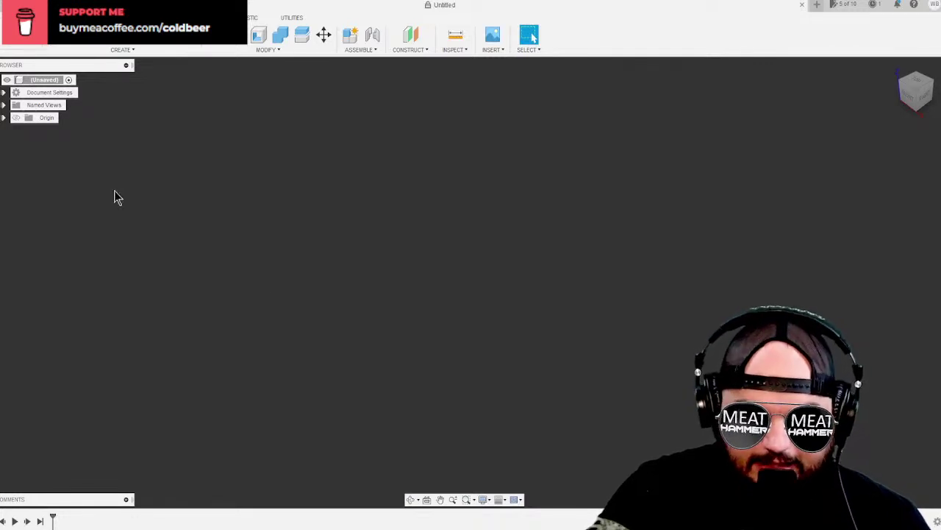
Start a new sketch on the front vertical origin plane.
left_click(123, 50)
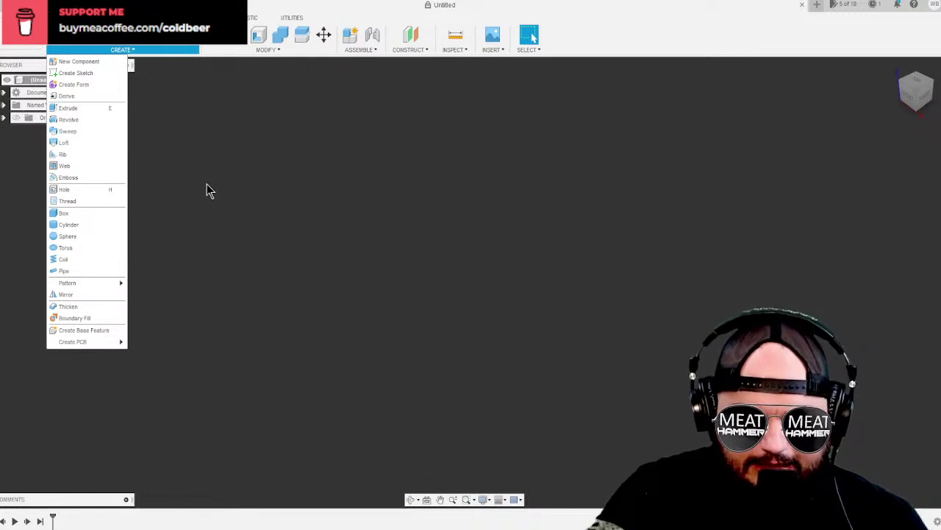
left_click(87, 74)
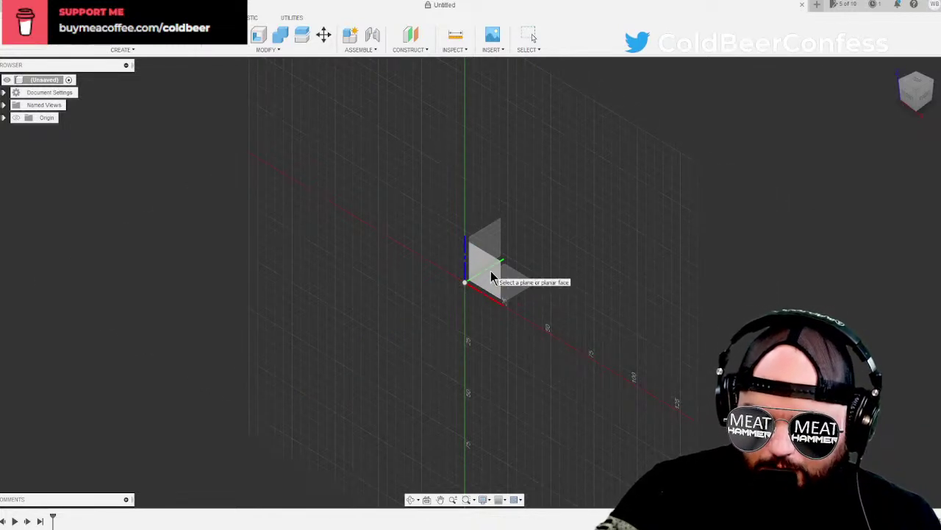
left_click(488, 280)
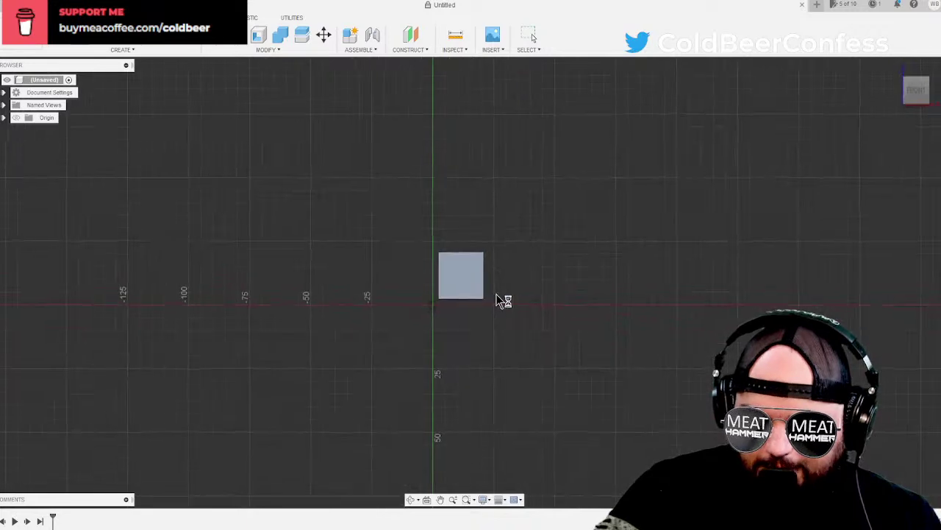
Draw a center rectangle at the origin, 27 mm wide and 130.175 mm high.
left_click(119, 50)
mouse_move(111, 74)
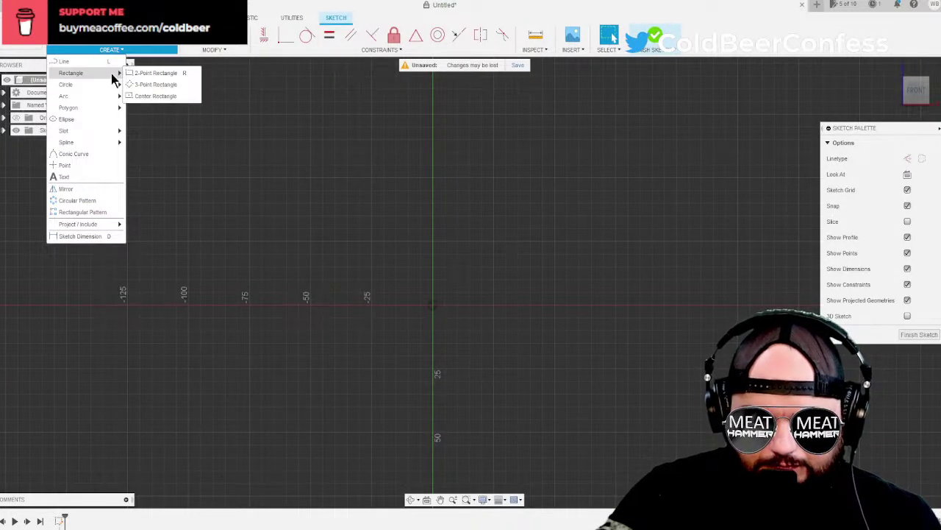
left_click(156, 97)
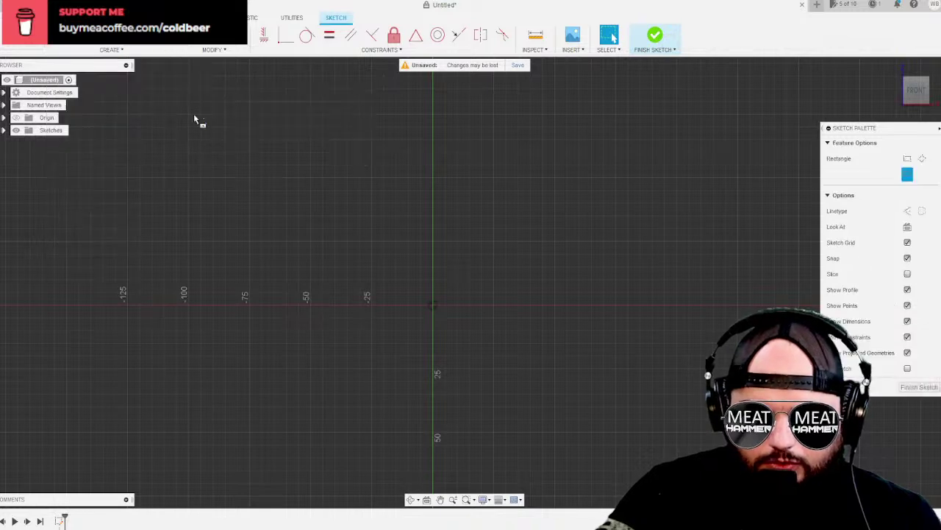
left_click(433, 304)
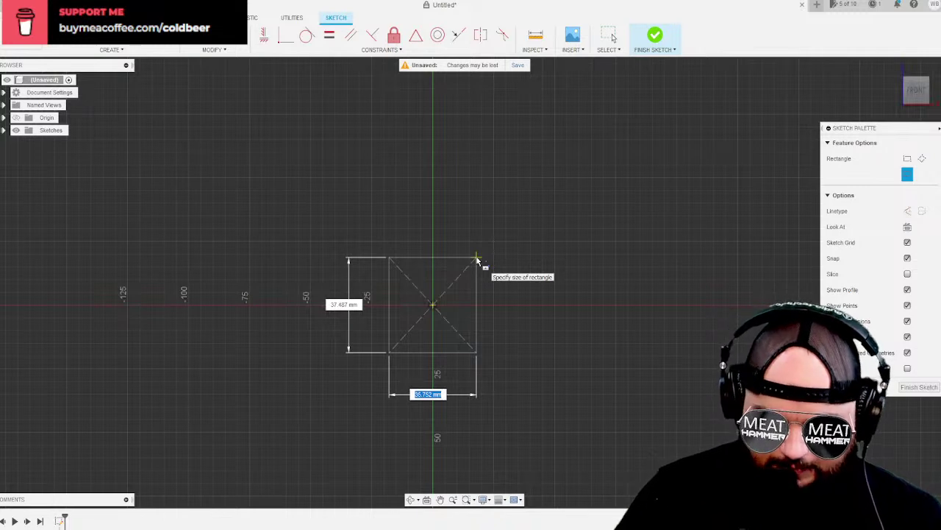
type("27")
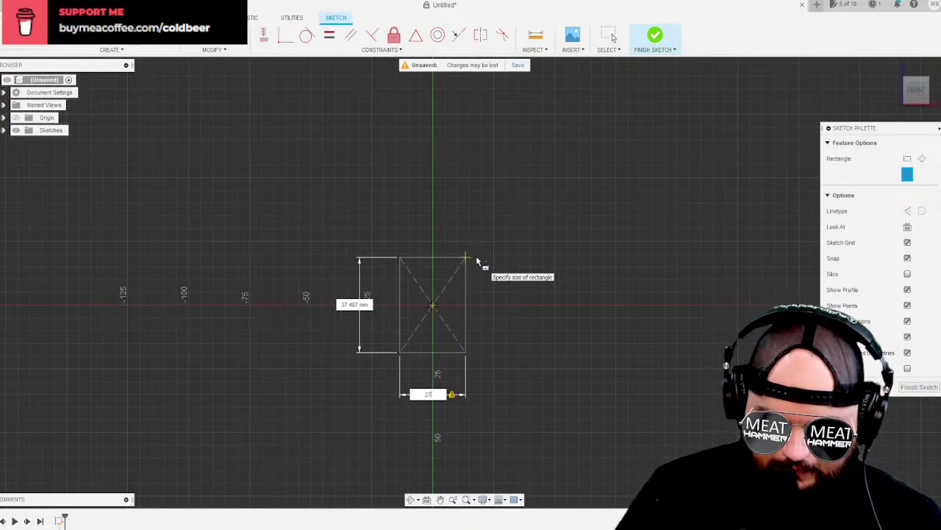
key("Tab")
key("BackSpace")
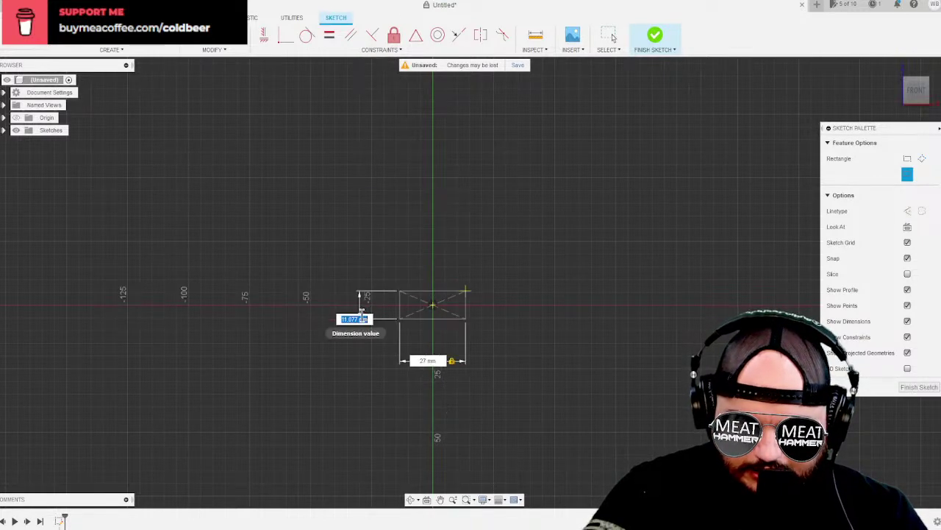
type("1")
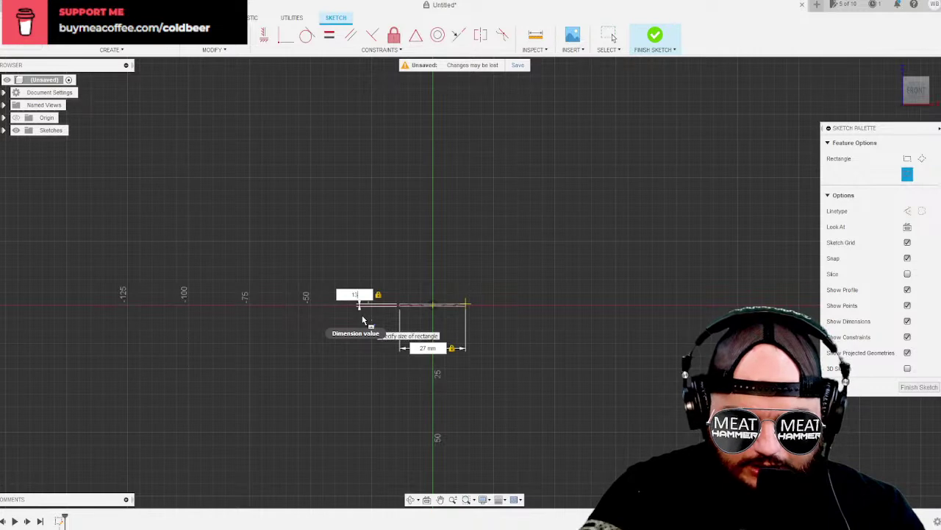
type("30.1")
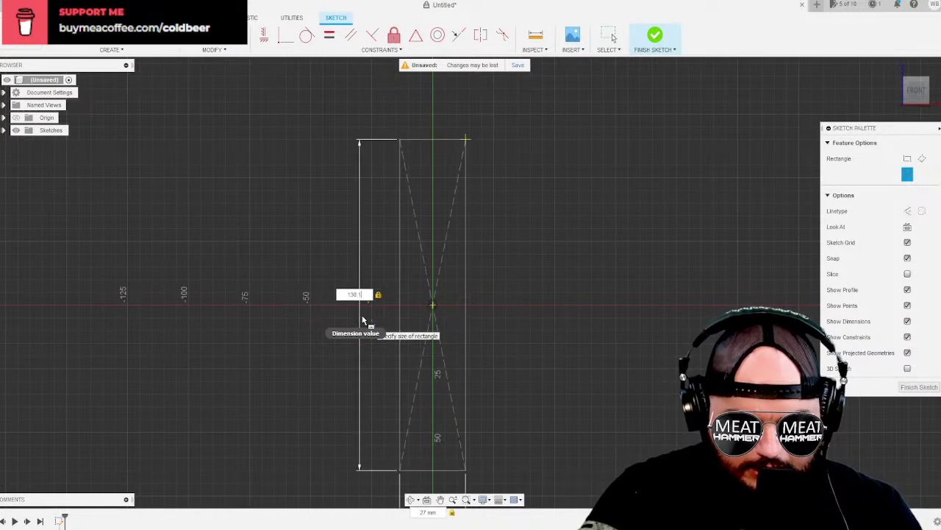
type("75")
key("Tab")
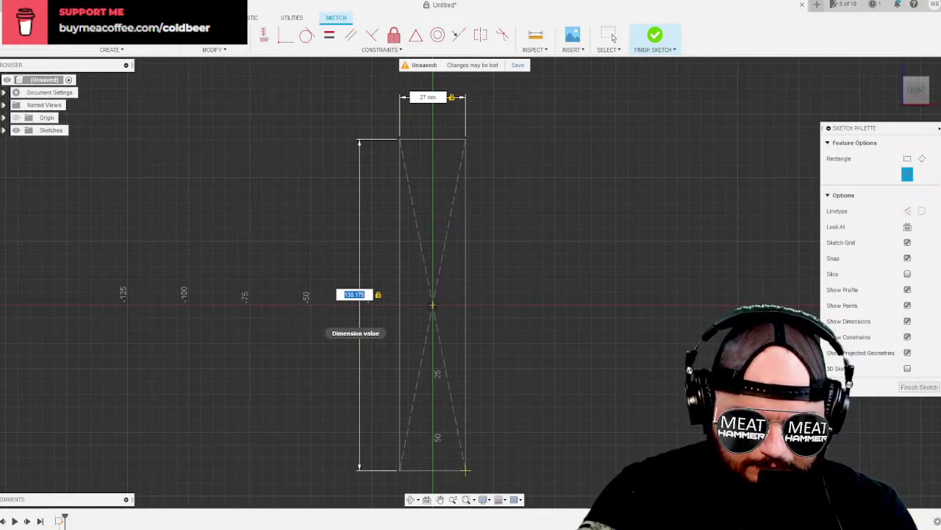
key("Return")
key("Escape")
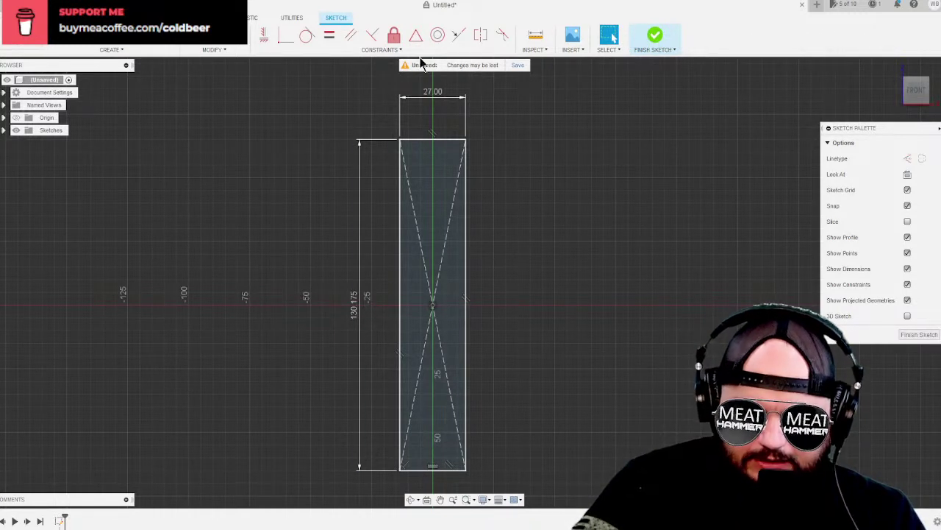
Set the rectangle's width to 66.7 mm.
left_click(434, 92)
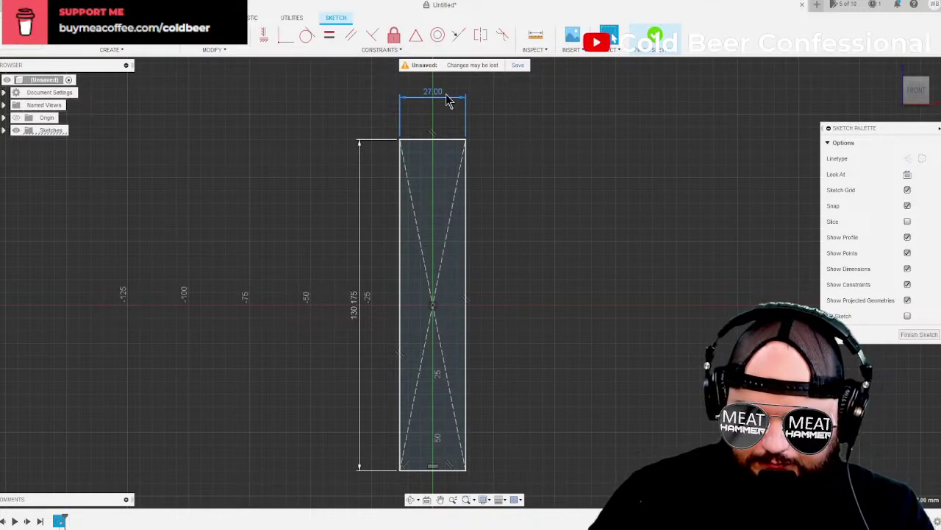
double_click(434, 93)
type("6")
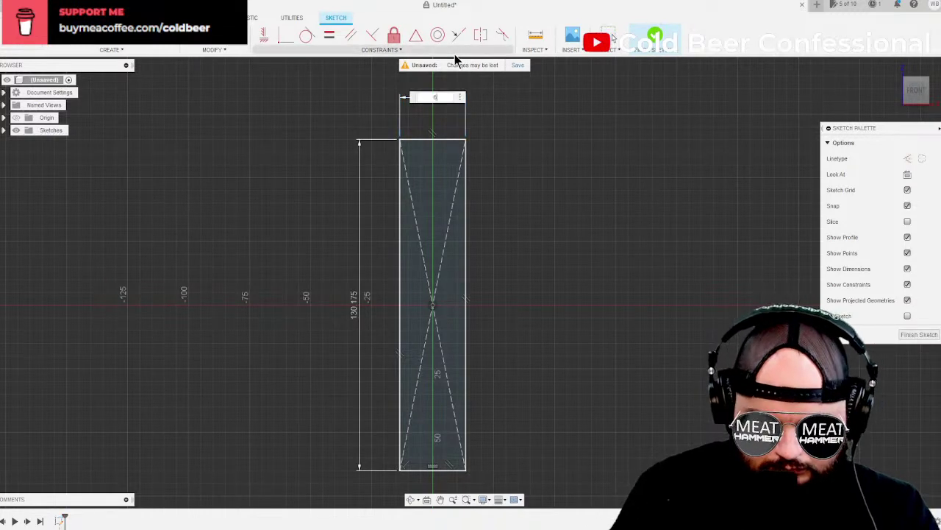
type("6.7")
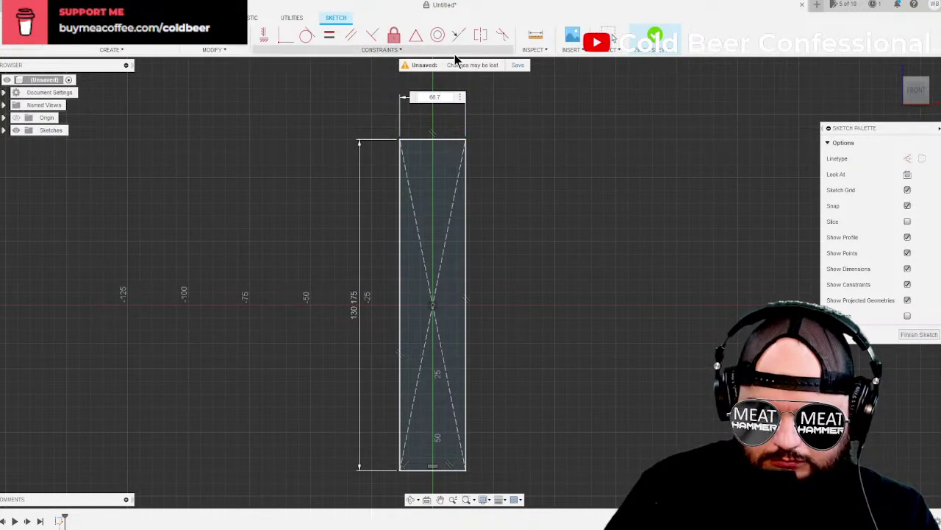
key("Return")
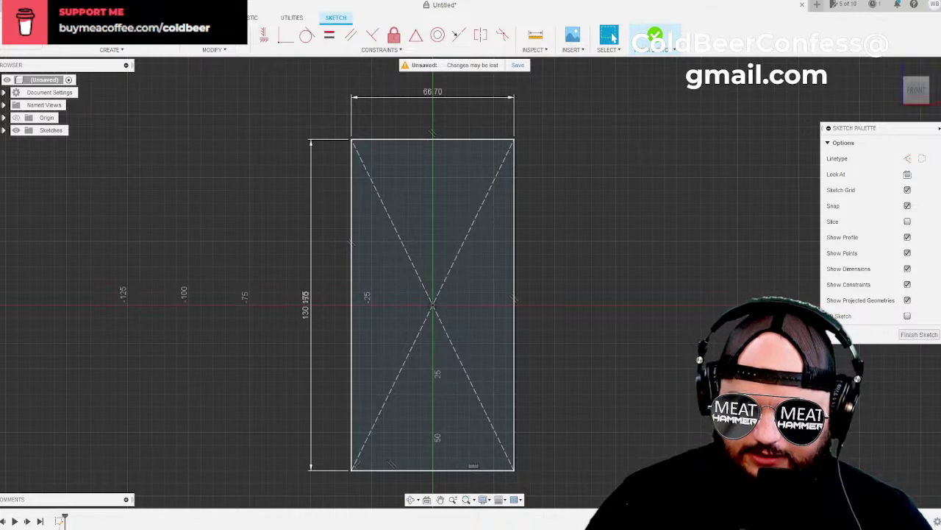
Set the rectangle's width to 67 mm and finish the sketch.
left_click(433, 102)
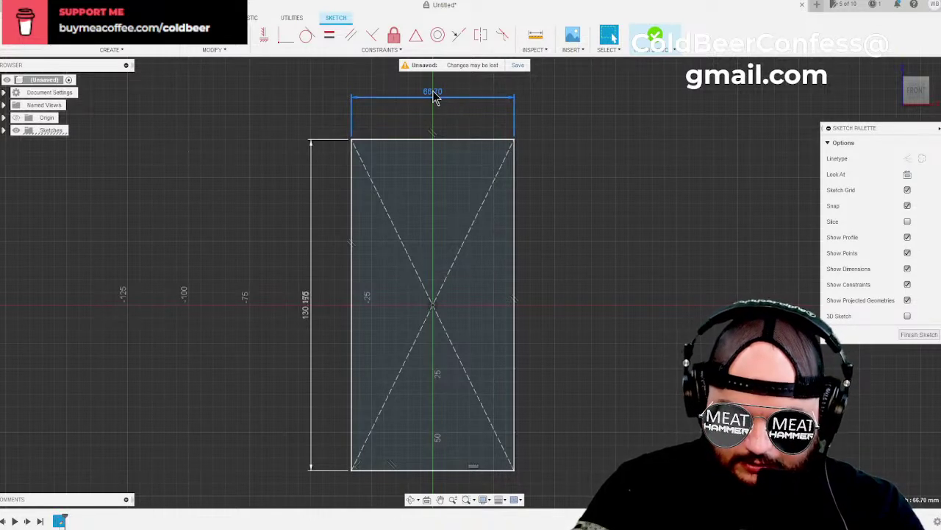
double_click(434, 95)
type("87")
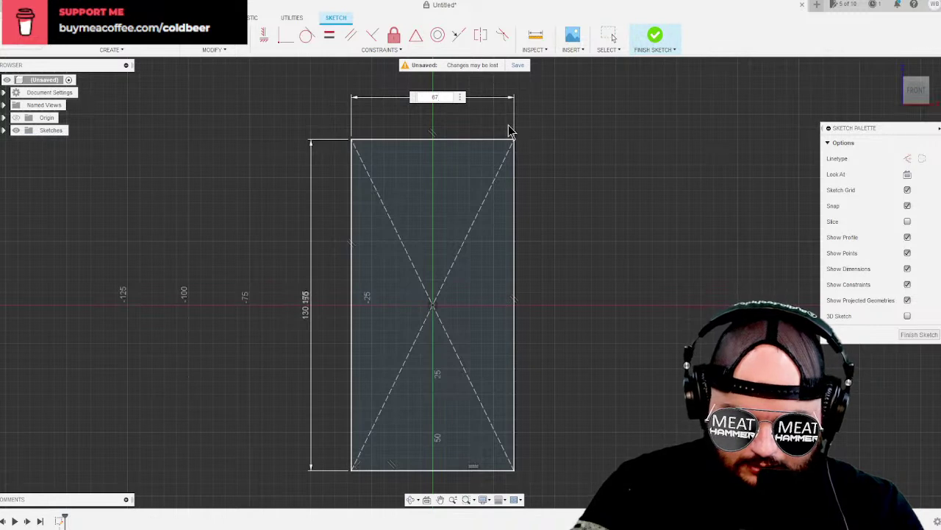
key("Return")
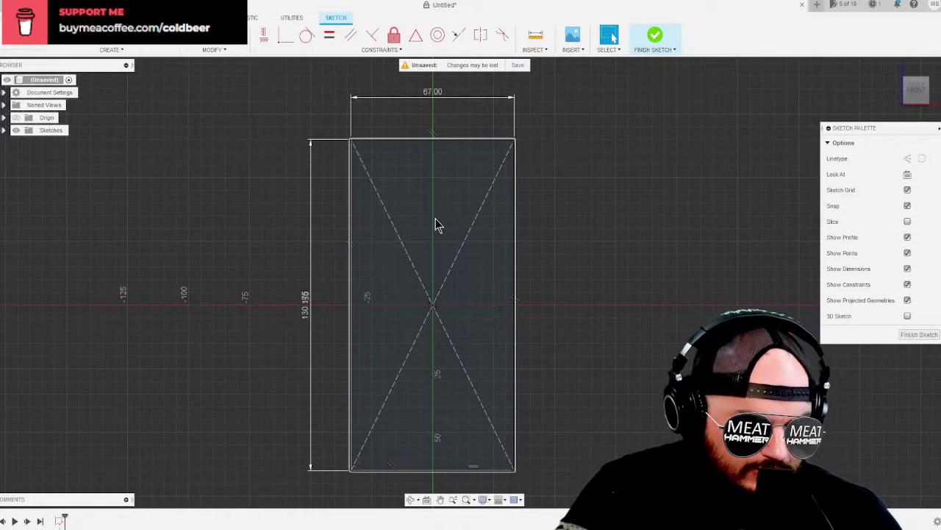
left_click(473, 253)
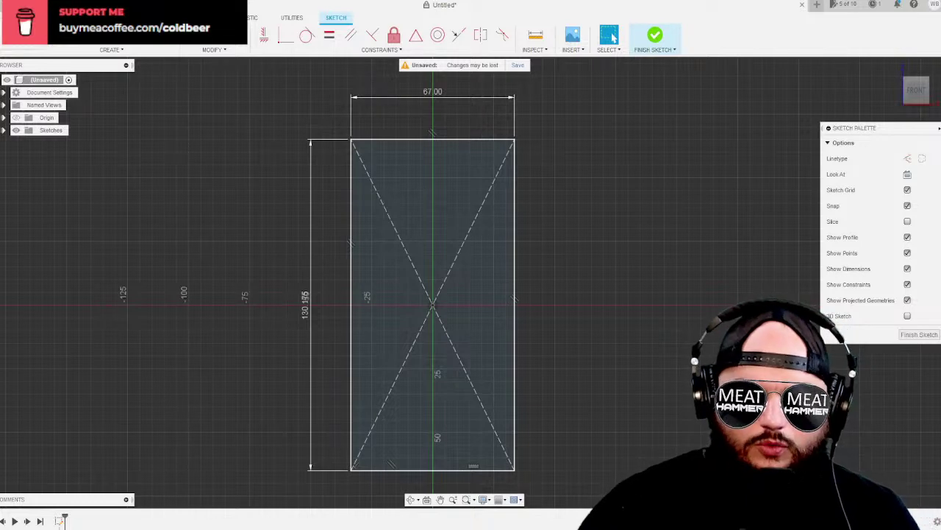
left_click(919, 334)
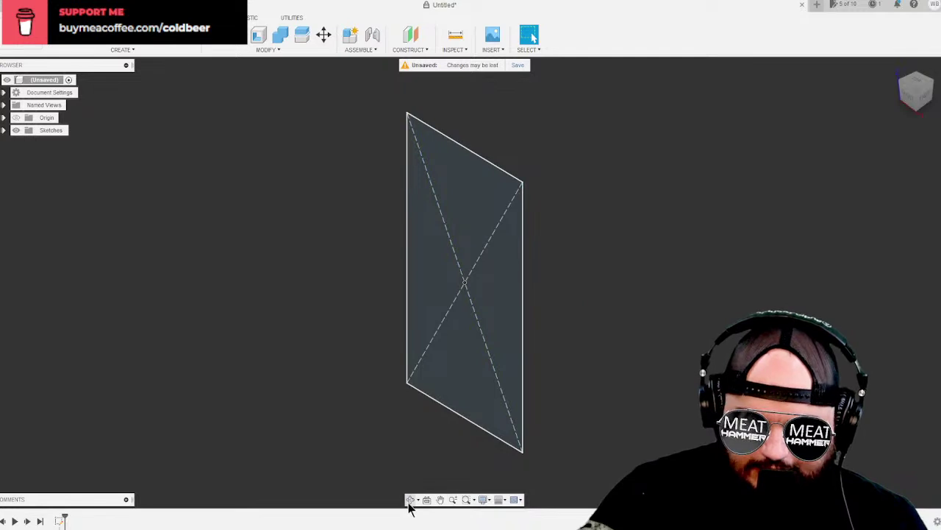
Examine the finished rectangle sketch in 3D from several angles.
left_click(440, 499)
mouse_move(448, 389)
left_mouse_down()
mouse_move(454, 325)
mouse_move(398, 420)
mouse_move(403, 438)
left_mouse_up()
left_click(411, 499)
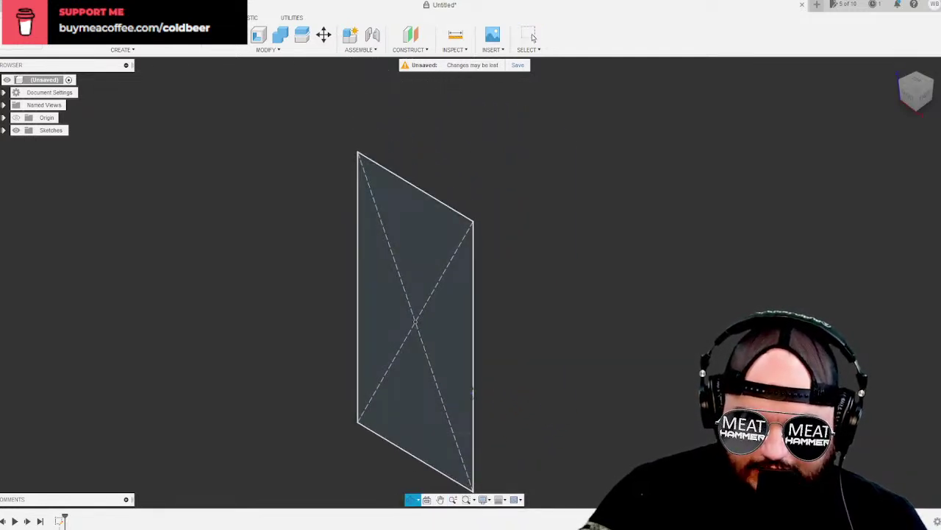
left_click_drag(473, 394, 540, 338)
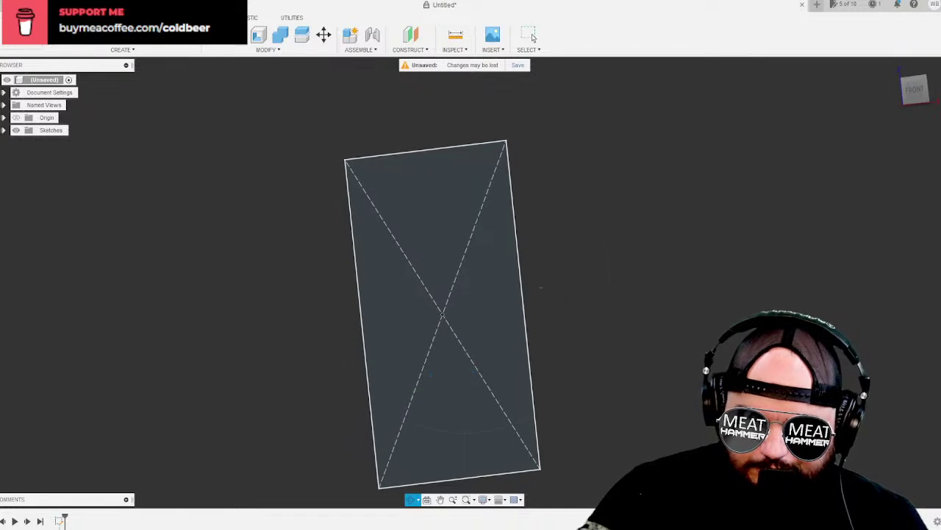
mouse_move(562, 298)
middle_mouse_down()
mouse_move(510, 297)
mouse_move(530, 300)
middle_mouse_up()
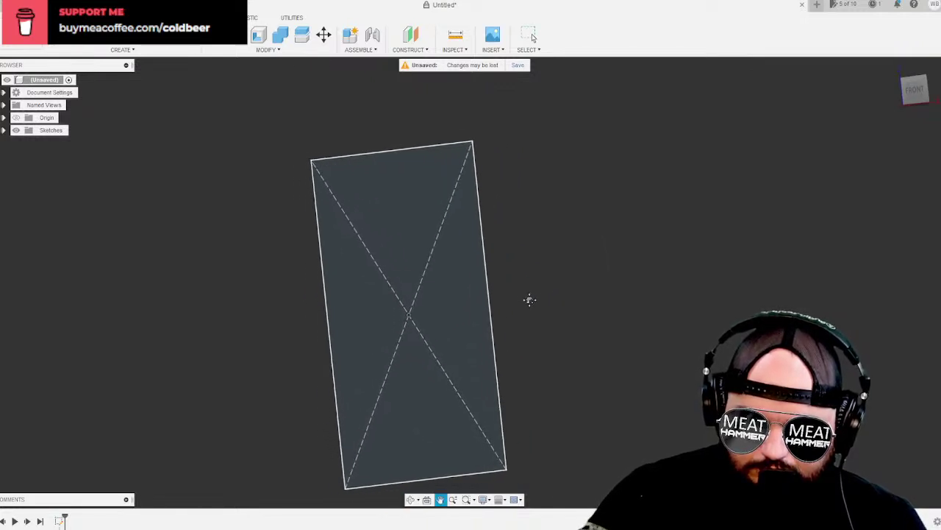
key("Escape")
left_click_drag(467, 293, 471, 288)
key("Escape")
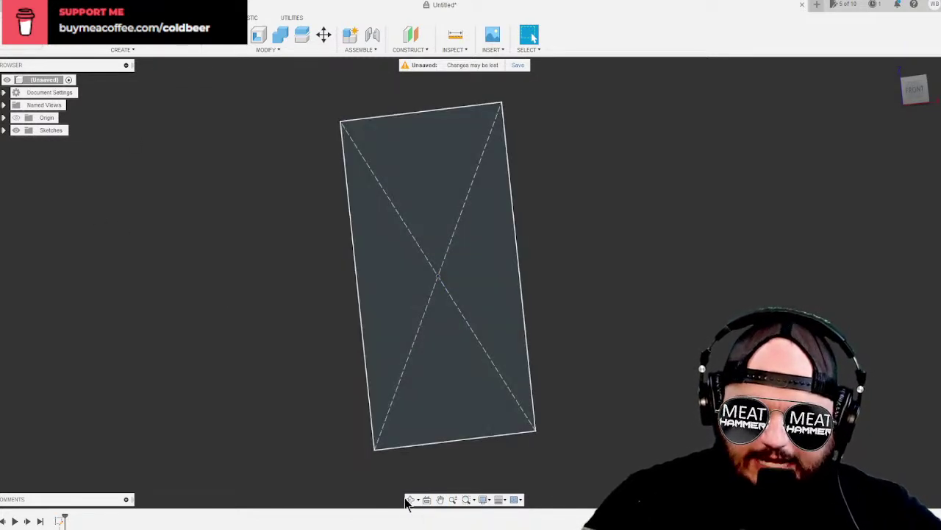
left_click(410, 499)
left_click_drag(441, 331, 491, 338)
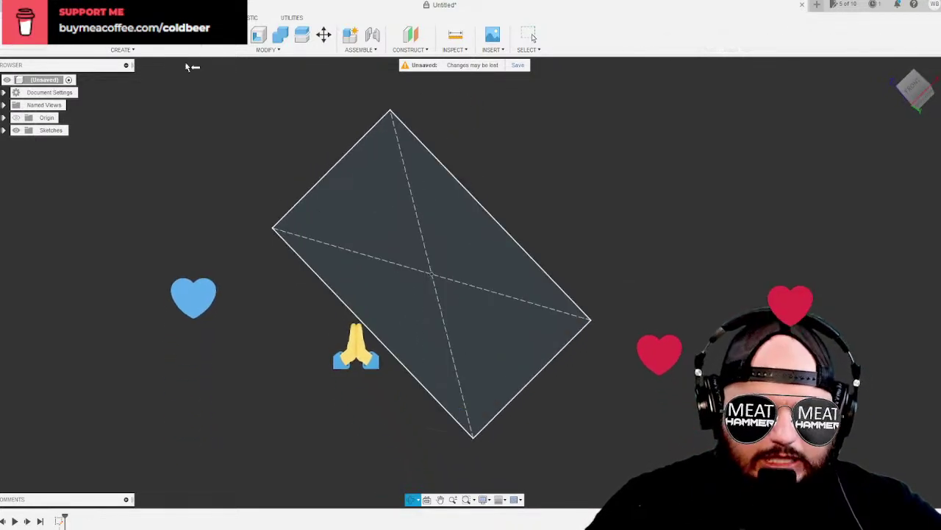
Extrude the rectangle profile 30 mm to one side as a new body.
left_click(131, 50)
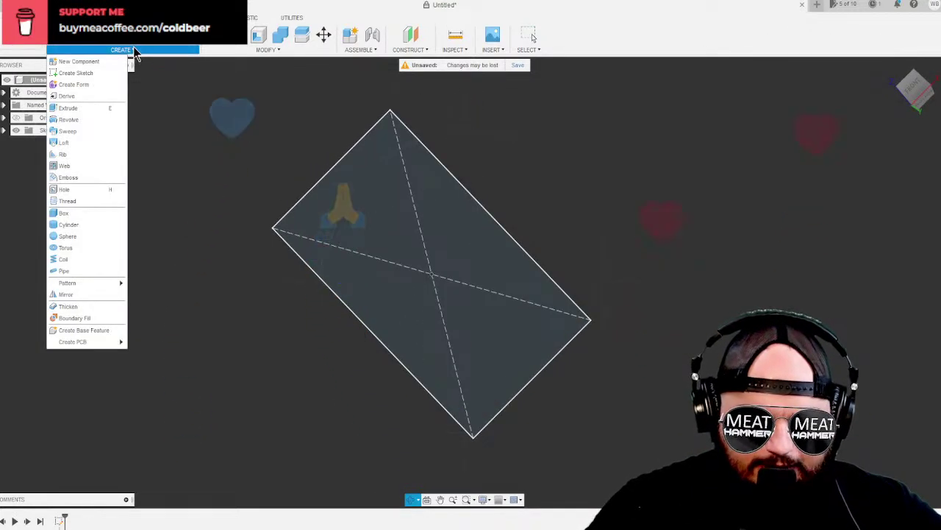
left_click(89, 109)
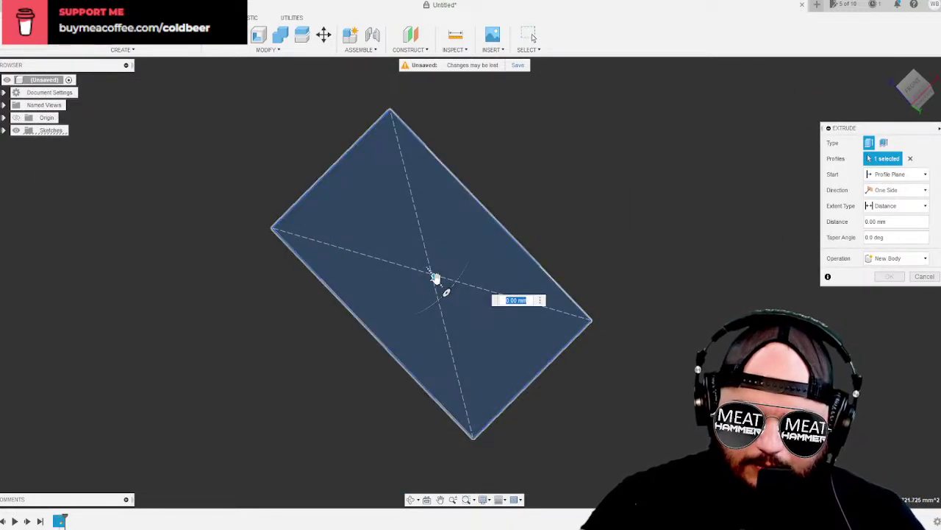
type("15")
key("Return")
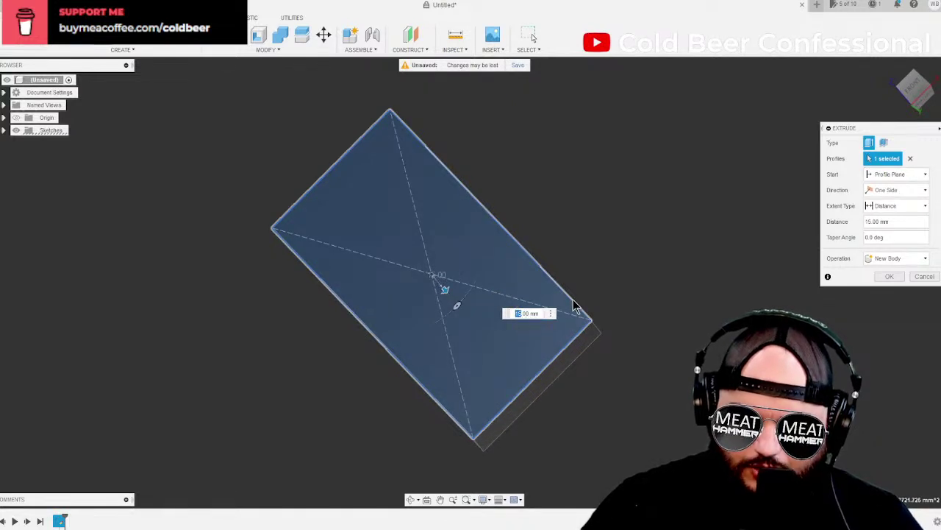
type("30")
key("Return")
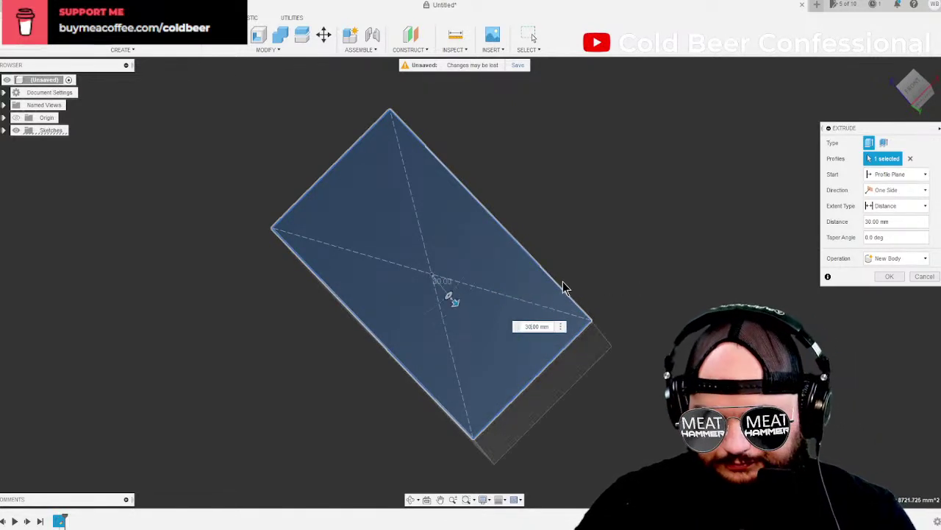
key("Return")
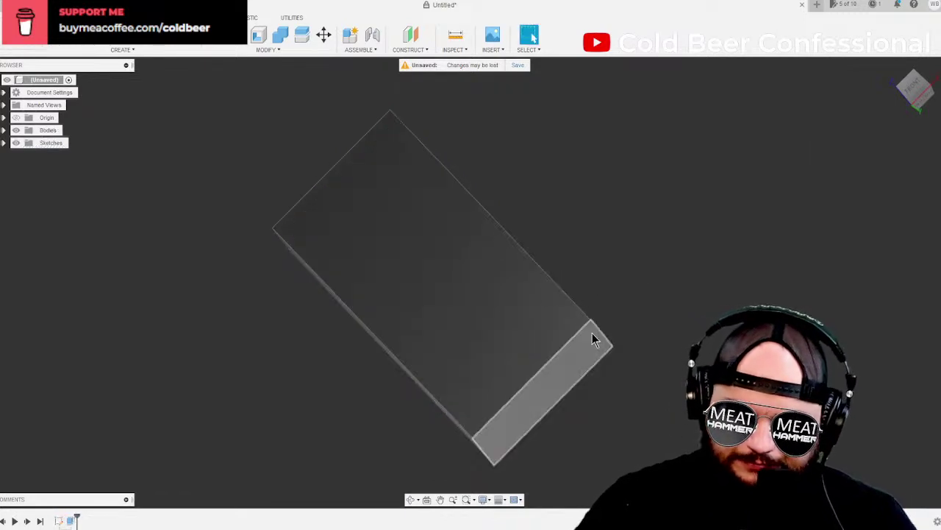
Inspect the extruded block in the front, right and left views.
left_click(913, 94)
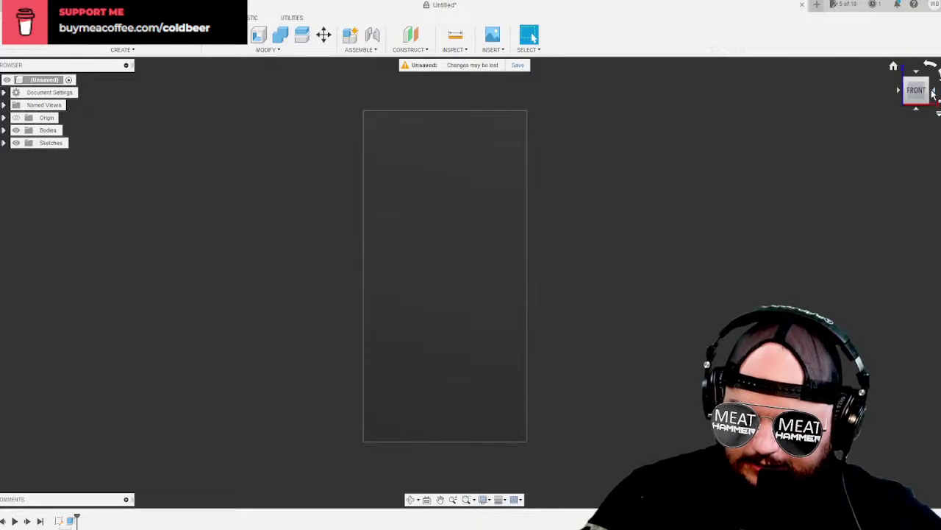
left_click(934, 93)
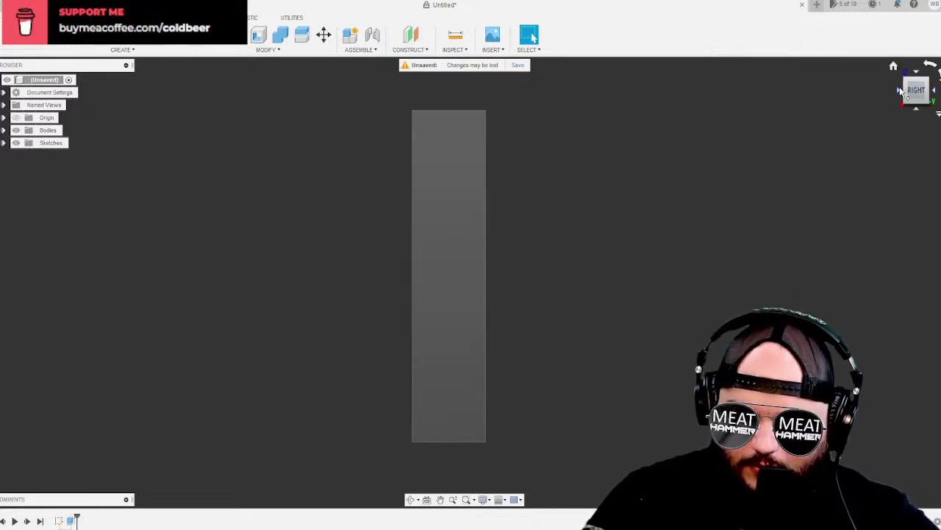
left_click(898, 92)
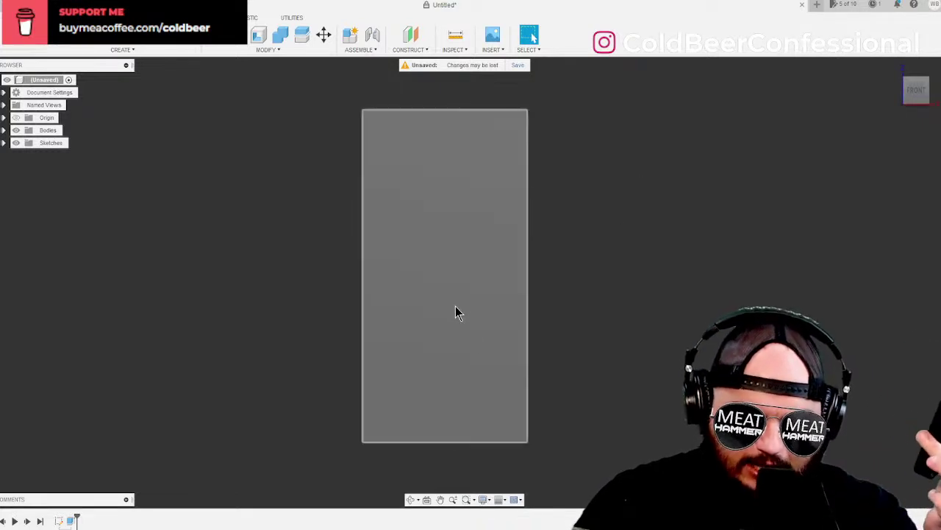
left_click(899, 90)
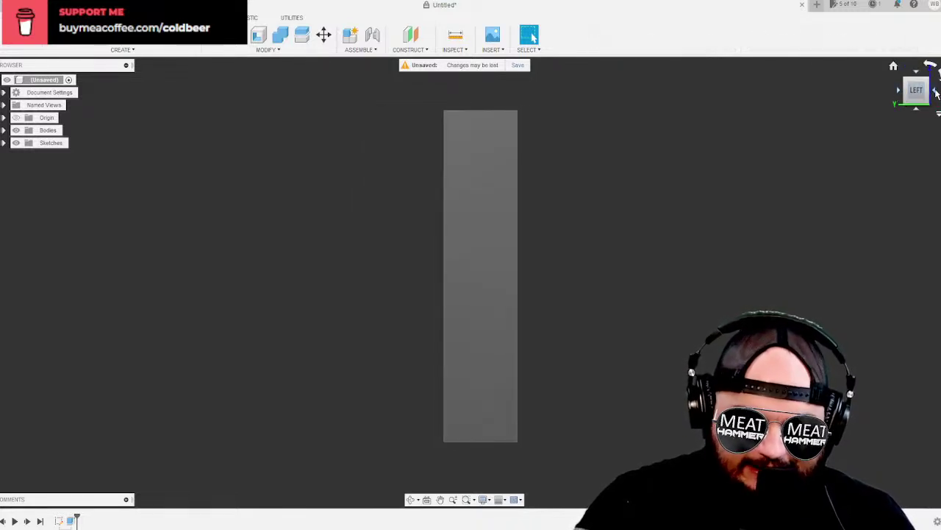
Compare the extruded block's front and left sides by alternating between the two views.
left_click(935, 92)
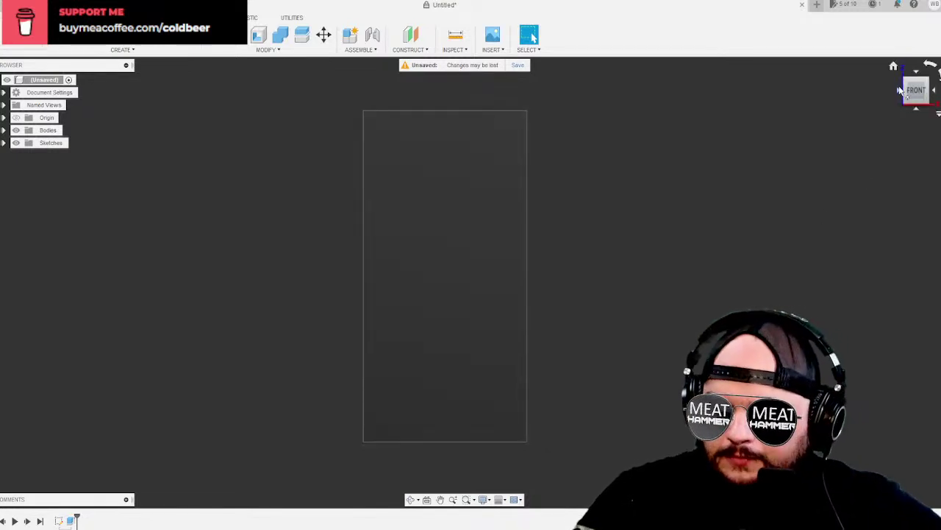
left_click(899, 92)
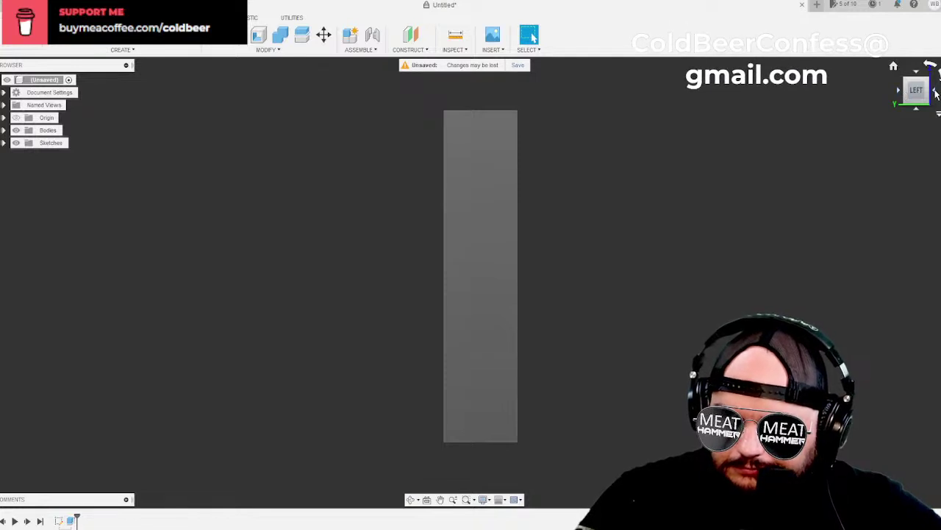
left_click(936, 92)
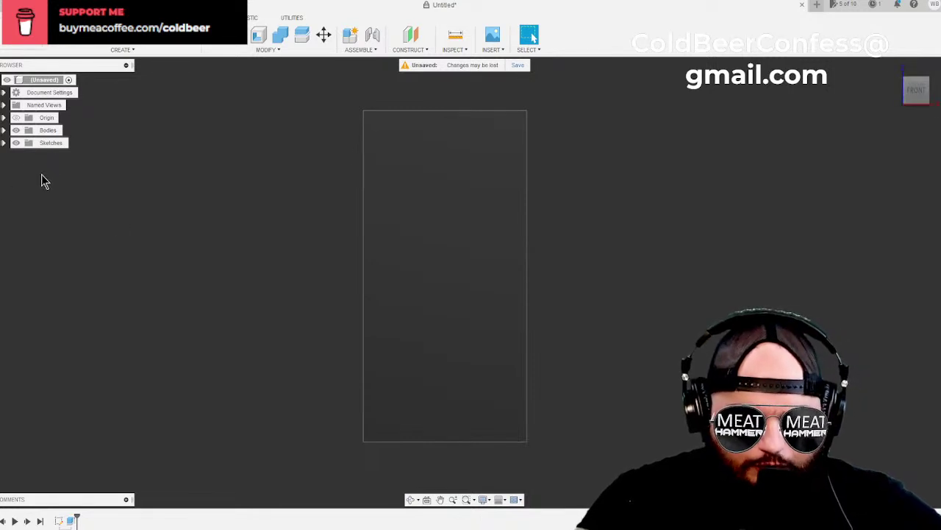
left_click(899, 93)
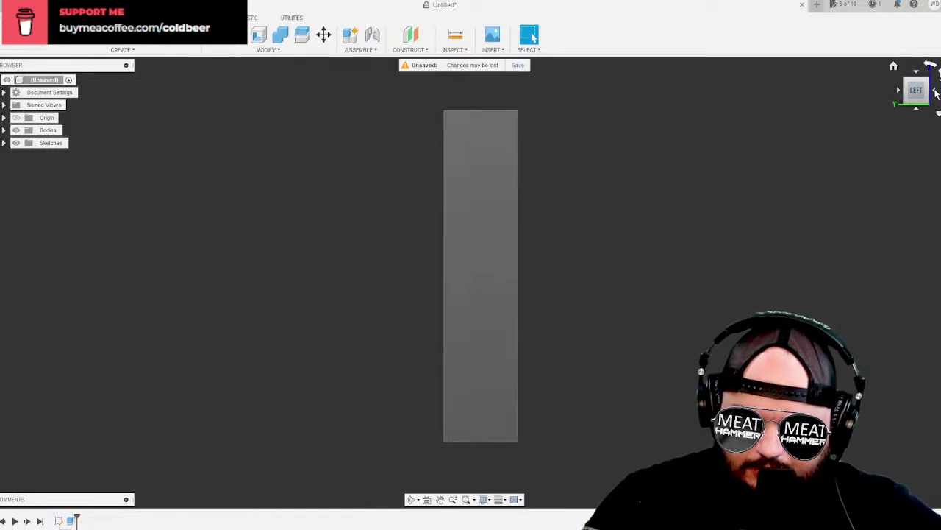
left_click(936, 92)
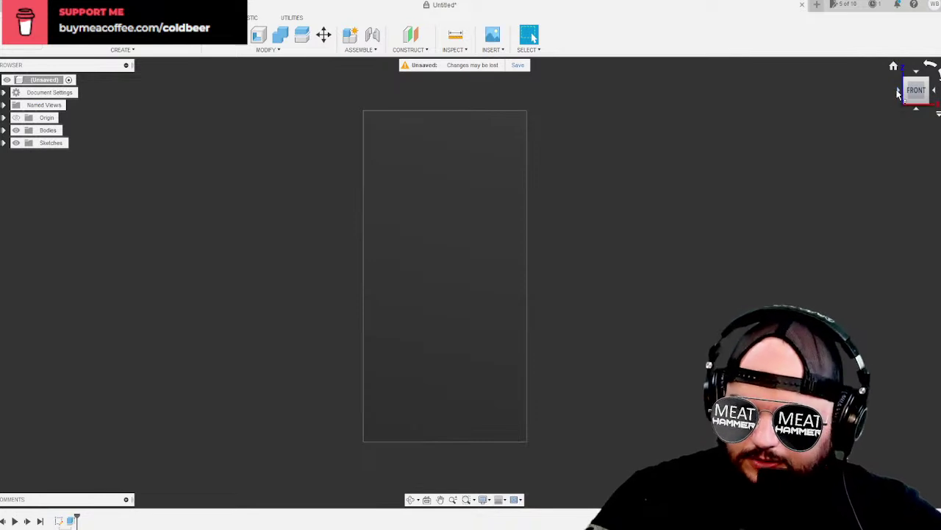
left_click(899, 93)
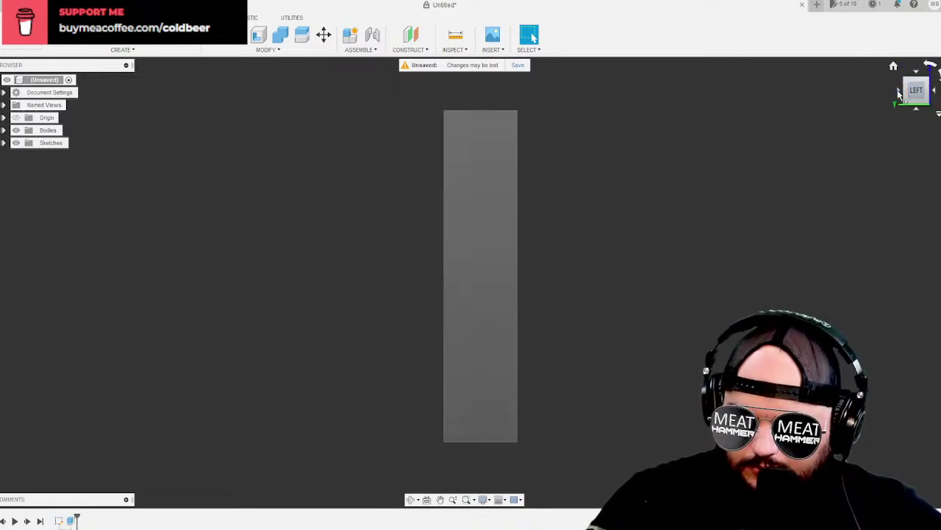
Start a new sketch on the block's back face.
left_click(899, 94)
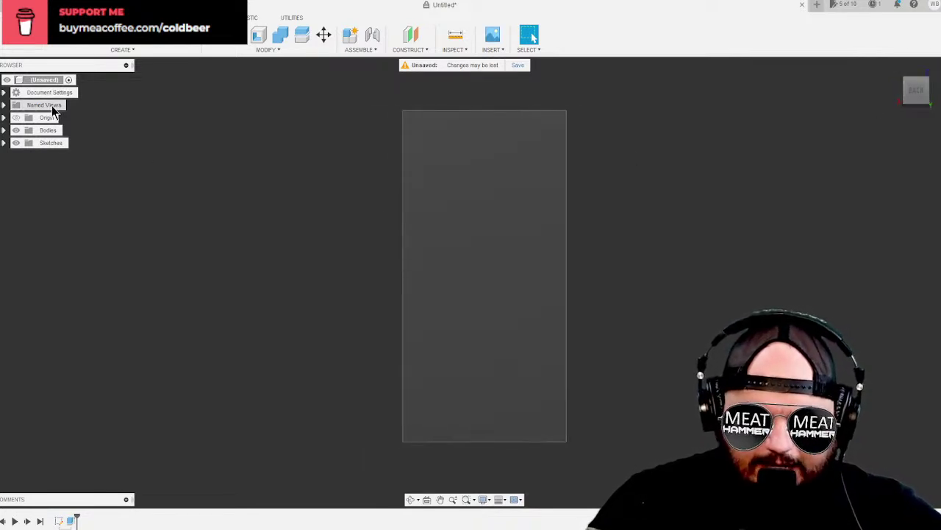
left_click(128, 54)
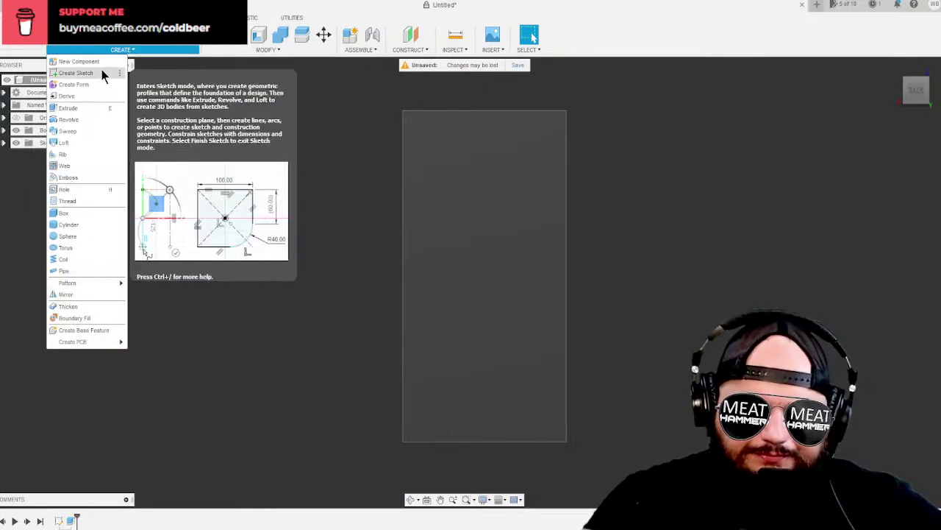
left_click(103, 76)
left_click(490, 270)
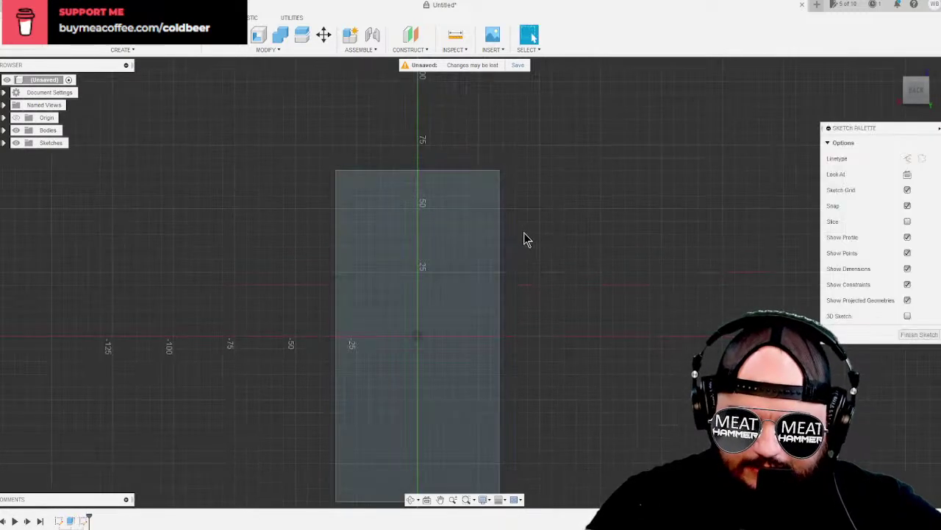
scroll(728, 285, "up", 1)
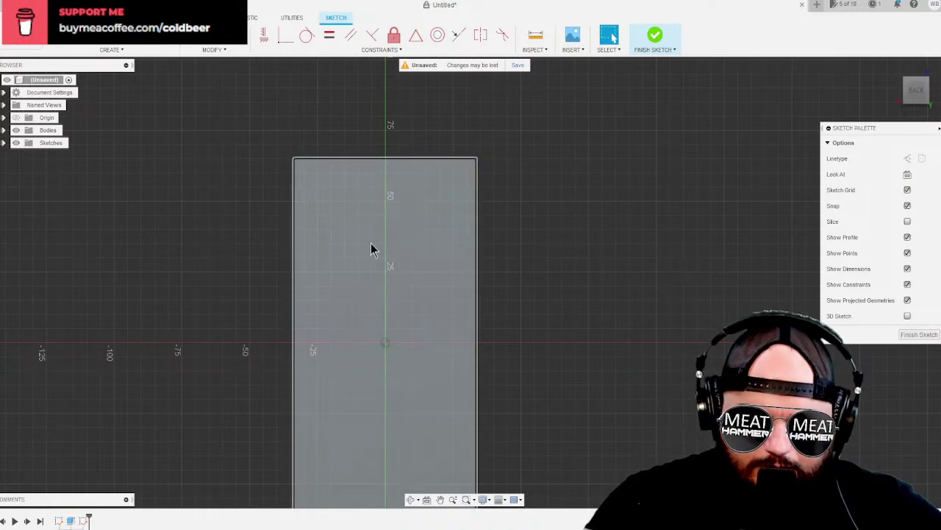
Draw a center rectangle from the origin of the back face out to the block's corner.
left_click(124, 51)
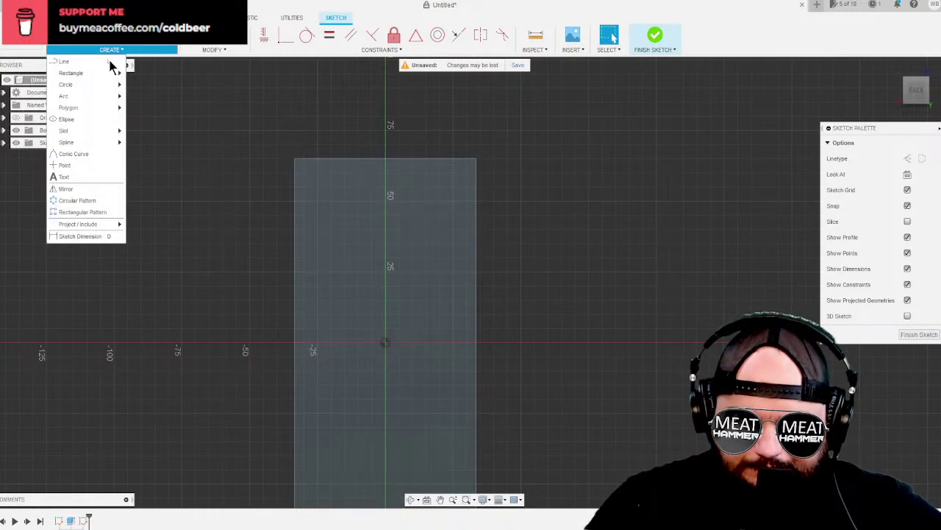
mouse_move(74, 87)
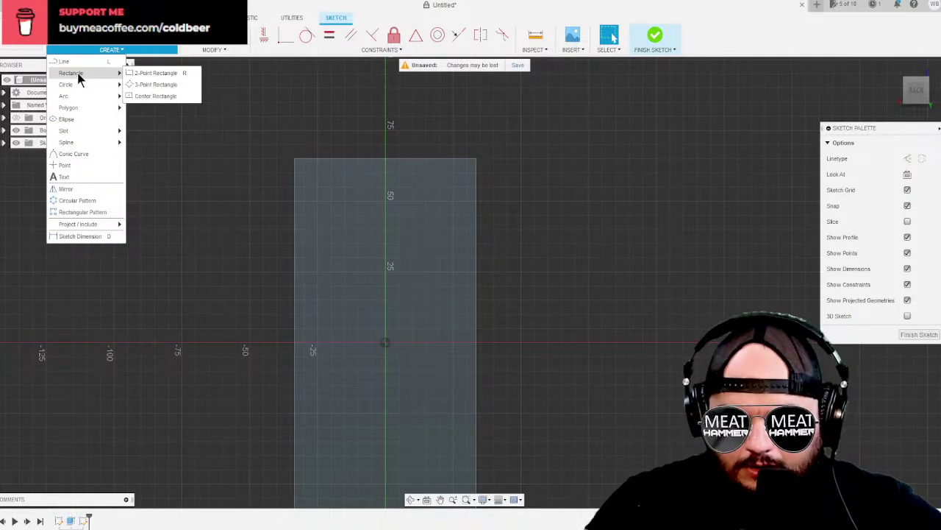
left_click(155, 96)
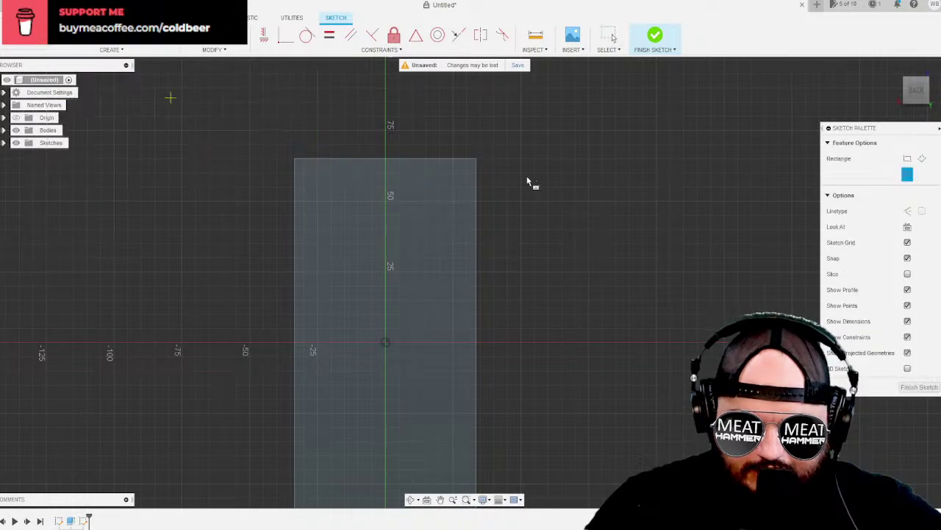
left_click(384, 342)
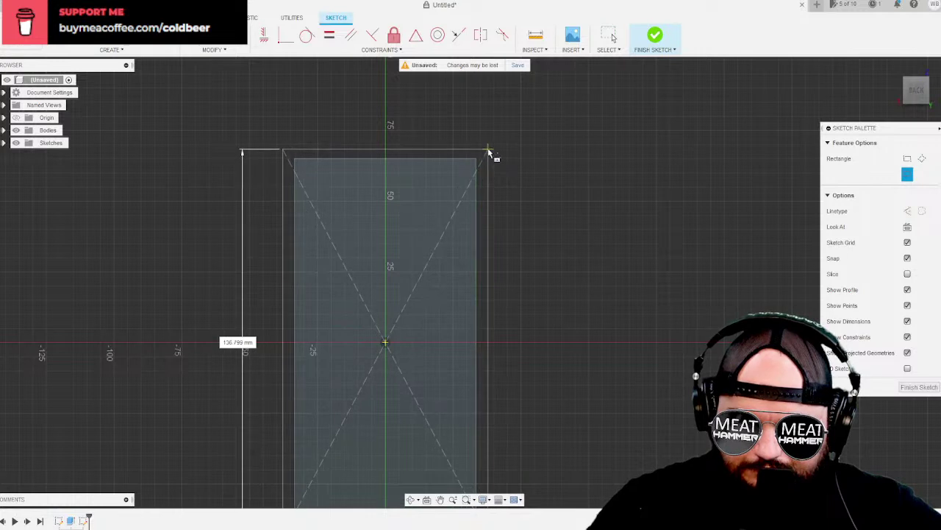
scroll(485, 154, "down", 3)
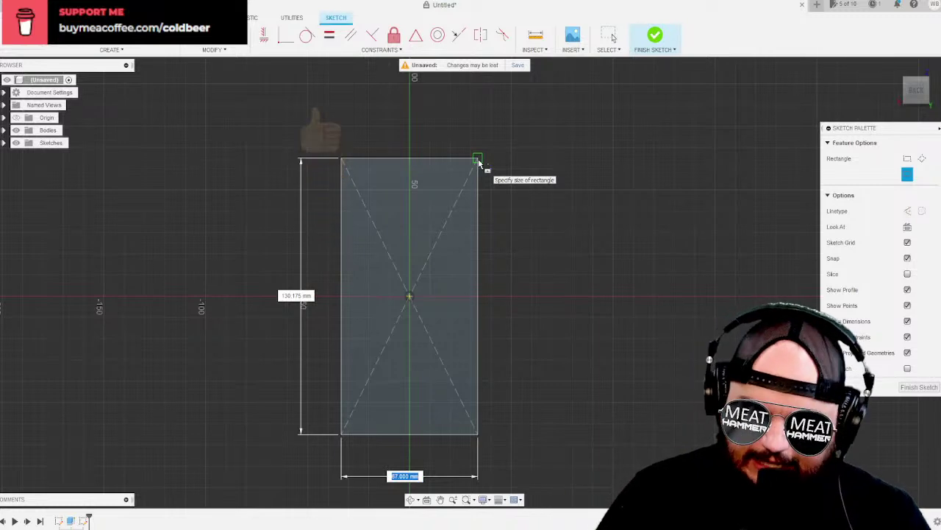
left_click(478, 159)
left_click(409, 296)
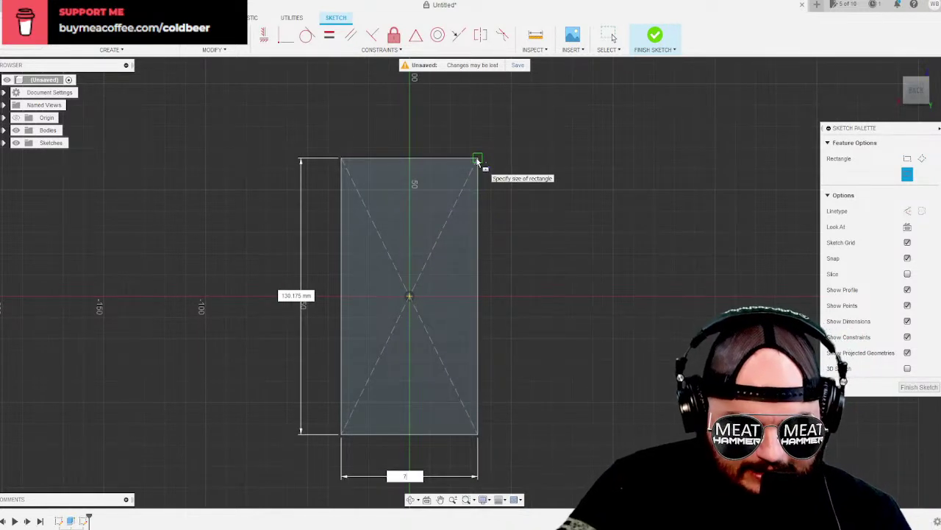
Set the center rectangle's width to 75 mm and its height to 138.175 mm.
type("5")
key("Tab")
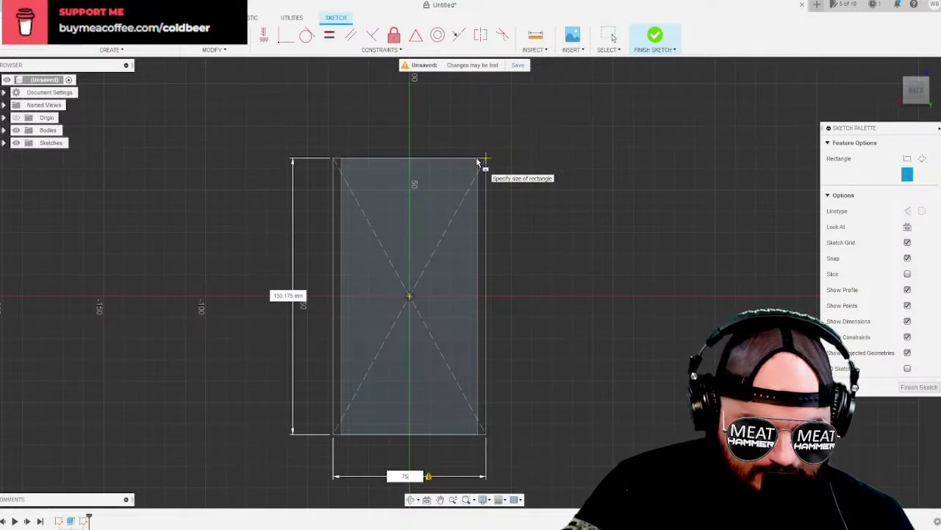
key("Tab")
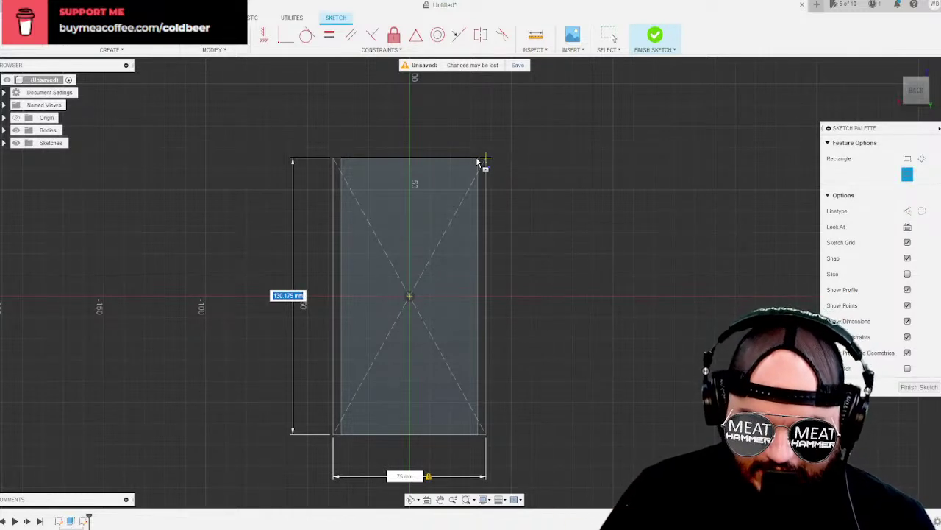
key("Tab")
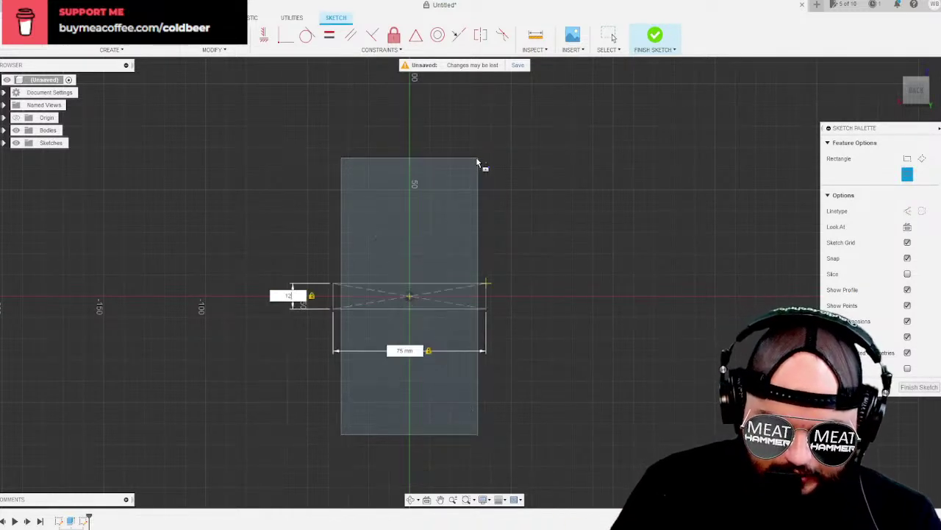
type("1")
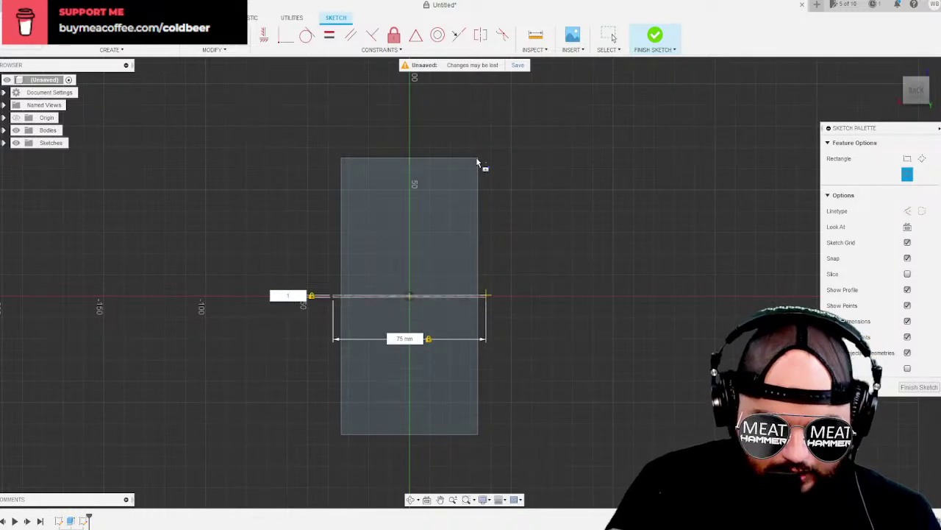
type("38.175")
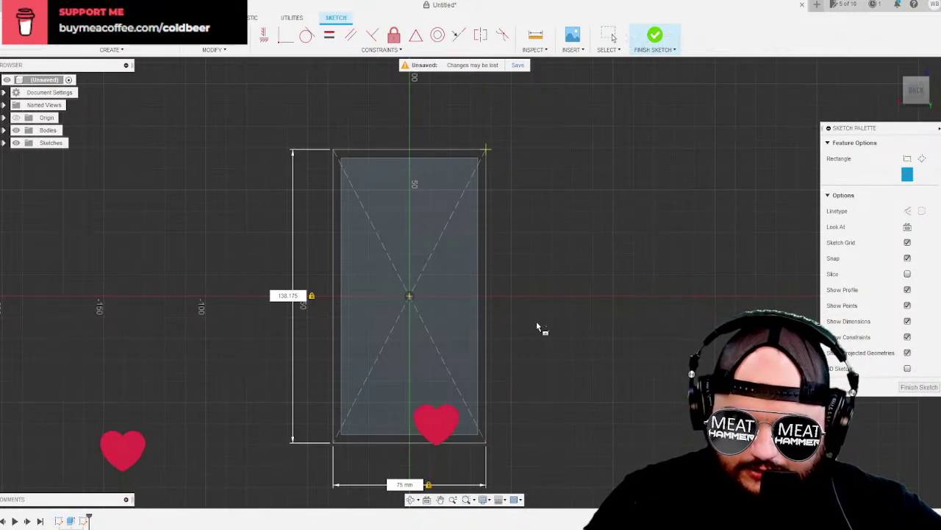
key("Return")
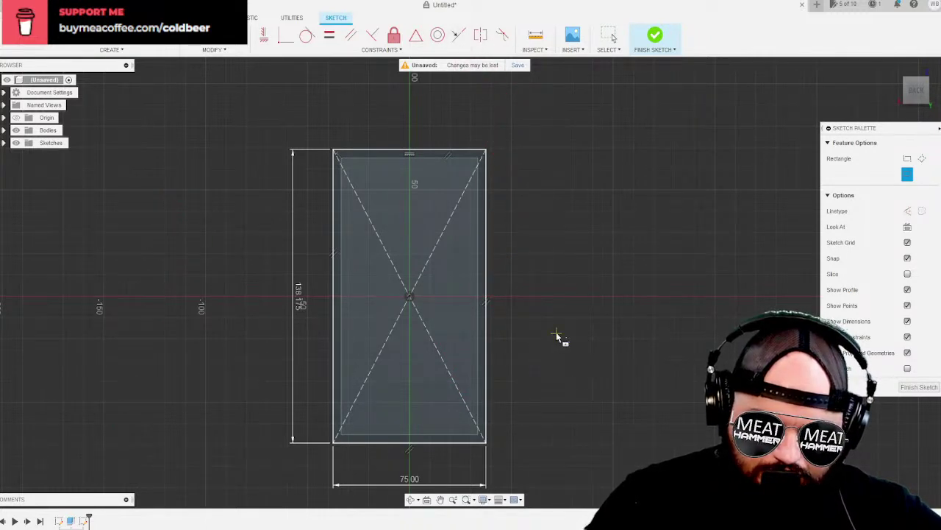
Hide the block body Body1 in the front view and finish the sketch.
left_click(936, 89)
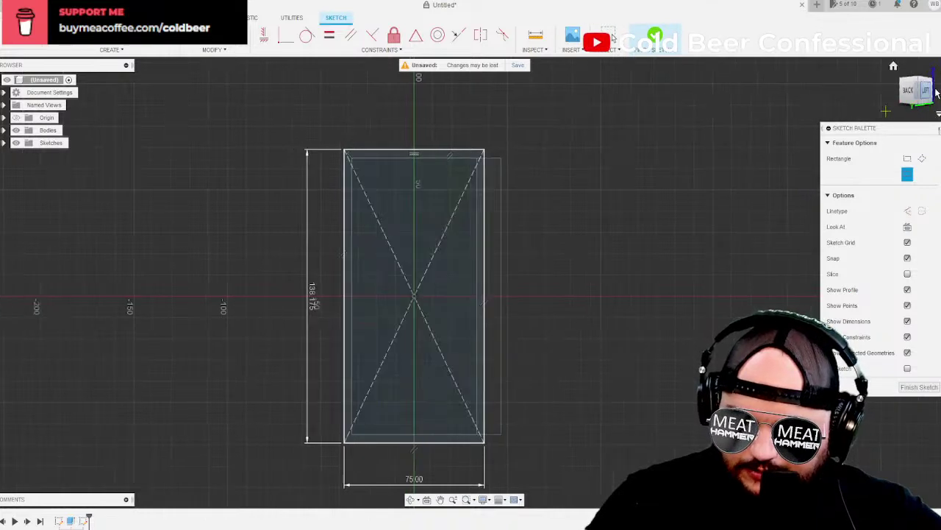
left_click(936, 89)
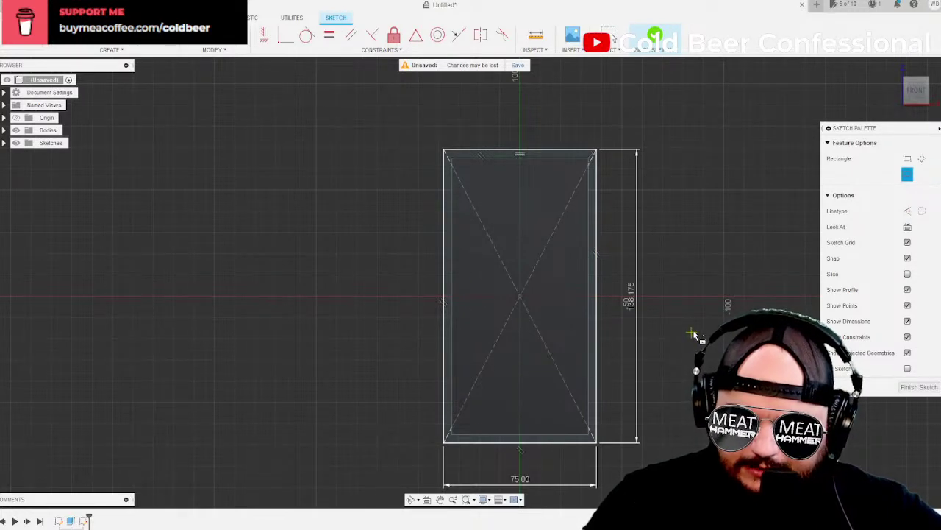
left_click(4, 130)
left_click(27, 145)
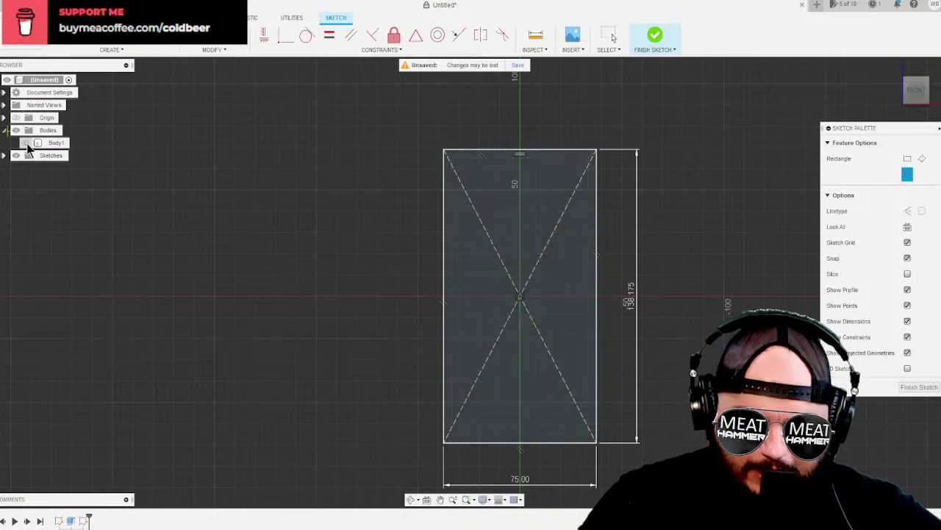
left_click(27, 144)
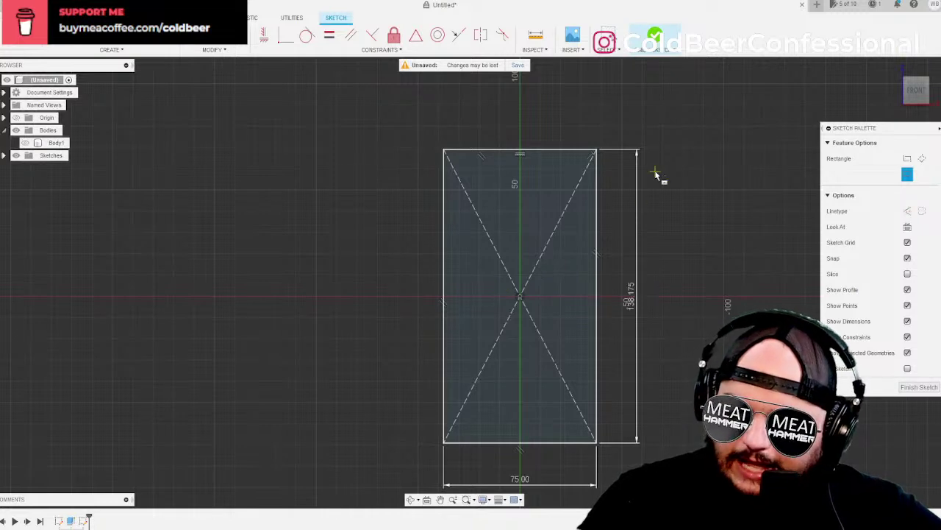
left_click(925, 387)
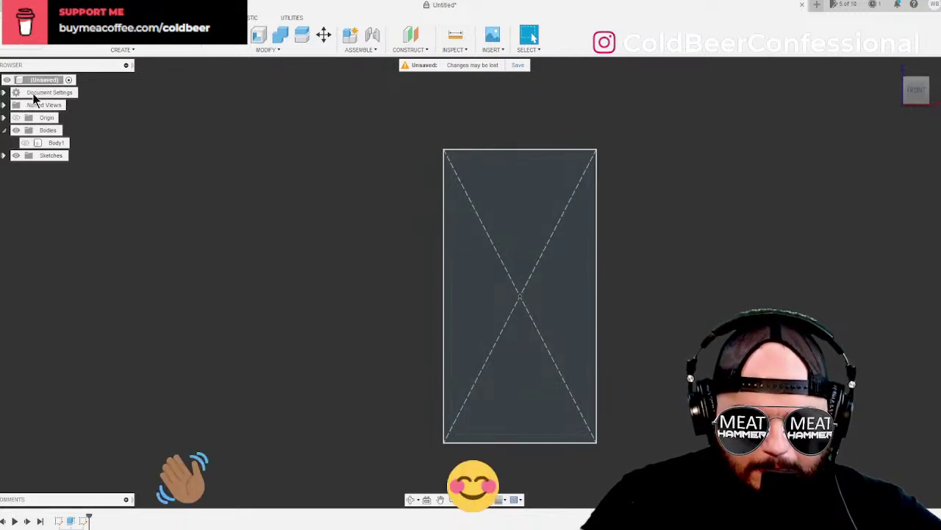
Start a one-sided new-body extrusion with only the border ring between the two rectangles as its profile.
left_click(125, 51)
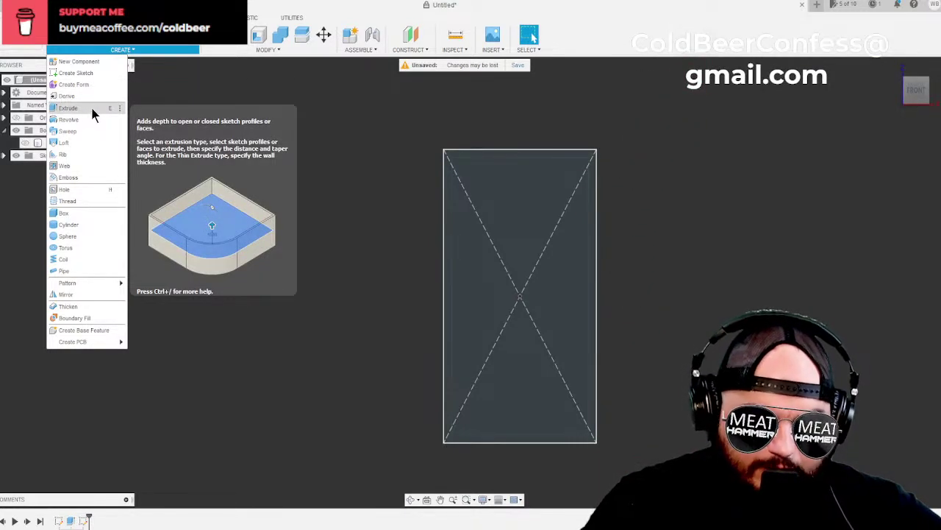
left_click(89, 112)
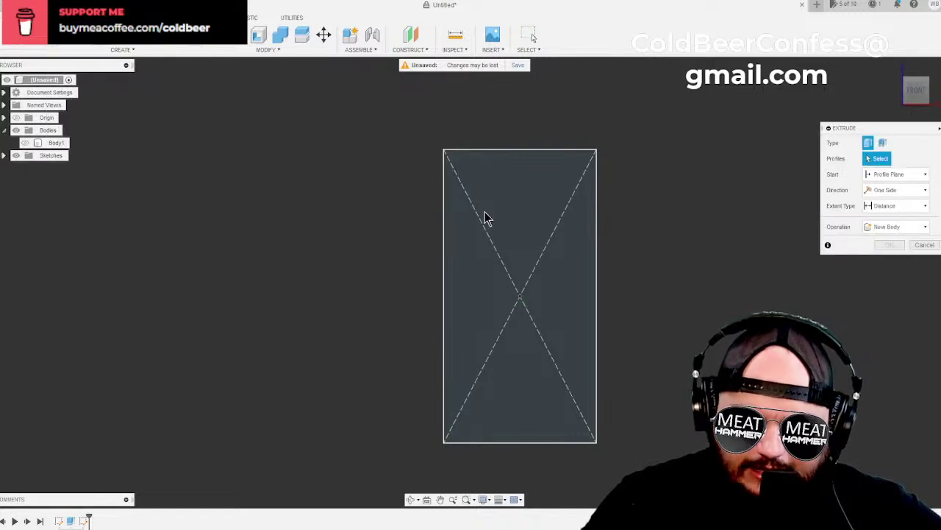
left_click(520, 300)
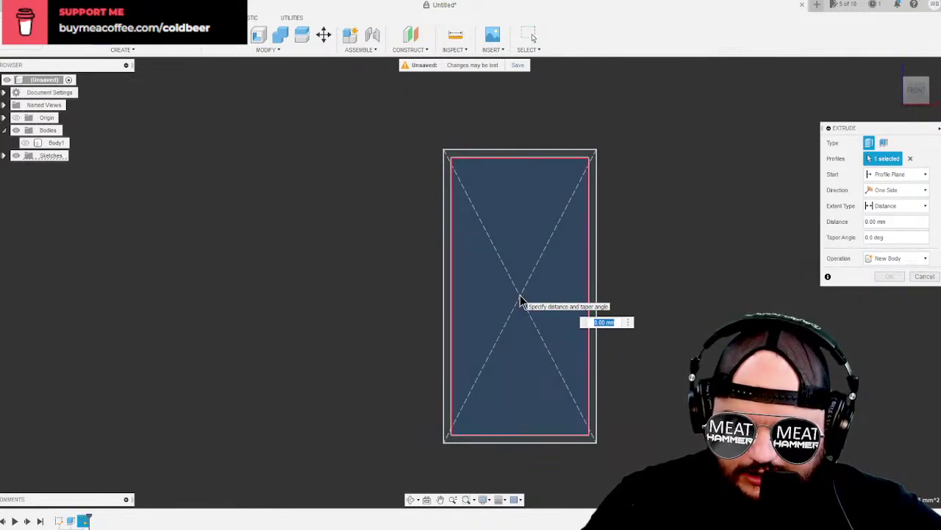
left_click(595, 169)
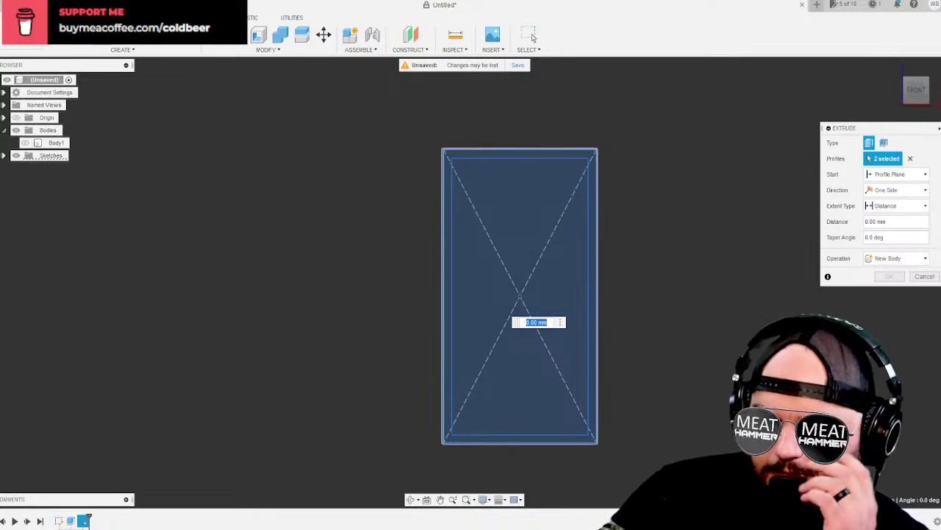
left_click(572, 262)
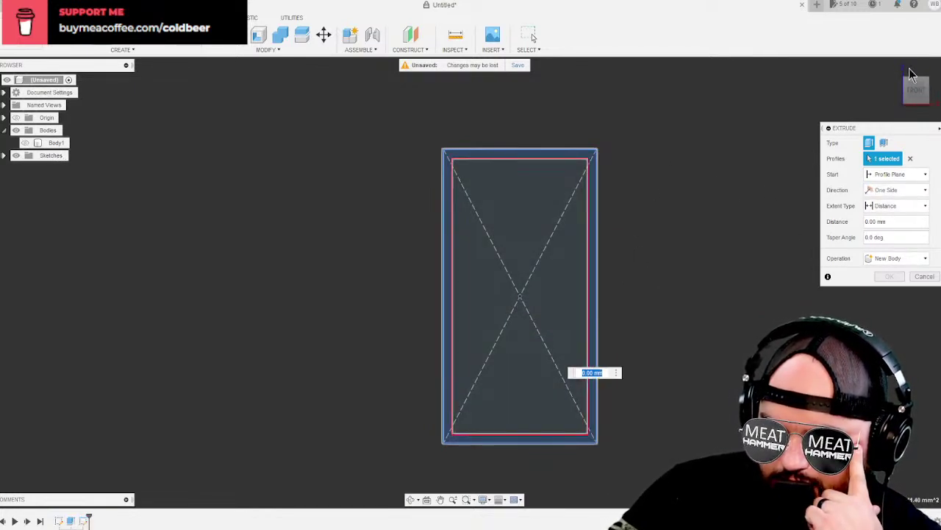
left_click(902, 91)
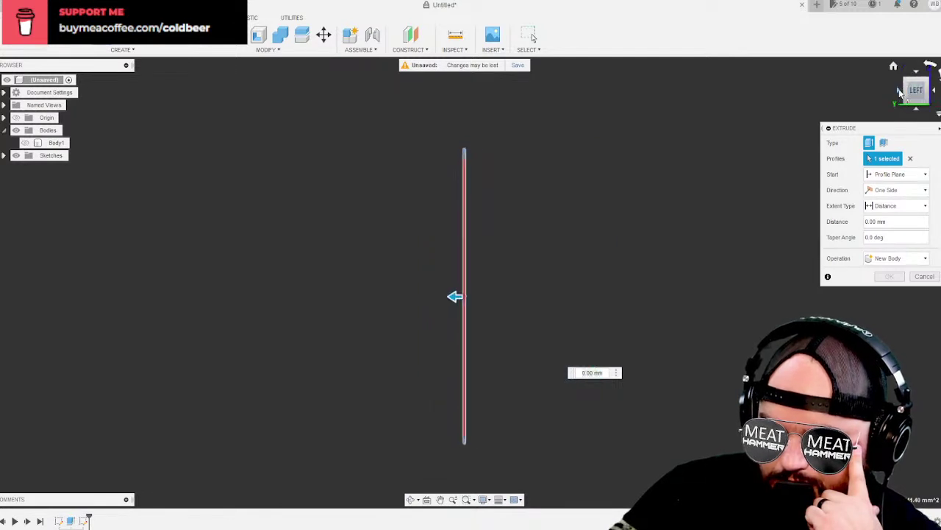
left_click(899, 92)
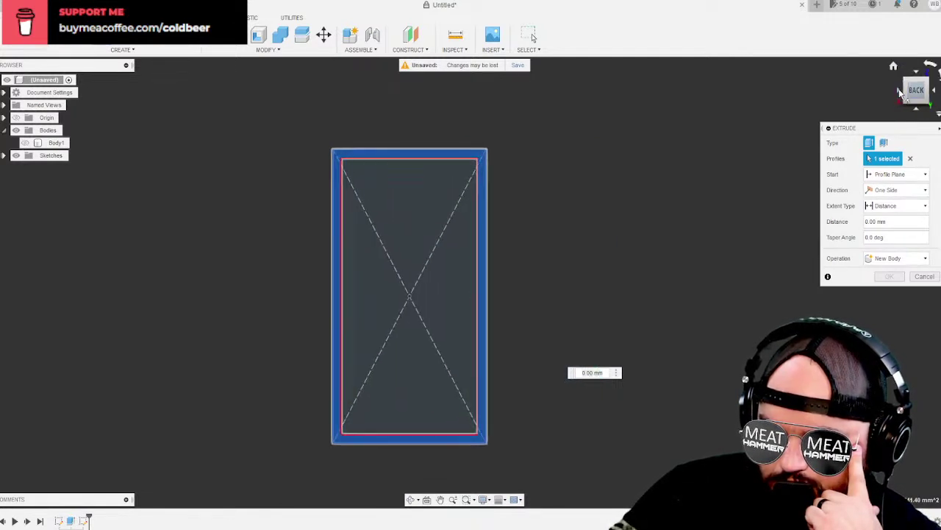
left_click(3, 156)
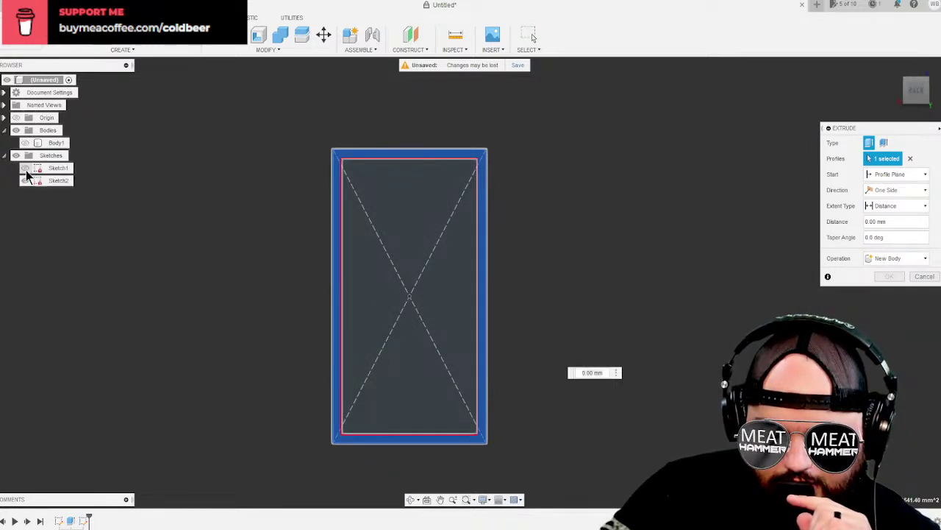
left_click(25, 181)
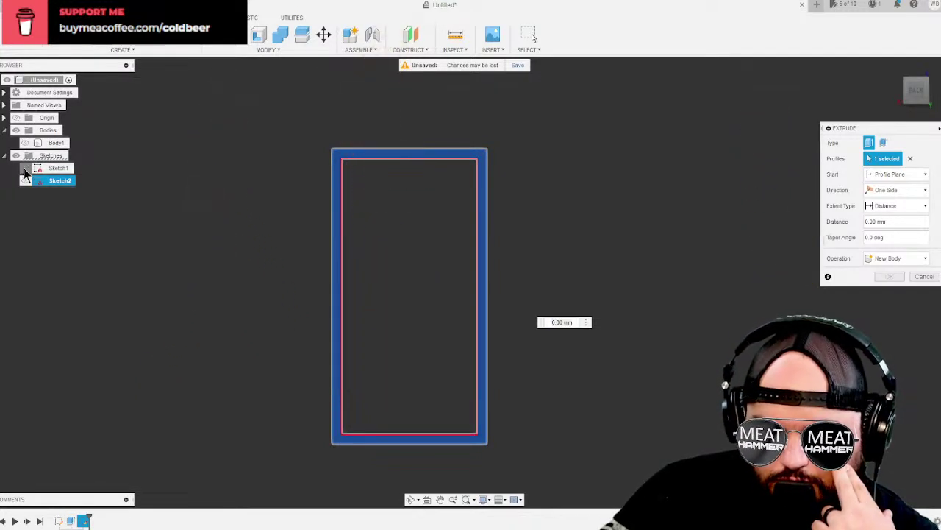
left_click(25, 168)
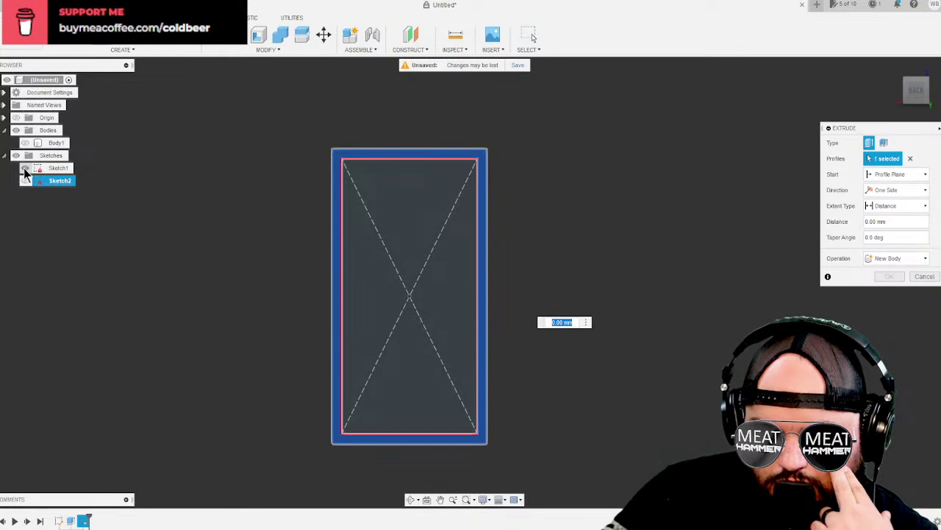
left_click(26, 169)
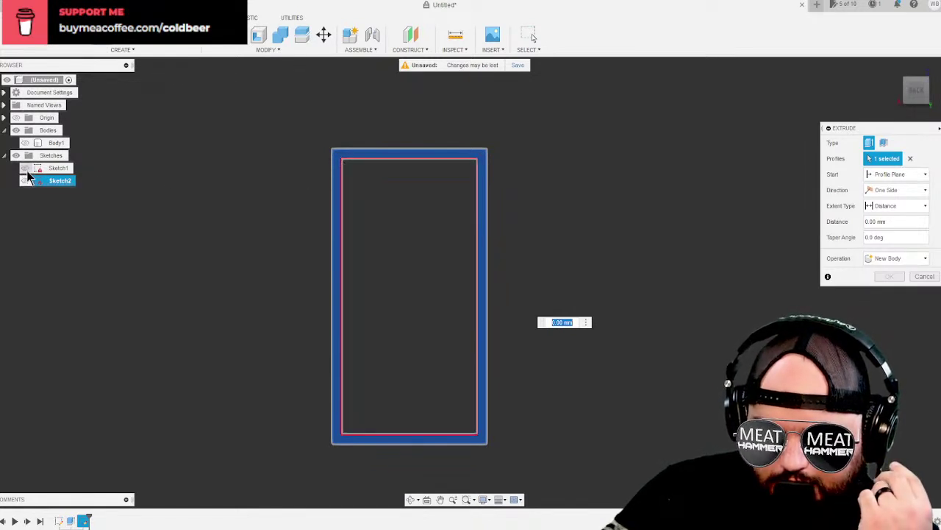
left_click(26, 182)
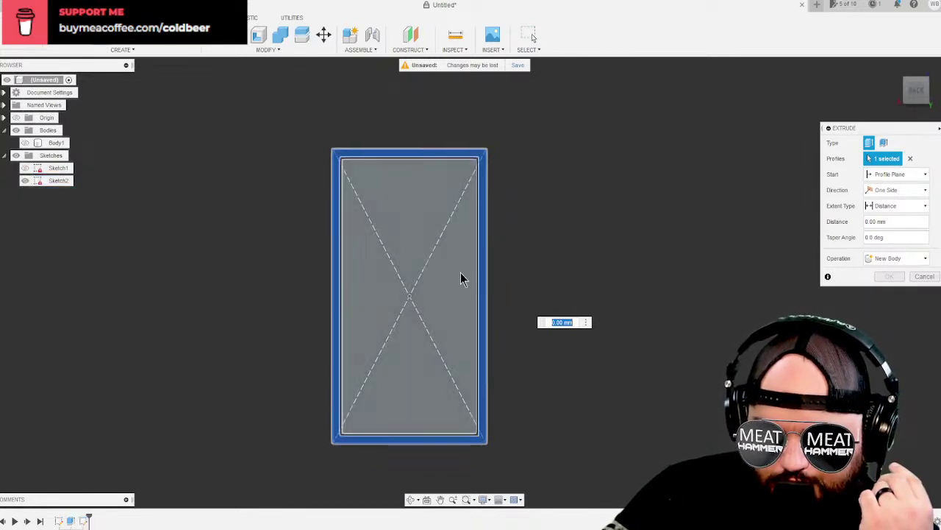
left_click(459, 306)
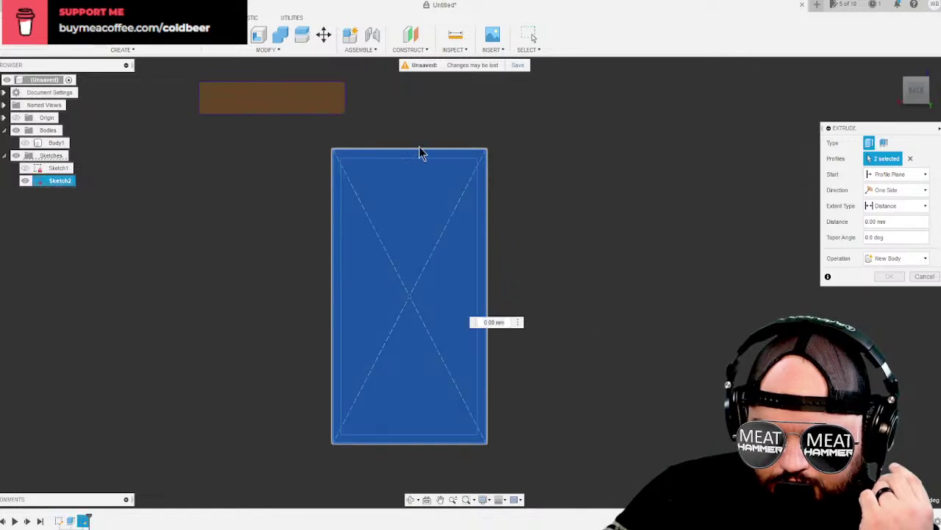
left_click(664, 423)
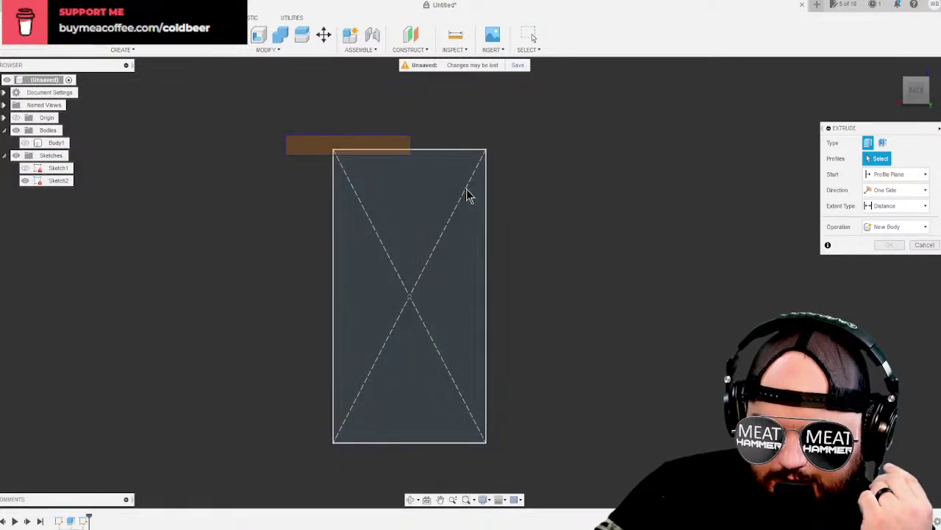
left_click(470, 195)
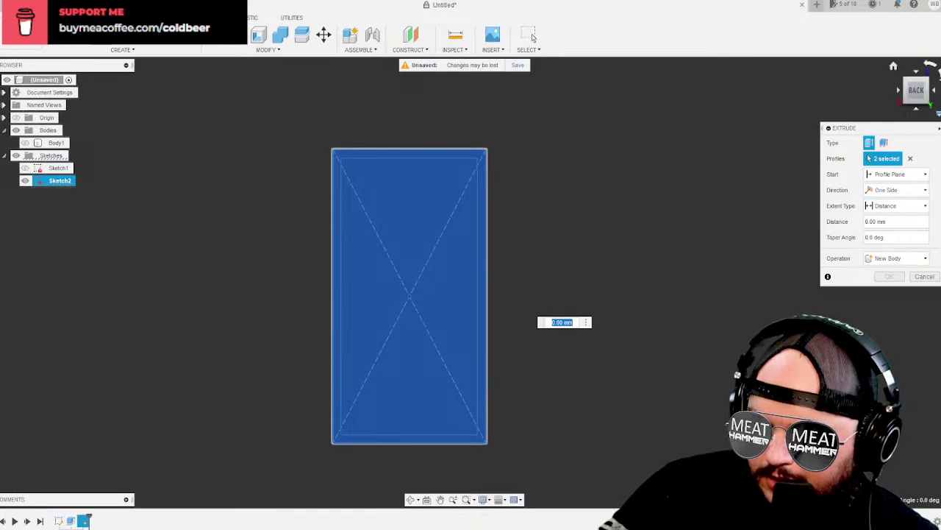
left_click(935, 93)
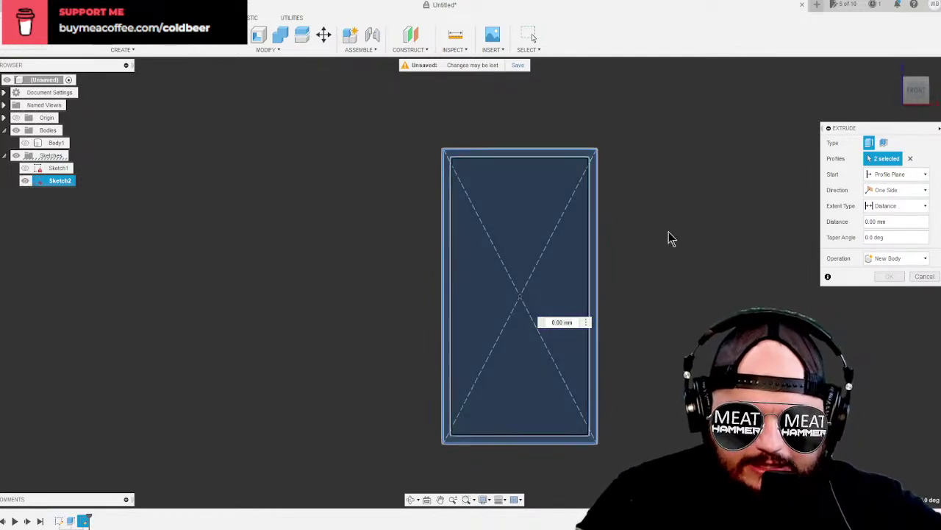
left_click(923, 276)
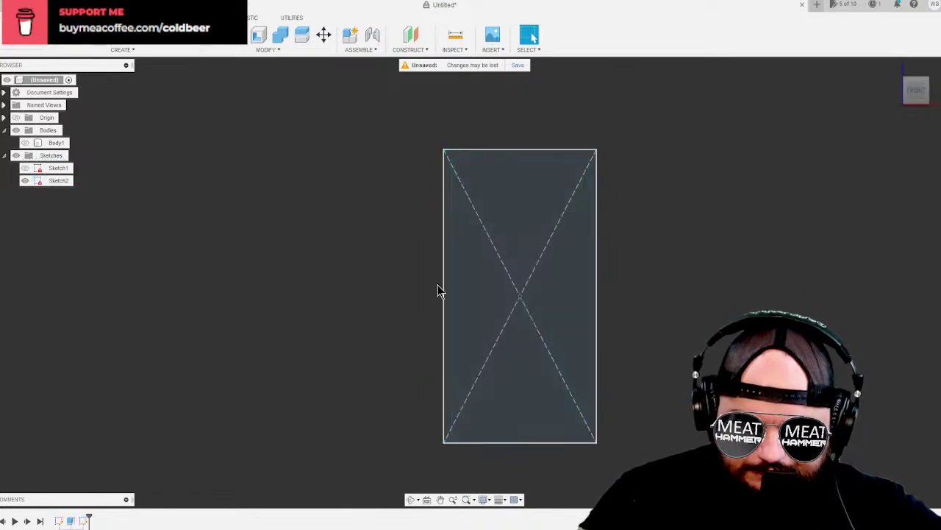
Hide the border sketch Sketch2 and show the block body Body1.
left_click(26, 183)
left_click(26, 182)
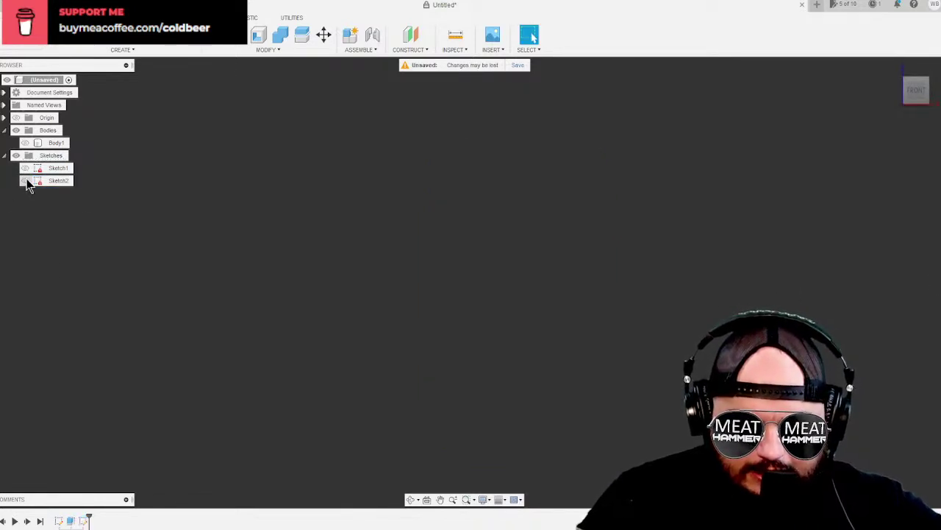
left_click(25, 169)
left_click(26, 169)
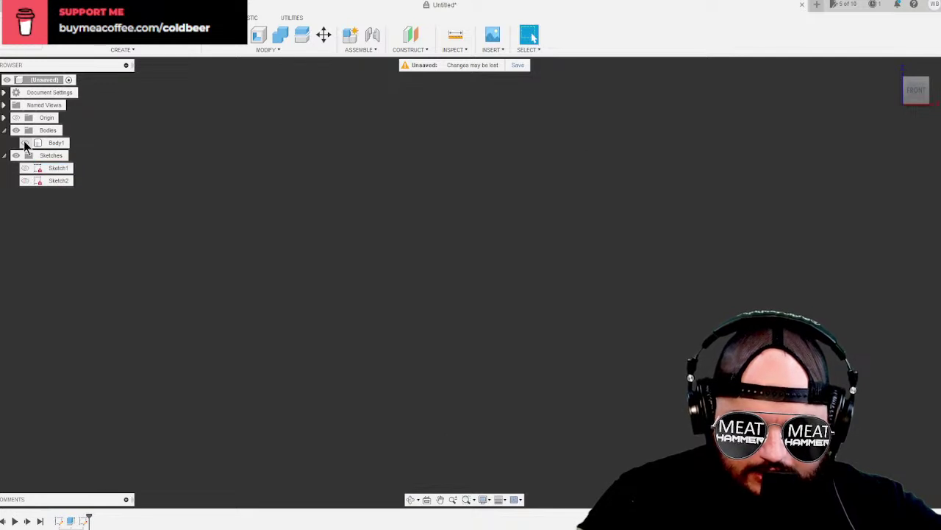
left_click(25, 145)
left_click(25, 145)
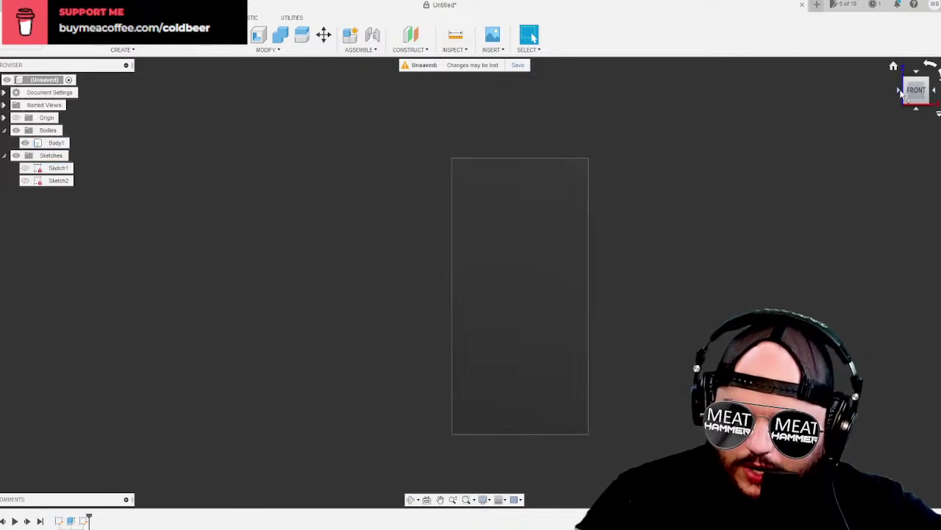
Start an offset construction plane from the block's back face.
left_click(899, 91)
left_click(899, 92)
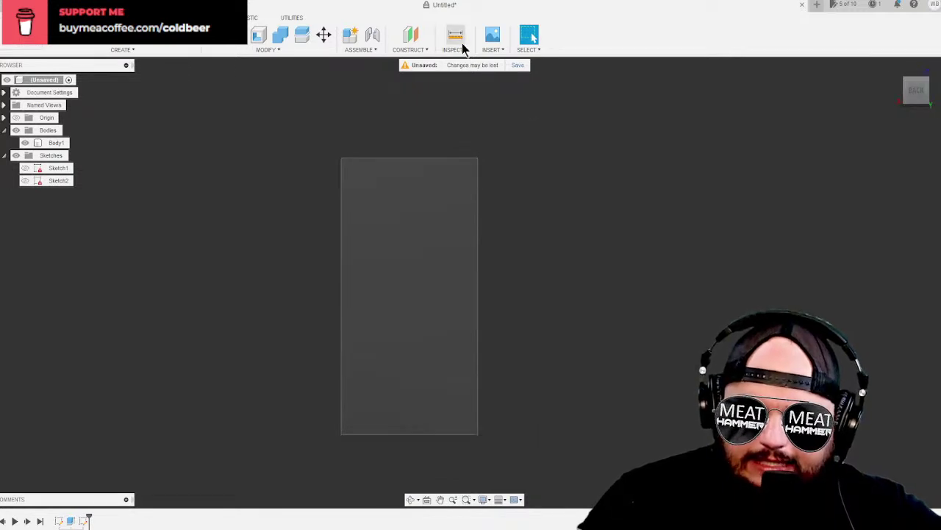
left_click(424, 50)
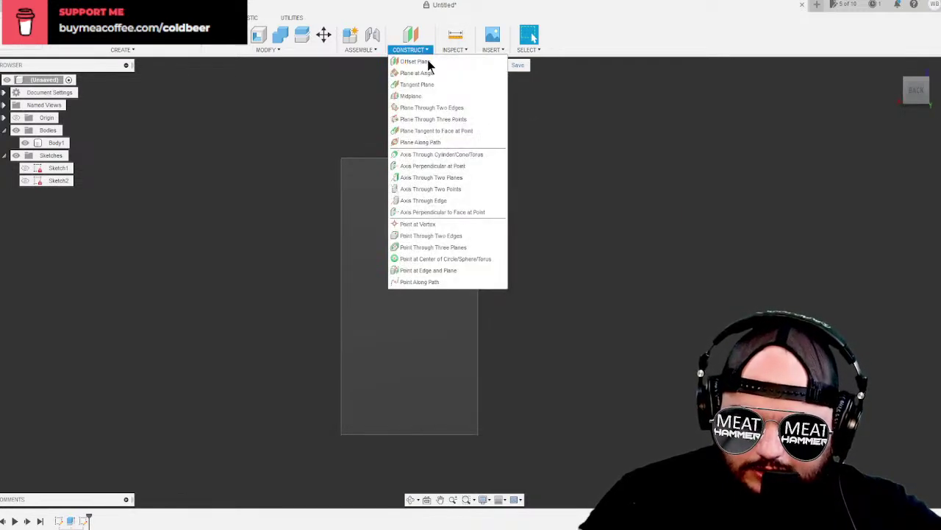
left_click(428, 62)
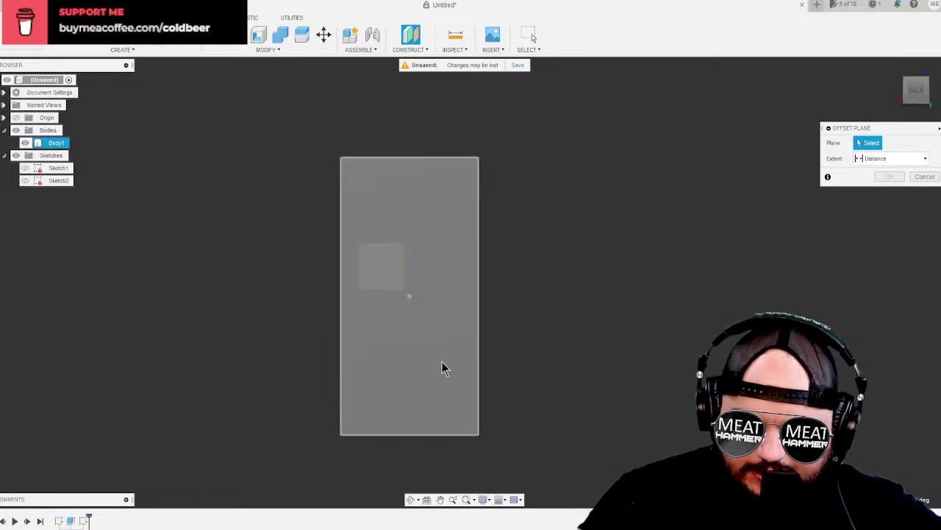
left_click(442, 369)
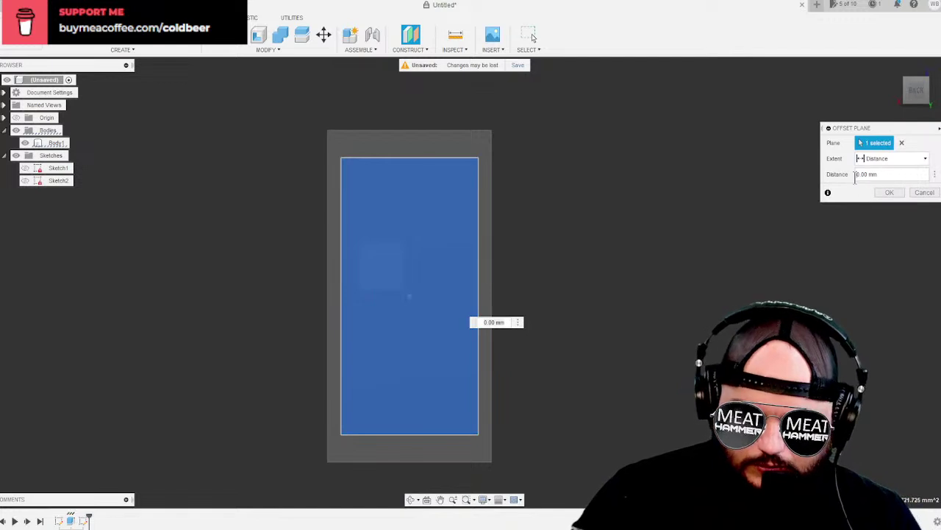
Set the plane's offset to 3 mm outward from the block's back face and create it.
left_click(888, 229)
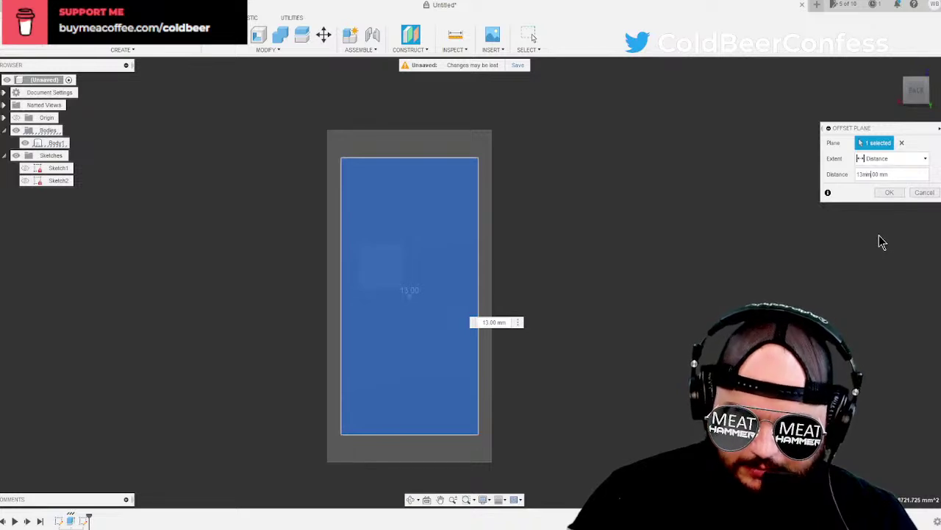
key("BackSpace")
key("BackSpace")
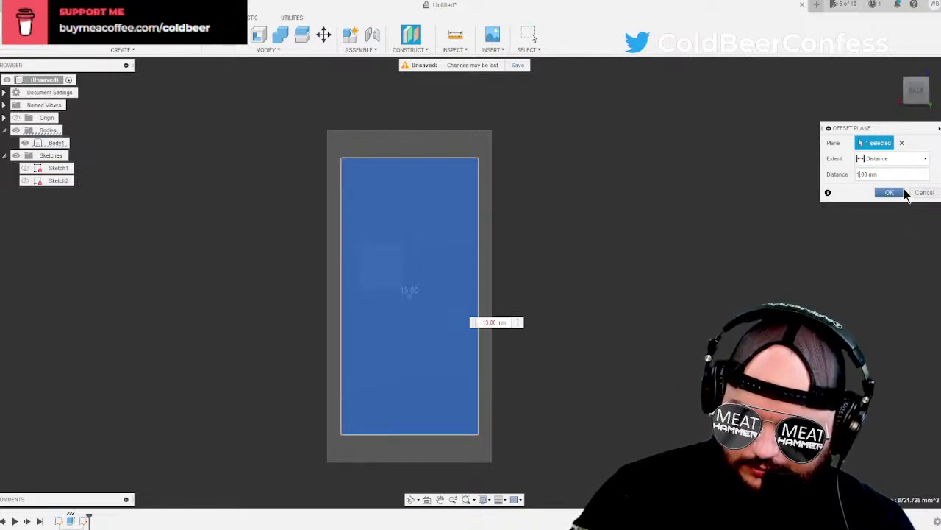
key("BackSpace")
key("BackSpace")
type("-")
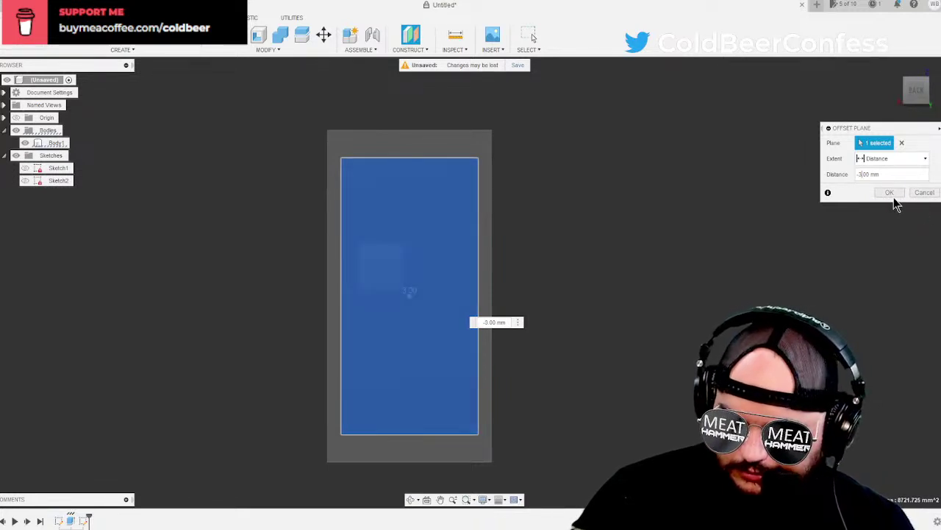
type("3")
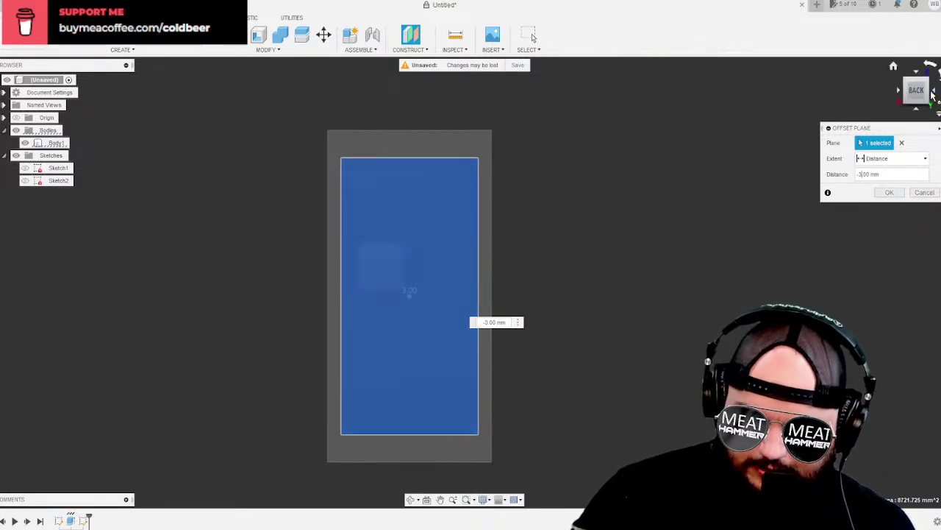
left_click(936, 90)
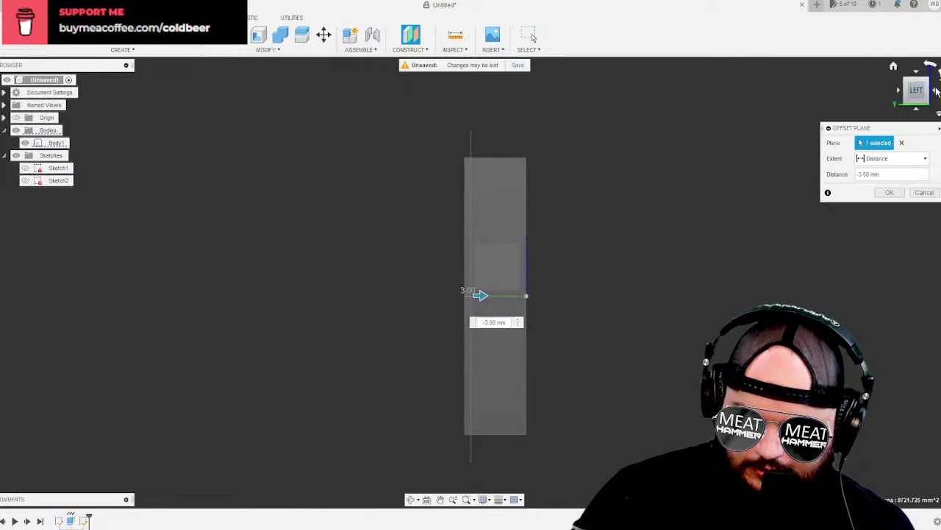
left_click(861, 175)
key("BackSpace")
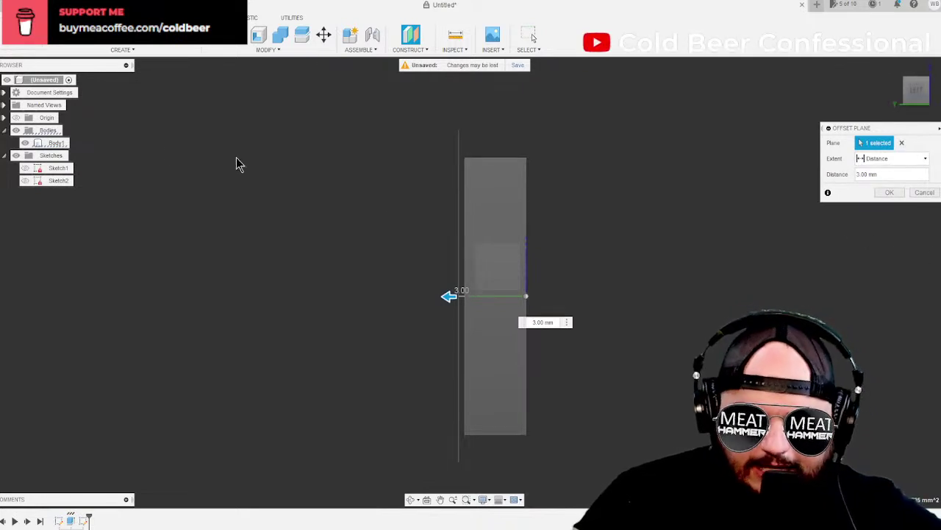
left_click(889, 194)
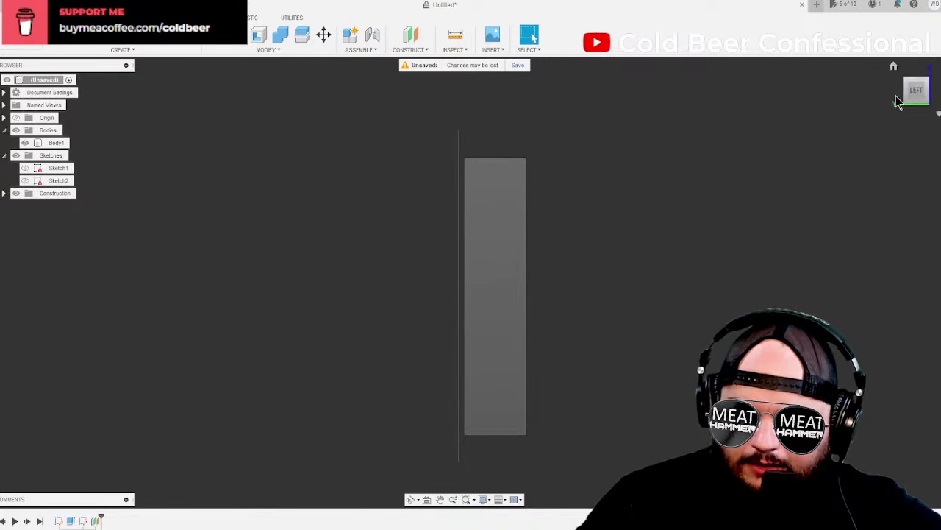
Start a new sketch on the offset plane behind the block.
left_click(936, 92)
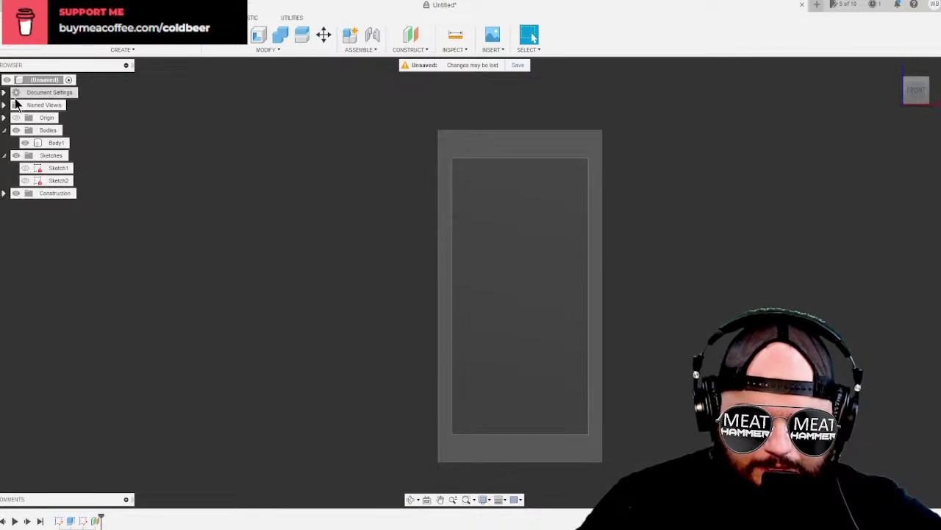
left_click(127, 49)
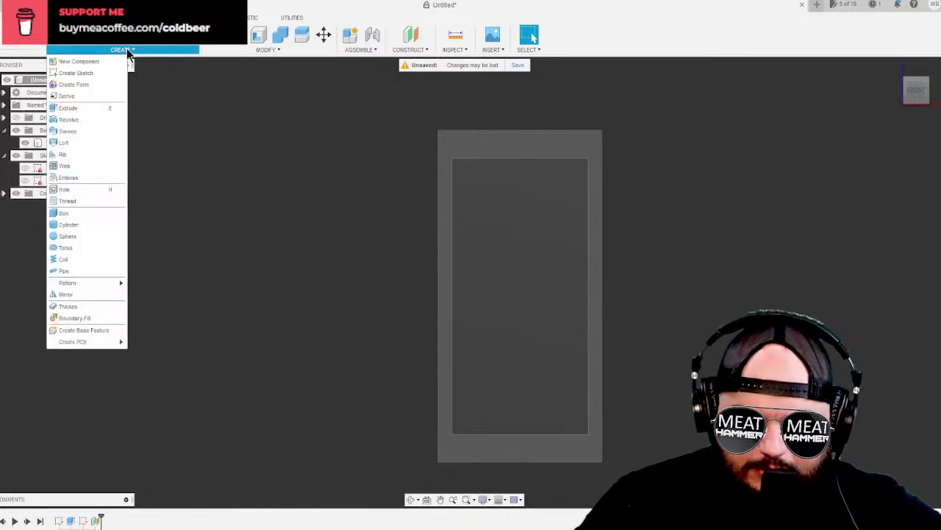
left_click(94, 73)
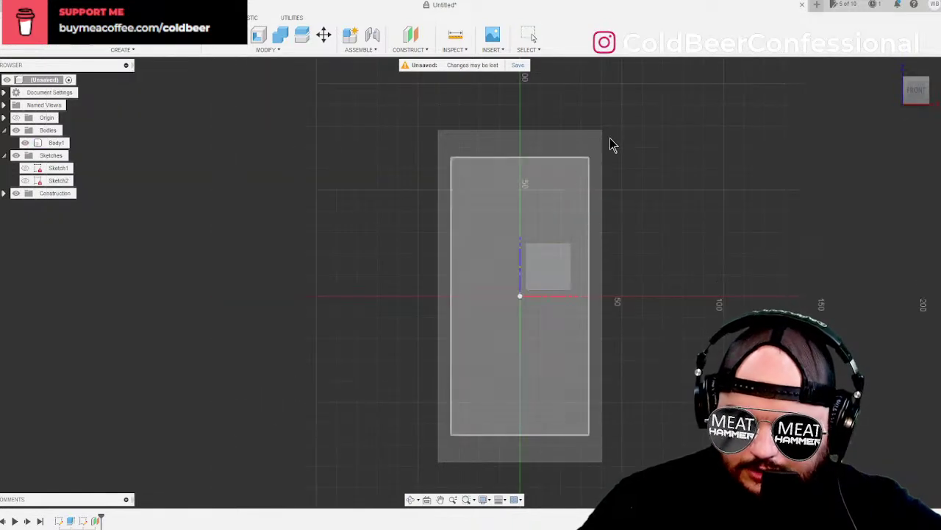
left_click(898, 91)
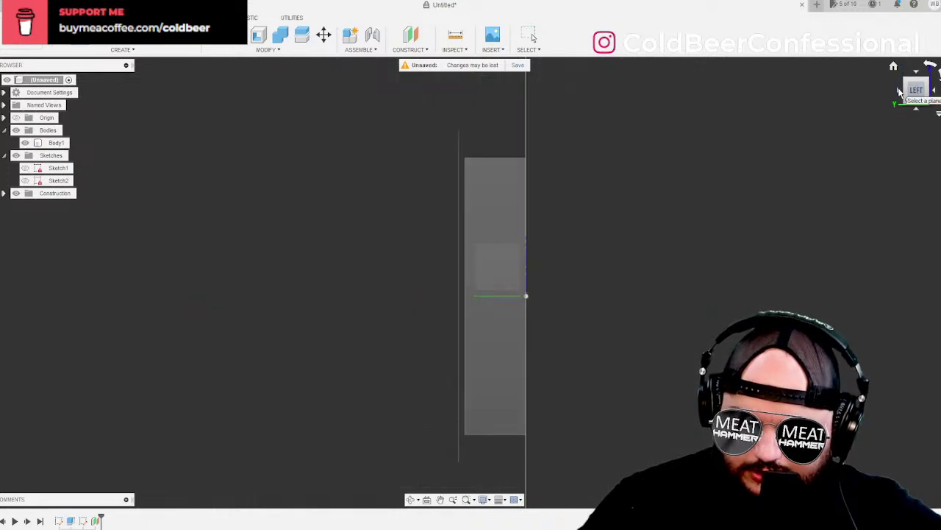
left_click(898, 91)
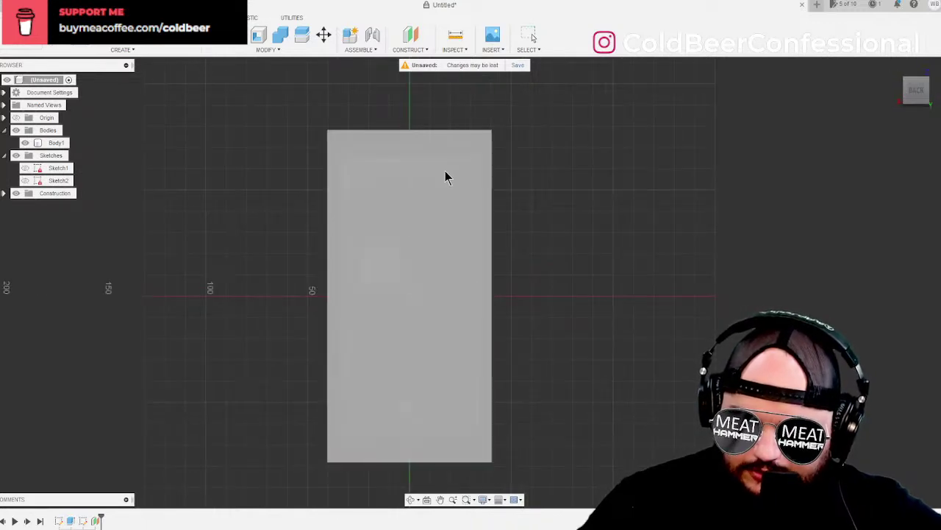
left_click(477, 137)
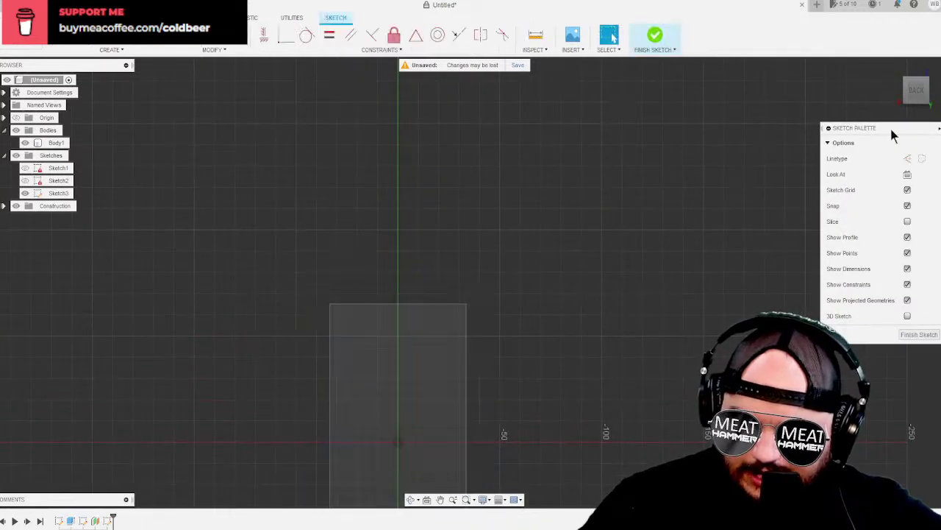
Hide the block body Body1 in the front view of the new sketch.
left_click(935, 91)
left_click(935, 91)
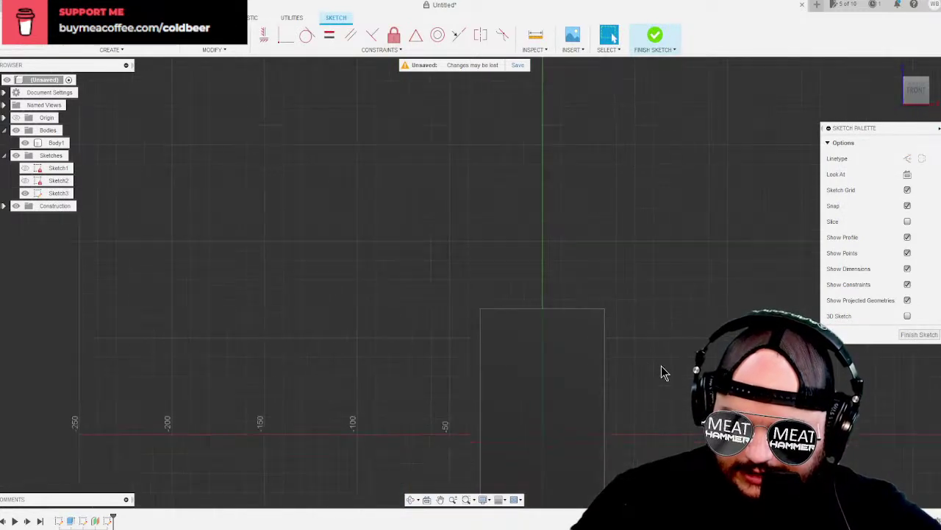
scroll(666, 360, "up", 2)
left_click(588, 388)
middle_click_drag(588, 388, 509, 205)
left_click(214, 261)
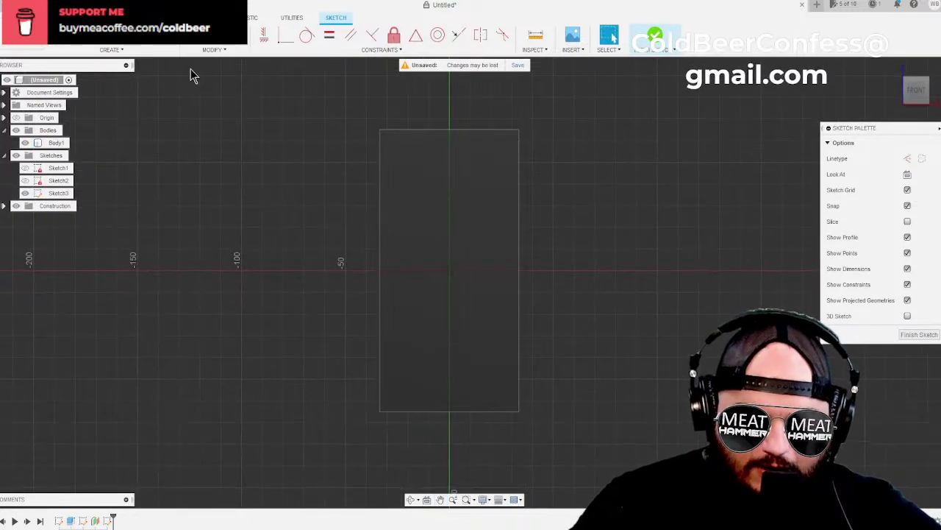
left_click(25, 144)
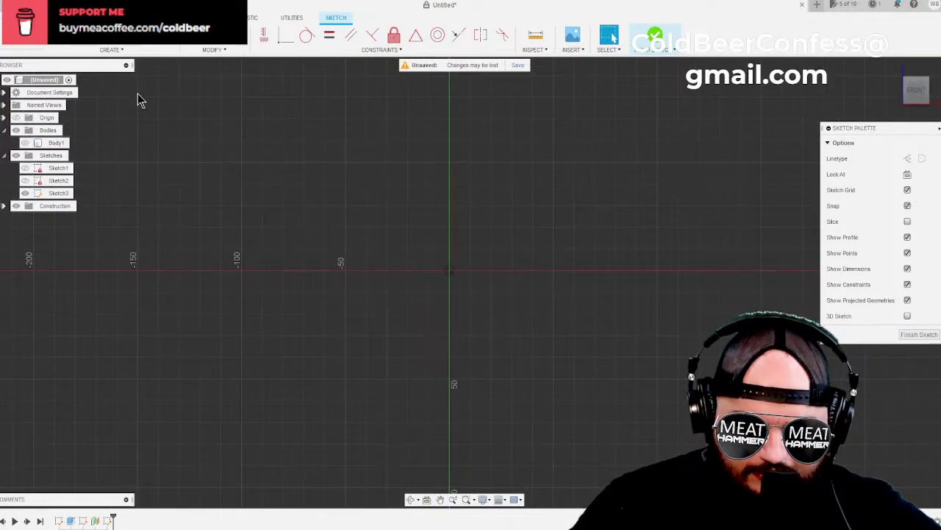
Try to sketch a 76 × 139 mm center rectangle from the origin on the offset plane.
left_click(114, 49)
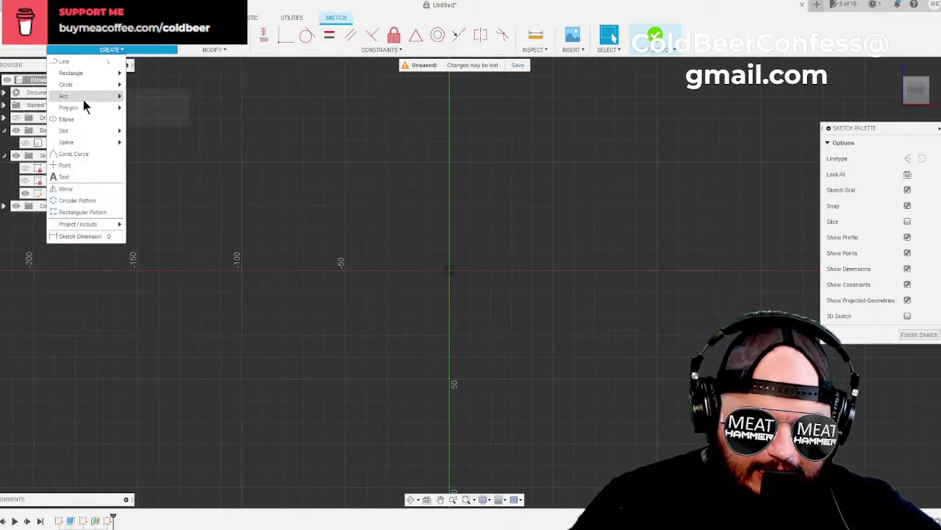
mouse_move(82, 73)
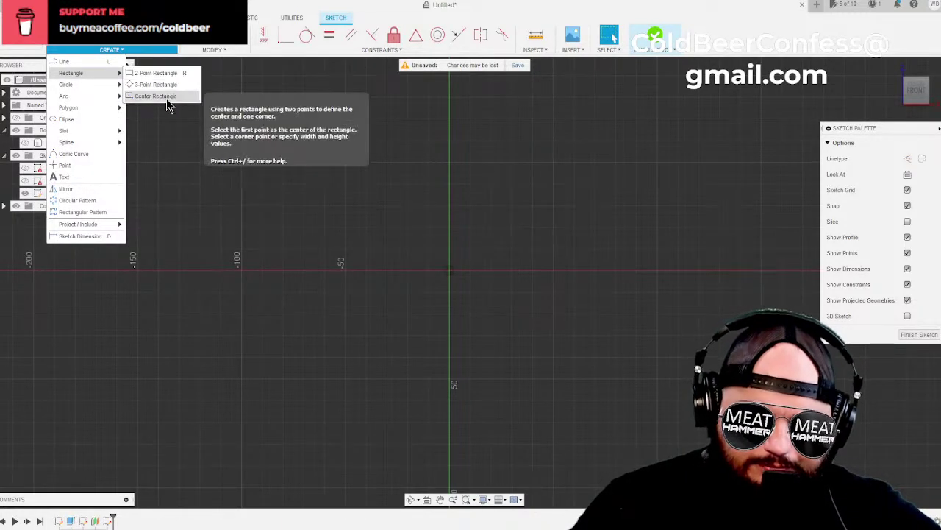
left_click(167, 97)
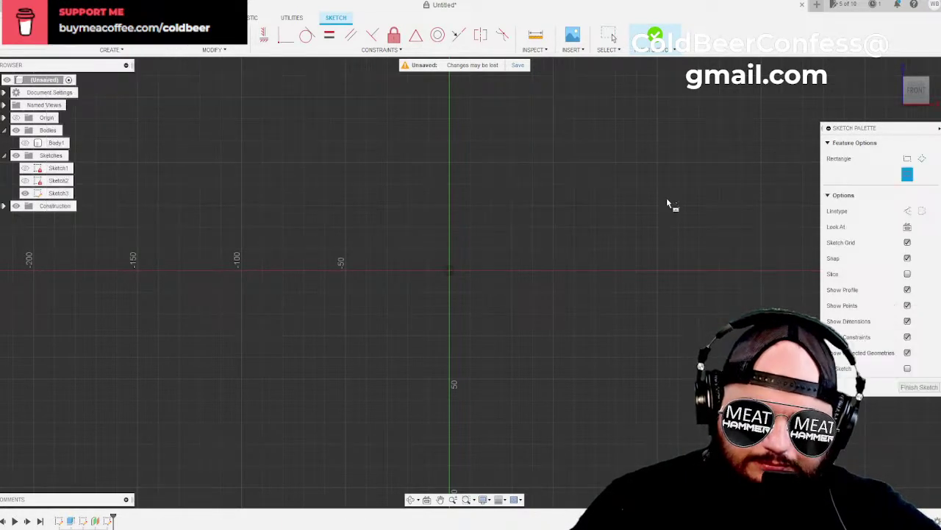
left_click(450, 272)
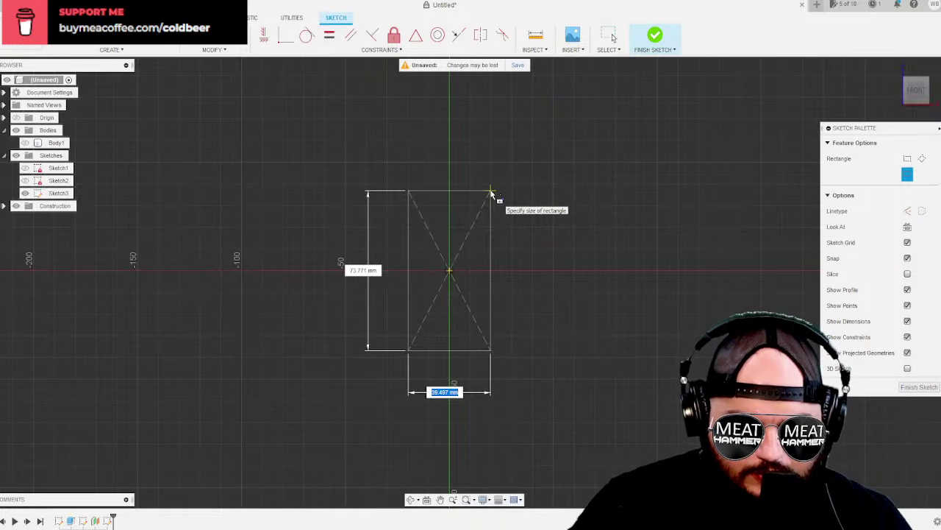
type("76")
key("Tab")
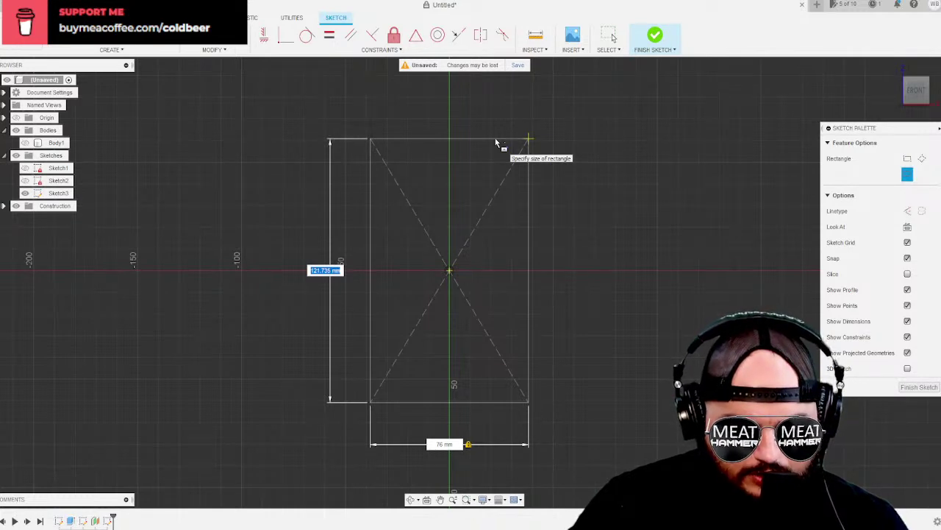
type("139")
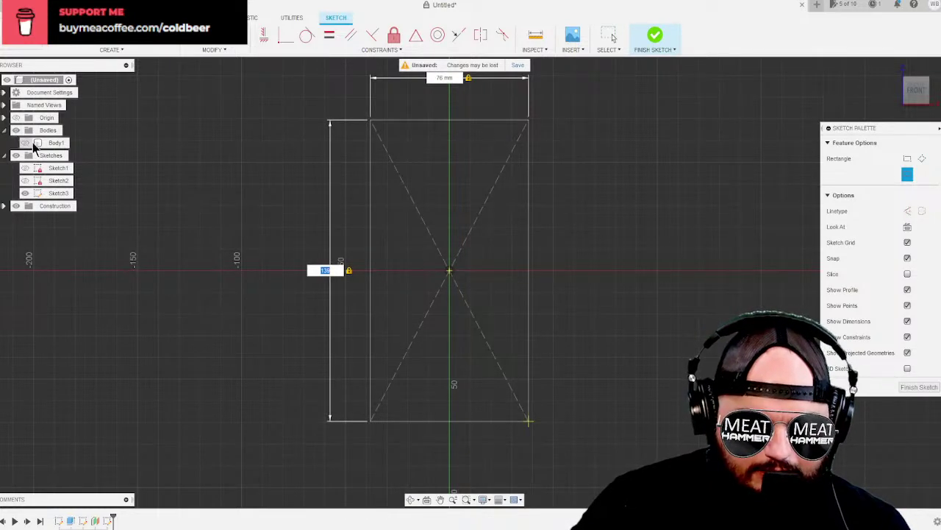
key("Return")
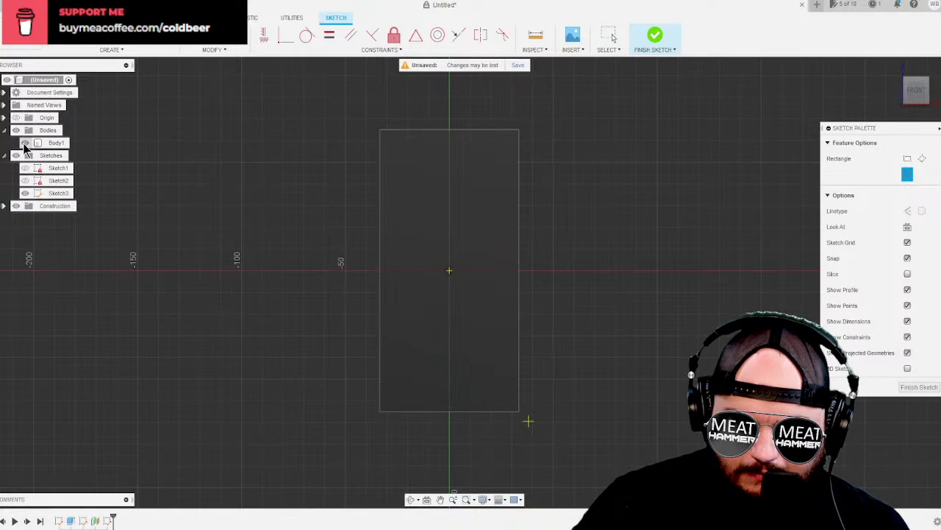
Hide Body1 and try the 76 × 139 mm center rectangle at the origin again.
left_click(25, 146)
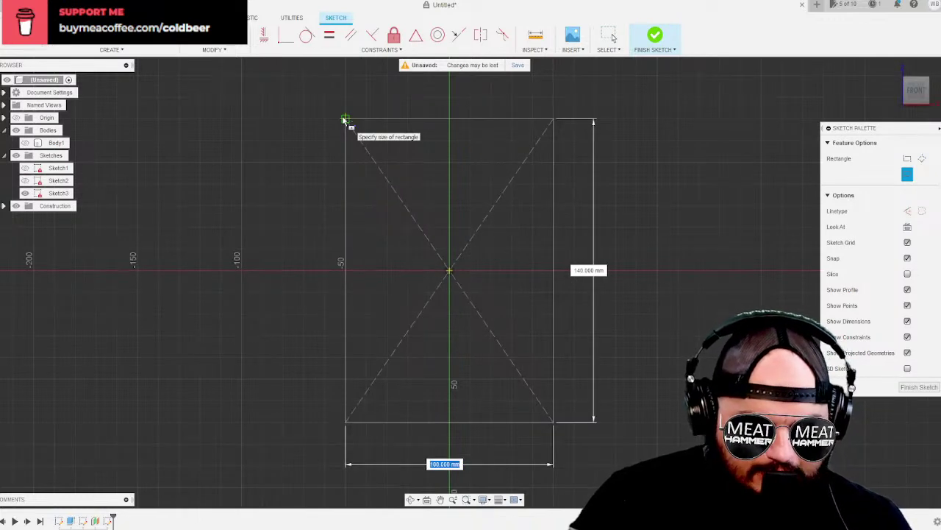
type("76")
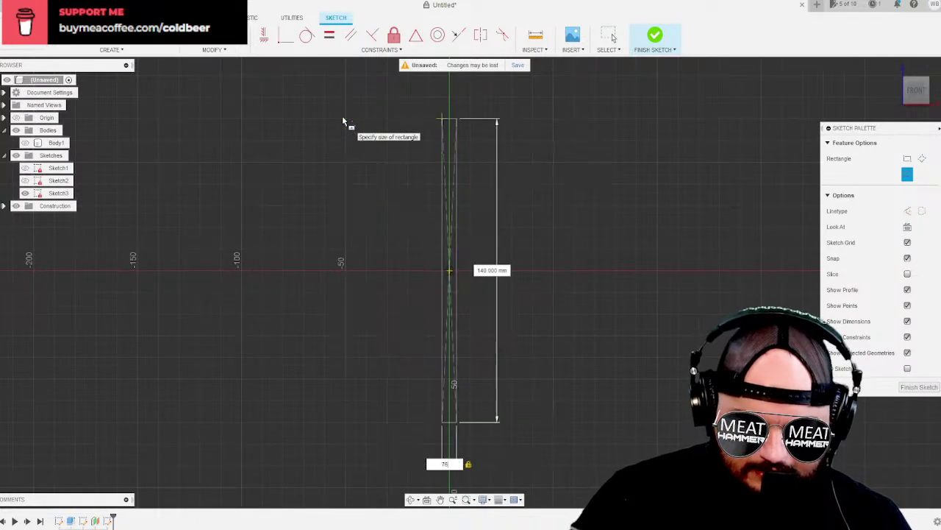
key("Tab")
type("1")
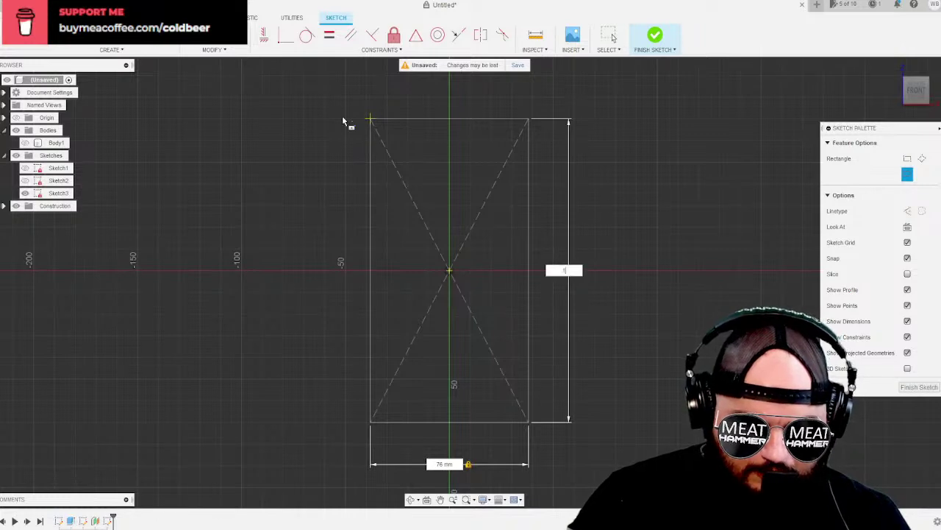
type("39")
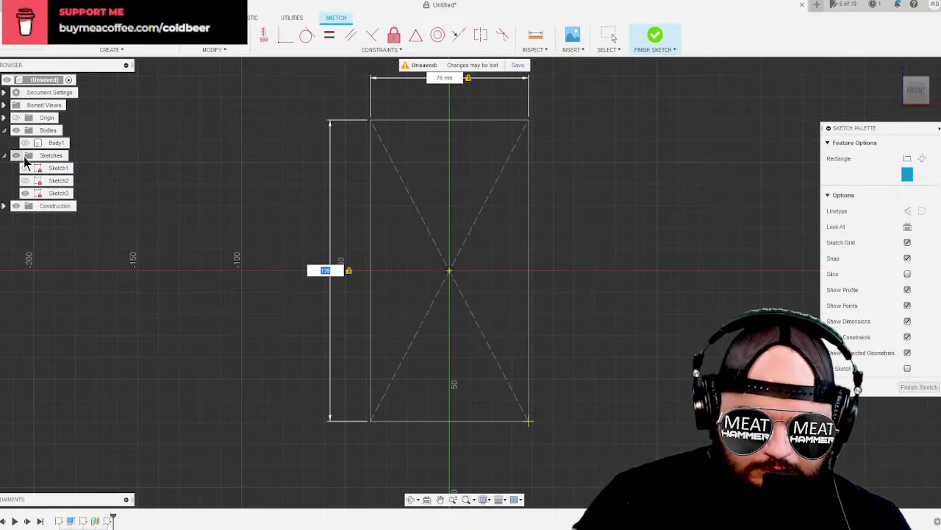
key("Return")
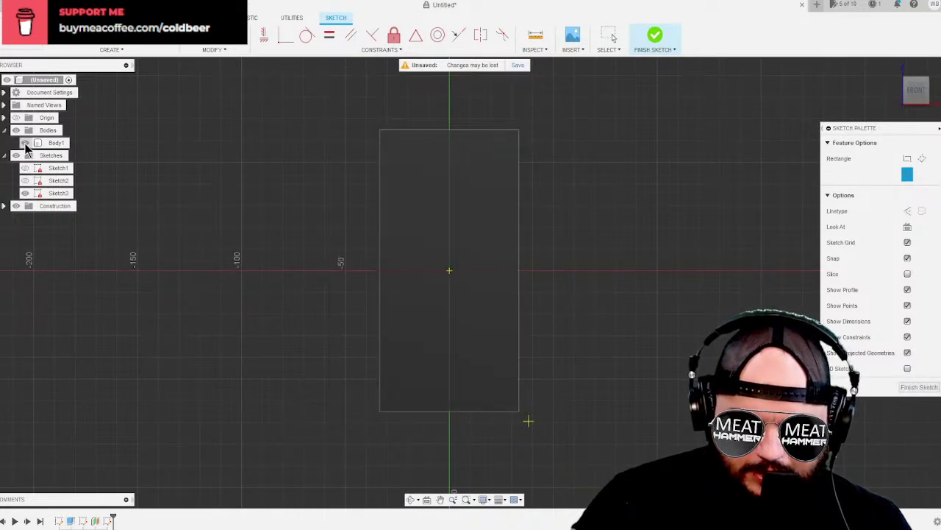
Sketch a center rectangle at the origin, 76 mm wide and 139.125 mm high, around the block's outline.
left_click(450, 270)
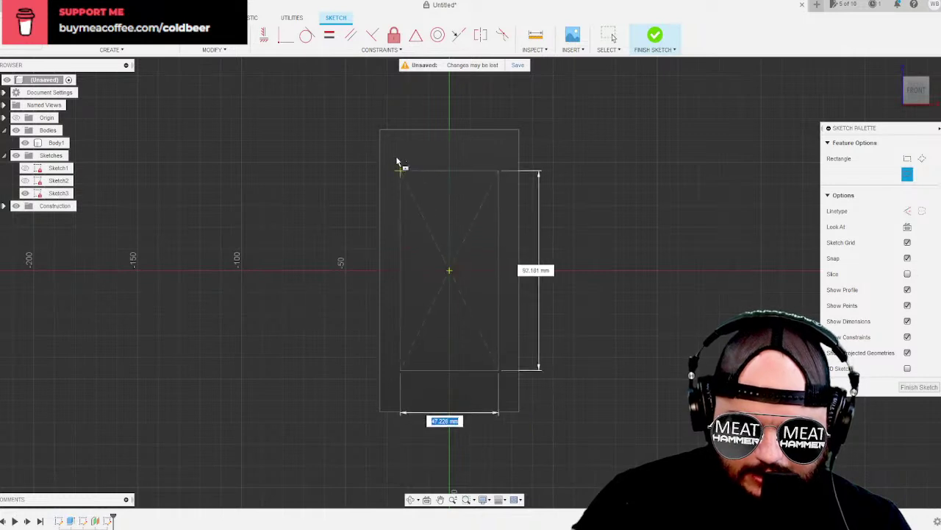
key("Tab")
key("Tab")
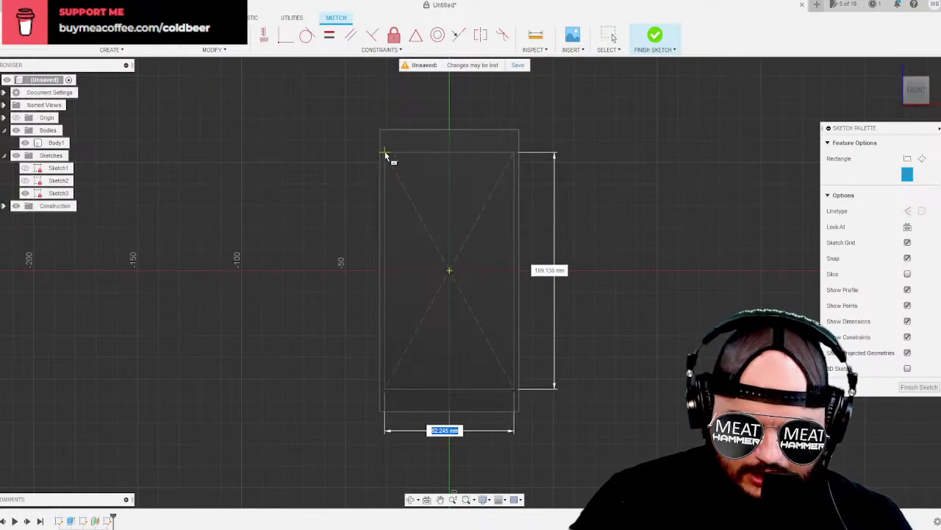
type("78")
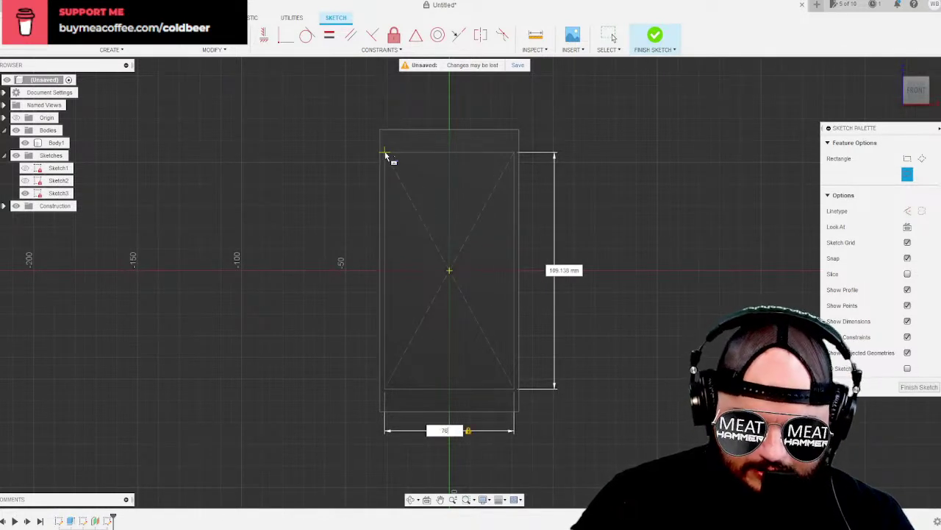
key("Tab")
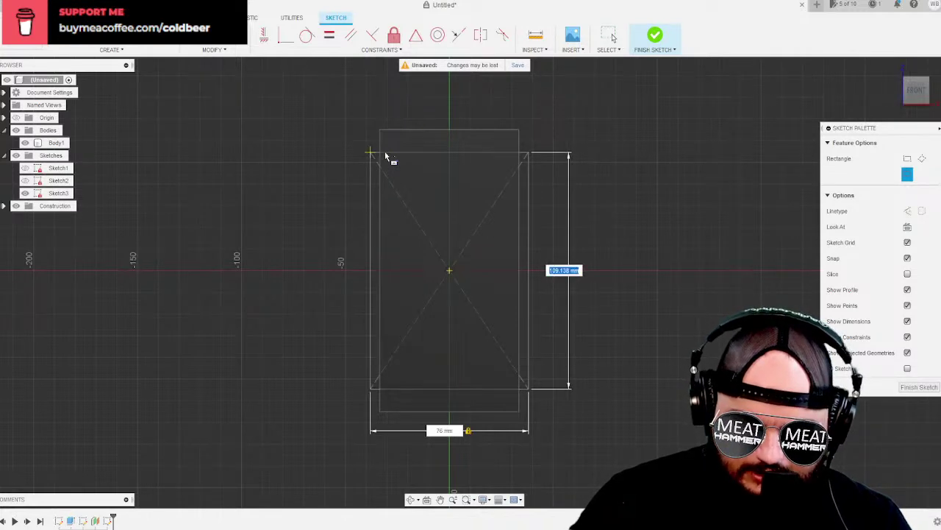
type("1")
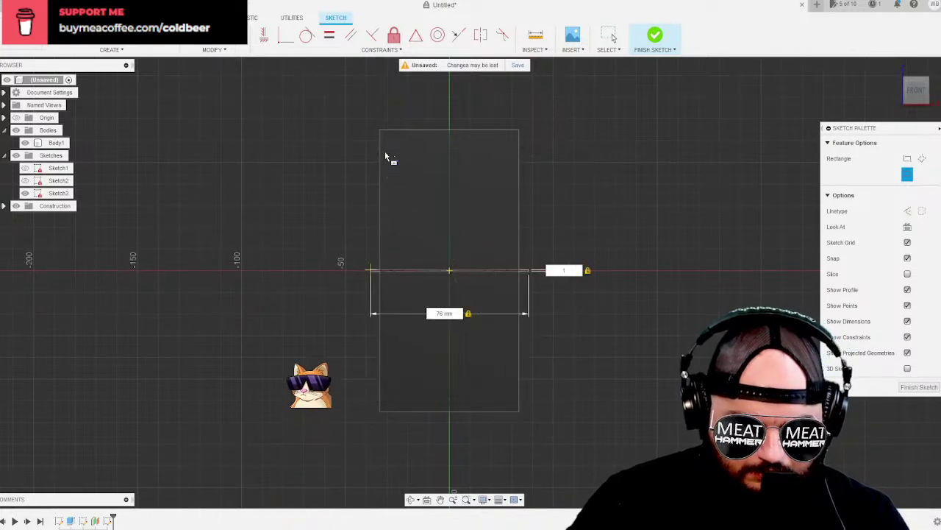
type("39")
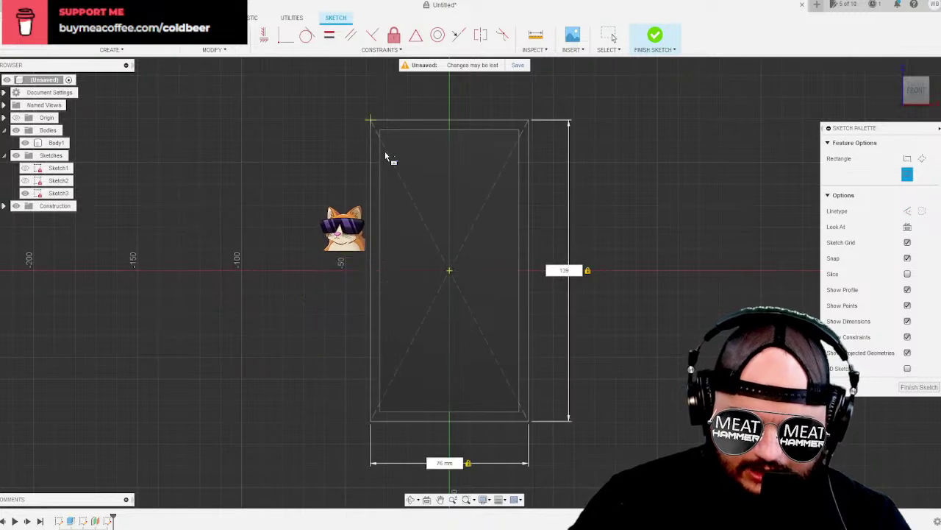
type(".125")
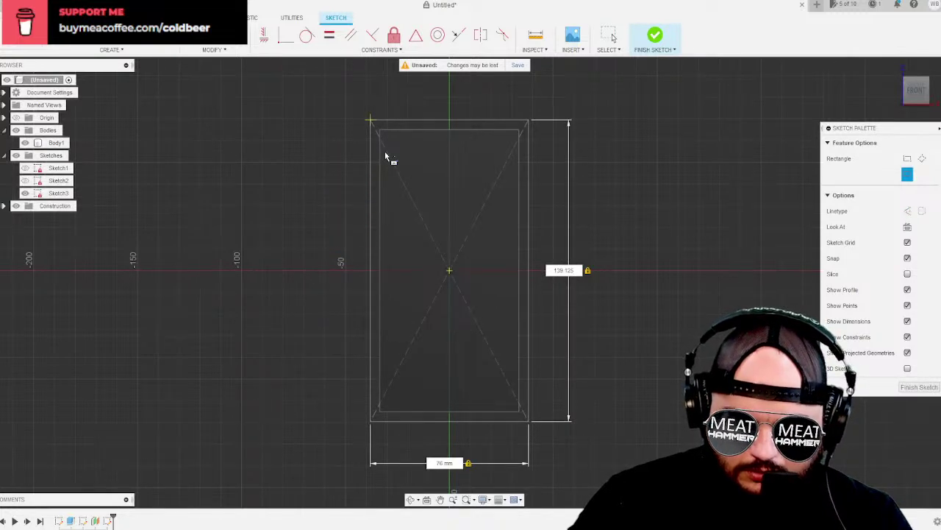
key("Tab")
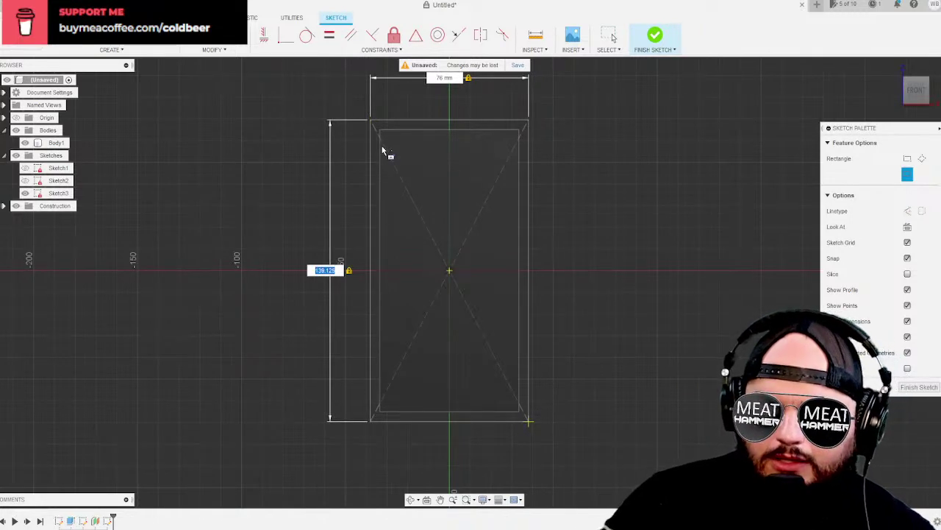
key("Return")
key("Escape")
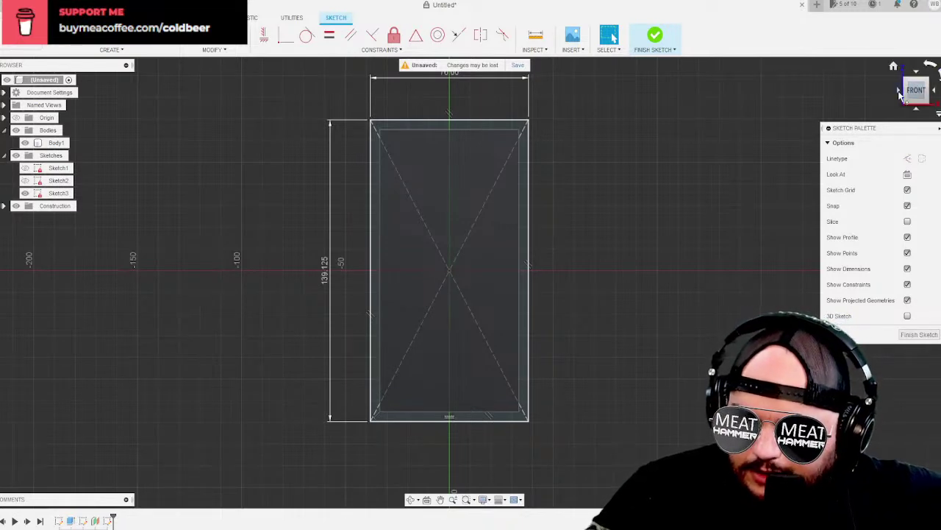
Check the rectangle's position behind the block from the left side and finish the sketch.
left_click(899, 92)
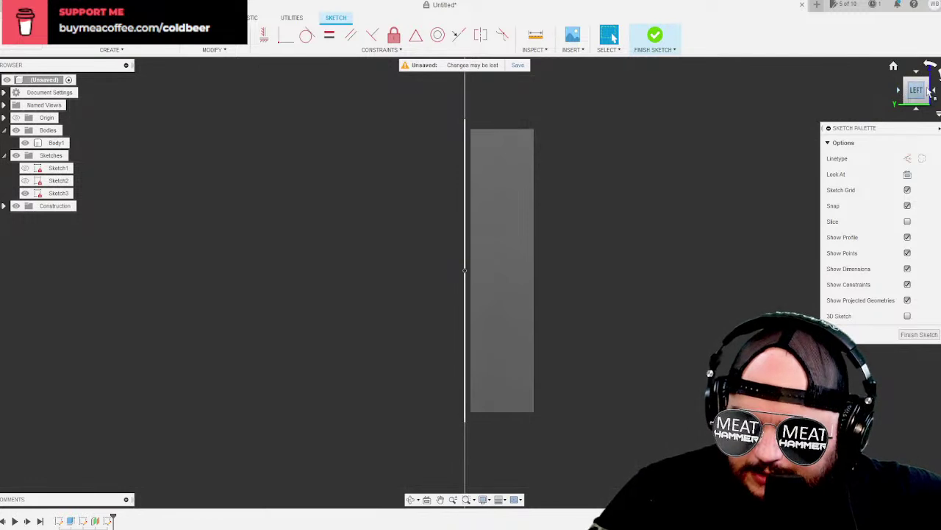
left_click(935, 91)
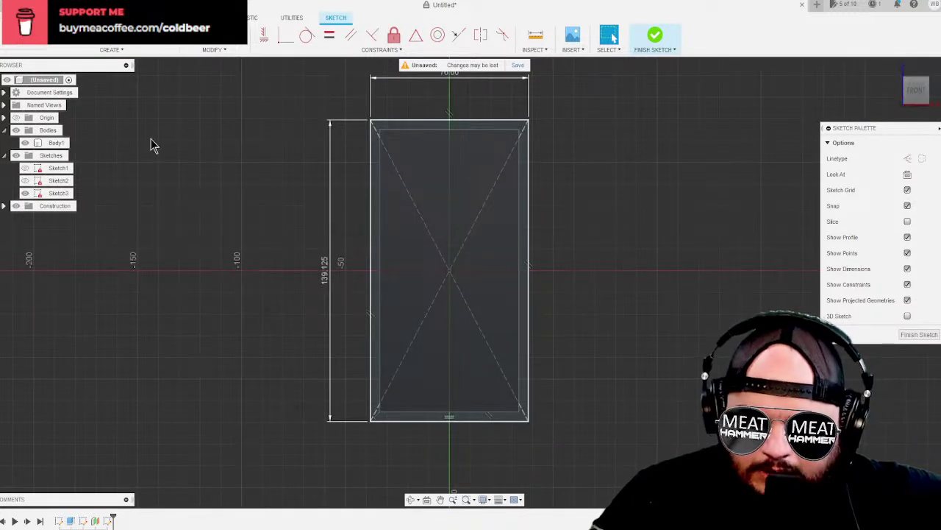
left_click(919, 334)
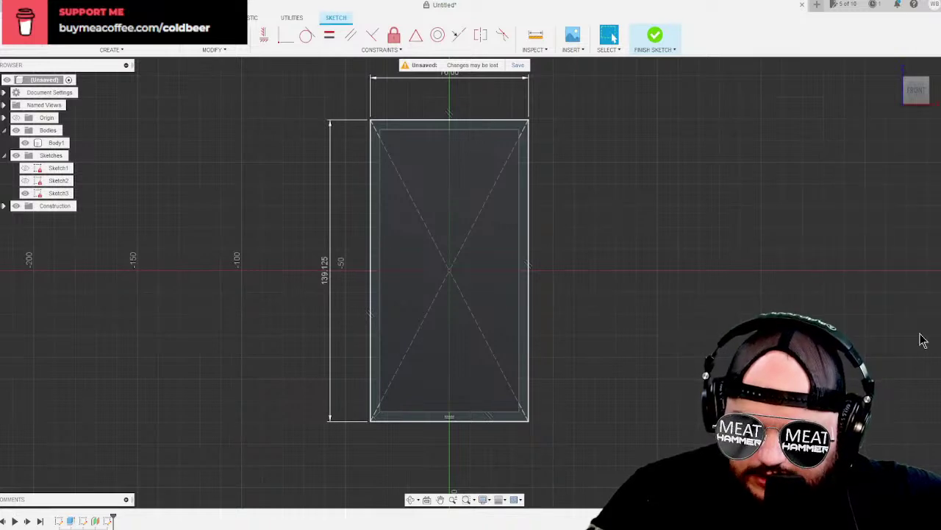
Delete the unused Sketch2 and hide Body1.
right_click(60, 180)
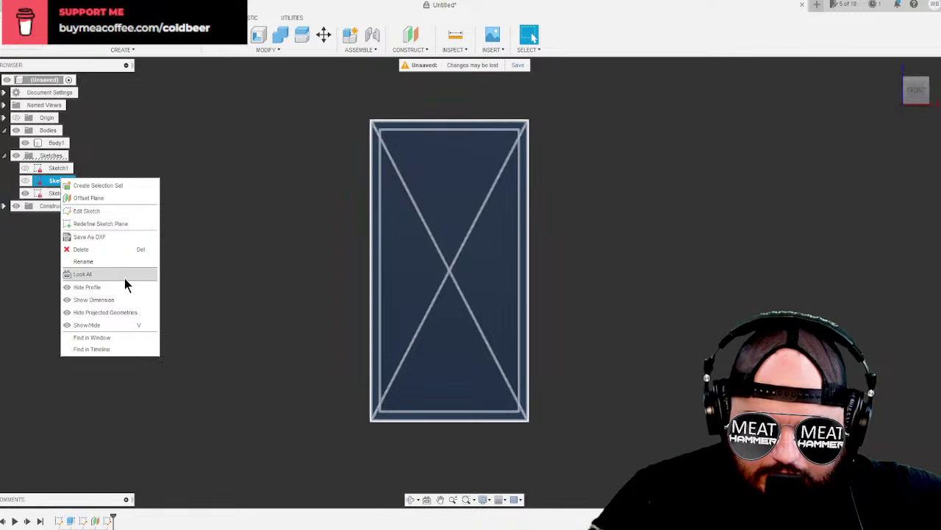
left_click(116, 249)
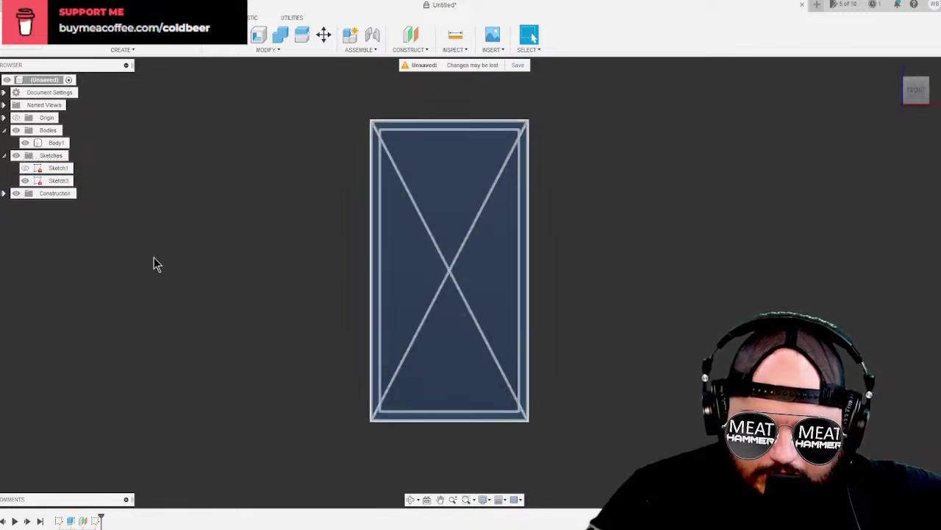
left_click(25, 143)
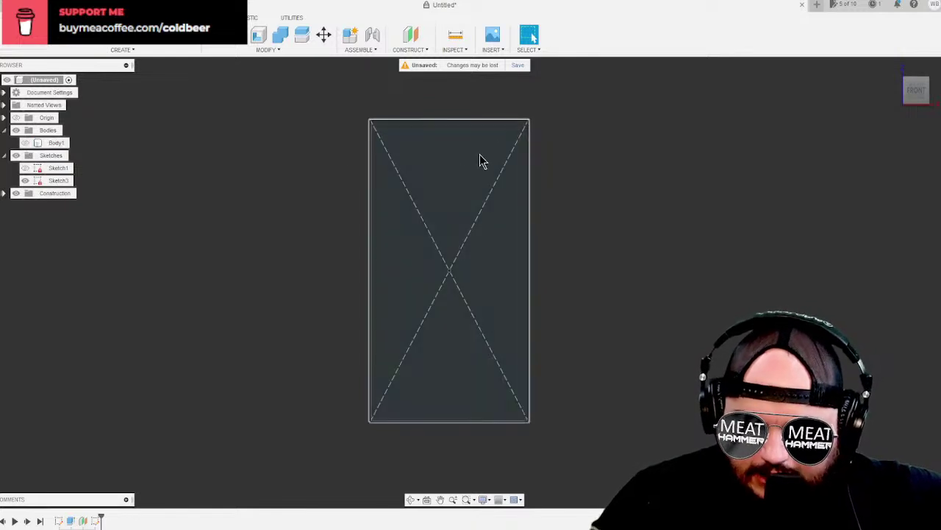
Extrude the 76 × 139.125 mm rectangle profile by -38 mm toward the block as a new body.
left_click(483, 160)
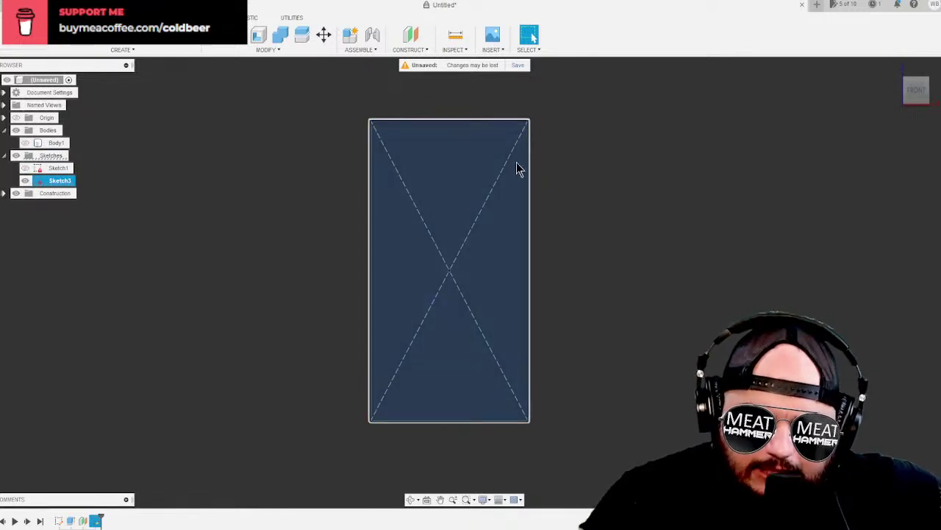
left_click(125, 50)
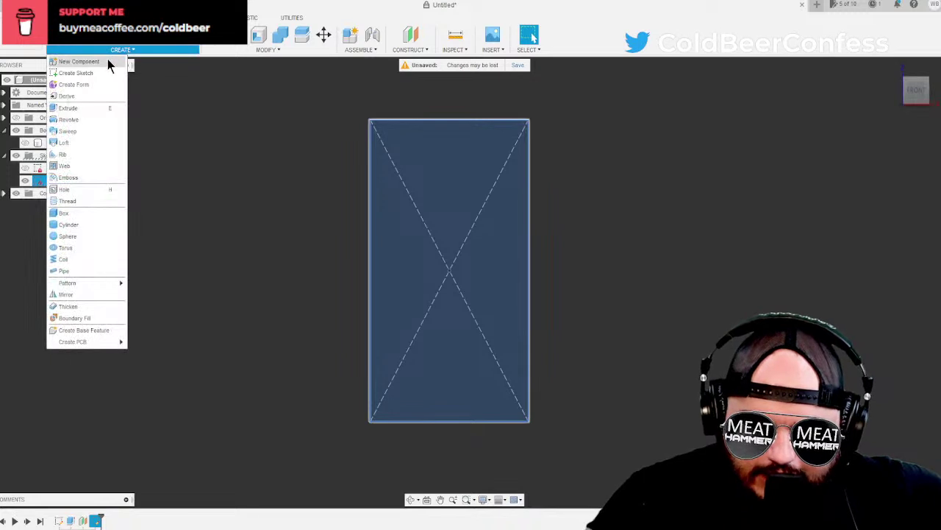
left_click(100, 108)
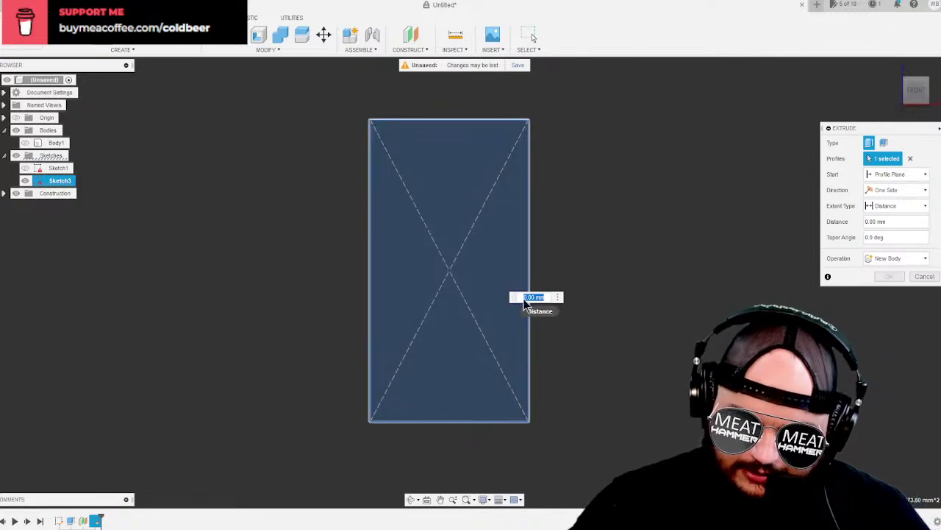
left_click(900, 90)
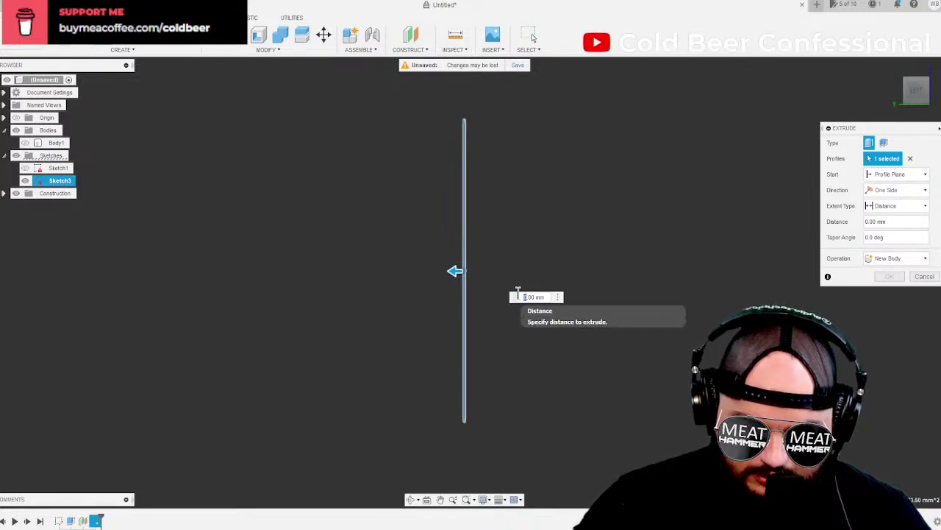
type("-38")
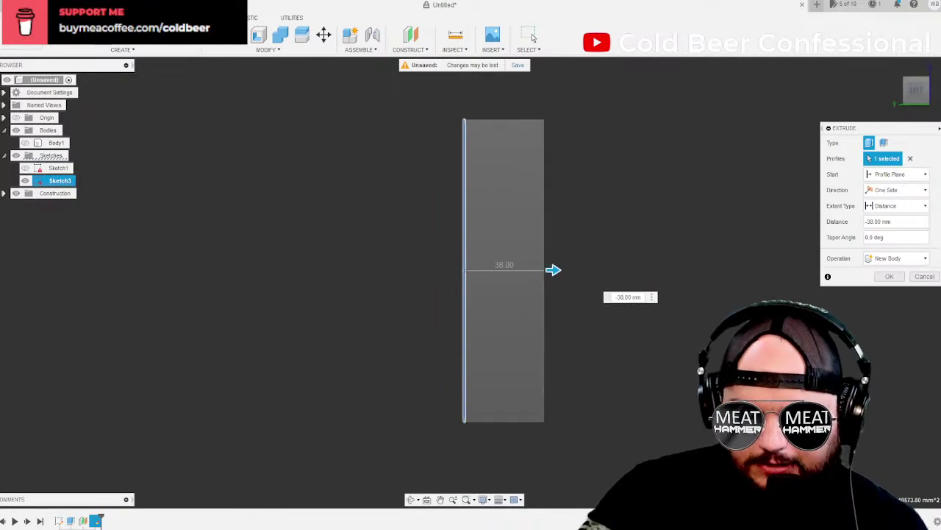
left_click(890, 277)
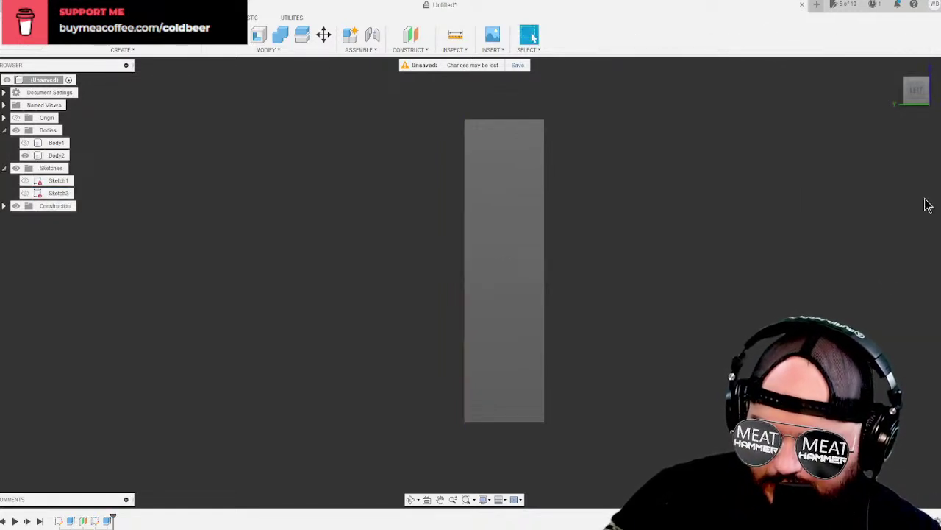
Compare the block Body1 with the new outer body in the front view by toggling the block's visibility.
left_click(931, 92)
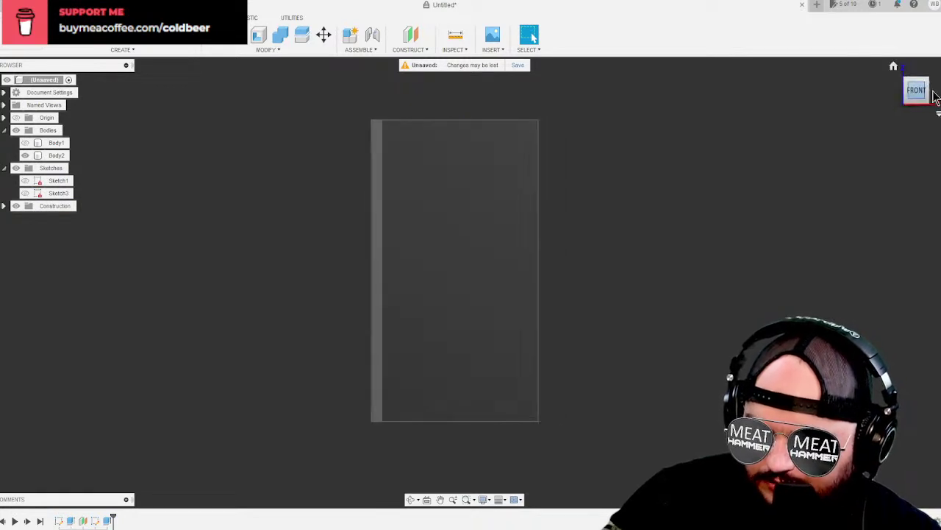
left_click(25, 144)
left_click(25, 144)
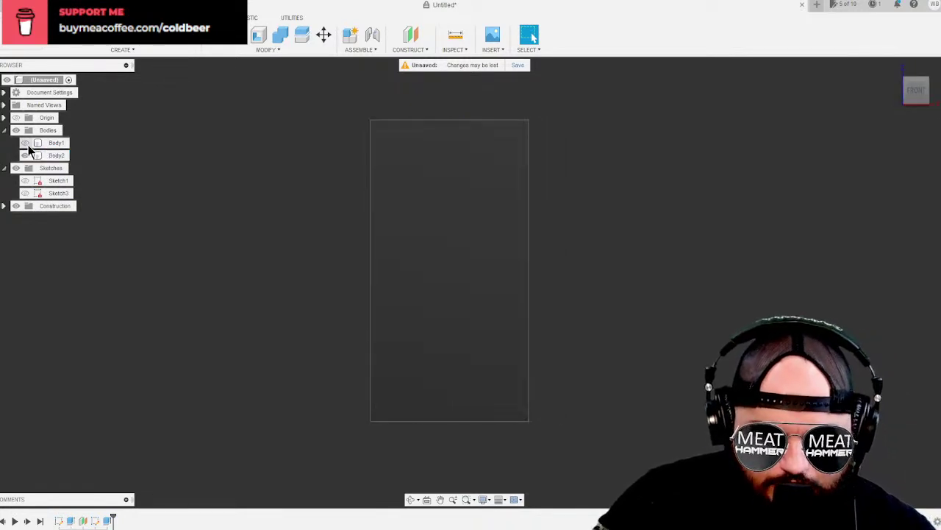
Compare the outlines of Body1 and Body2 in the front view by showing and hiding each body in turn.
left_click(25, 143)
left_click(25, 144)
left_click(25, 155)
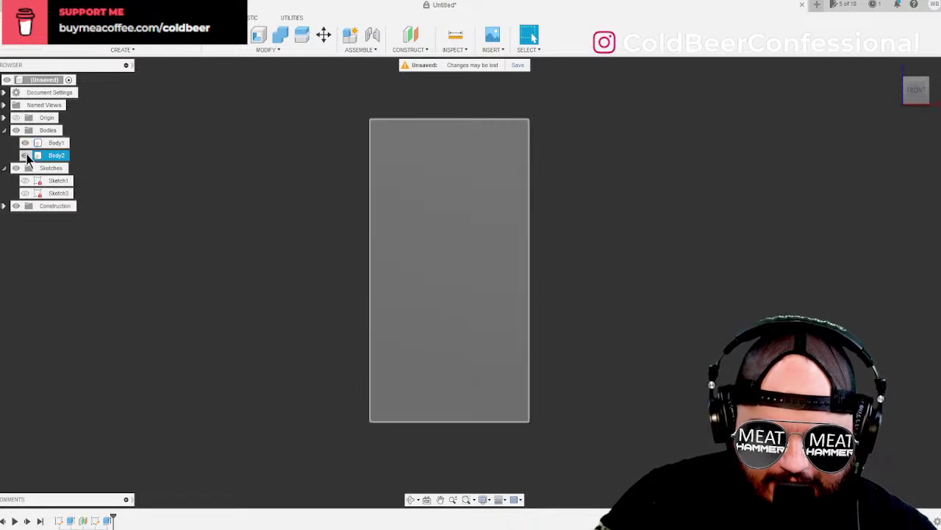
left_click(25, 155)
left_click(25, 143)
left_click(25, 143)
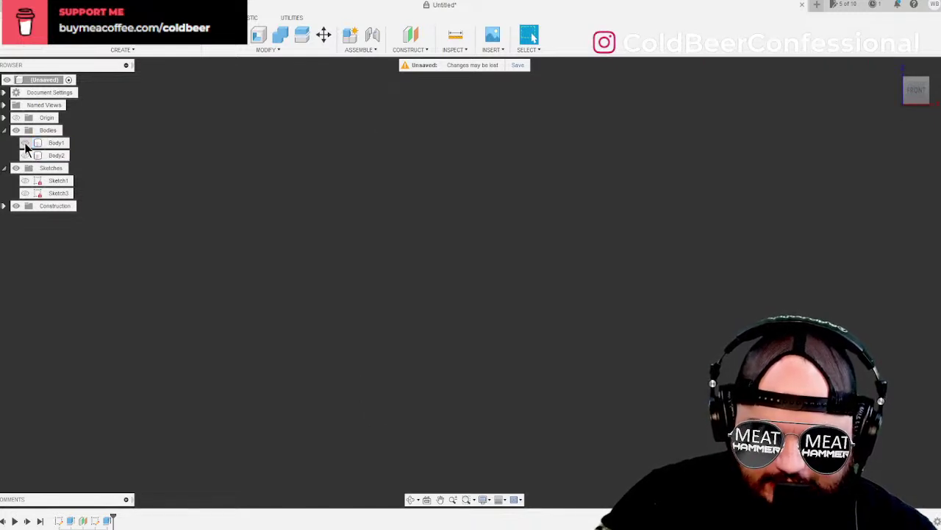
left_click(25, 143)
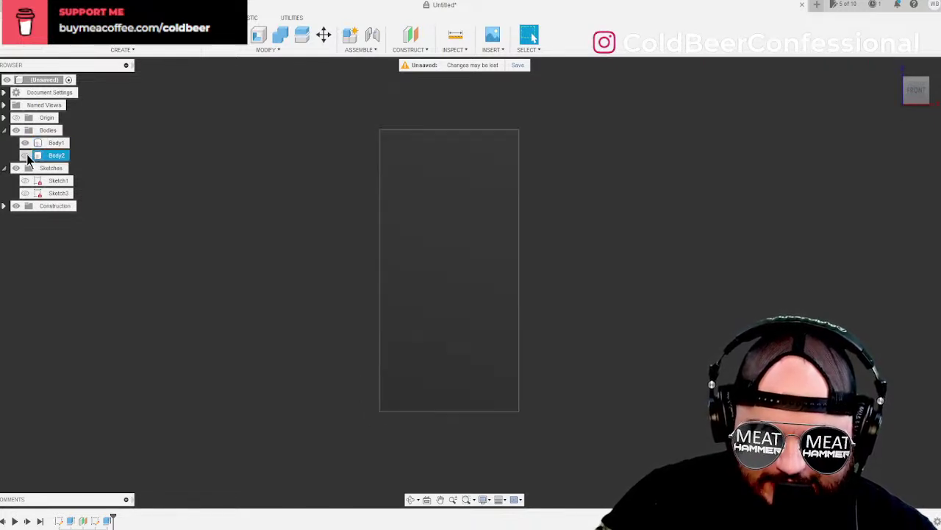
left_click(25, 155)
left_click(25, 155)
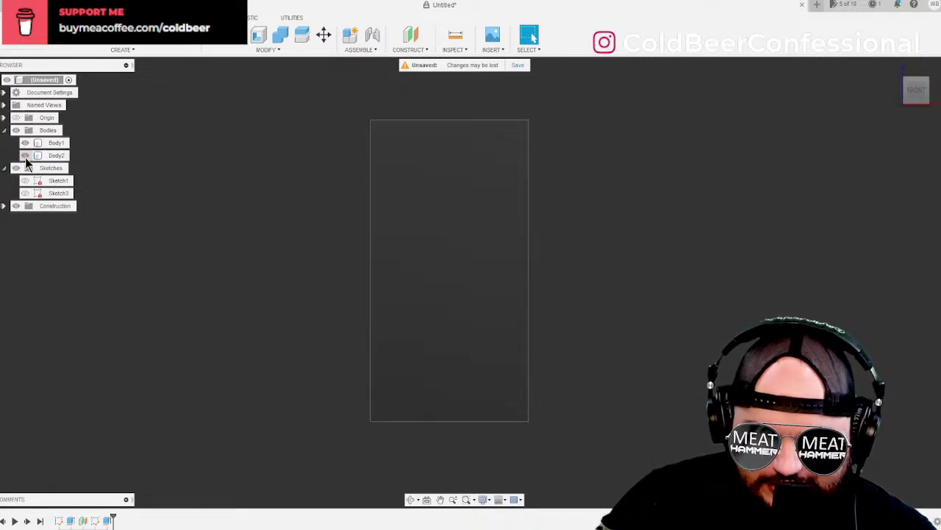
left_click(25, 156)
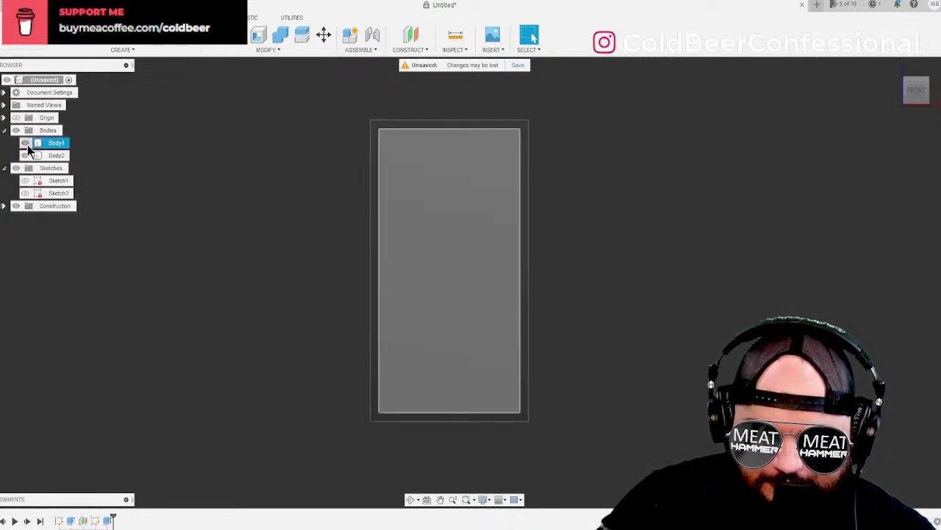
left_click(25, 156)
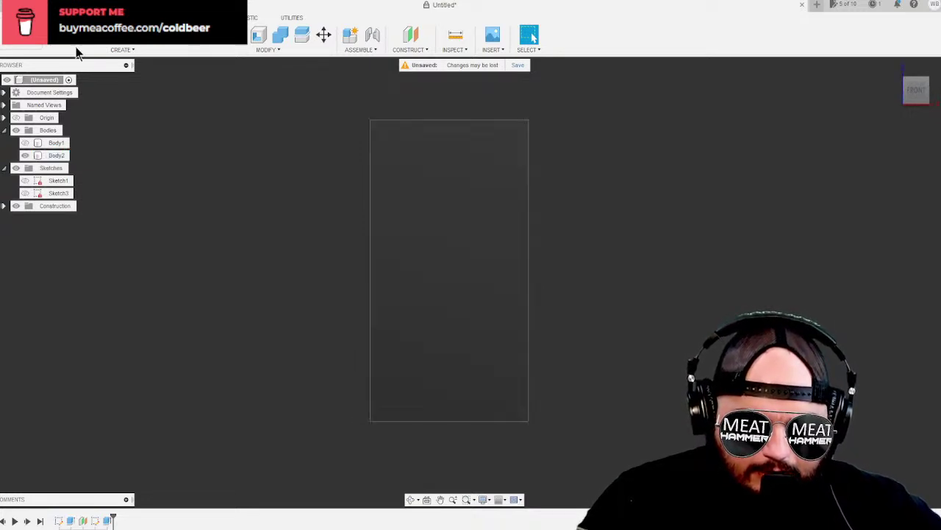
Create a new sketch on the front face of the outer body, Body2.
left_click(122, 50)
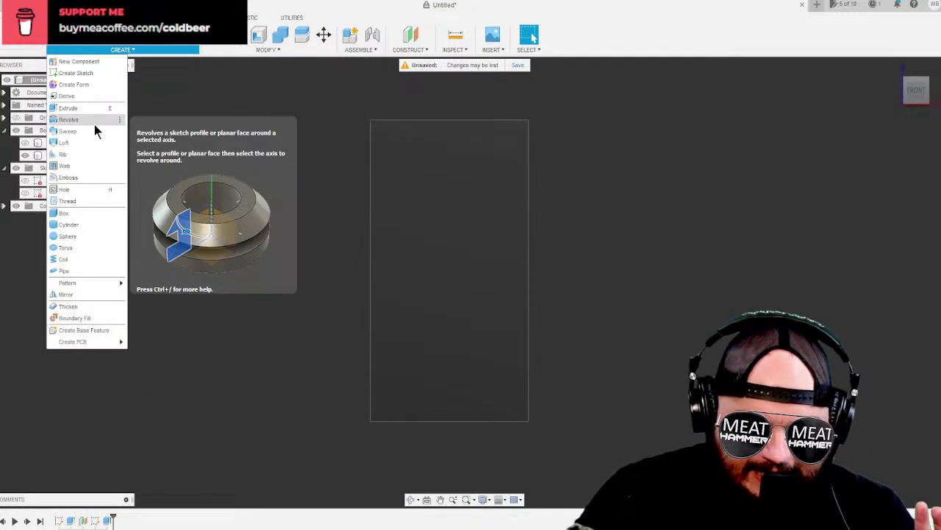
left_click(89, 73)
left_click(445, 337)
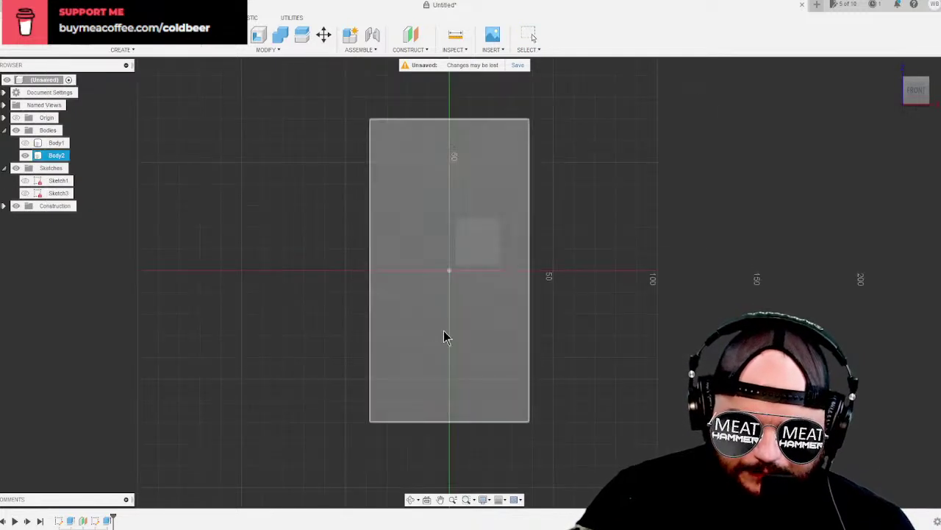
left_click(512, 374)
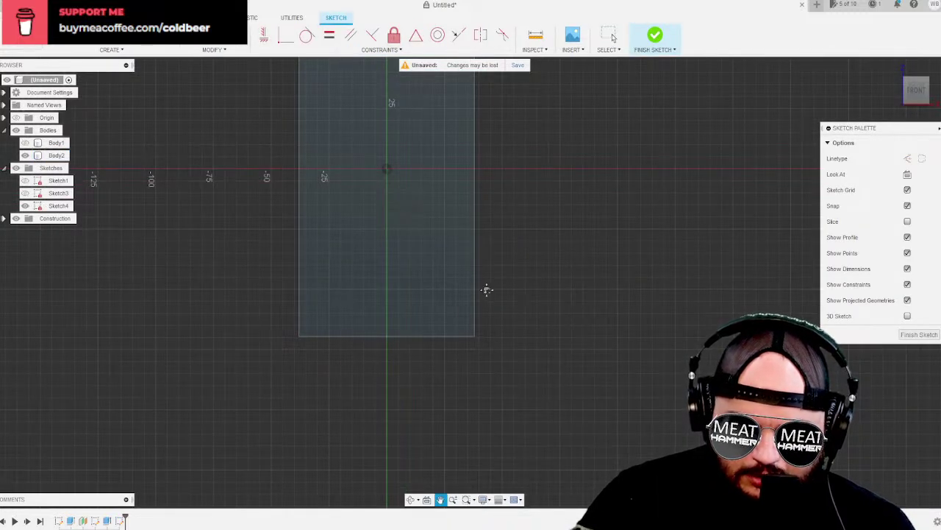
middle_click_drag(486, 288, 531, 417)
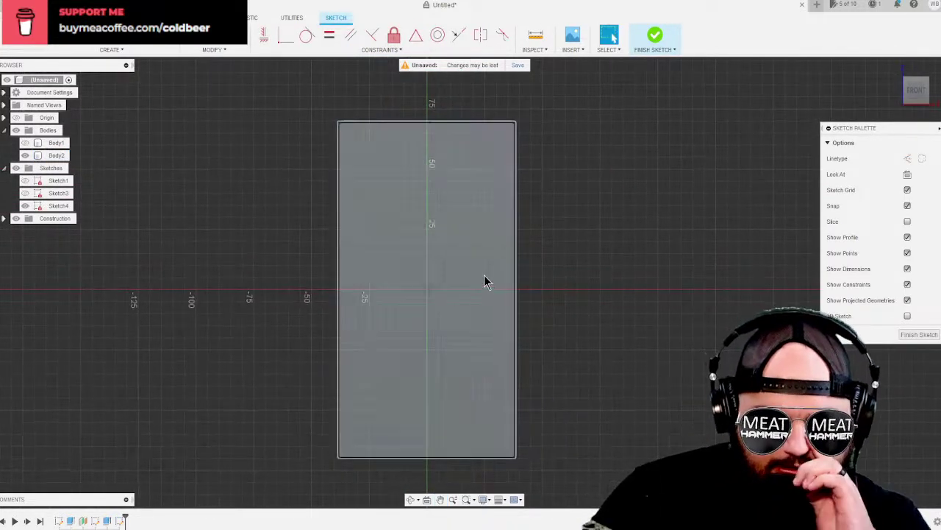
left_click(428, 292)
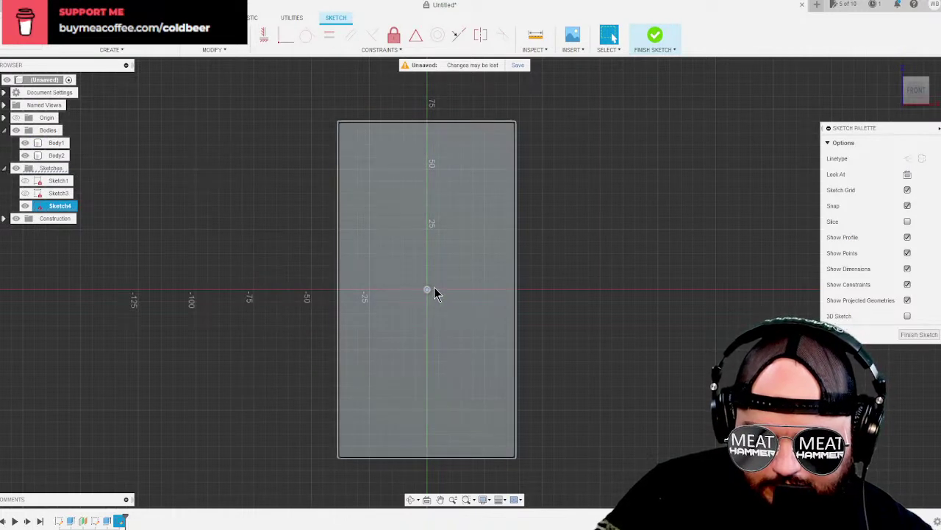
Hide Body2 to reveal the block's outline inside the sketch, and finish the sketch without drawing any geometry.
left_click(25, 155)
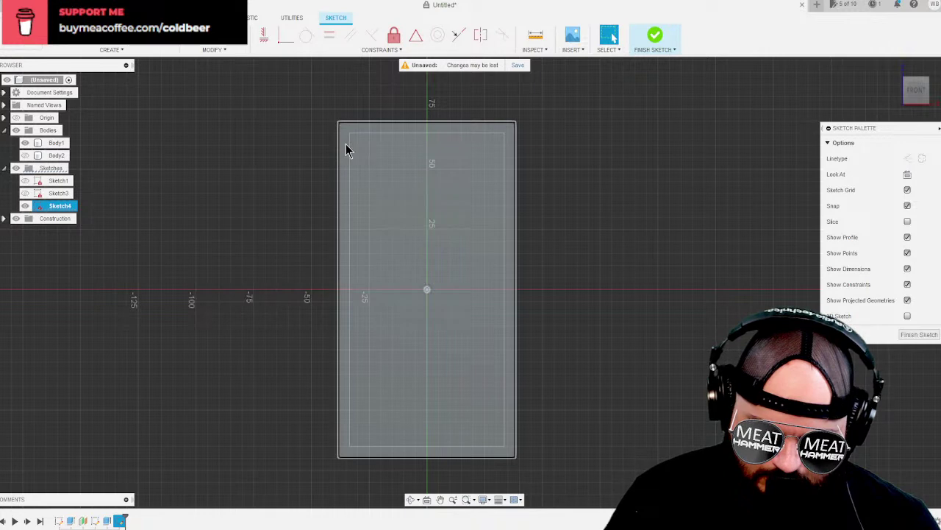
left_click(416, 34)
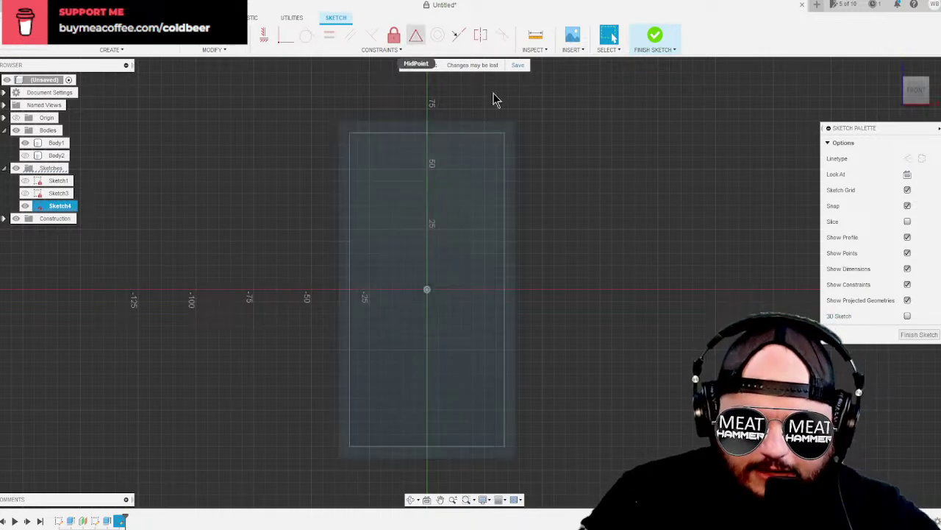
key("Escape")
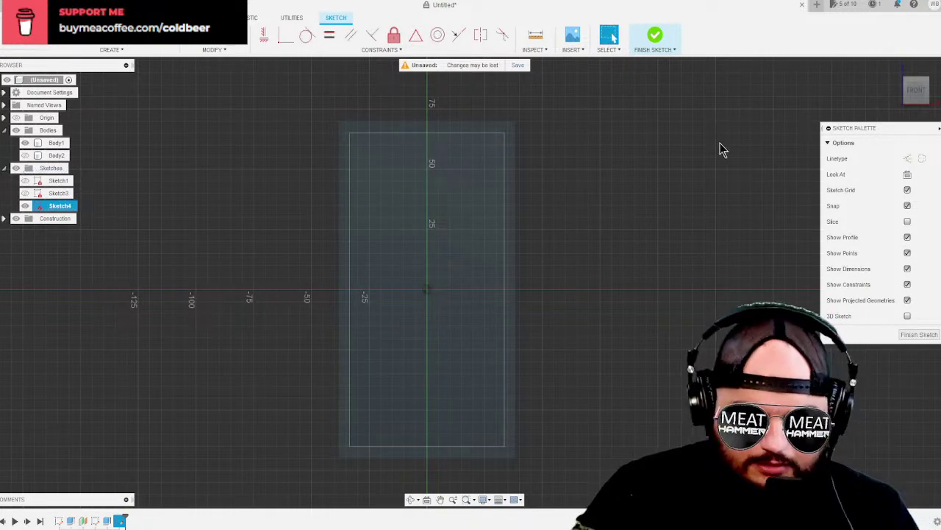
key("Escape")
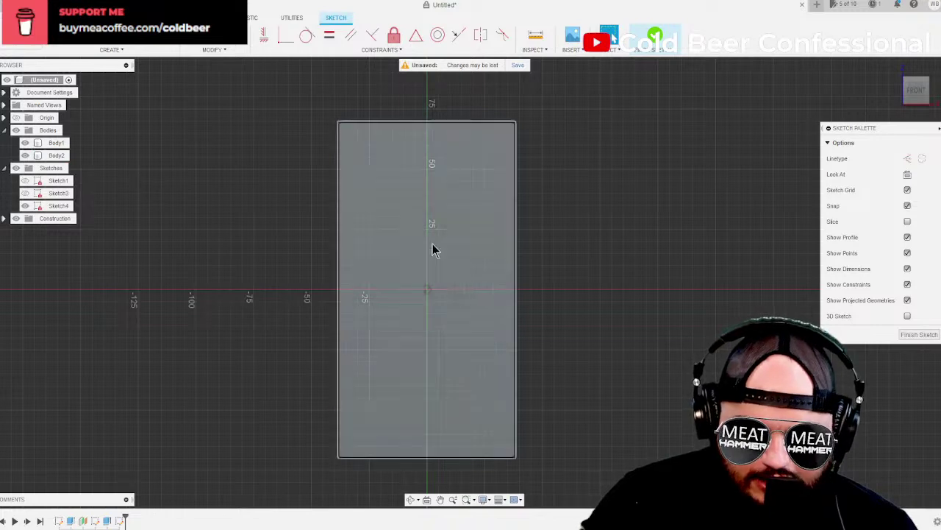
left_click(26, 157)
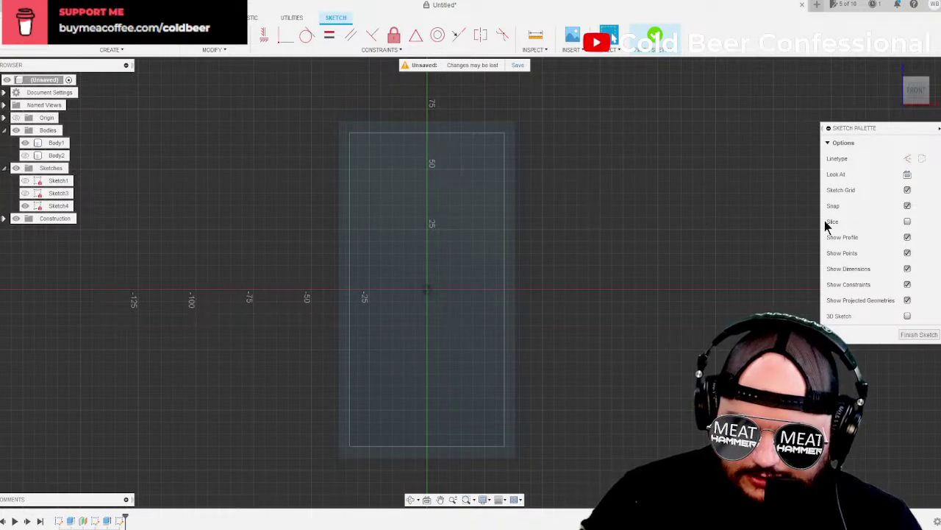
left_click(920, 334)
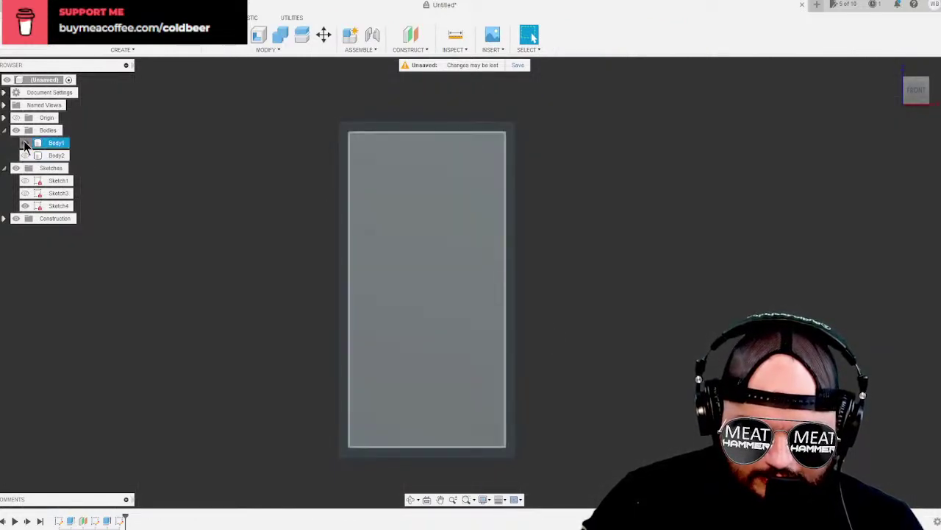
Hide Sketch4 and set the body visibility so that only the inner block, Body1, is shown.
left_click(24, 206)
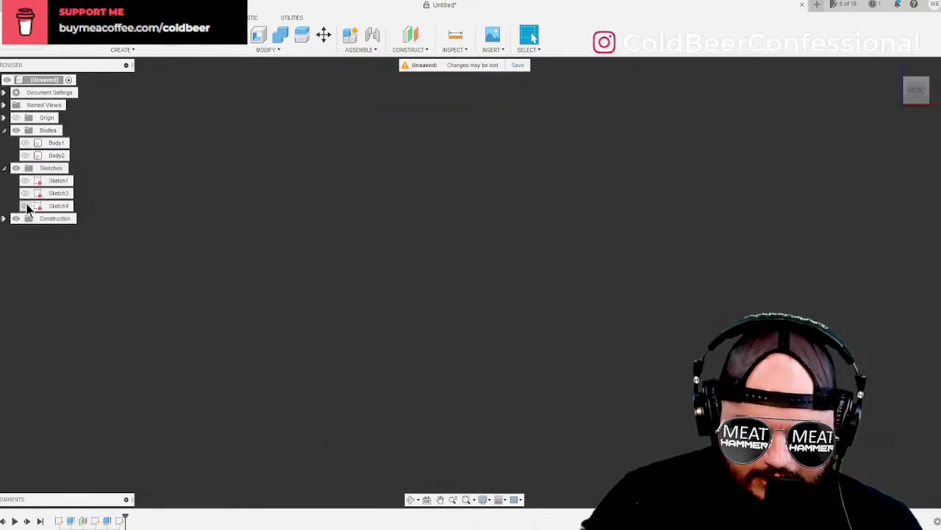
left_click(26, 156)
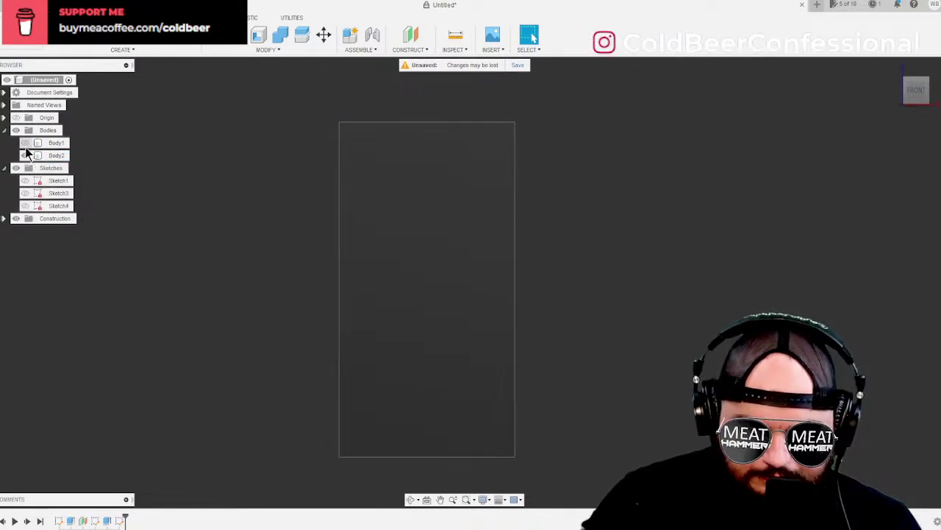
left_click(26, 157)
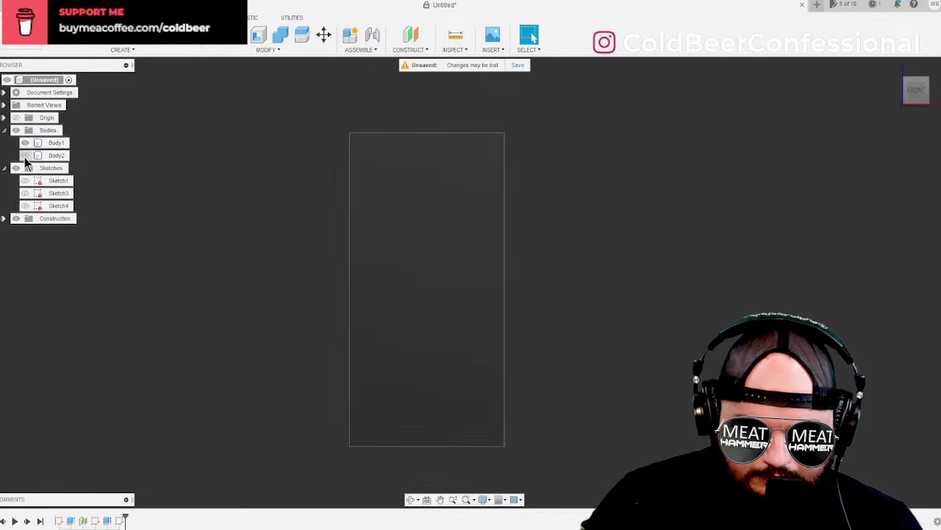
left_click(452, 256)
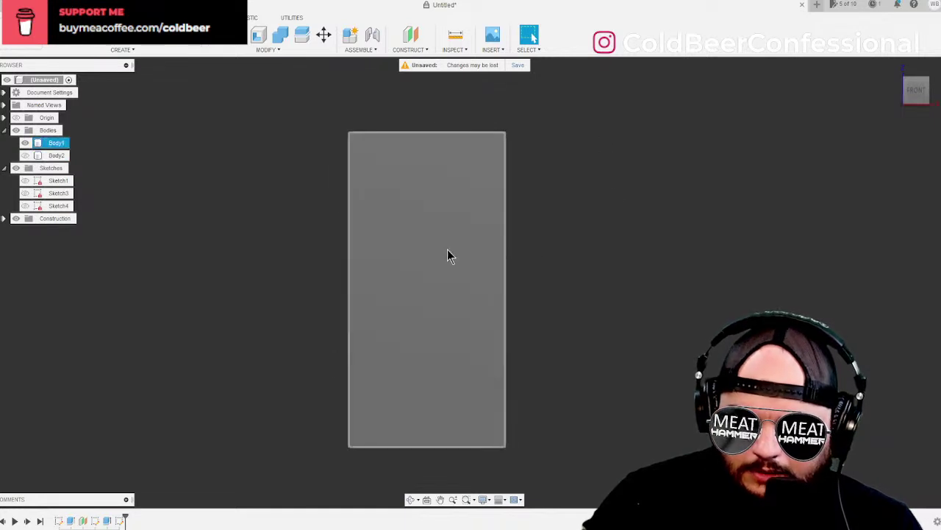
left_click(465, 119)
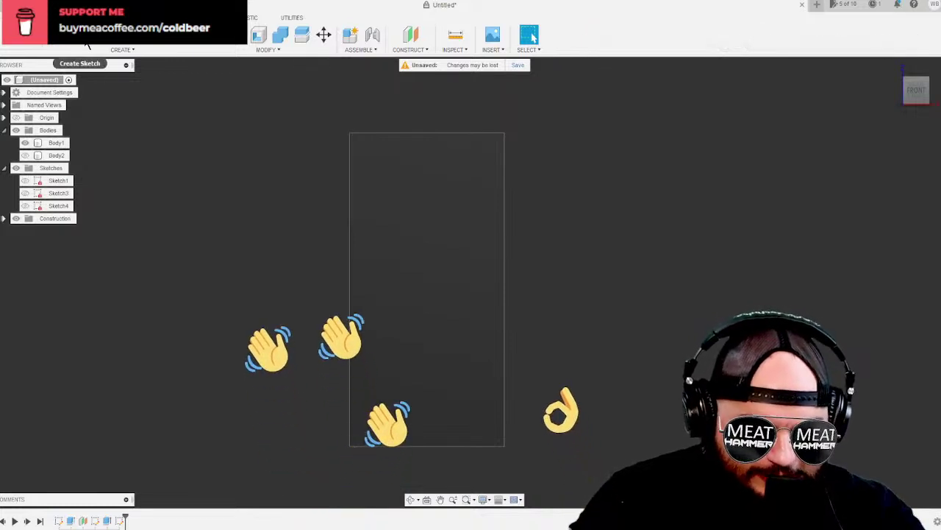
left_click(268, 50)
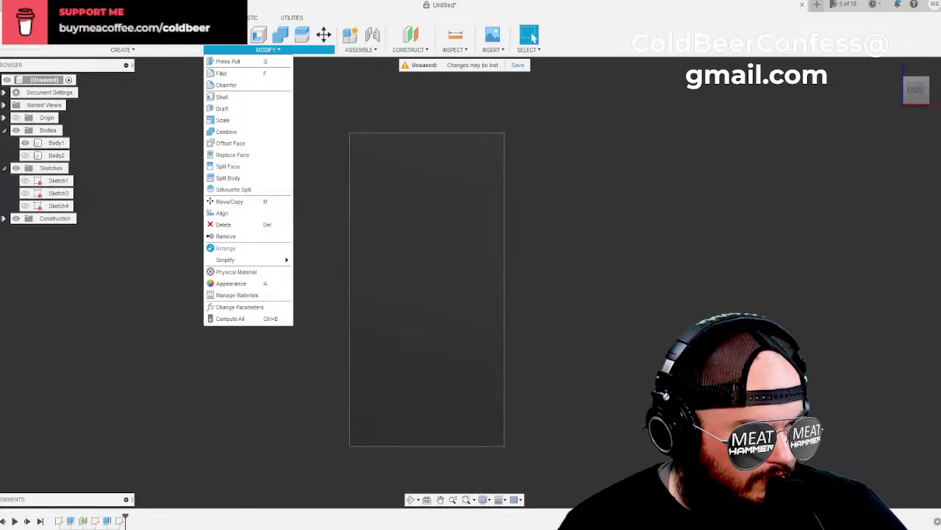
key("Escape")
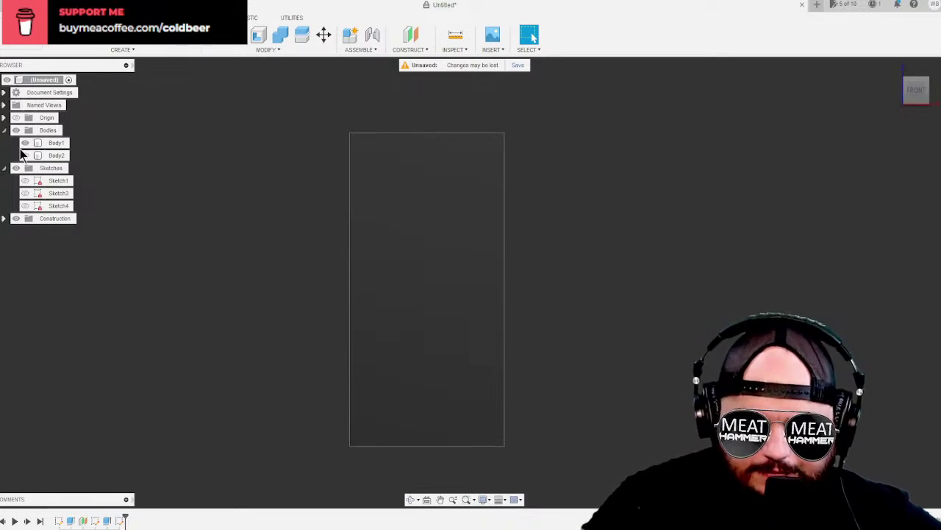
left_click(448, 261)
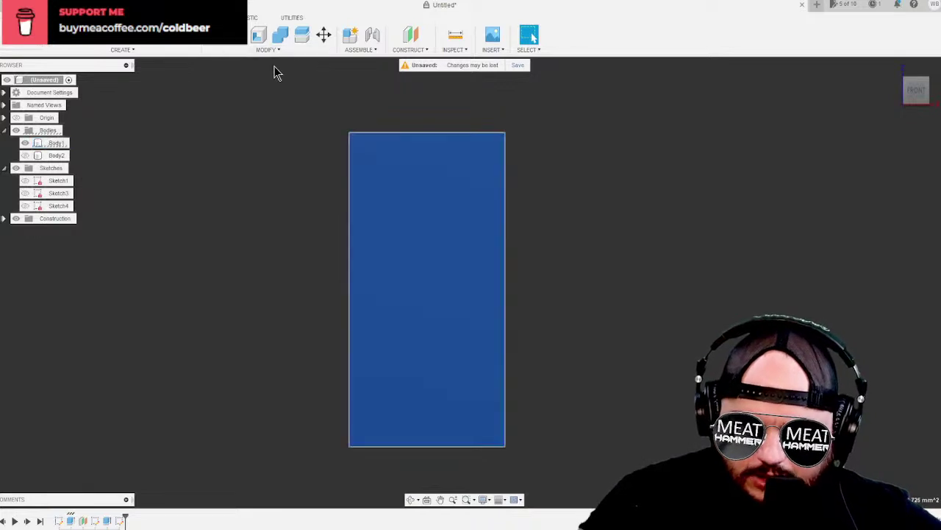
left_click(268, 50)
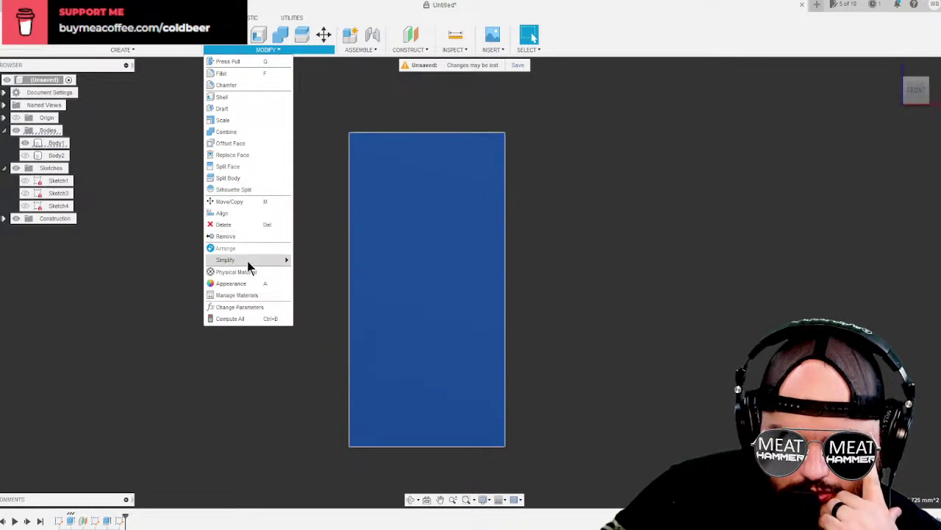
mouse_move(247, 264)
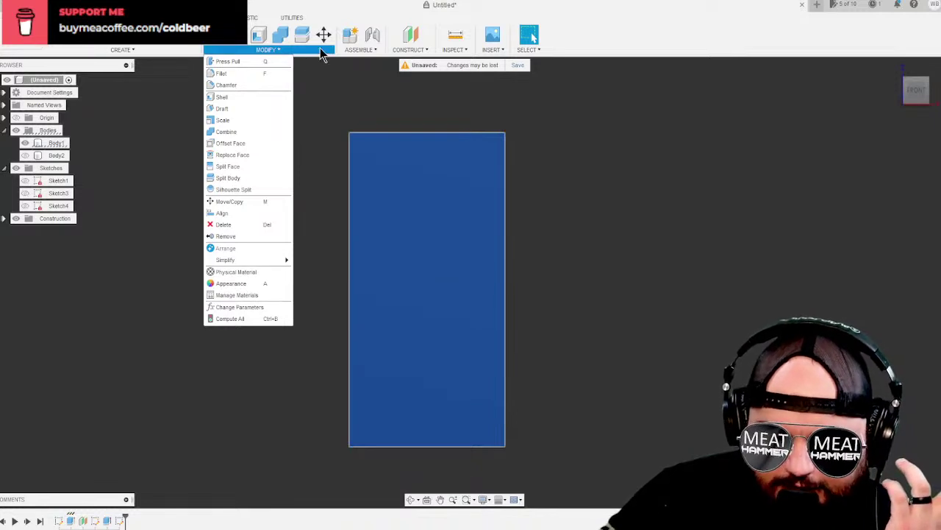
left_click(362, 50)
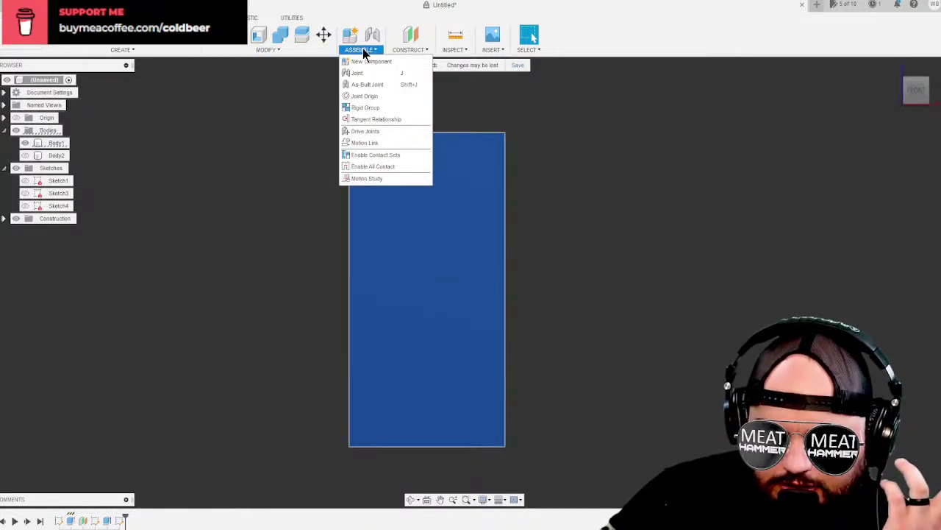
left_click(131, 51)
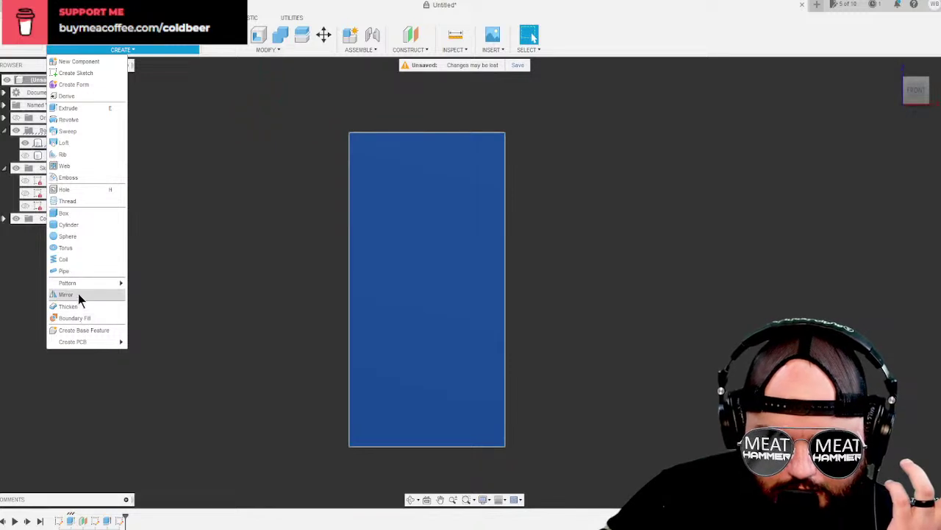
Cut the inner block Body1 out of the outer body Body2 using Combine, without keeping the tool body.
left_click(213, 50)
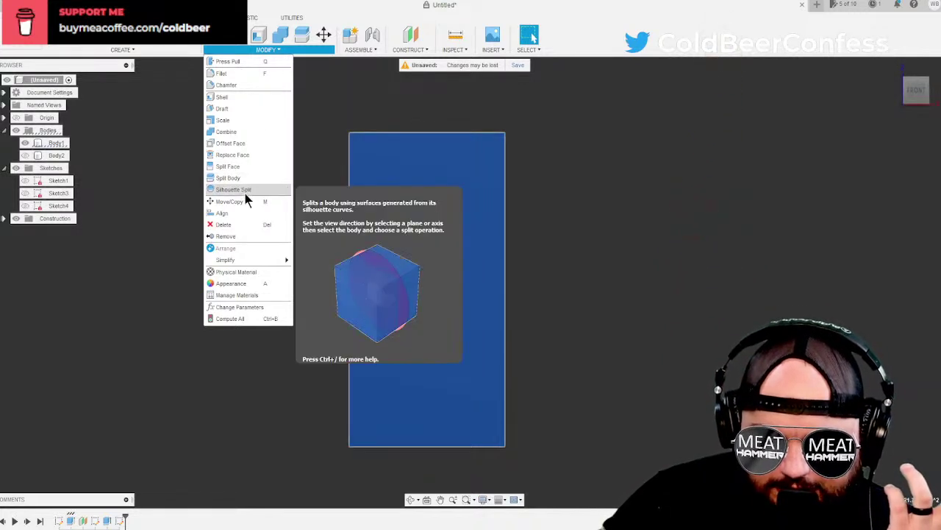
left_click(241, 131)
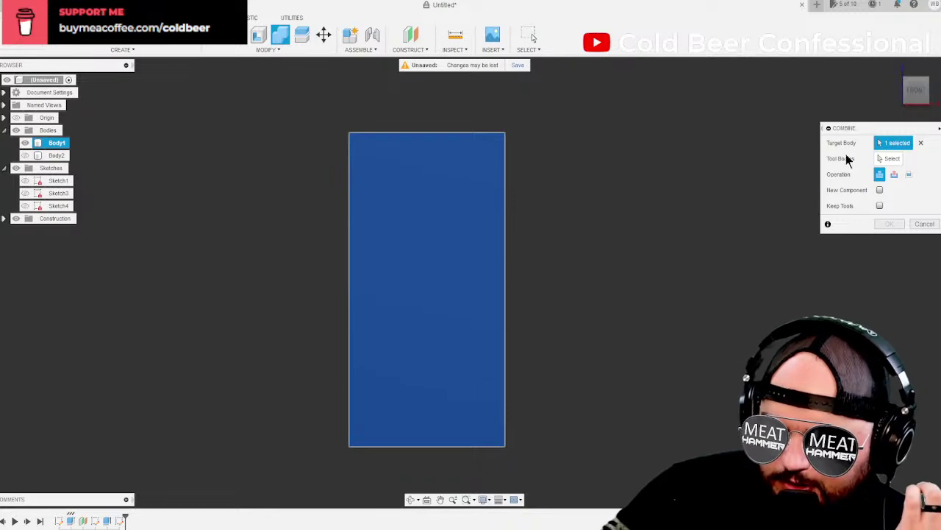
left_click(26, 156)
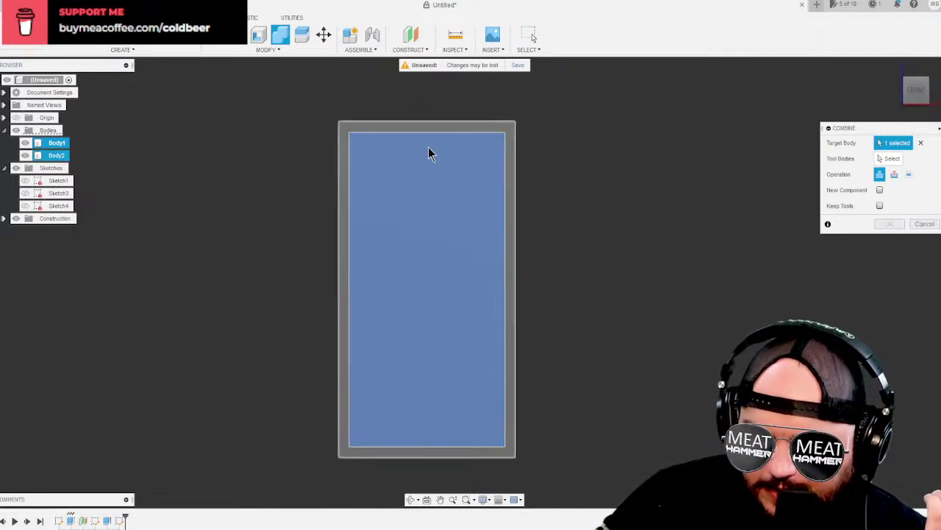
left_click(432, 132)
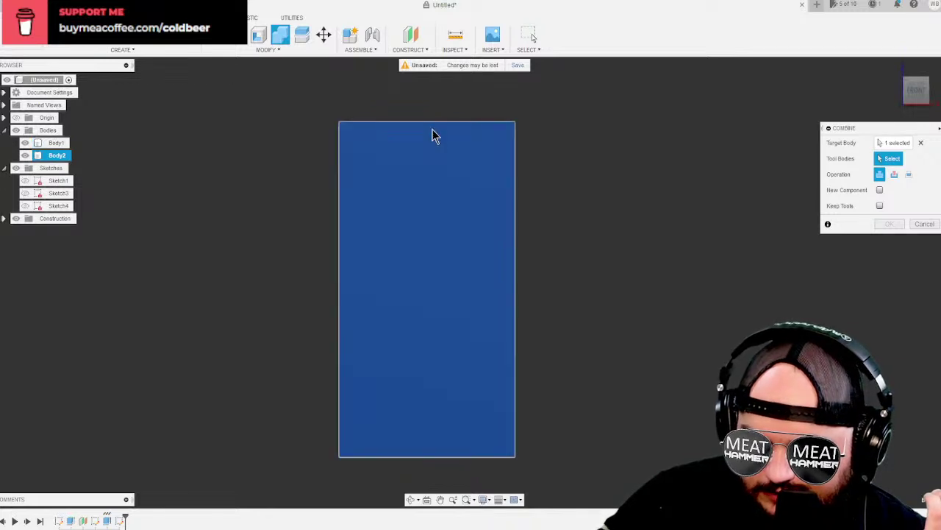
left_click(53, 145)
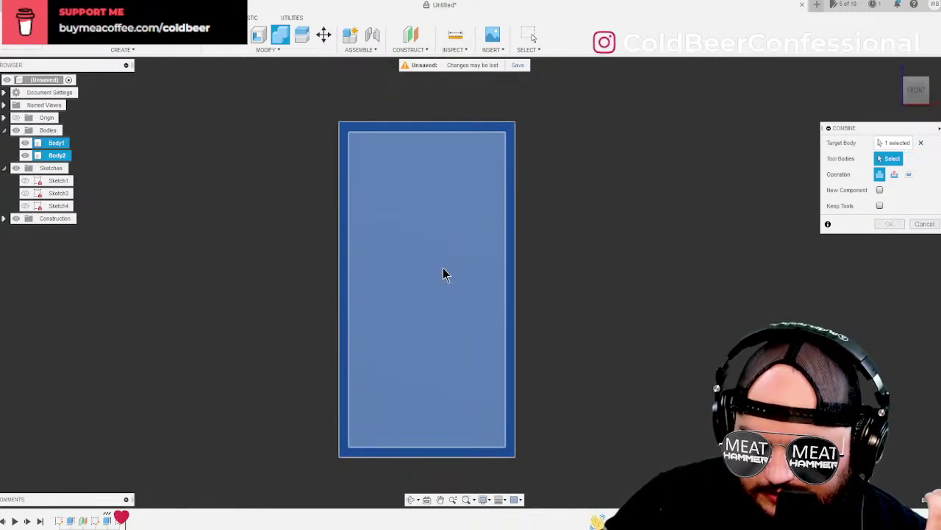
left_click(895, 174)
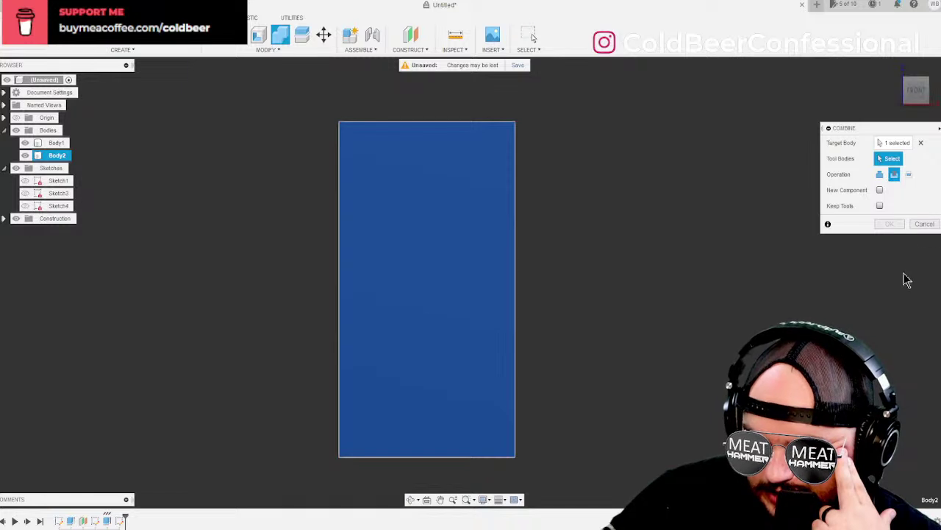
left_click(910, 175)
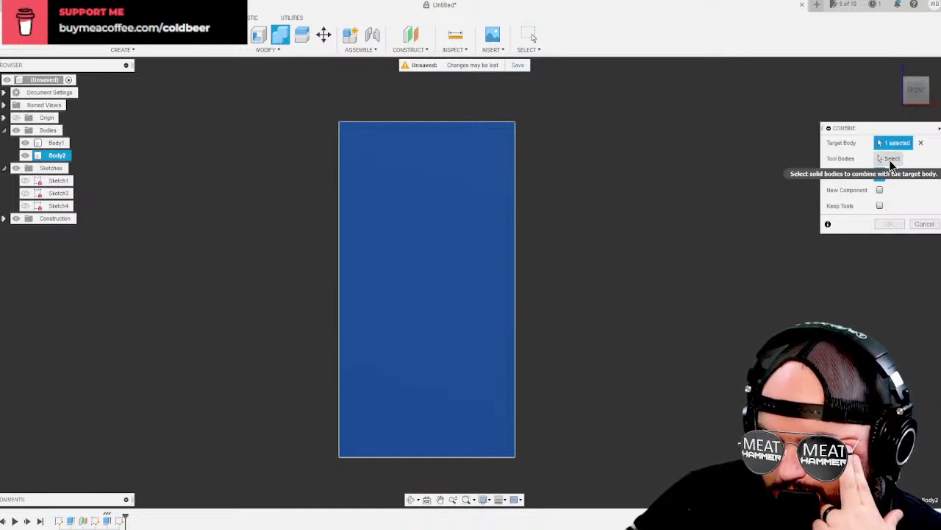
left_click(890, 158)
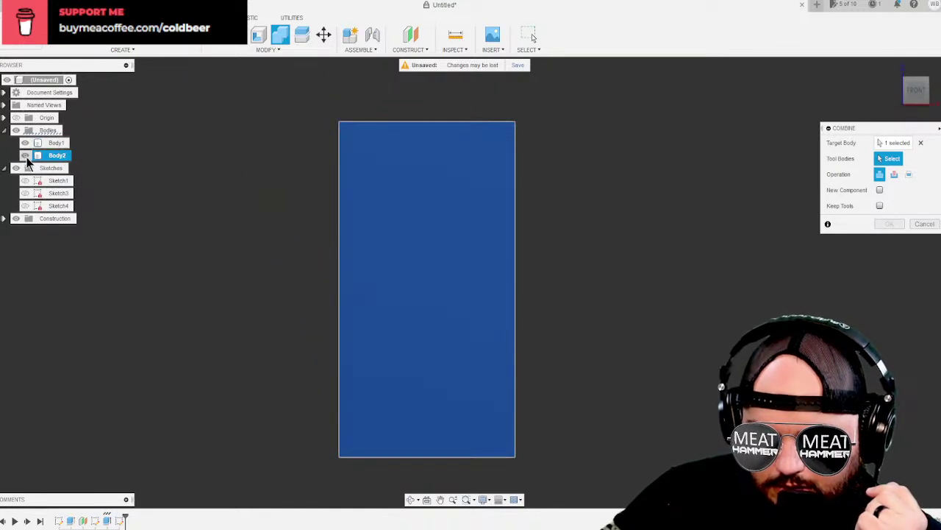
left_click(450, 241)
left_click(448, 256)
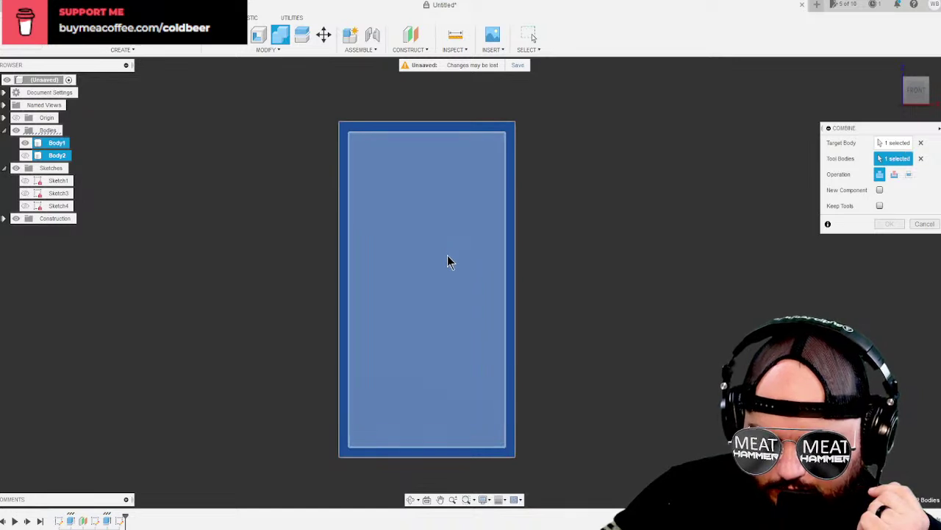
left_click(893, 174)
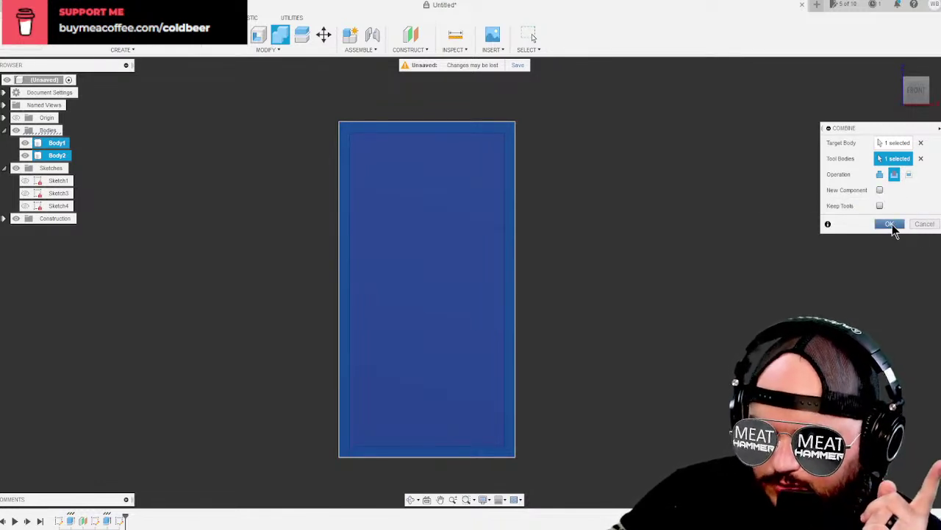
left_click(890, 223)
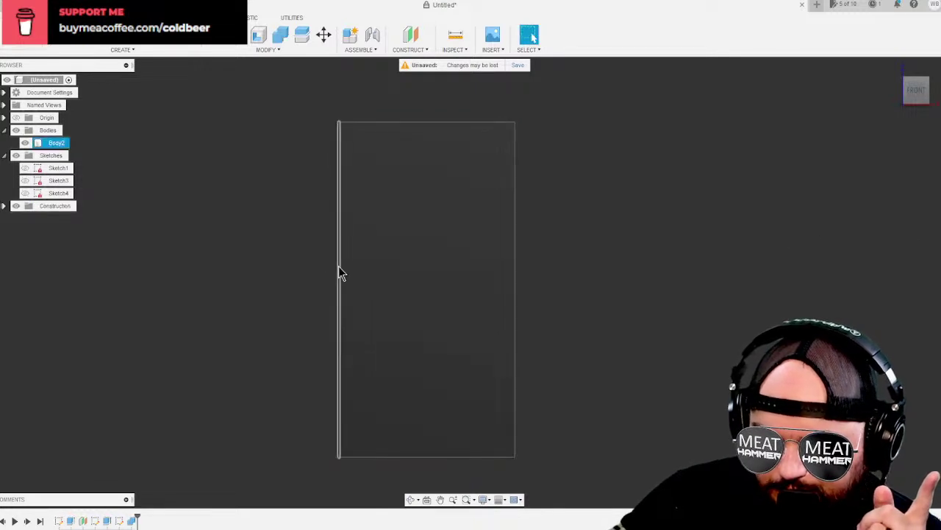
Check the cut body by hiding and showing Body2, then examine Sketch4 and the front face.
left_click(25, 143)
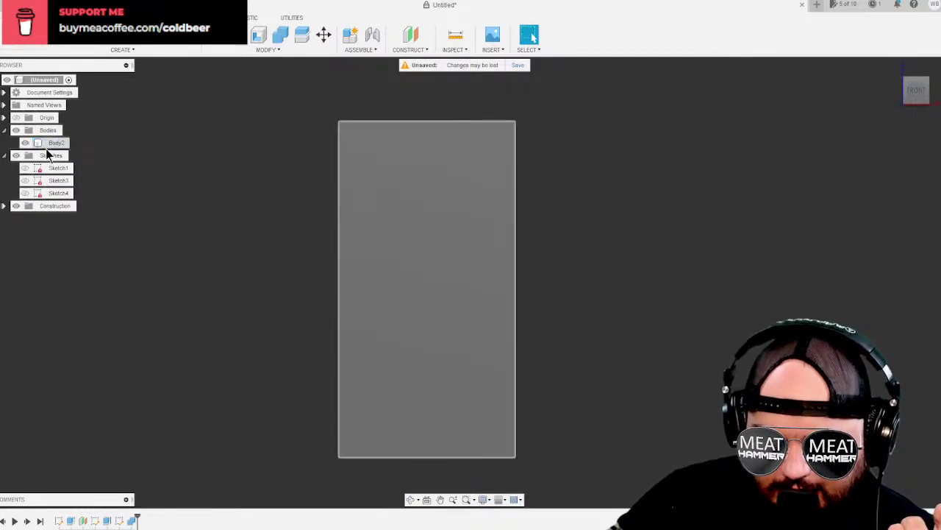
left_click(25, 144)
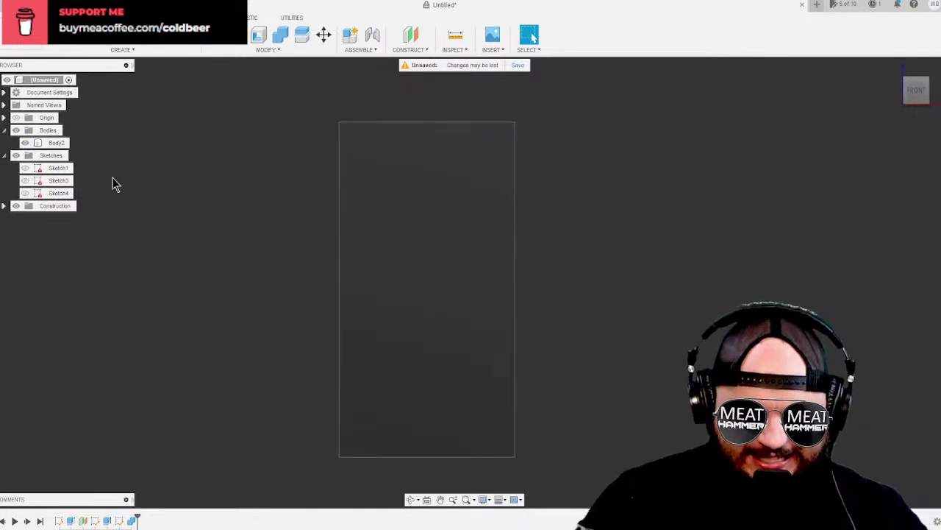
left_click(59, 193)
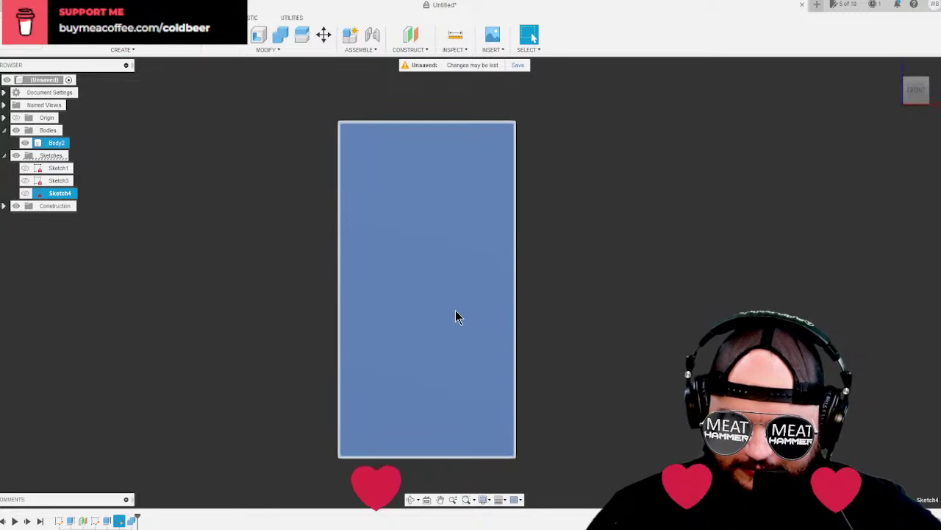
left_click(449, 270)
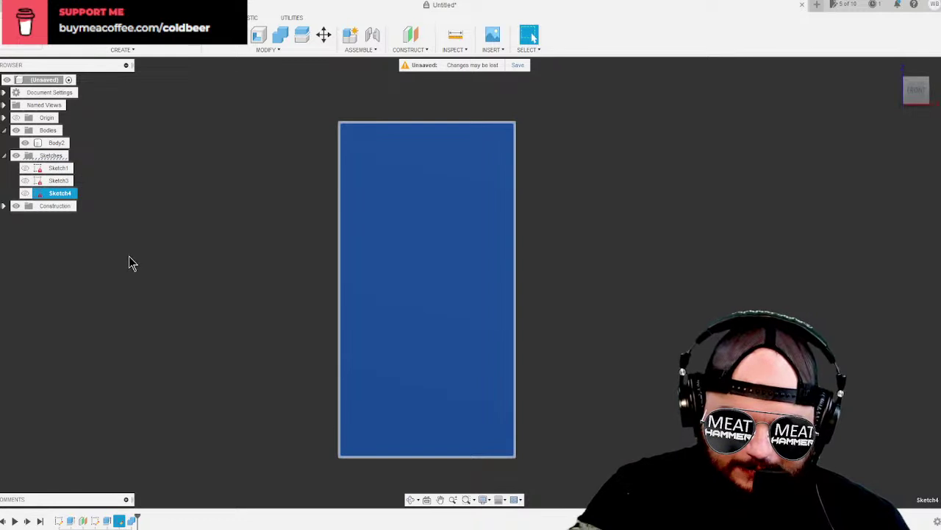
scroll(603, 382, "up", 2)
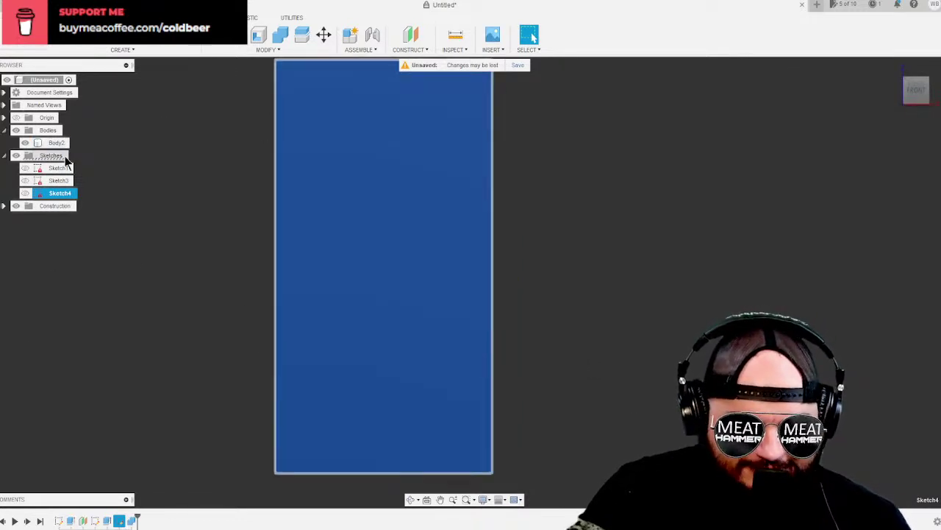
Reopen Sketch4 for editing and start a center rectangle at the origin.
right_click(50, 195)
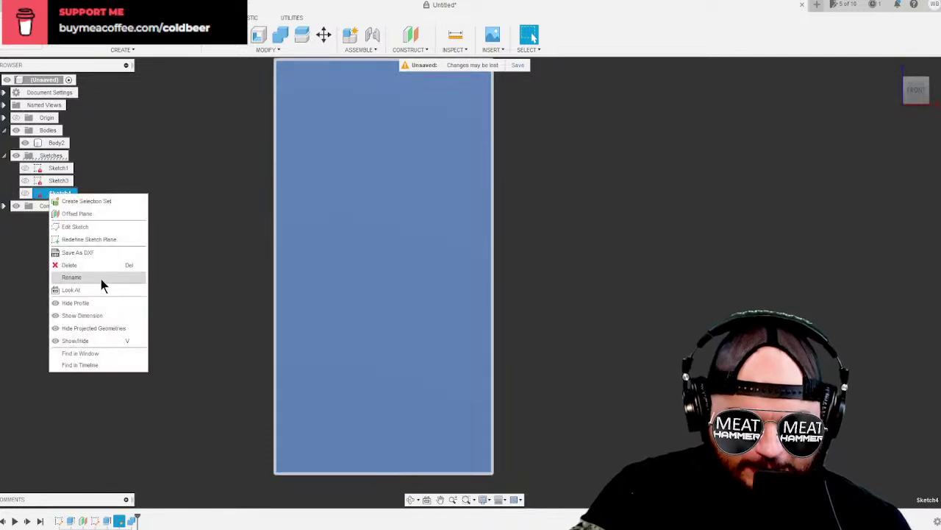
left_click(75, 227)
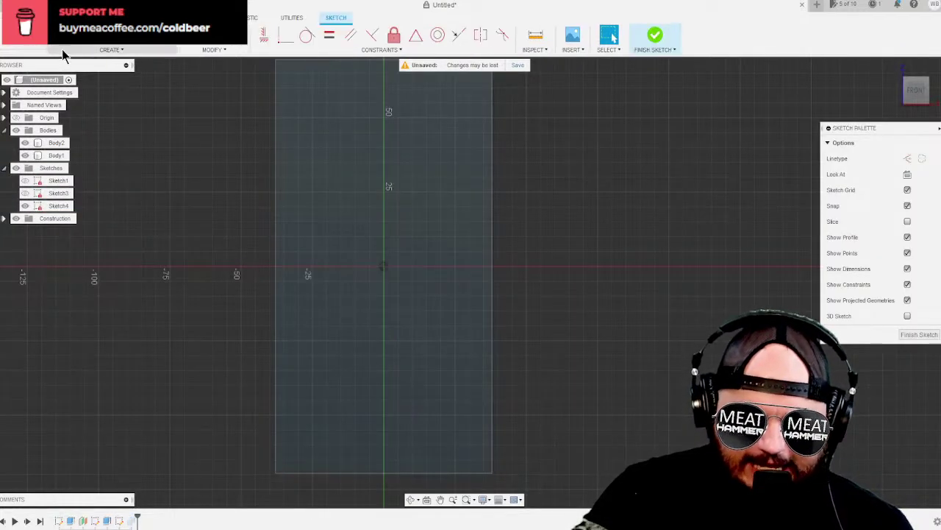
left_click(112, 49)
mouse_move(101, 73)
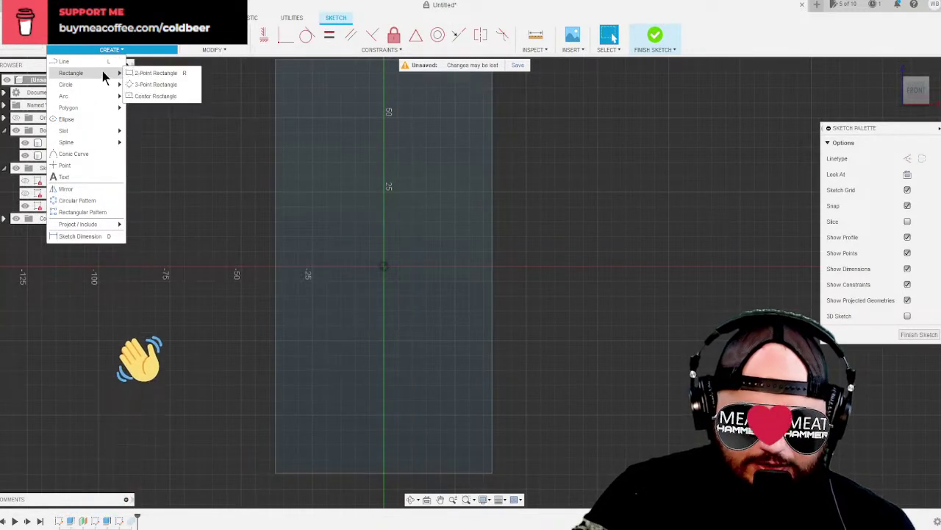
left_click(147, 91)
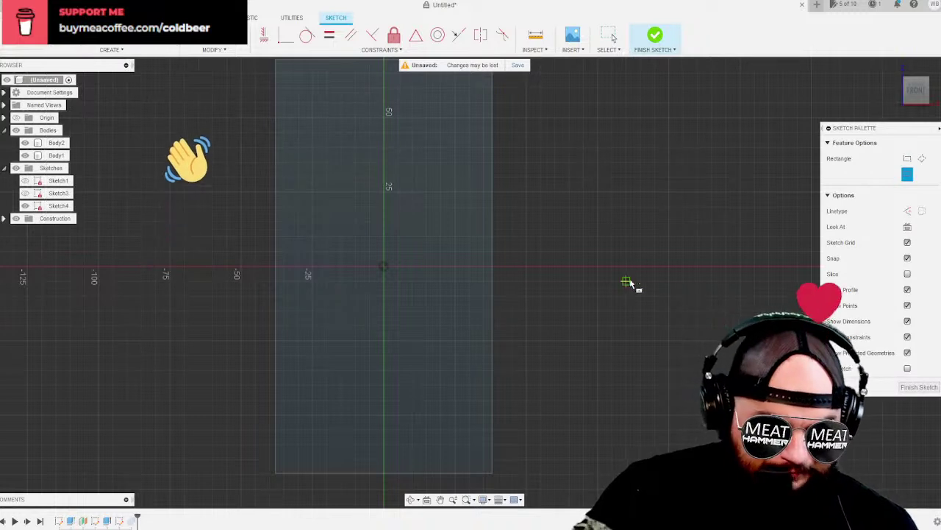
scroll(597, 261, "down", 2)
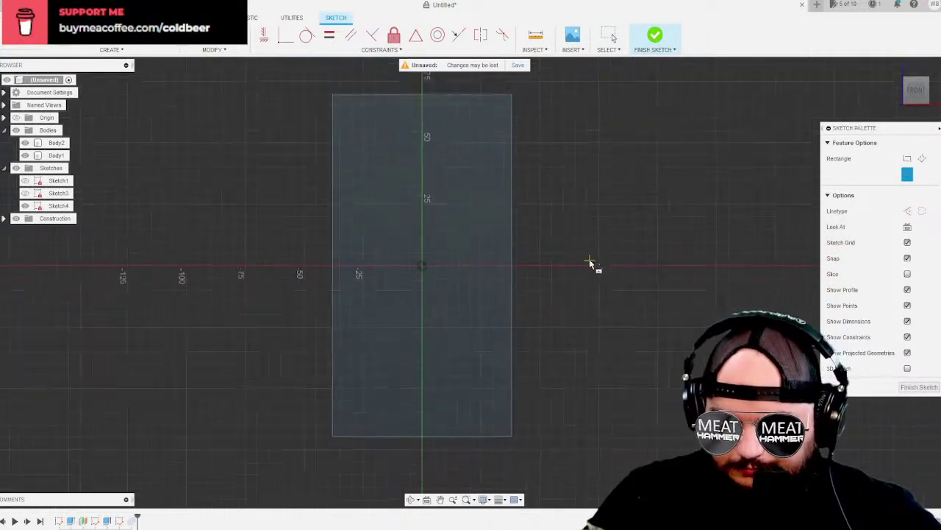
left_click(437, 265)
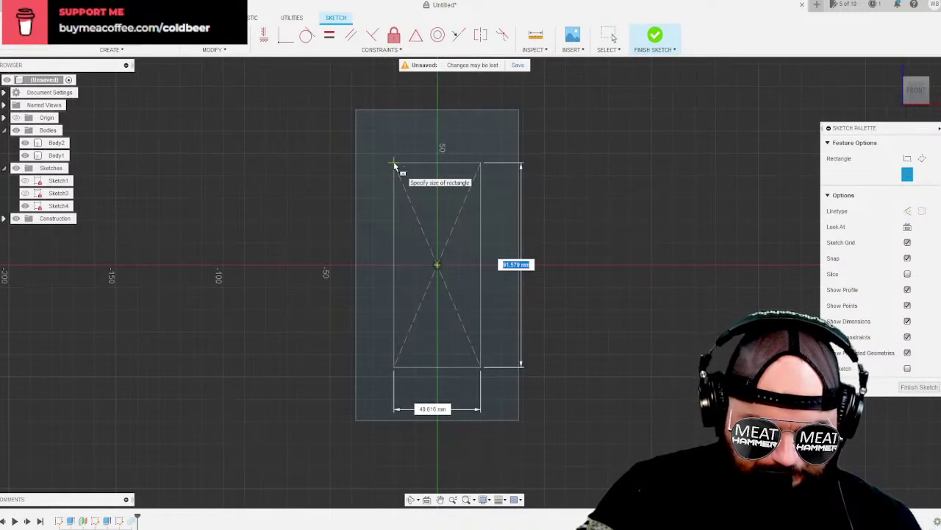
Size the center rectangle to 67 mm wide and 131.125 mm high.
type("67")
key("Tab")
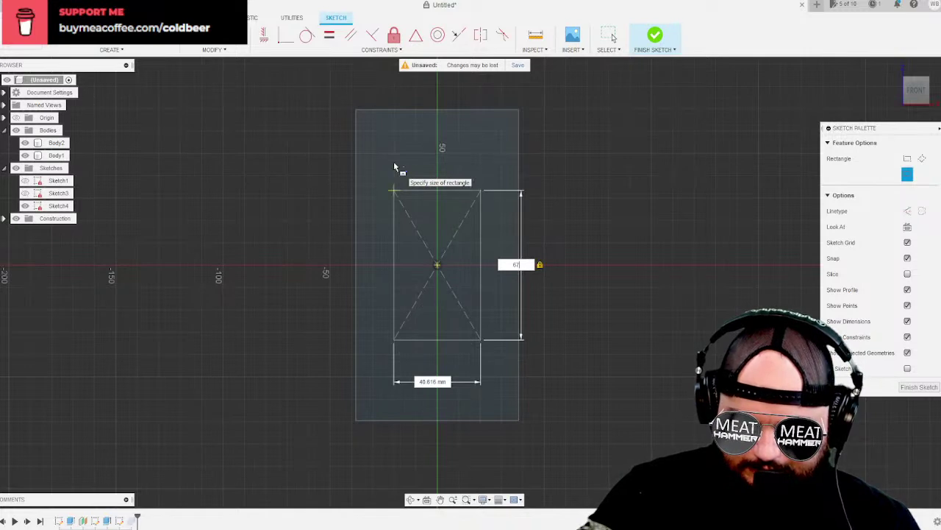
key("Tab")
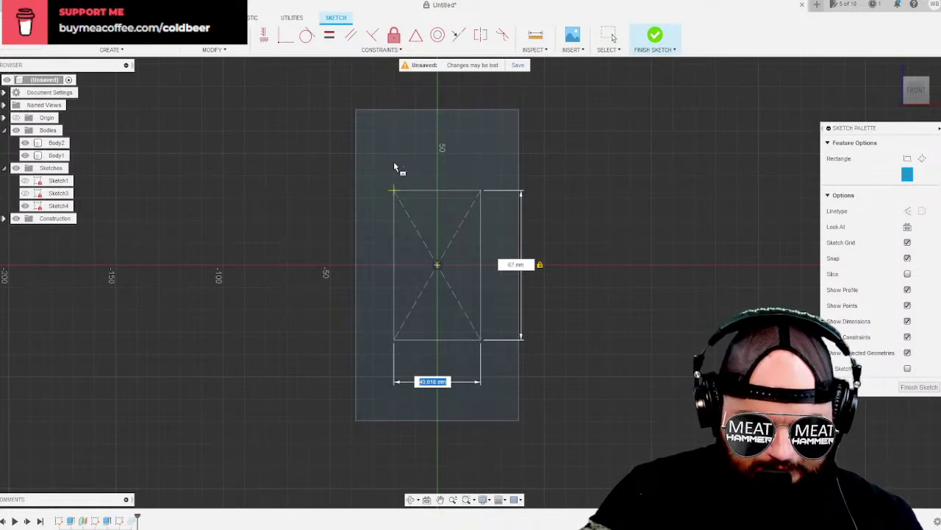
type("67")
key("Tab")
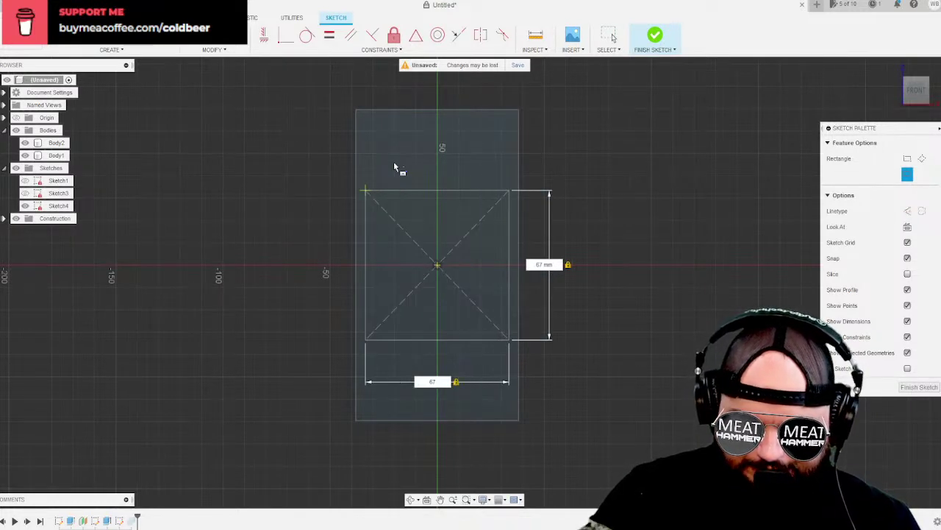
key("Tab")
type("13")
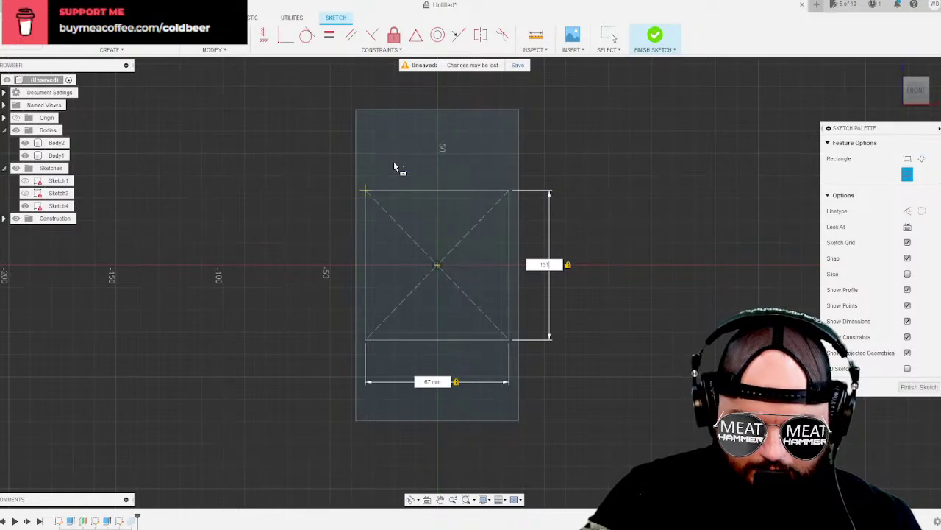
type("12")
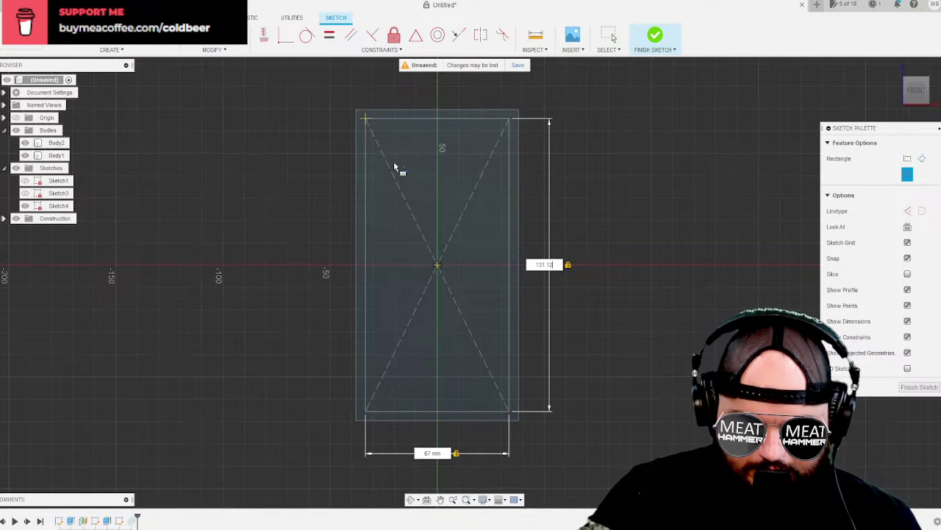
type(".125")
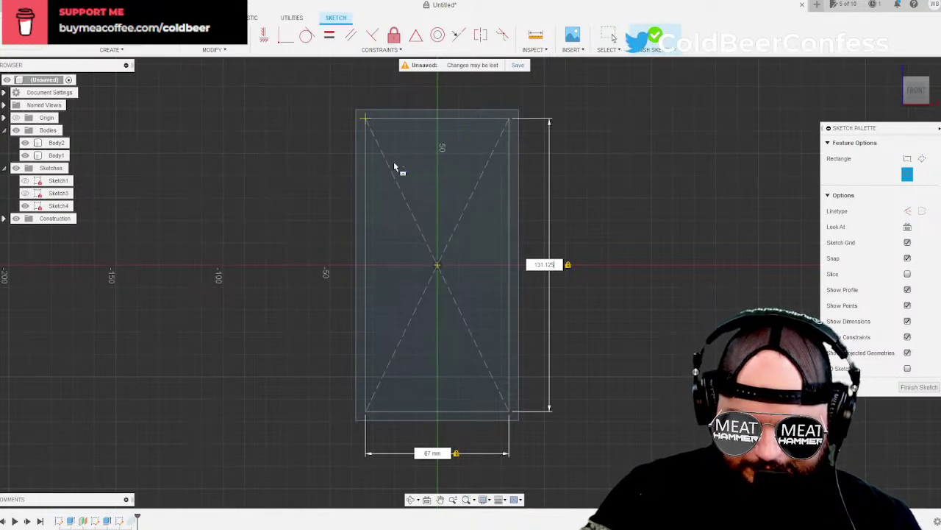
key("Tab")
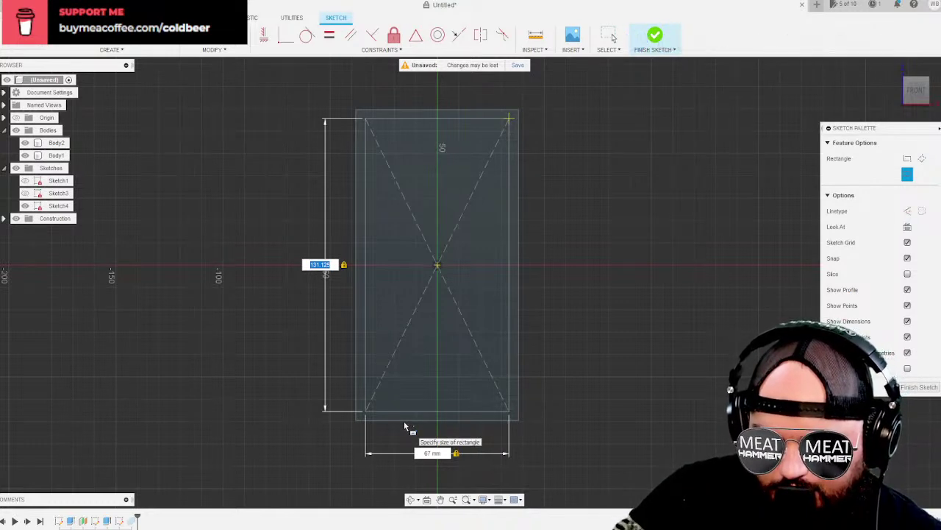
Resize the center rectangle to 61 mm wide and 125.125 mm high and finish placing it.
left_click(319, 263)
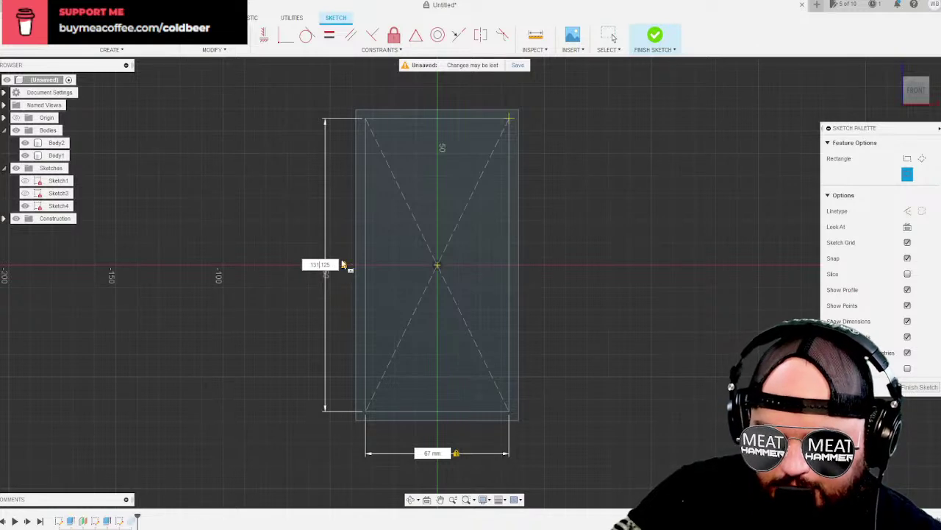
key("BackSpace")
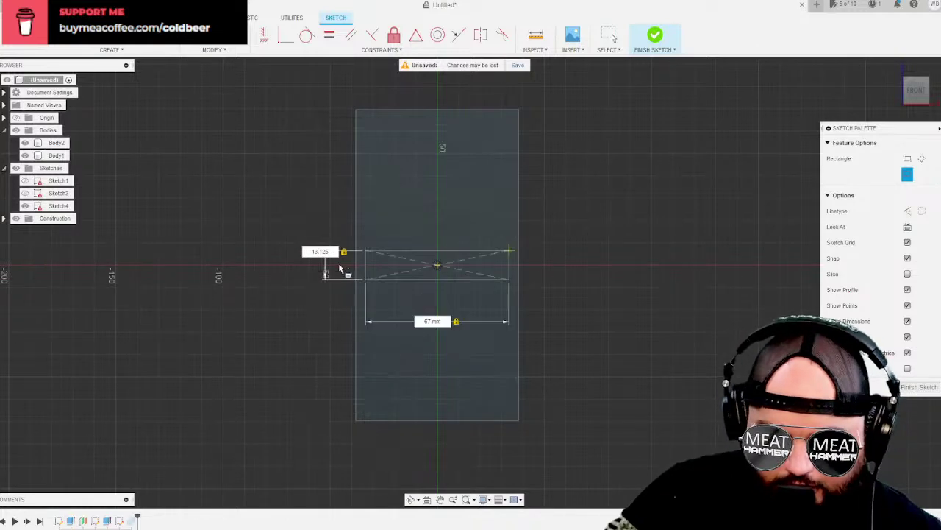
type("3")
key("Return")
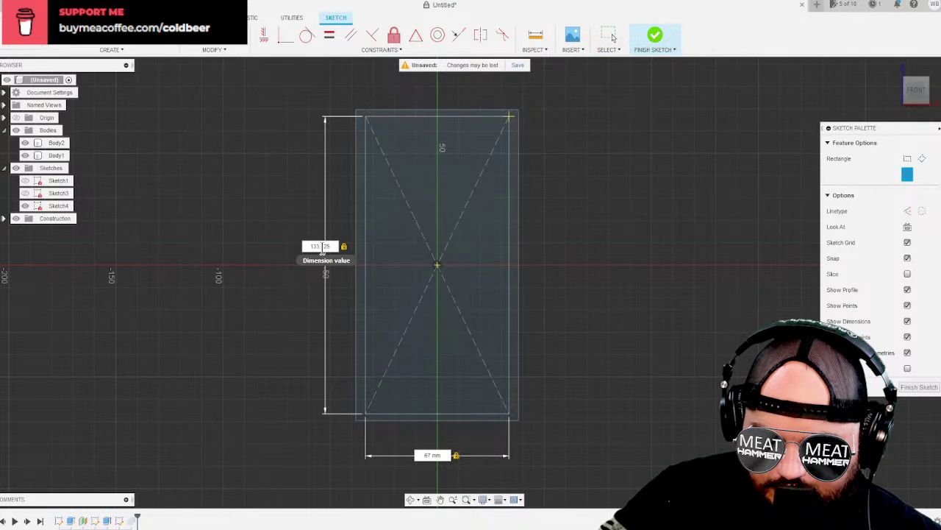
key("BackSpace")
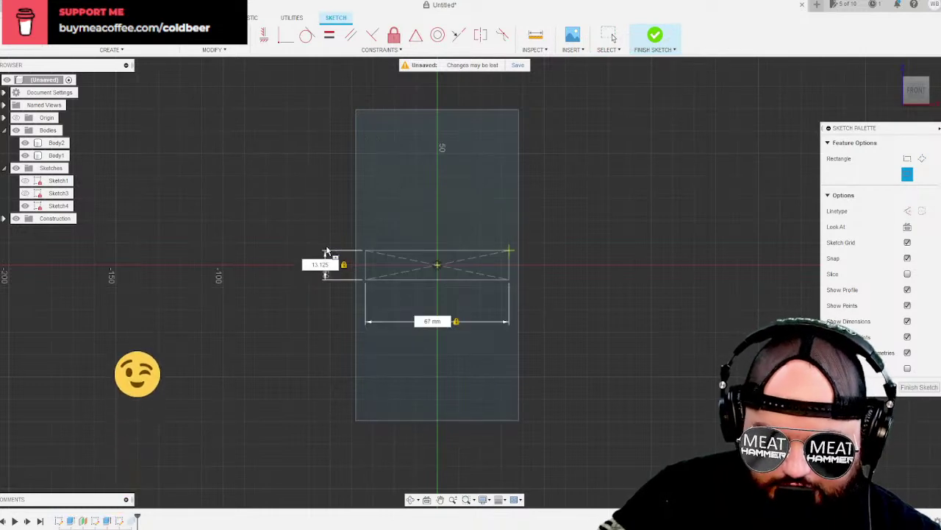
type("1")
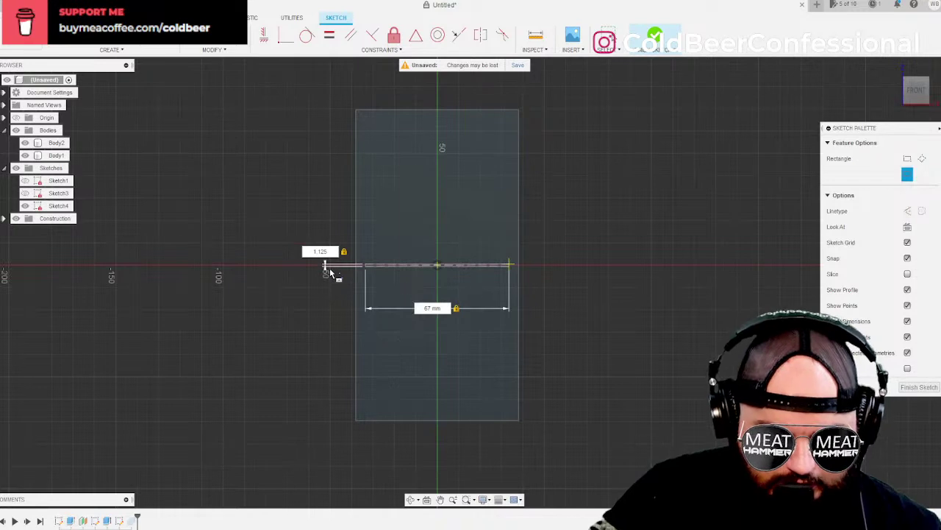
type("30")
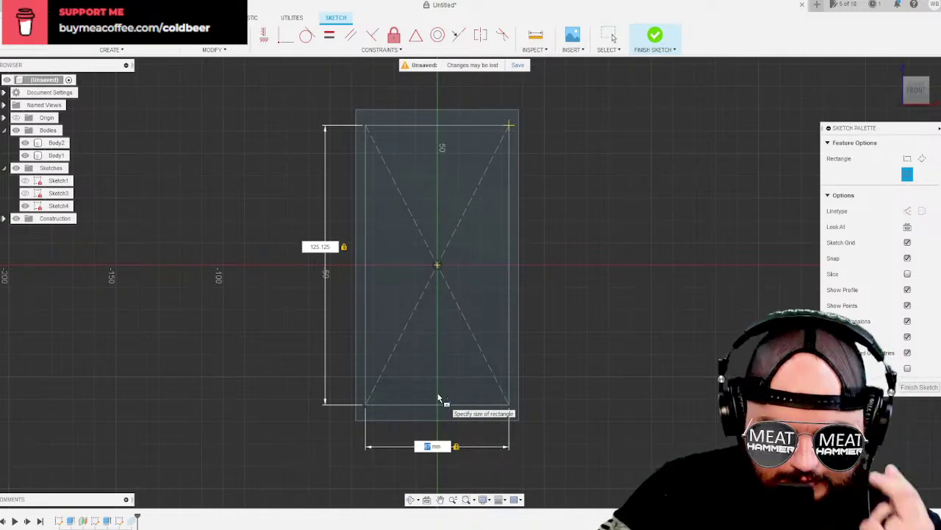
type("61")
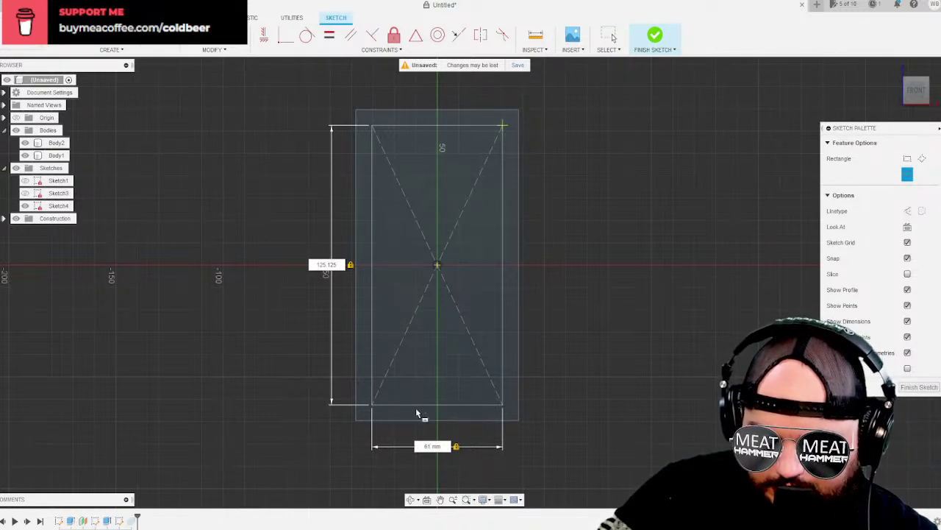
key("Return")
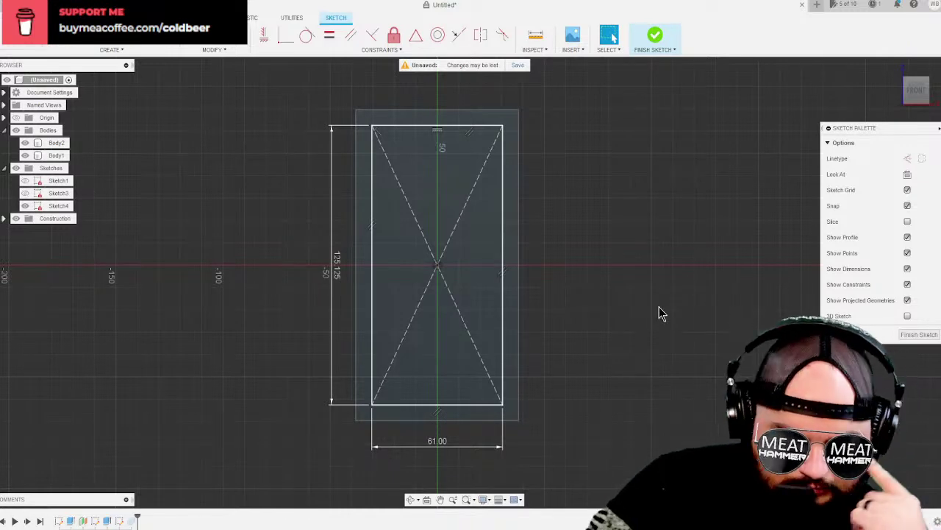
Draw a two-point rectangle from the opening's upper-left corner, matching the opening's width and extending upward past the body's top edge.
scroll(562, 401, "up", 2)
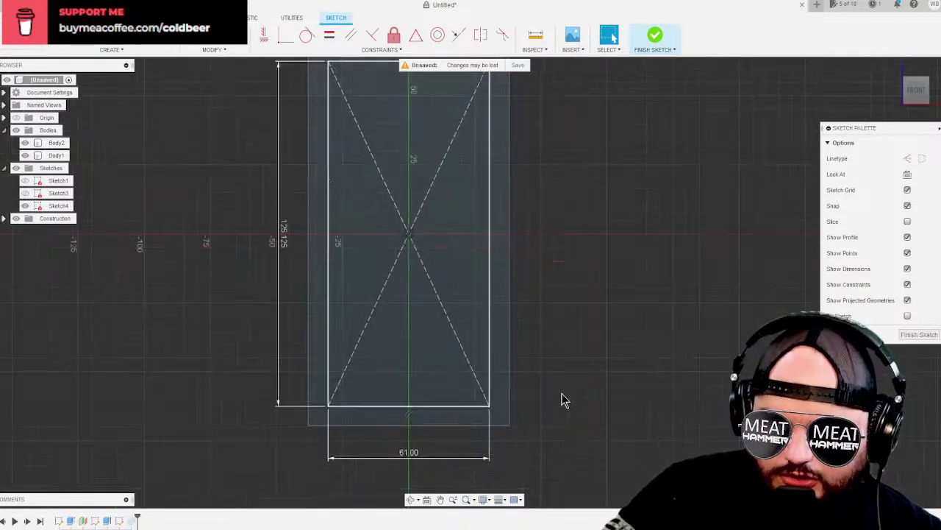
scroll(562, 392, "down", 2)
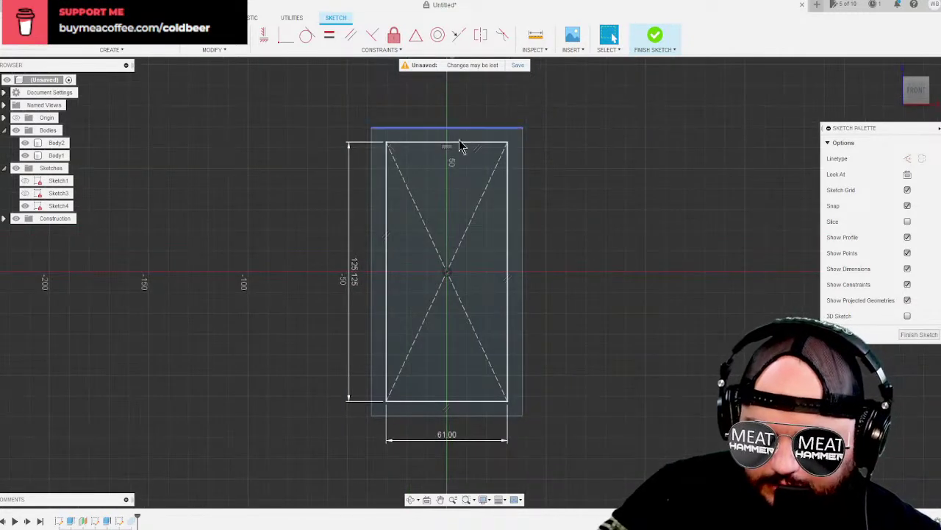
left_click(103, 50)
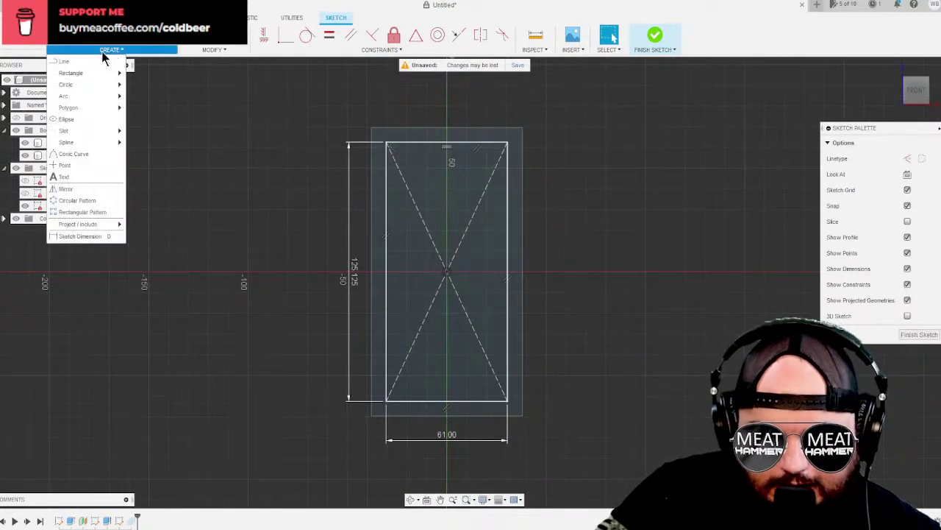
mouse_move(103, 86)
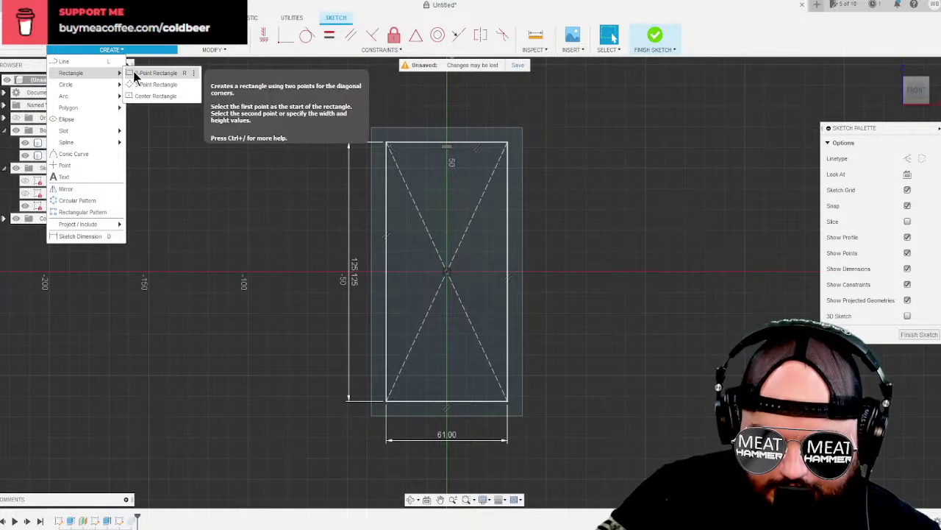
left_click(154, 73)
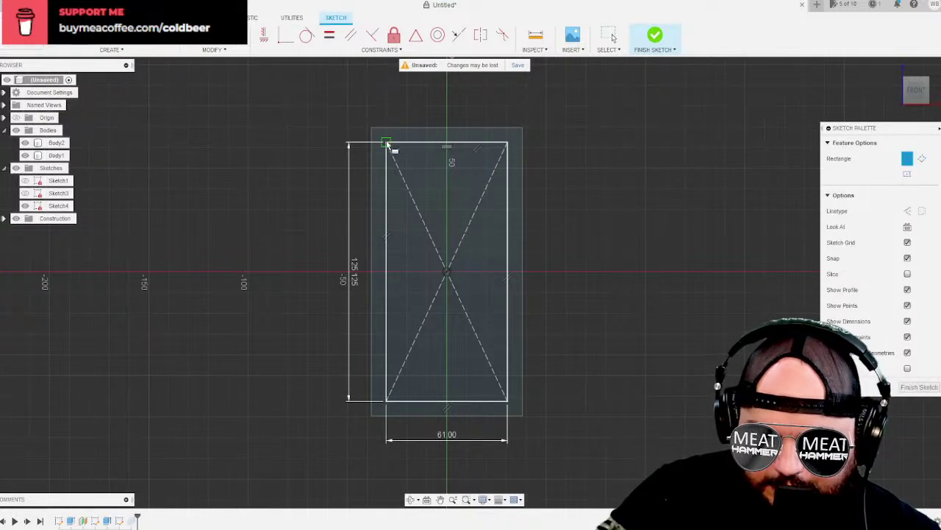
left_click(386, 142)
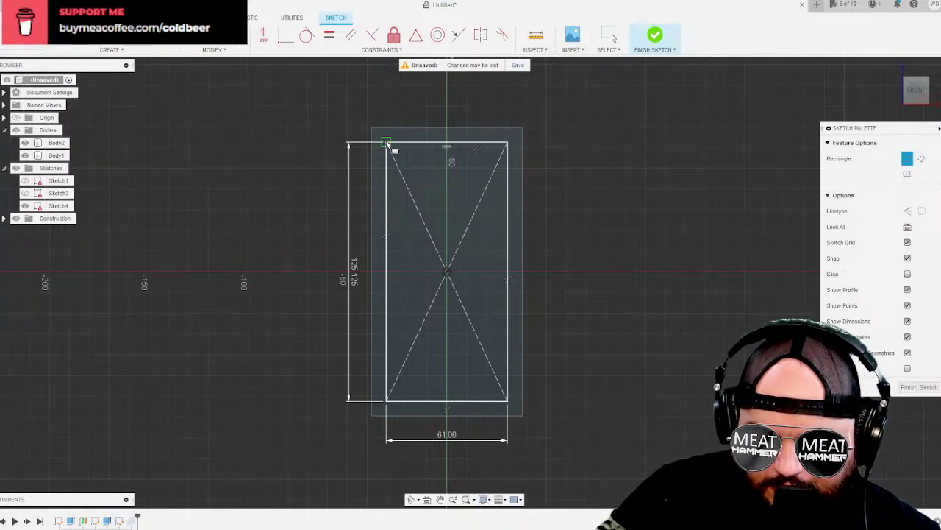
left_click(507, 96)
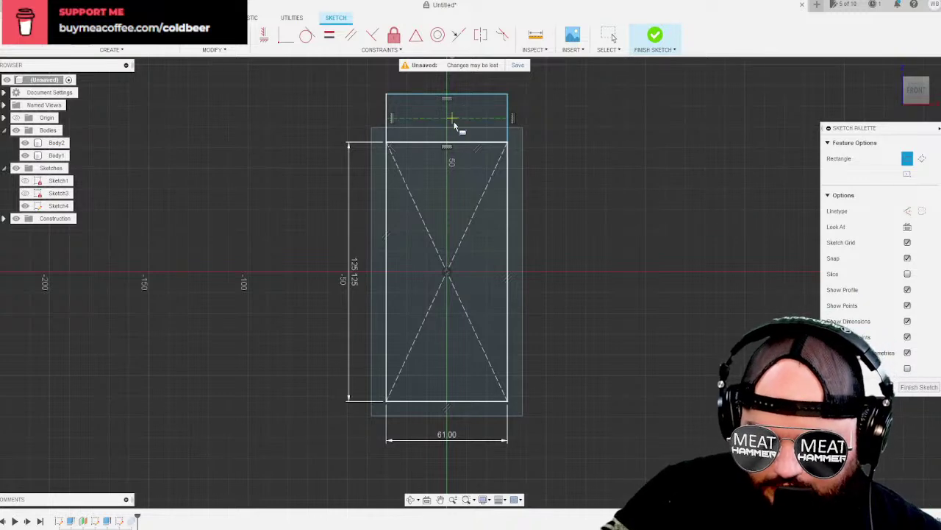
Draw a 2-tangent circle of radius 15 mm against the left and bottom edges of the centered rectangle.
scroll(536, 344, "up", 2)
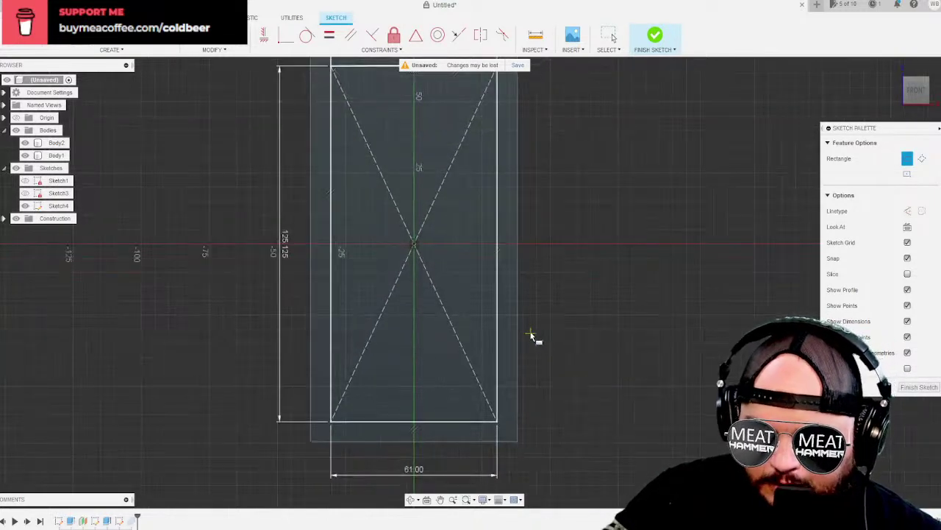
scroll(532, 336, "up", 1)
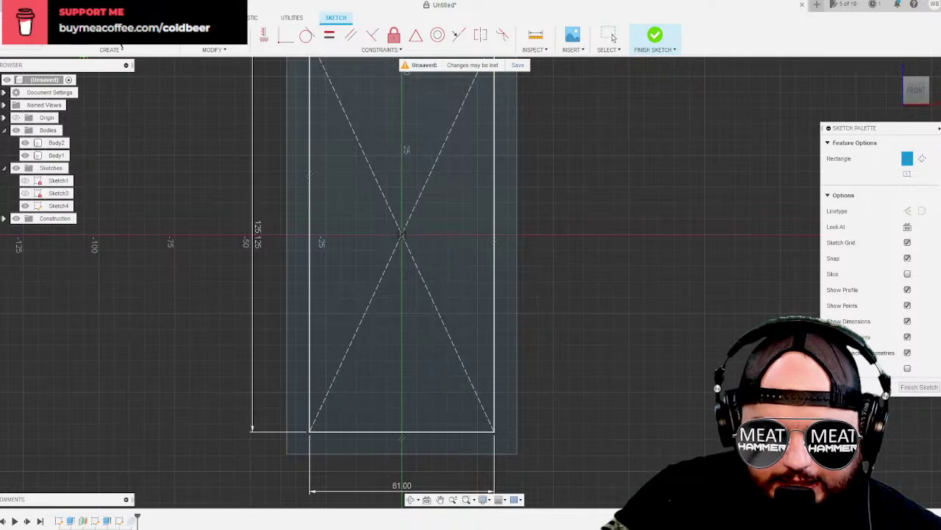
left_click(123, 49)
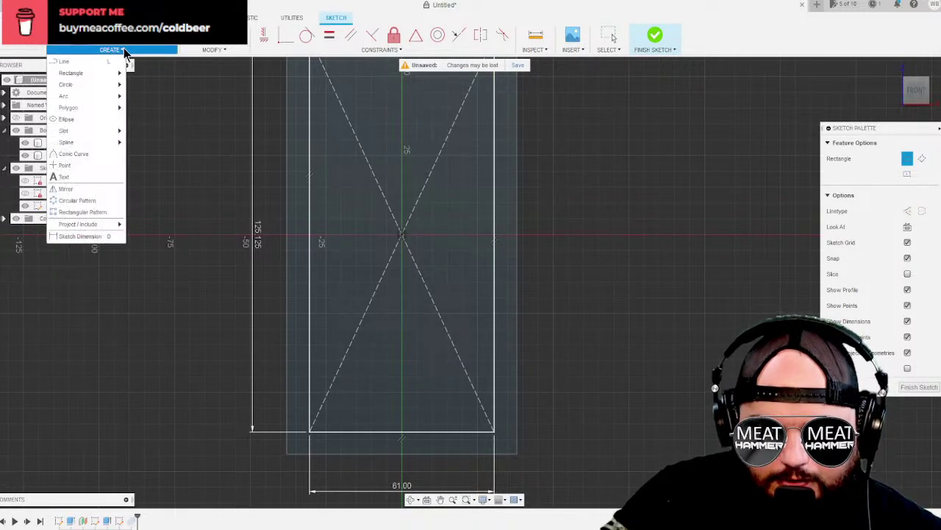
mouse_move(98, 86)
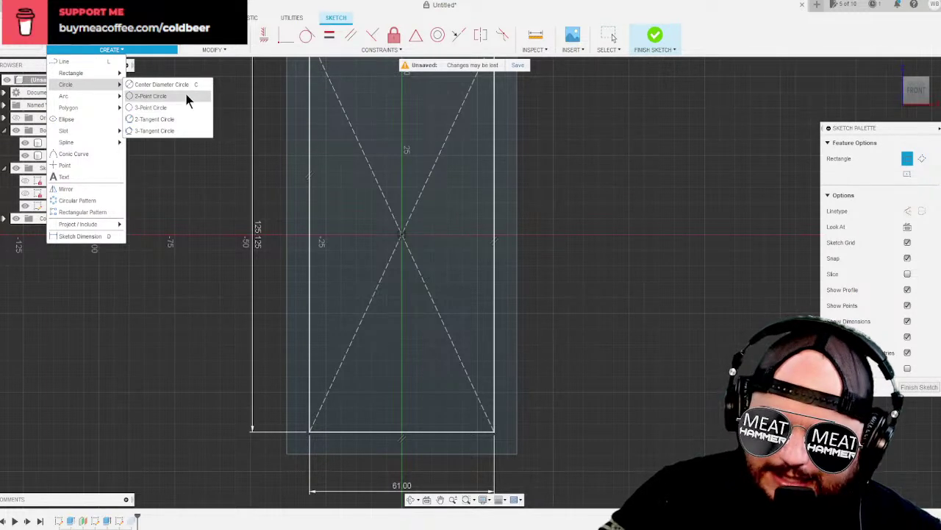
left_click(176, 119)
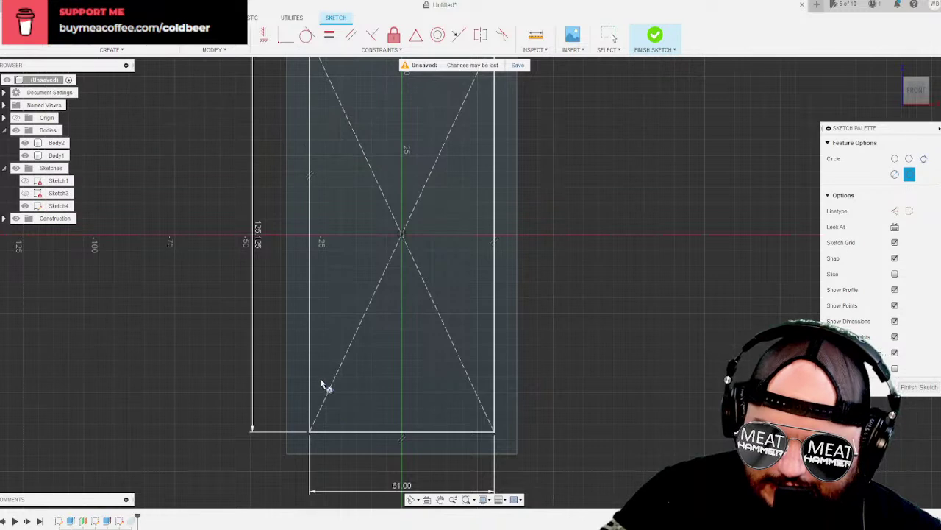
left_click(314, 403)
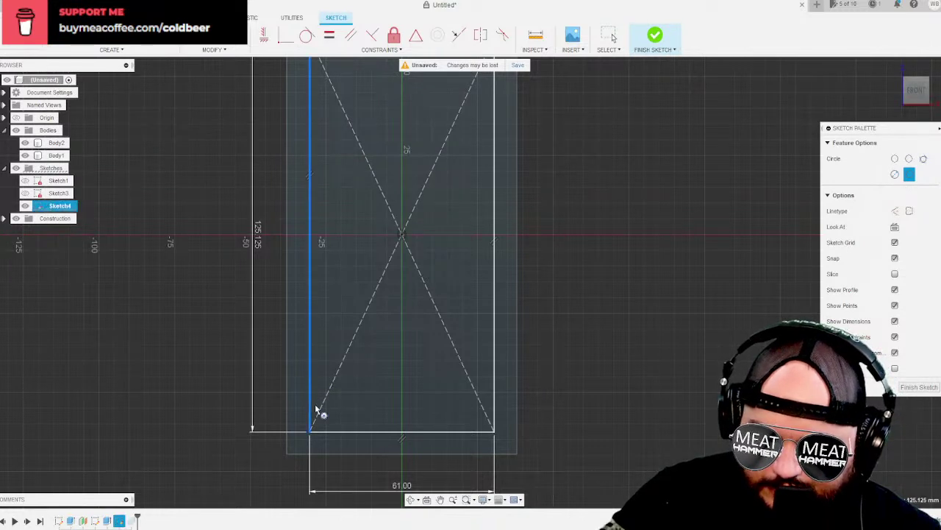
left_click(346, 434)
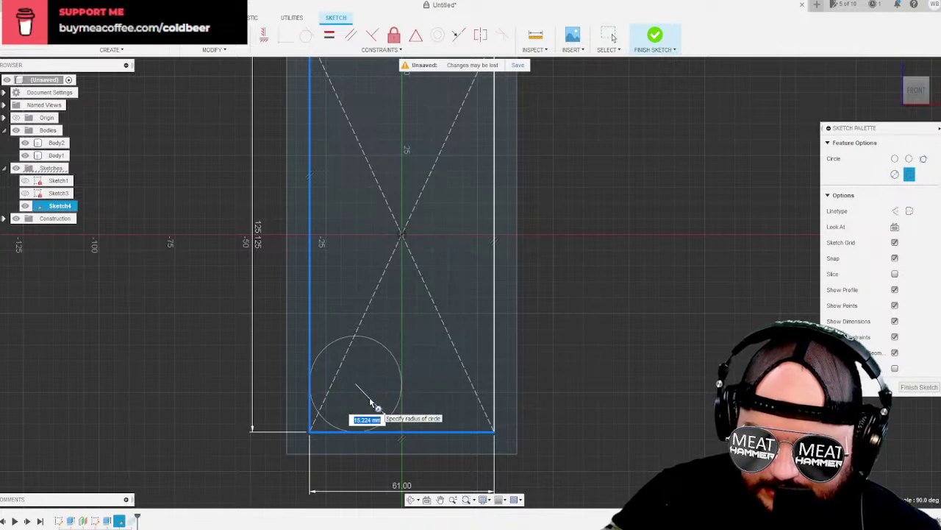
type("15")
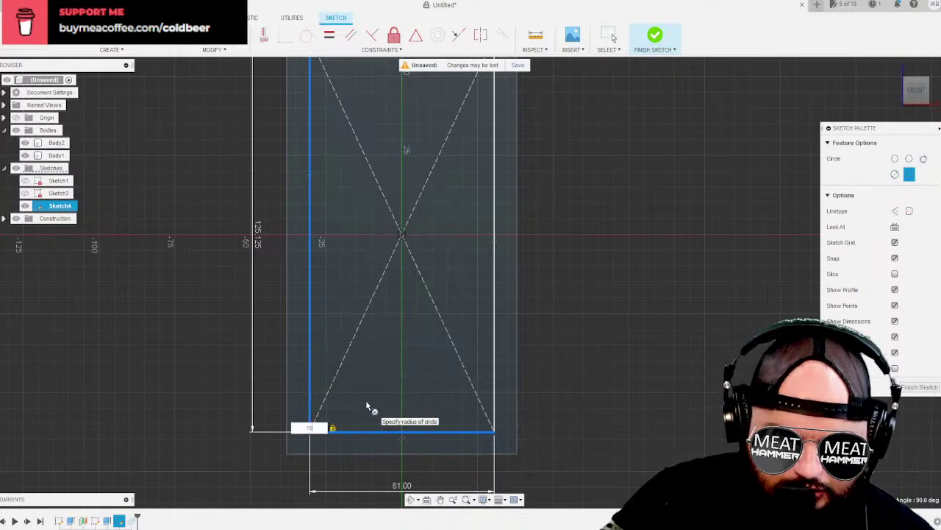
key("Tab")
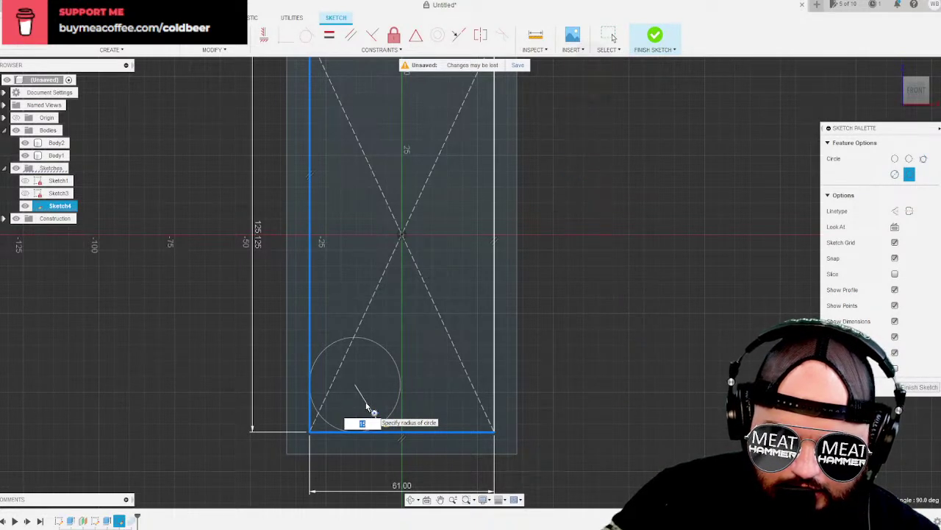
key("Return")
key("Escape")
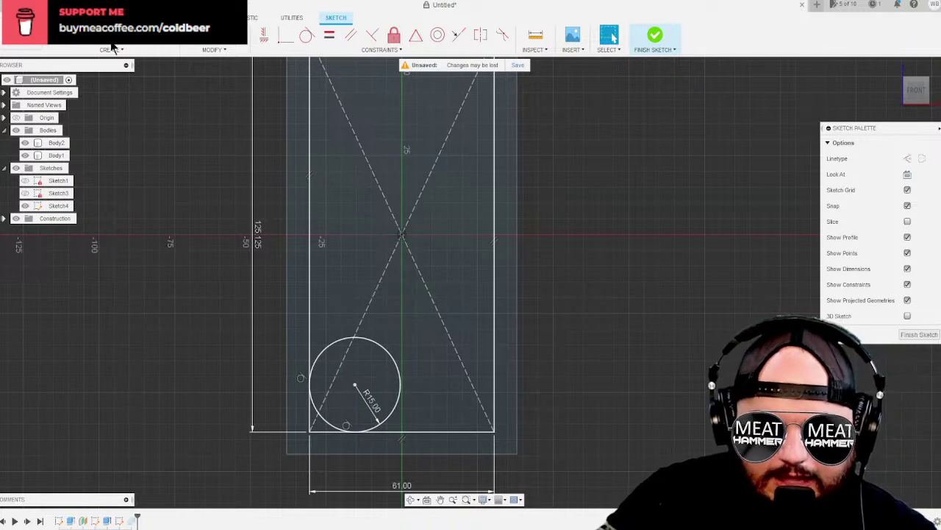
Draw a 2-tangent circle of radius 15 mm against the right and bottom edges of the centered rectangle.
left_click(112, 49)
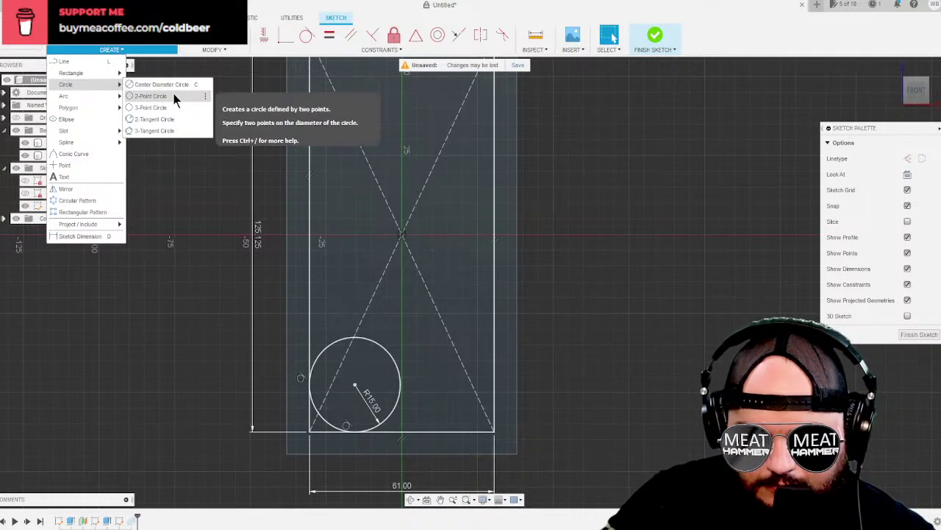
left_click(154, 119)
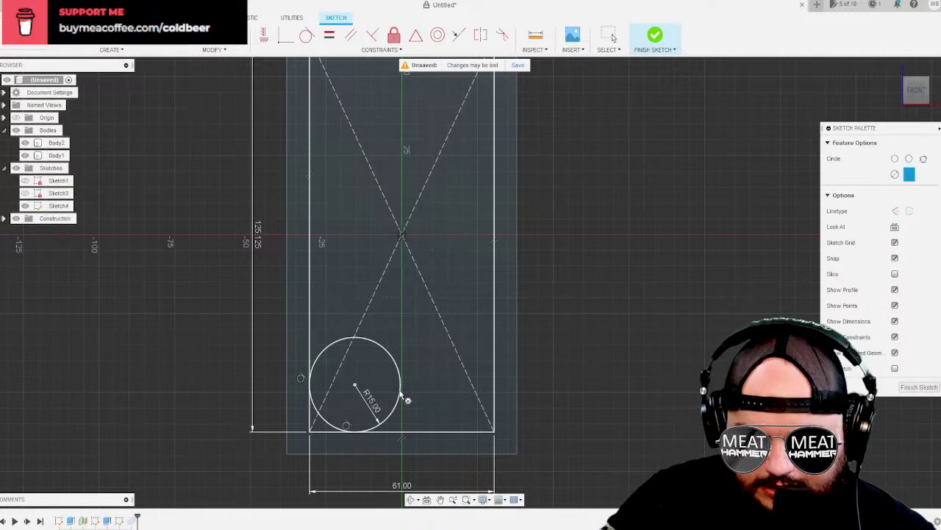
left_click(496, 368)
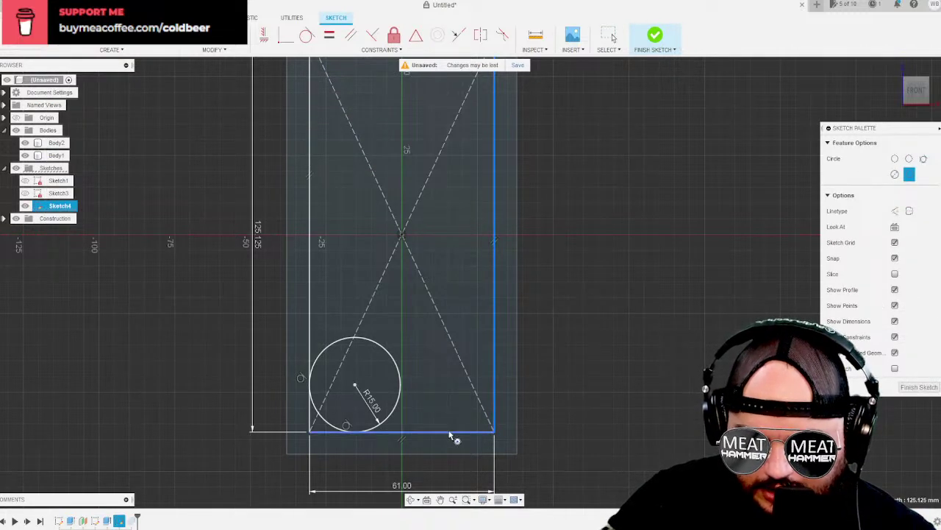
left_click(454, 432)
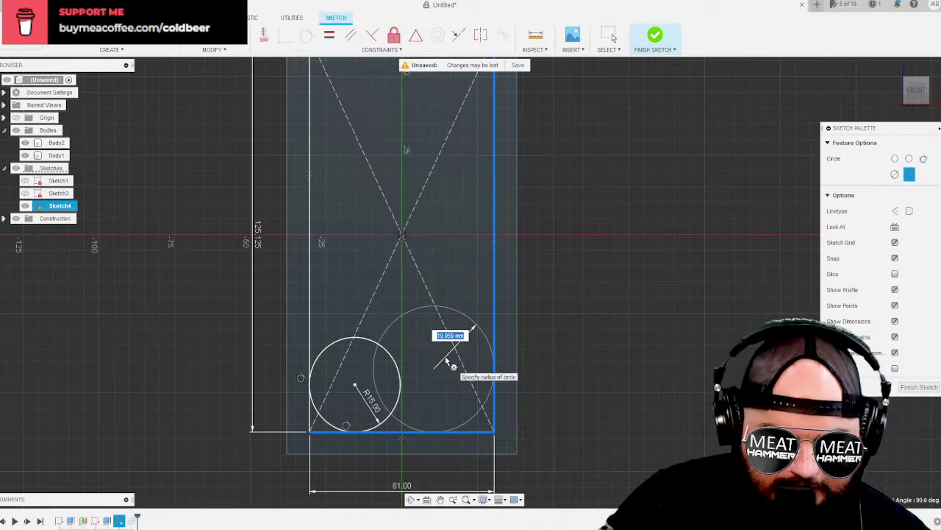
type("5")
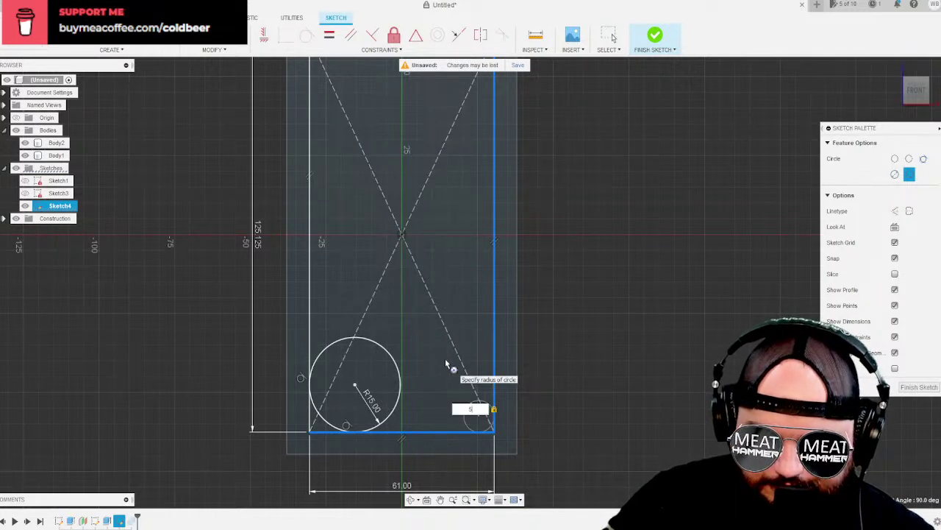
key("BackSpace")
type("8")
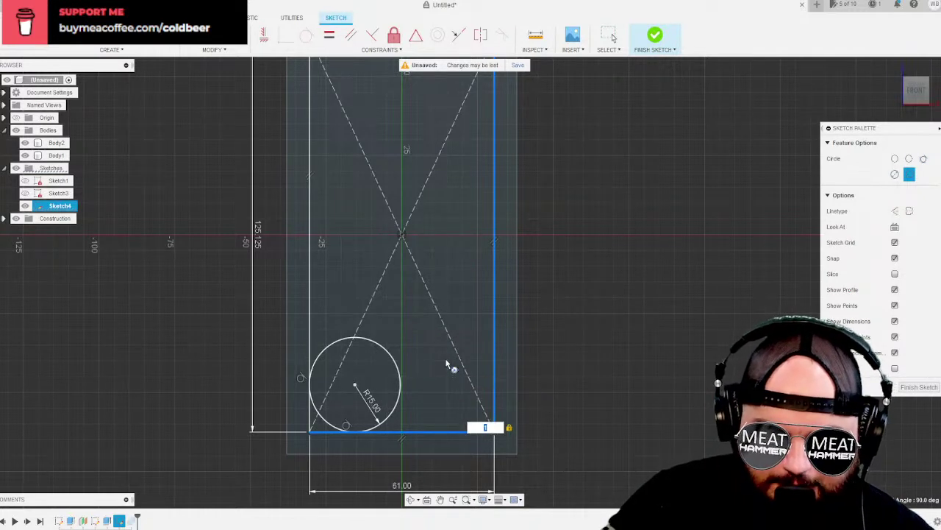
key("BackSpace")
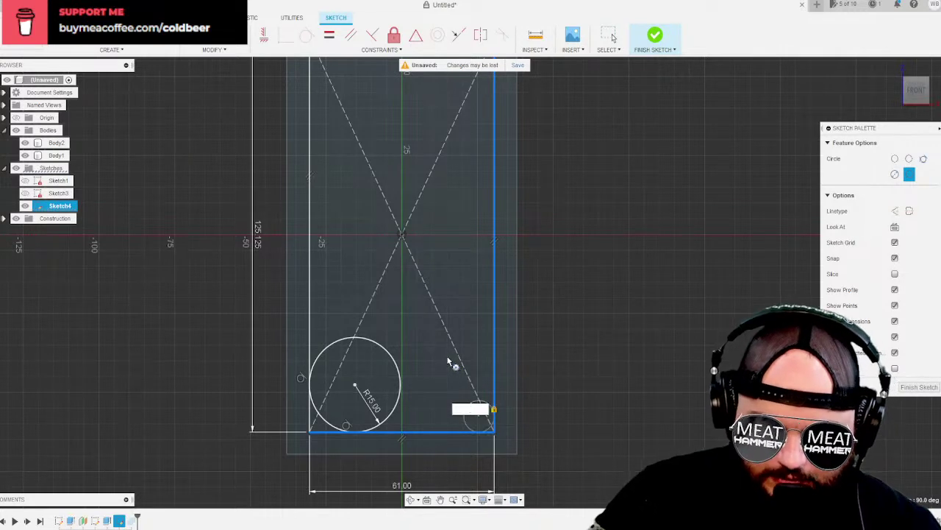
type("15")
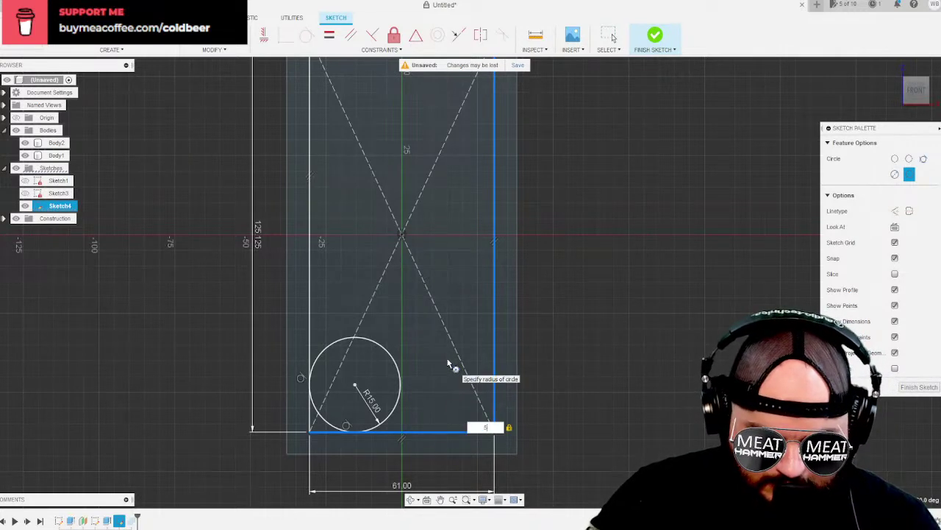
key("BackSpace")
type("5")
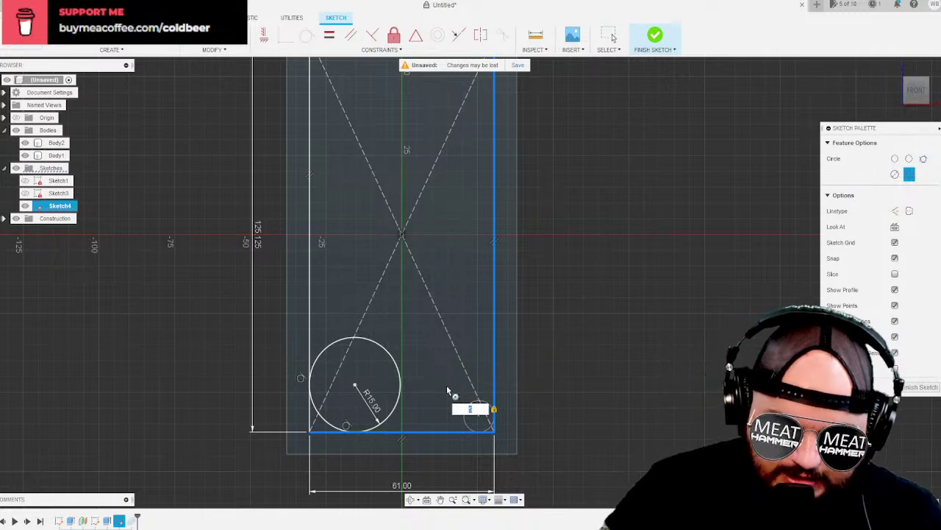
key("Tab")
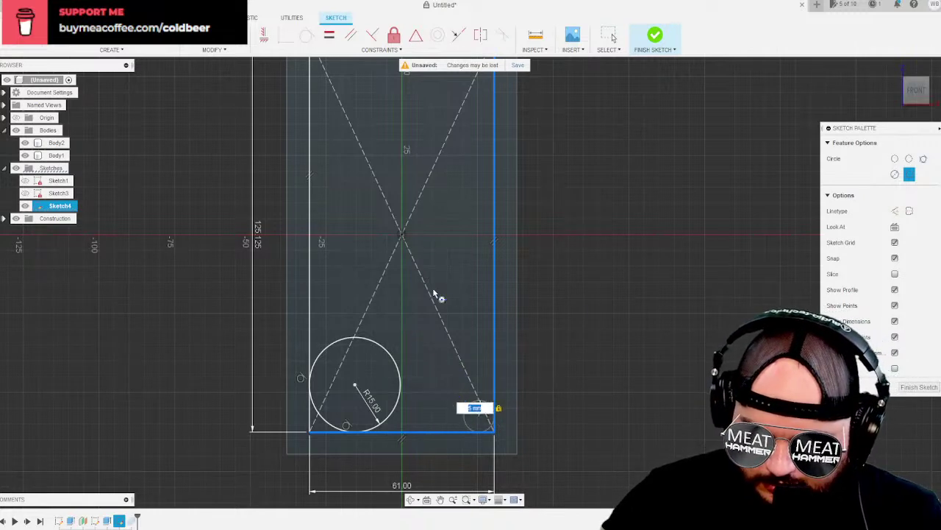
left_click(478, 408)
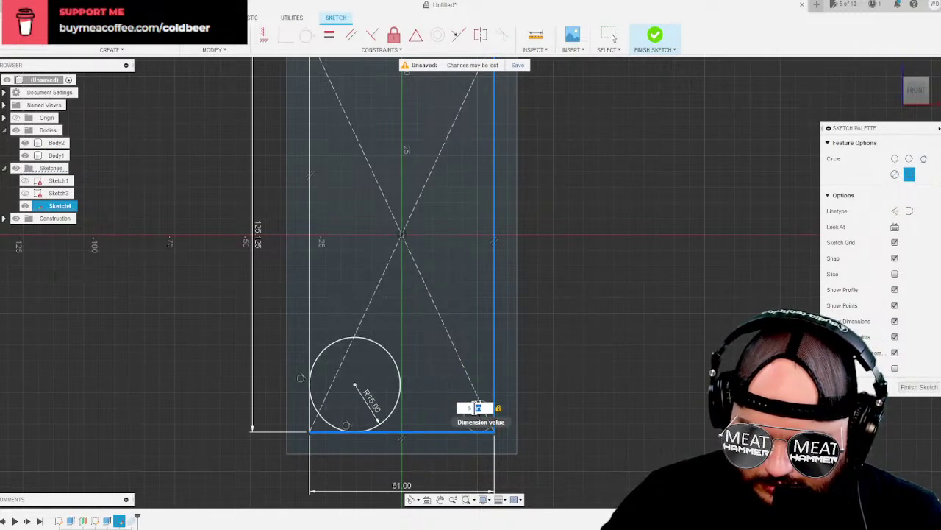
type("1")
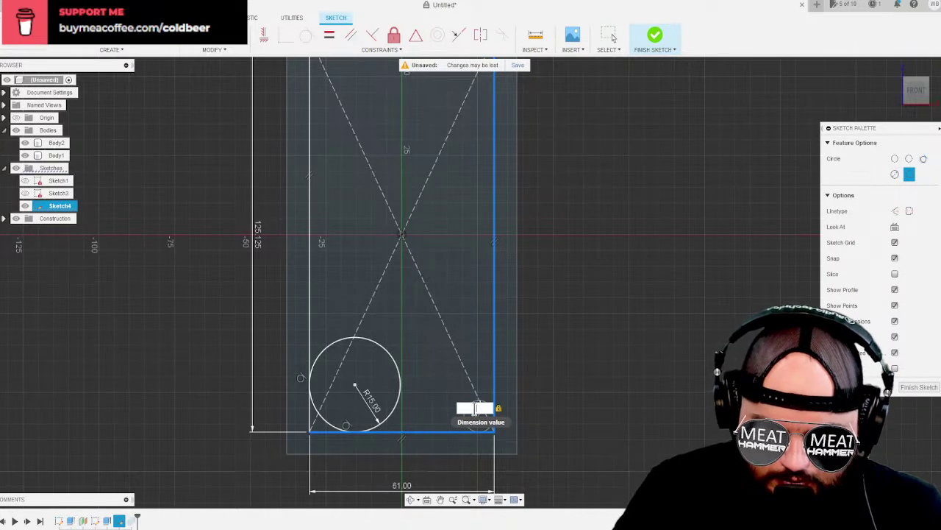
type("5")
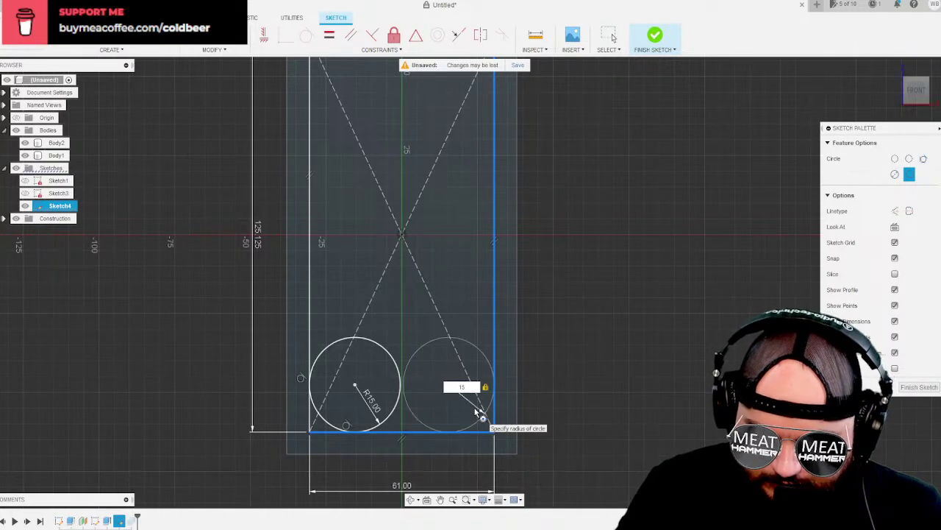
key("Return")
key("Escape")
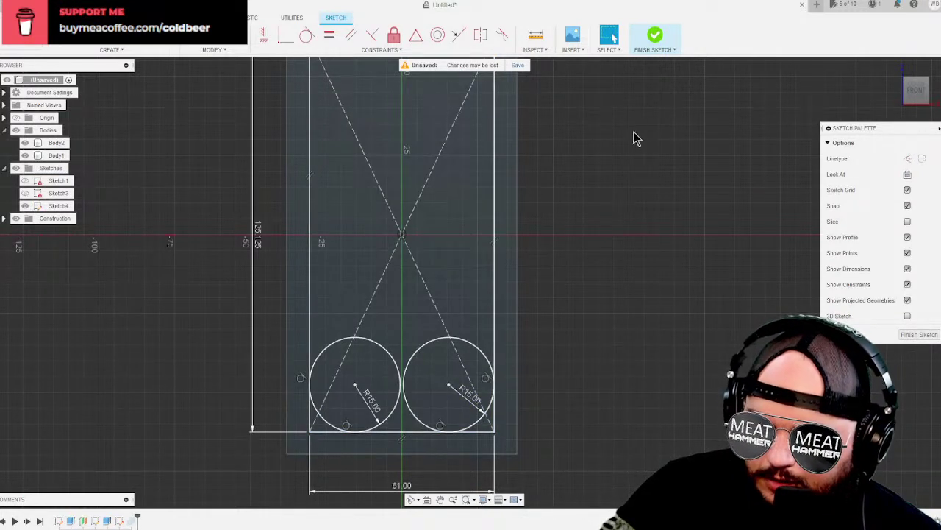
Draw a 2-tangent circle of radius 20 mm outside the opening, against its left edge and the body's top edge.
scroll(573, 195, "up", 2)
scroll(515, 204, "down", 2)
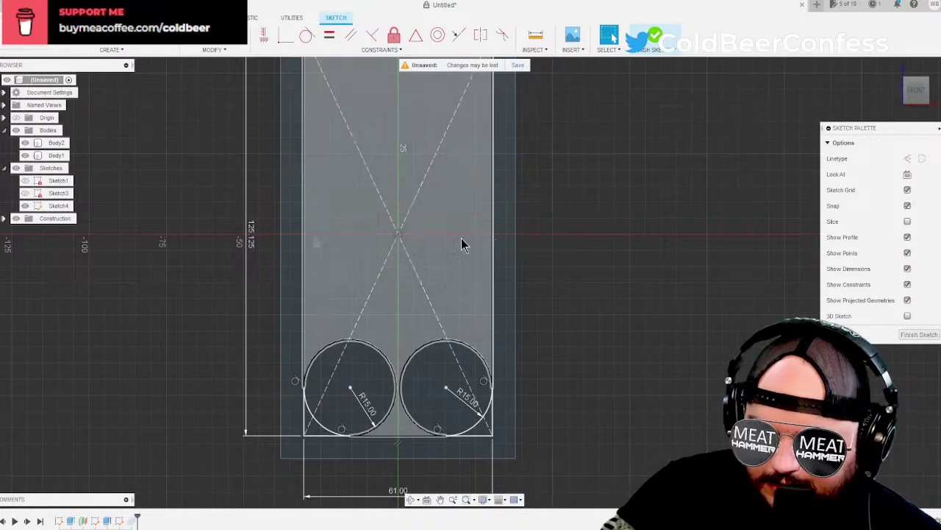
mouse_move(434, 236)
middle_mouse_down()
mouse_move(409, 358)
mouse_move(386, 404)
middle_mouse_up()
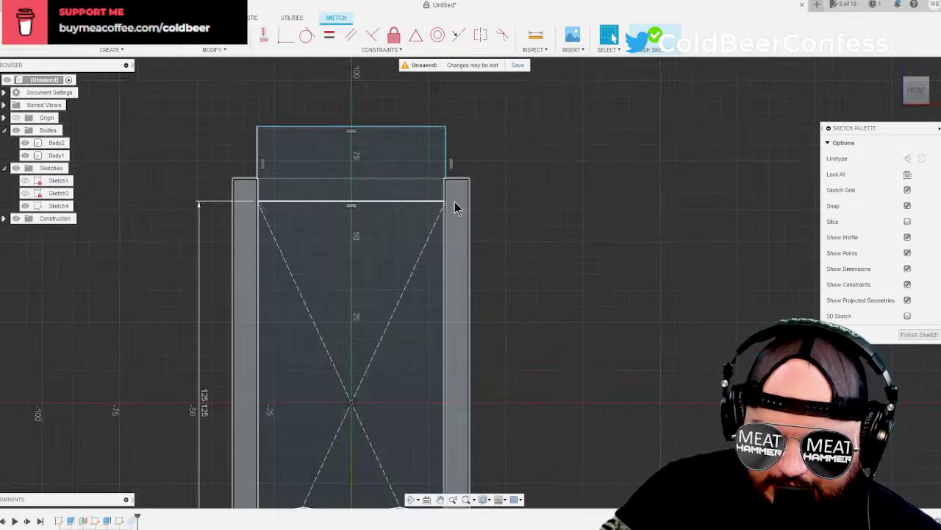
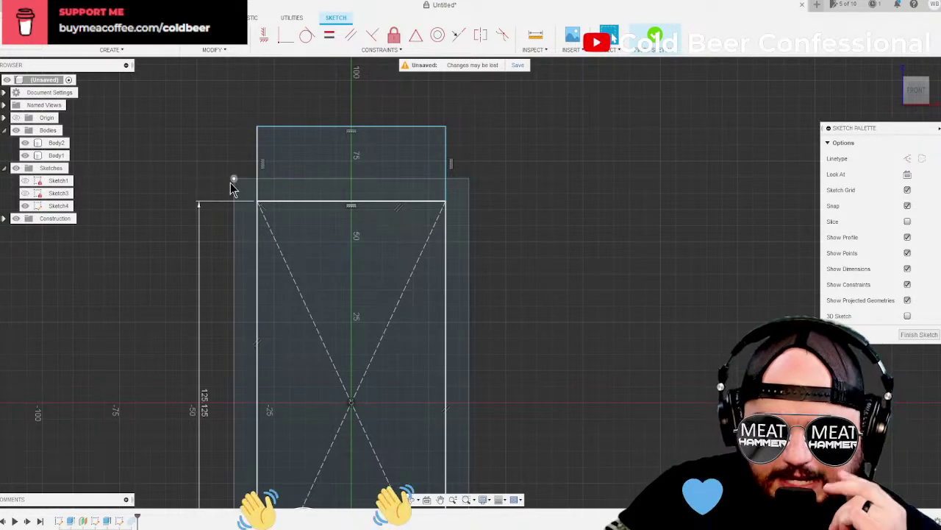
left_click(110, 49)
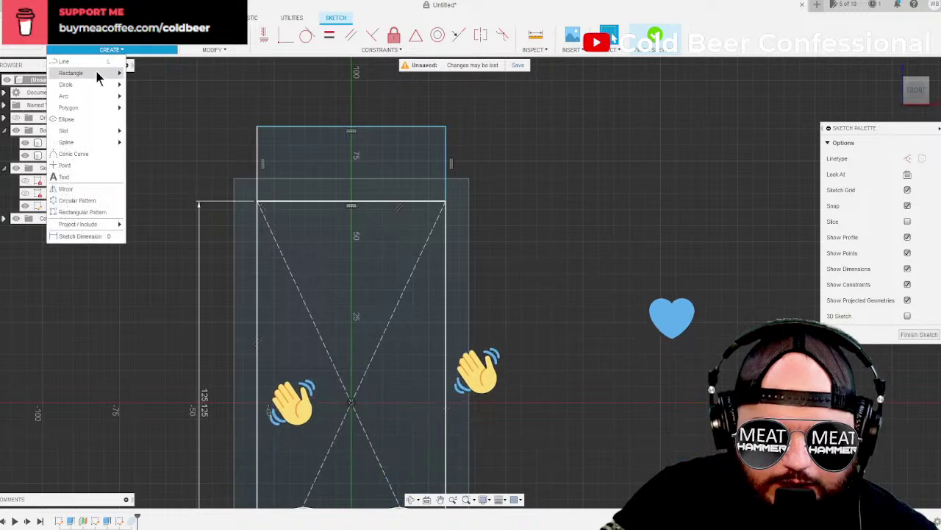
mouse_move(84, 83)
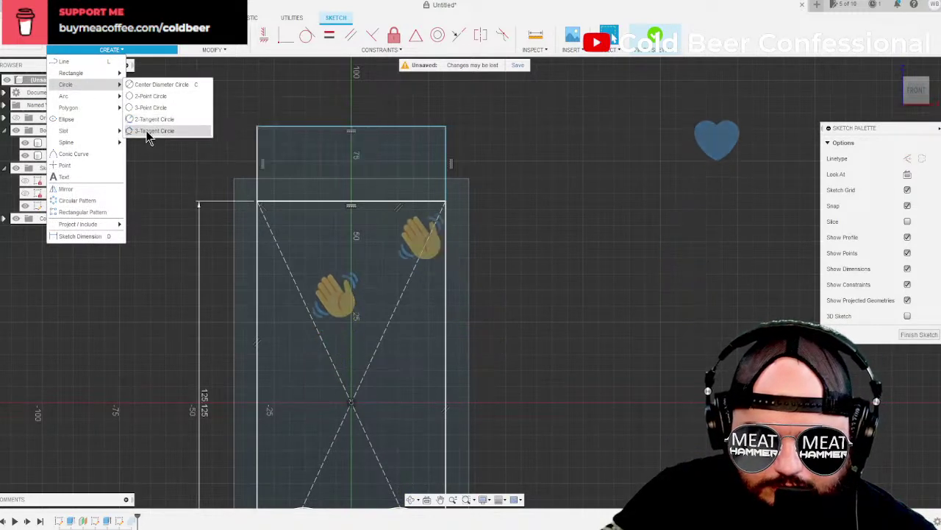
left_click(147, 120)
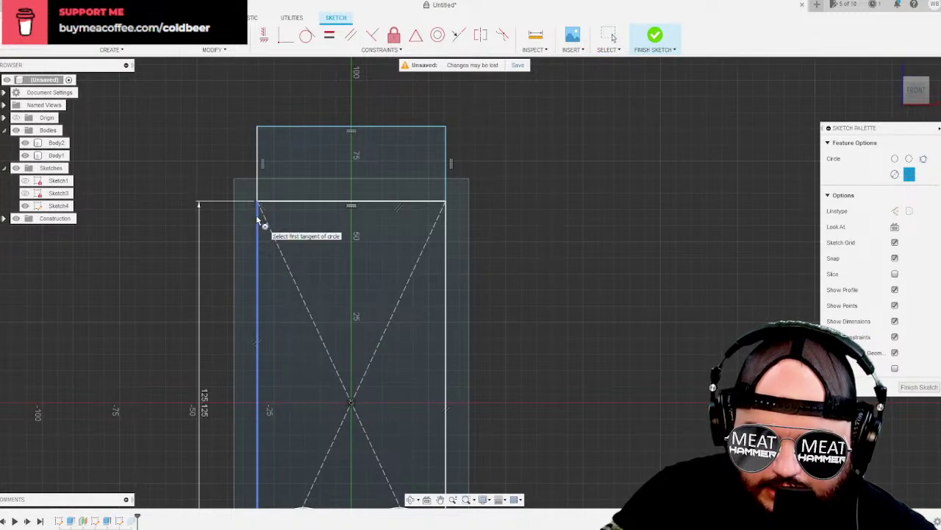
left_click(257, 218)
left_click(242, 180)
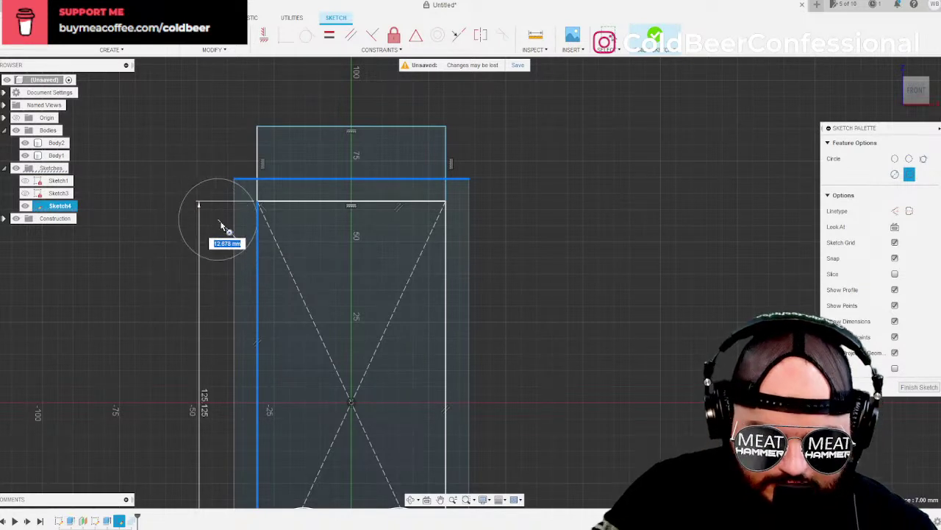
type("2")
key("Tab")
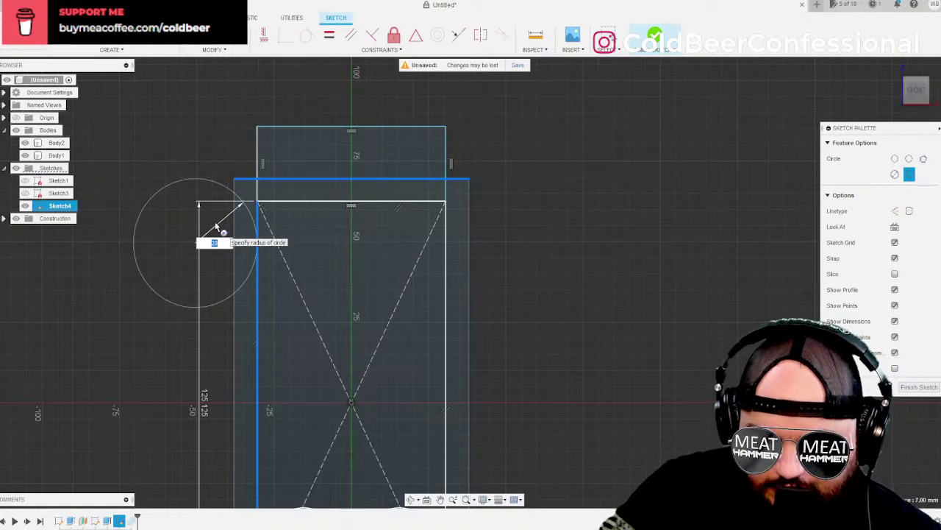
key("Return")
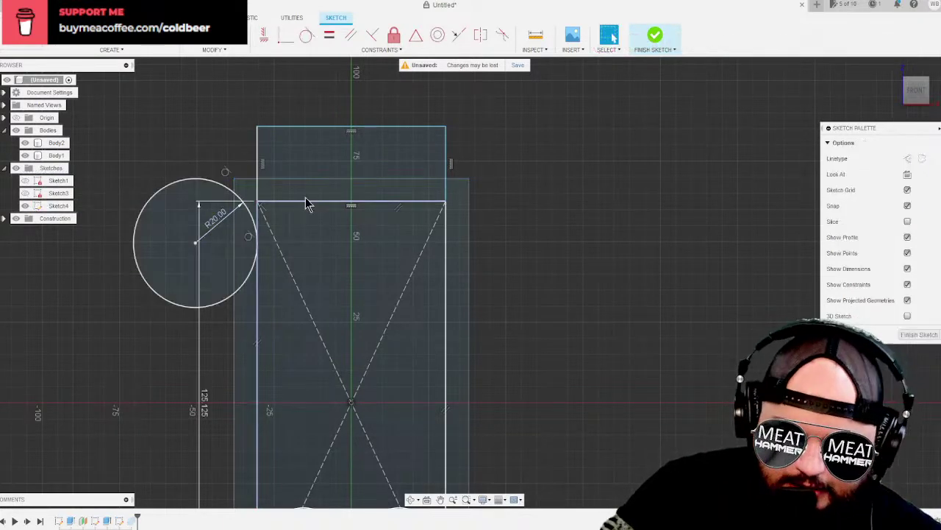
Draw a 2-tangent circle of radius 20 mm outside the opening, against its right edge and the body's top edge.
left_click(120, 52)
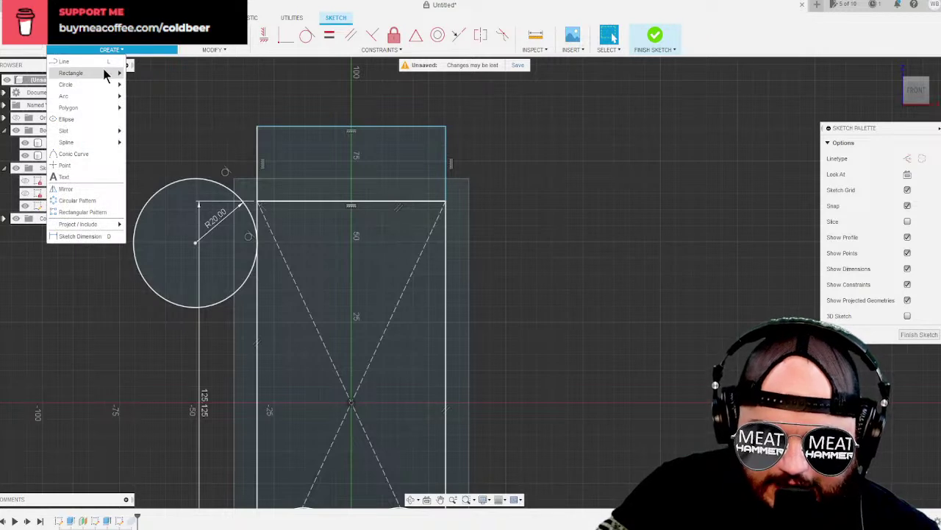
mouse_move(92, 86)
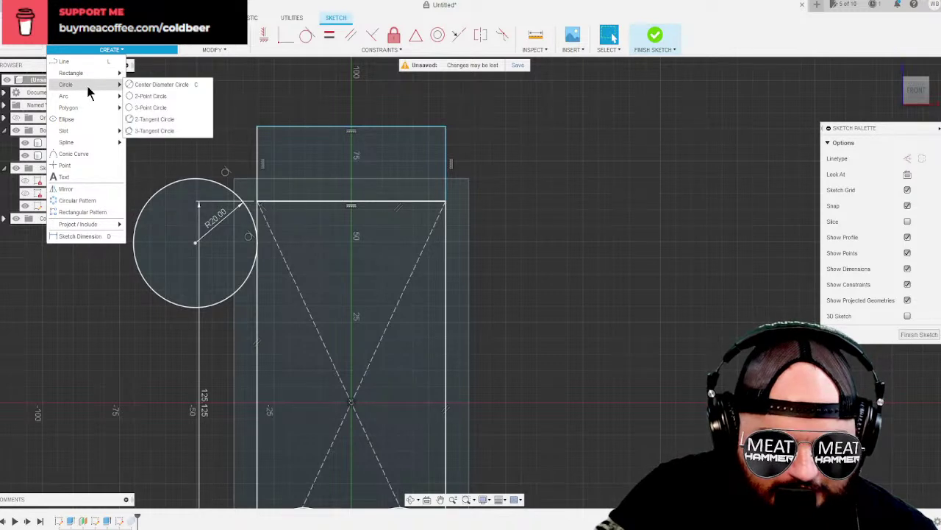
left_click(169, 119)
left_click(446, 238)
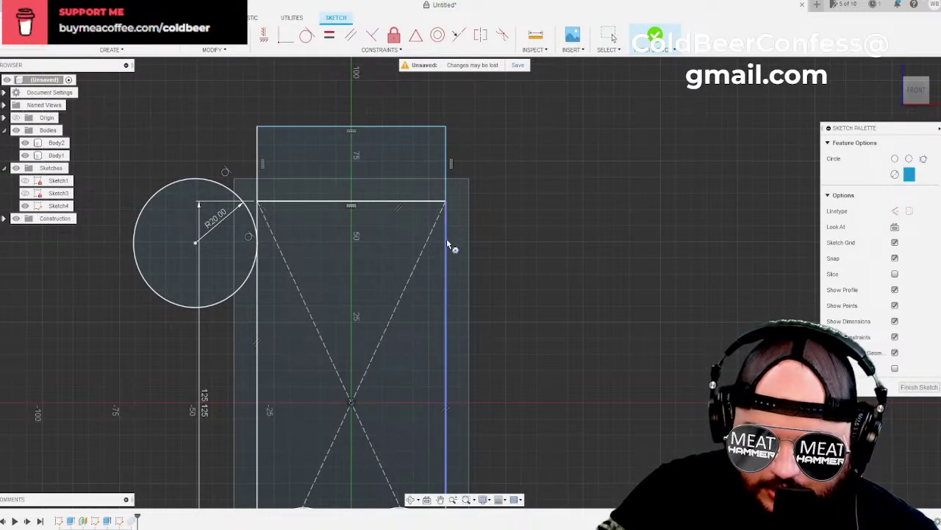
left_click(463, 181)
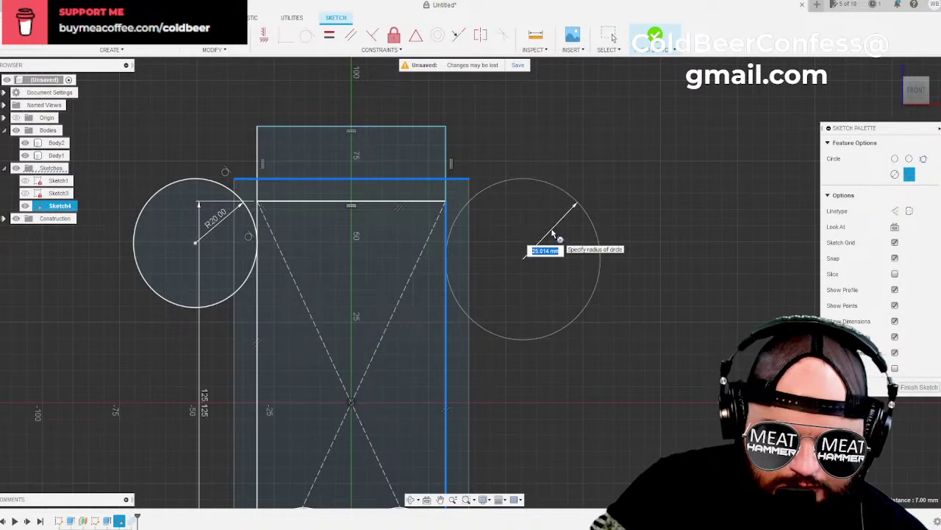
type("20")
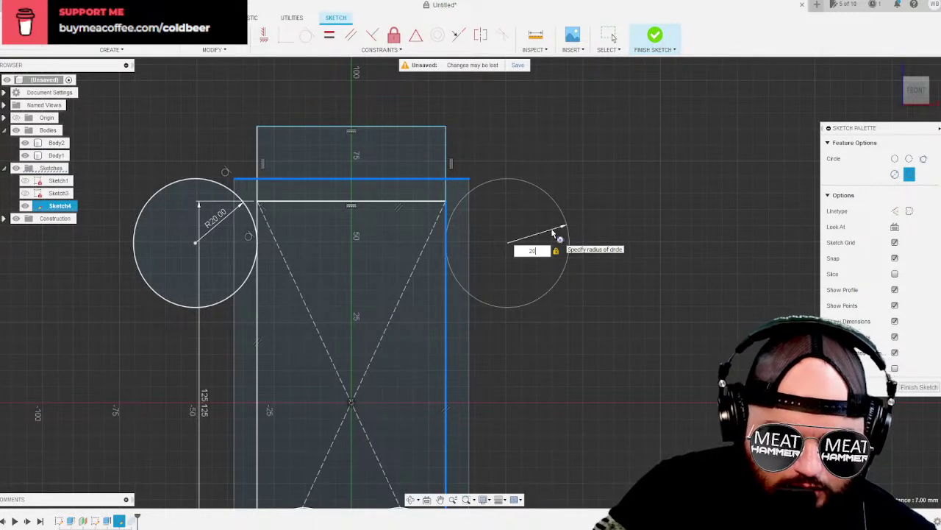
key("Return")
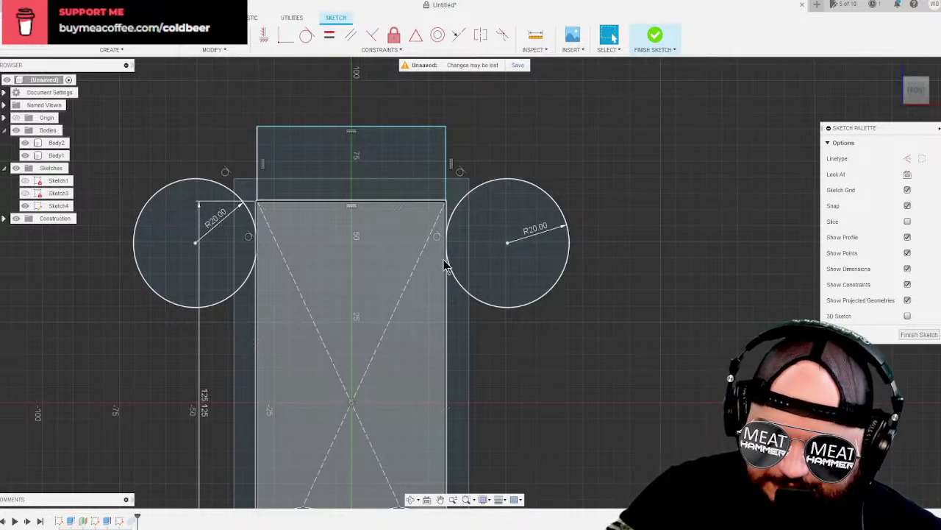
Finish the opening sketch and make Sketch4 visible again.
scroll(571, 343, "down", 2)
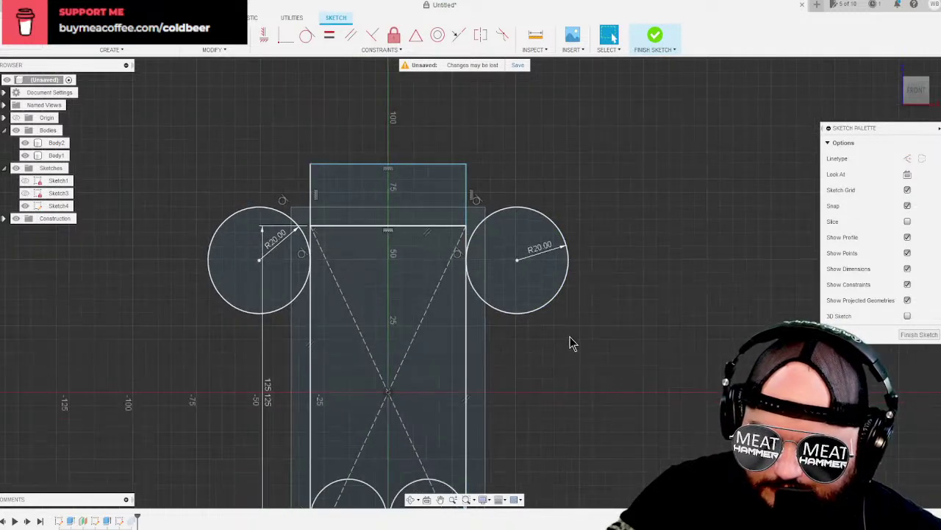
mouse_move(637, 328)
middle_mouse_down()
mouse_move(637, 348)
mouse_move(630, 204)
mouse_move(609, 245)
mouse_move(607, 229)
mouse_move(610, 251)
middle_mouse_up()
left_click(918, 335)
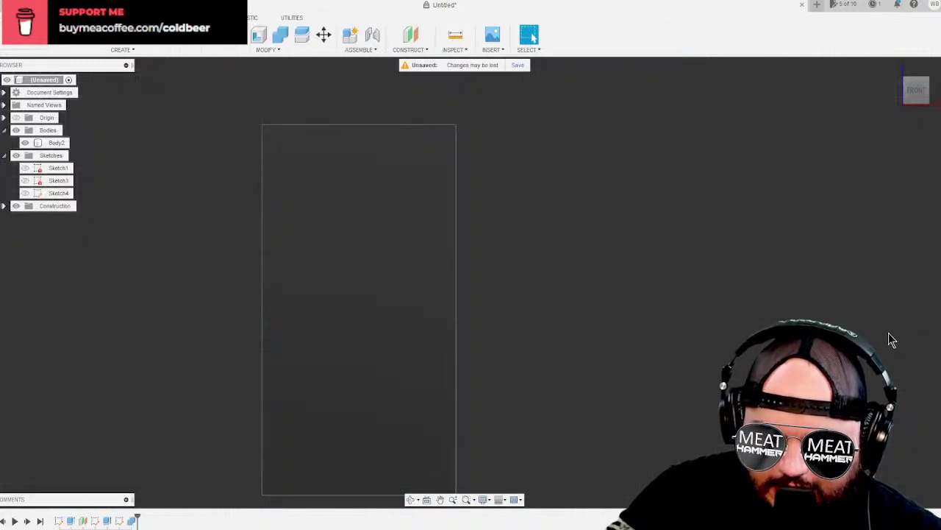
left_click(25, 192)
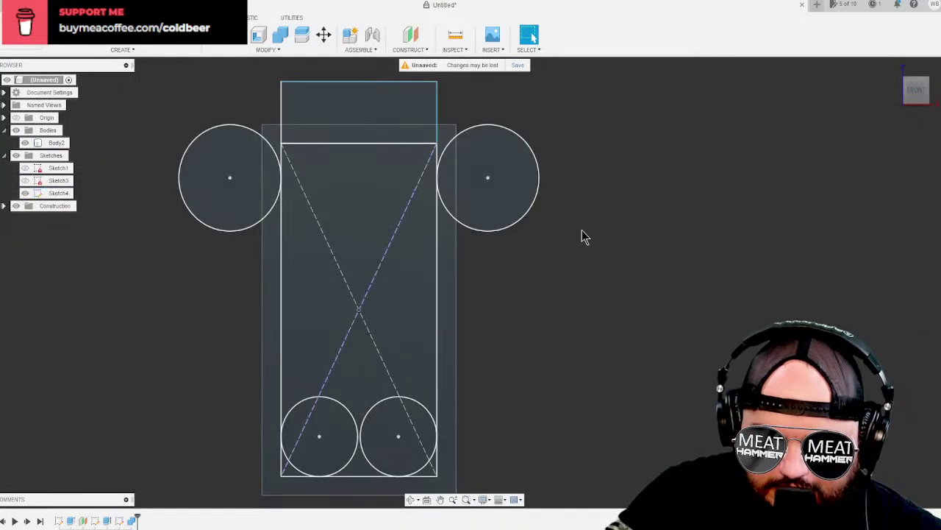
Start an Extrude with the six Sketch4 profiles that form the opening, including both flared top corners, the rounded bottom and the top strip.
left_click(123, 50)
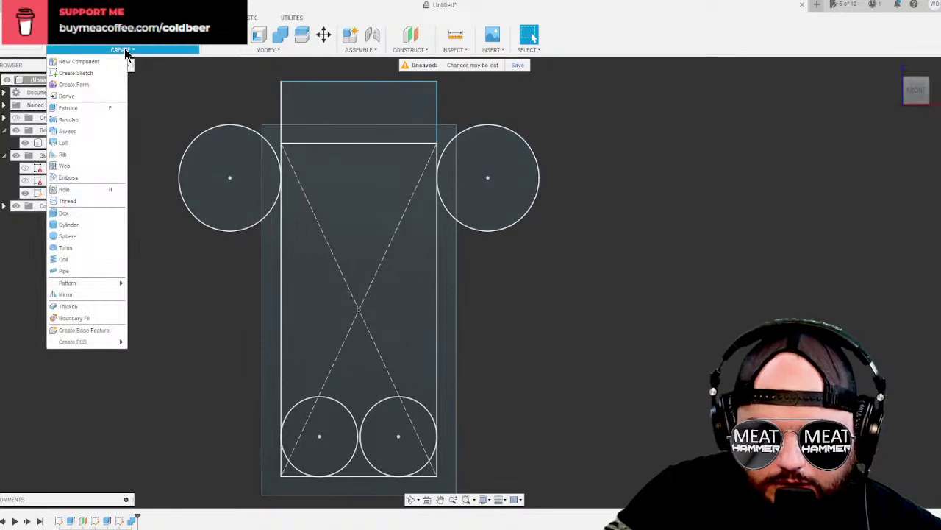
left_click(66, 108)
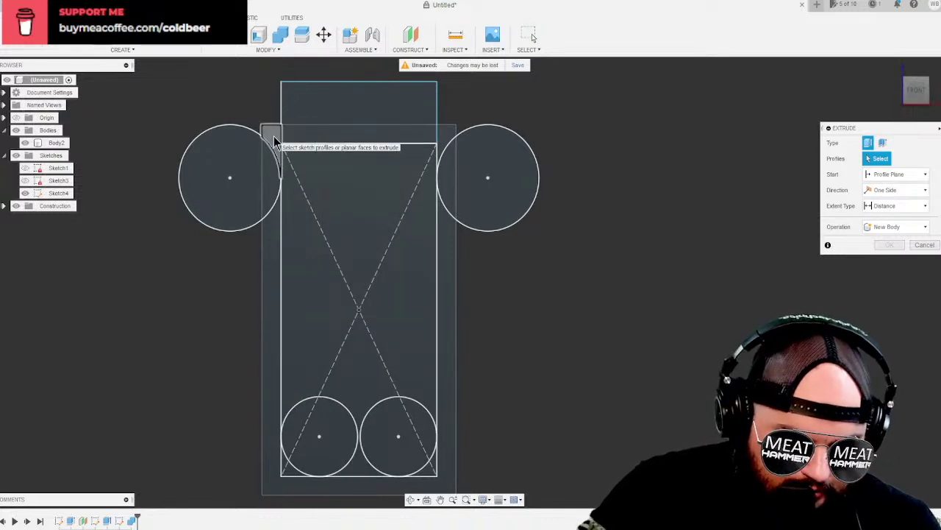
left_click(274, 142)
left_click(323, 273)
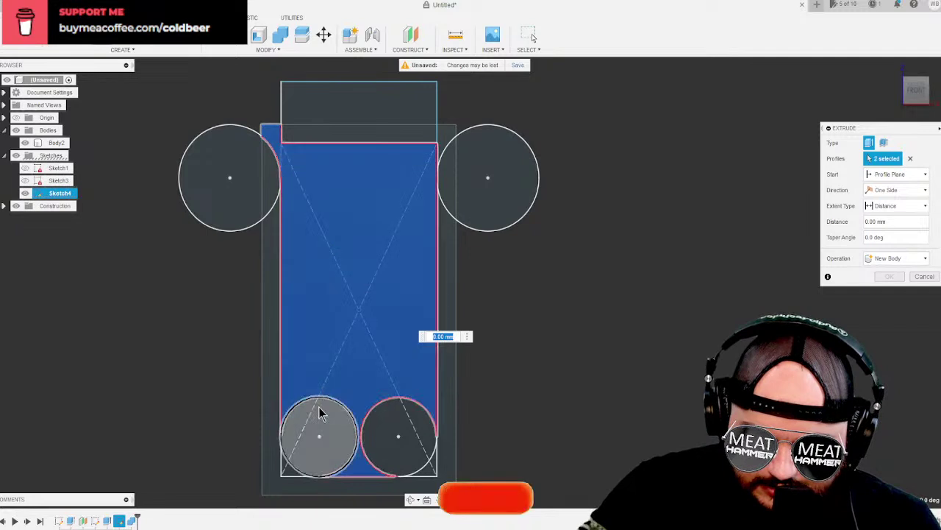
left_click(302, 441)
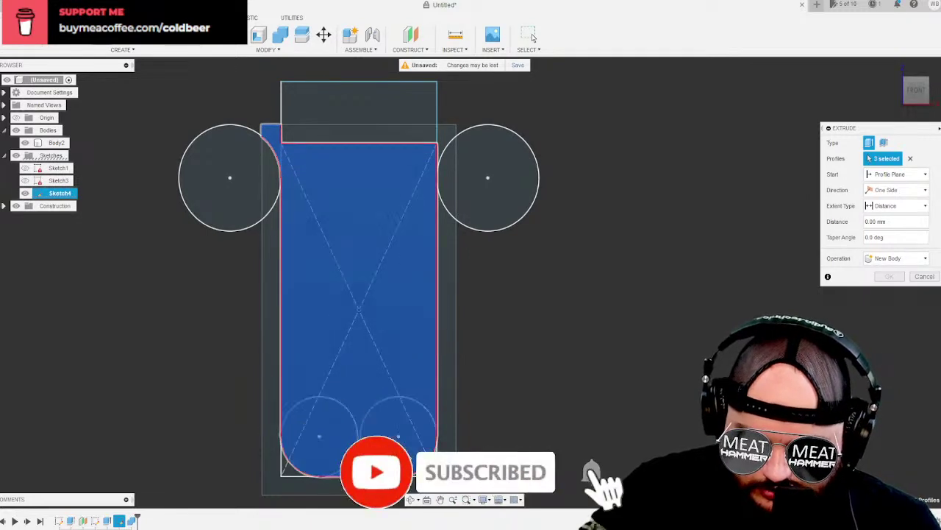
left_click(448, 136)
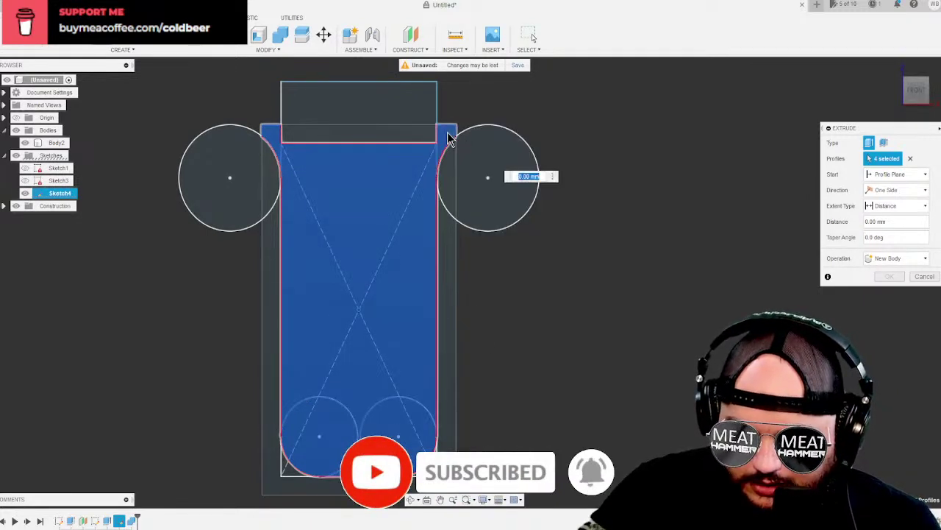
left_click(409, 137)
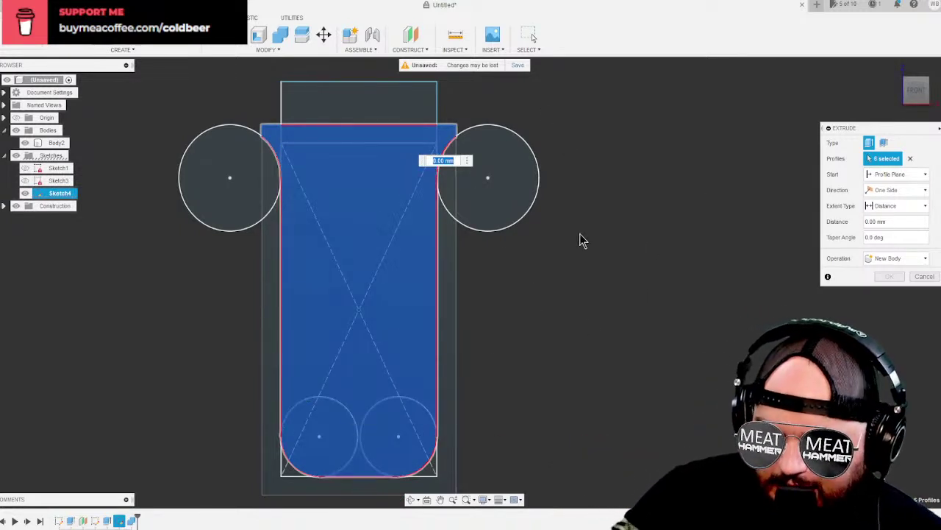
Cut the selected opening profiles 35 mm deep into the case body.
left_click(899, 91)
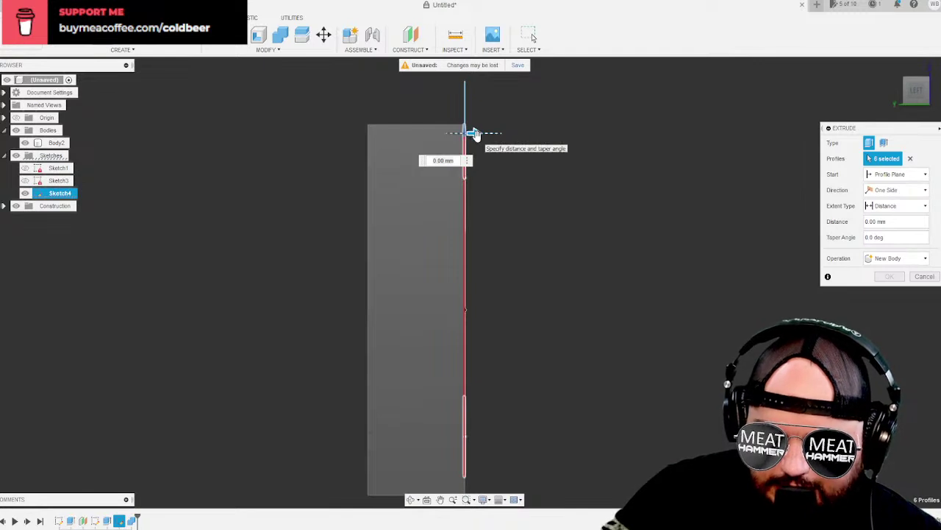
left_click_drag(475, 135, 389, 143)
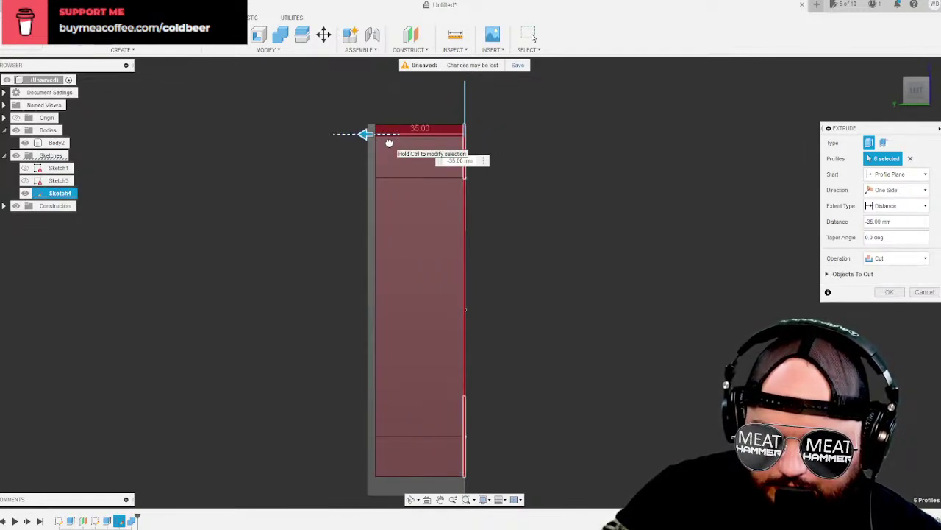
left_click(468, 160)
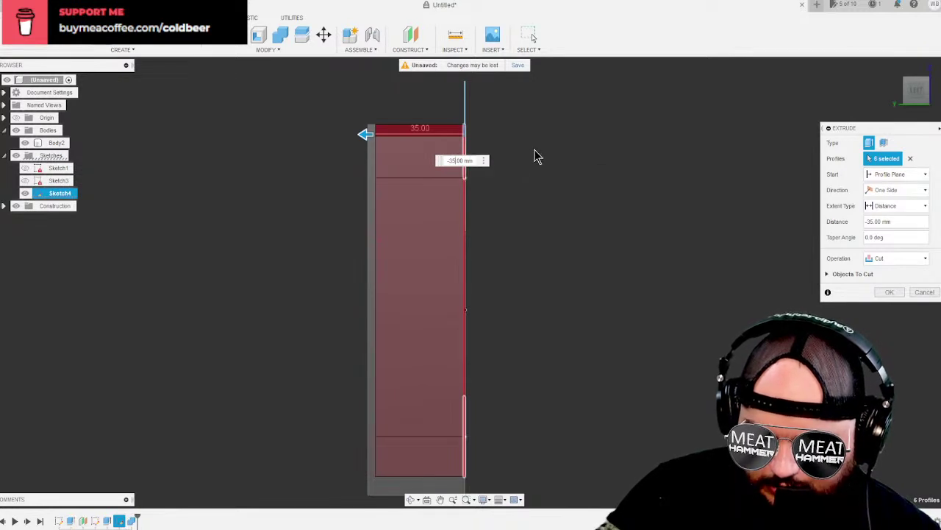
left_click_drag(366, 133, 355, 134)
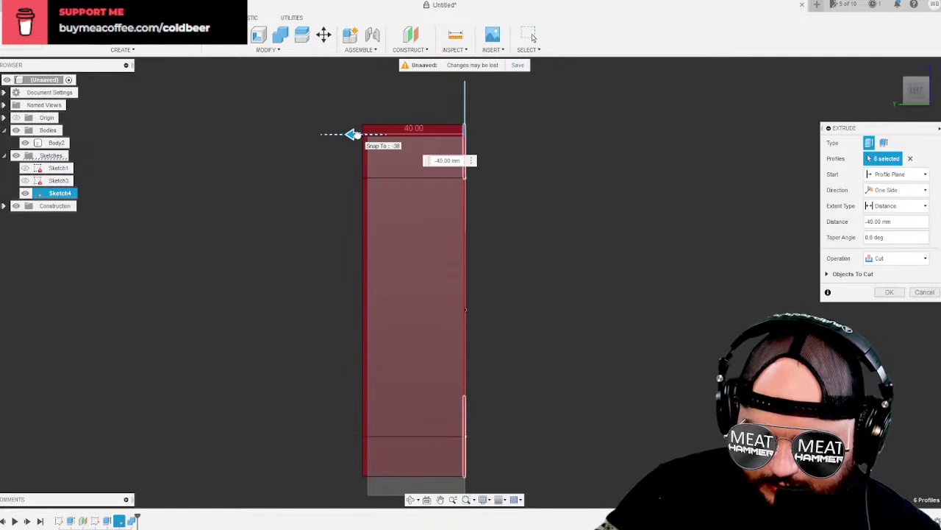
mouse_move(353, 134)
left_mouse_down()
mouse_move(377, 133)
mouse_move(366, 134)
left_mouse_up()
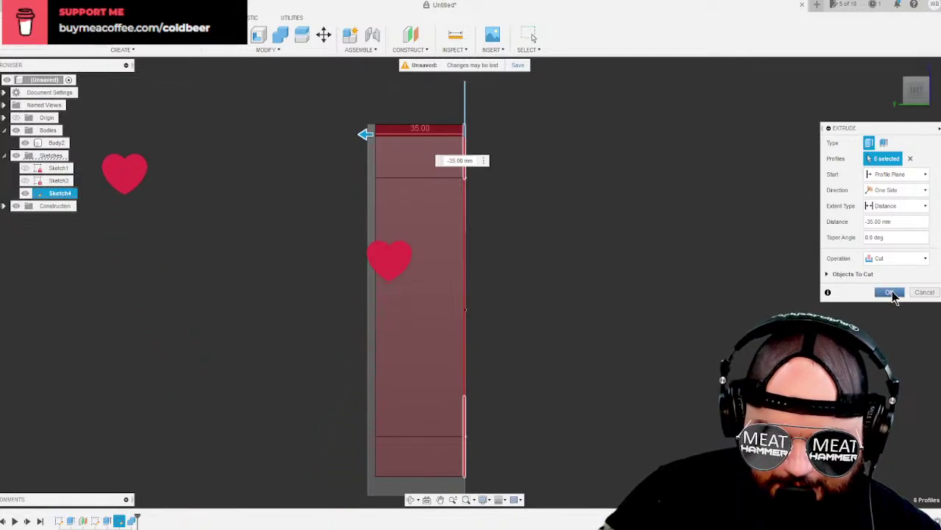
left_click(890, 293)
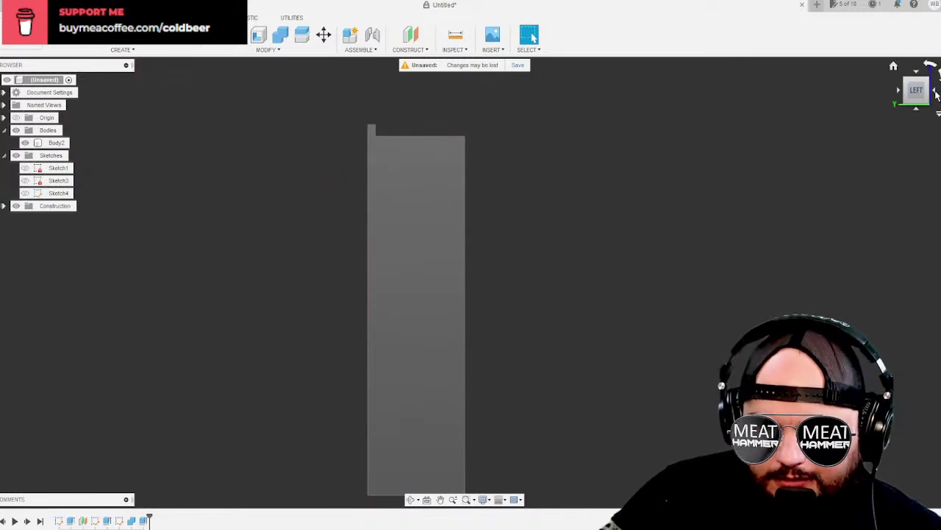
Measure the back wall's thickness between its two long edges at the open end of the case.
left_click(936, 99)
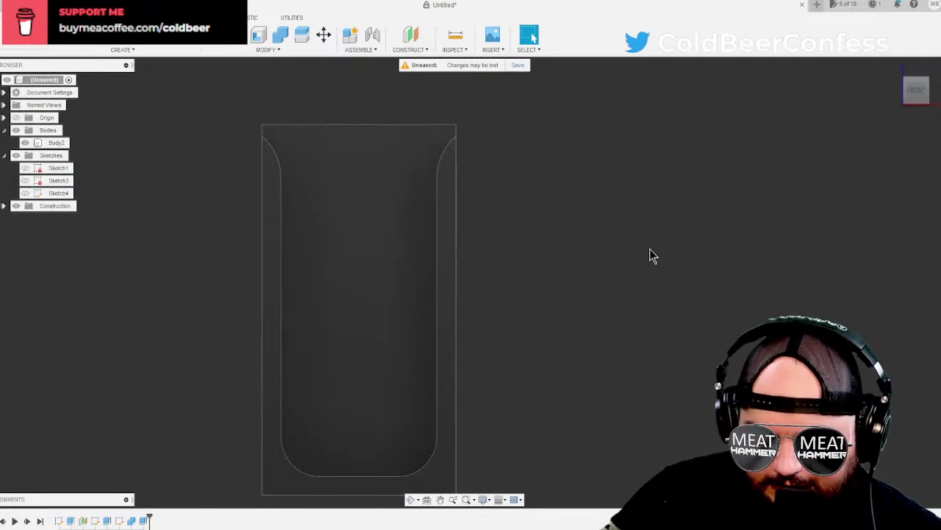
left_click(410, 503)
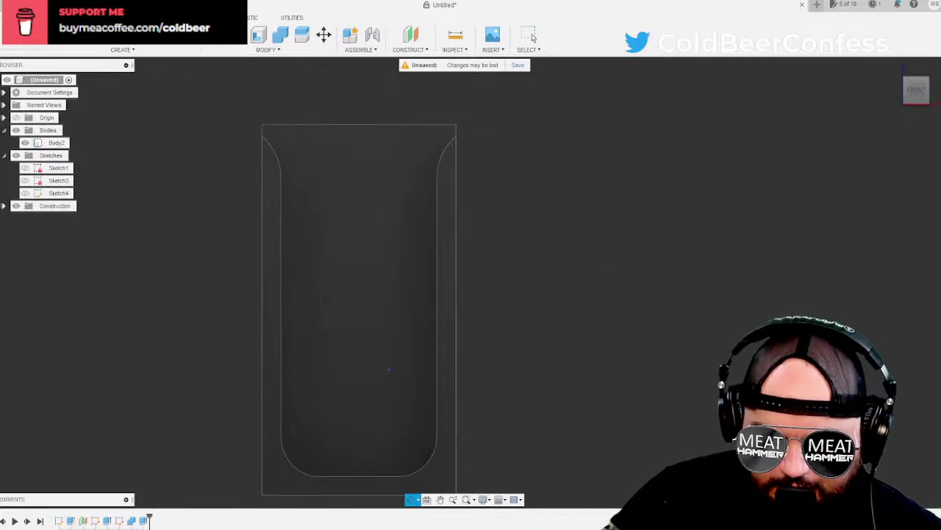
left_click_drag(412, 471, 413, 426)
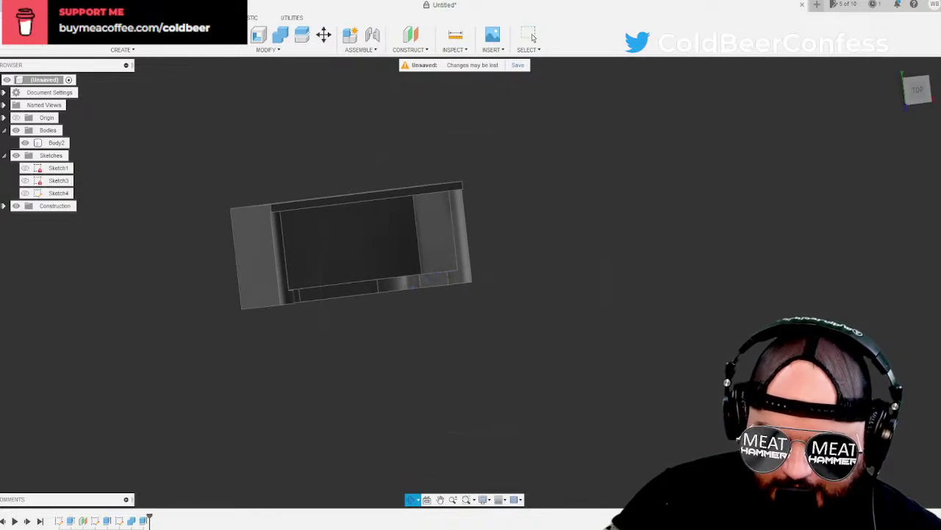
left_click_drag(413, 426, 490, 437)
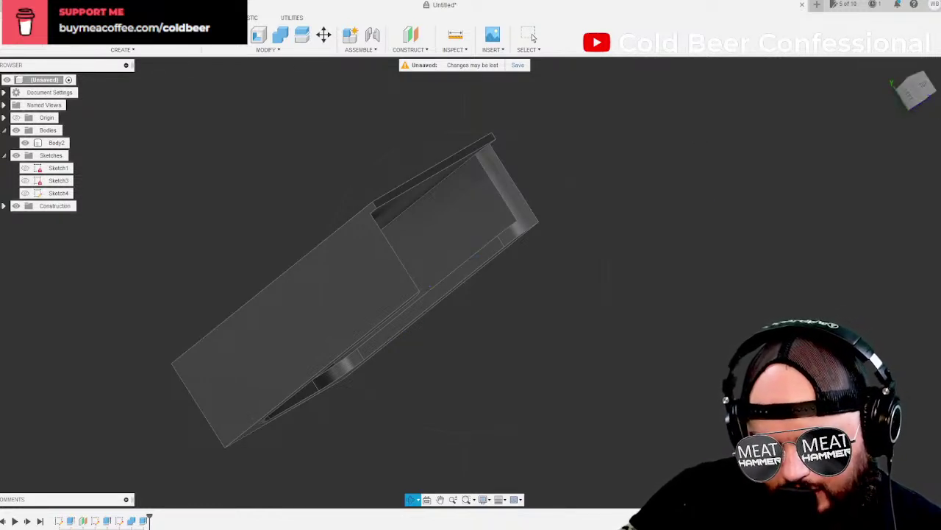
middle_click_drag(475, 256, 395, 276, "shift")
middle_click_drag(381, 197, 321, 267, "shift")
left_click(461, 56)
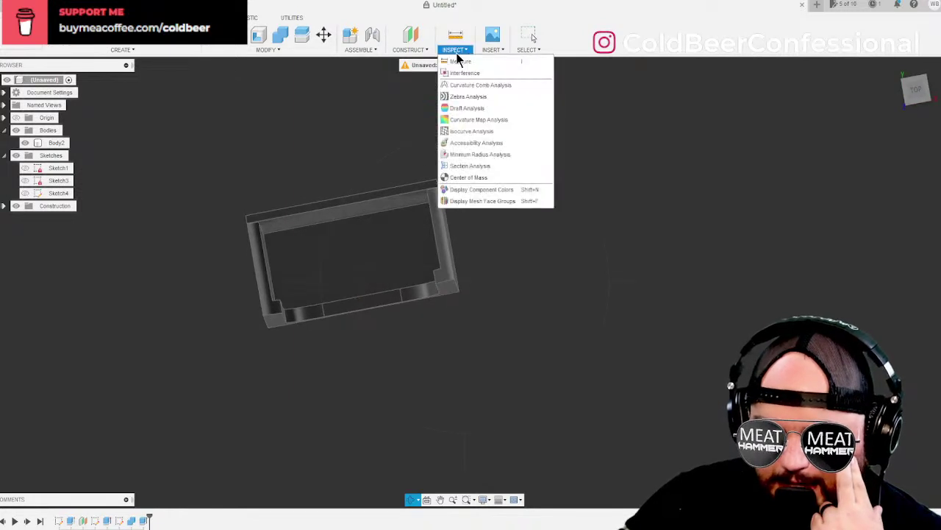
left_click(457, 66)
left_click(338, 210)
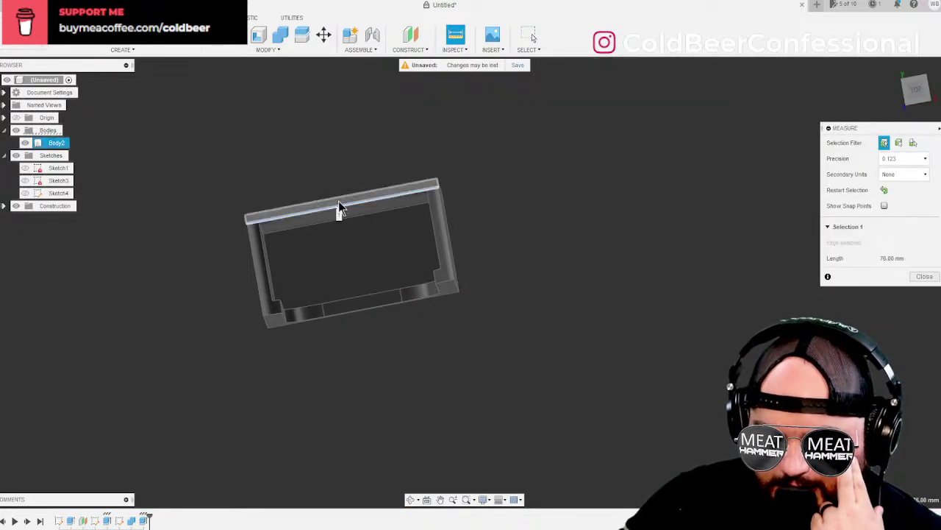
left_click(348, 194)
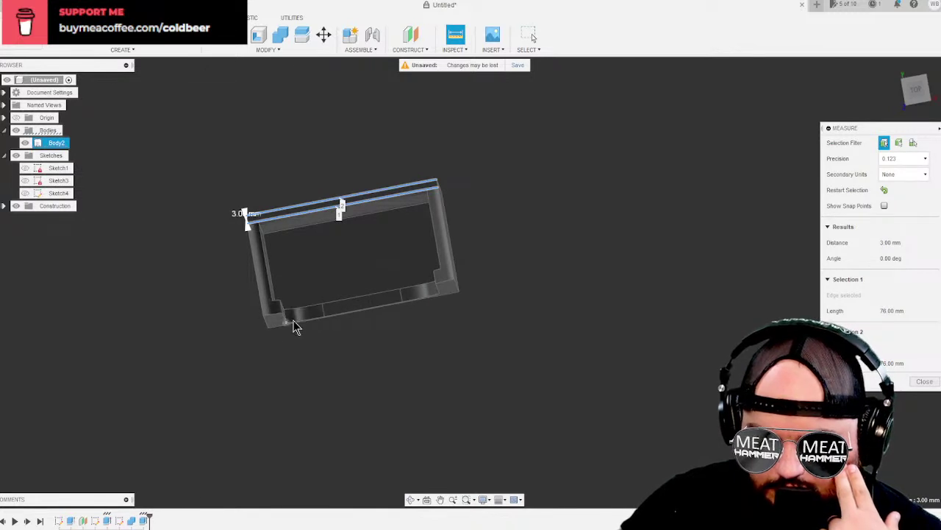
Measure the distance from the back wall's inner edge to the front lip's inner edge.
left_click(361, 302)
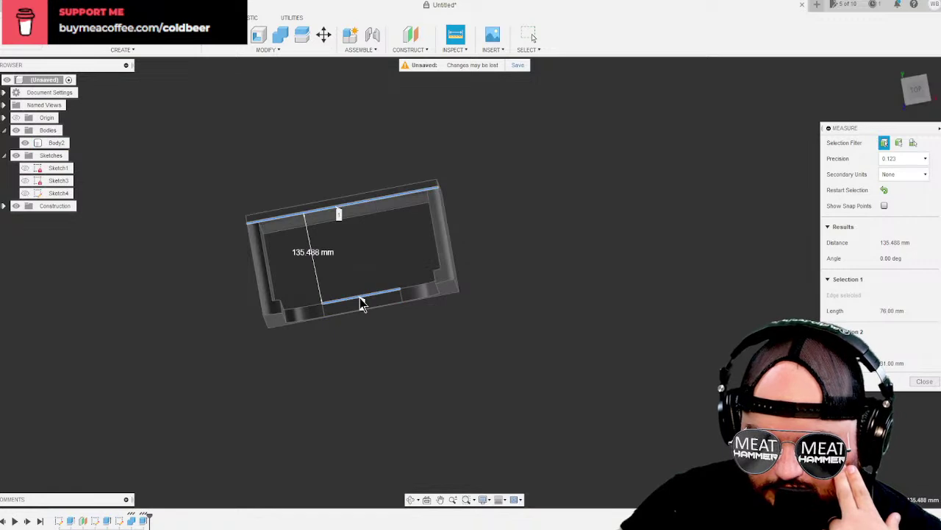
left_click(360, 208)
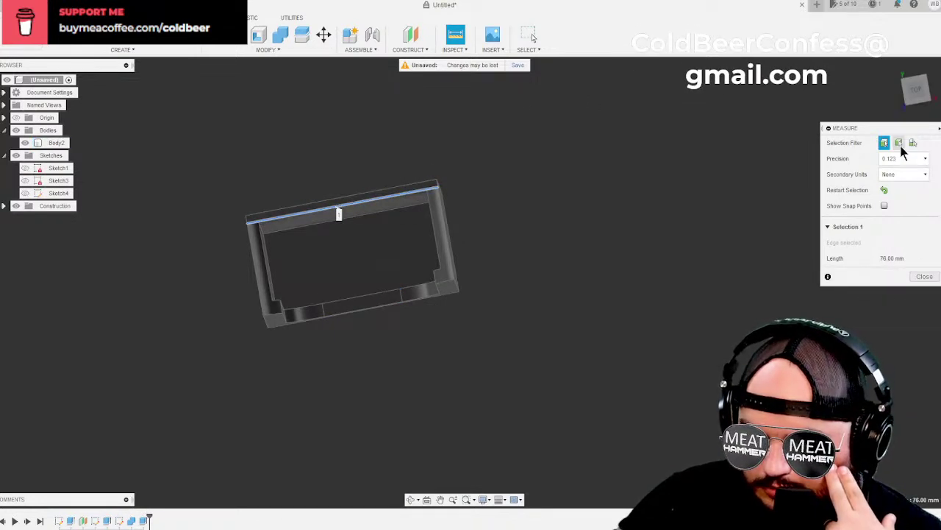
left_click(925, 275)
Measure the front lip's thickness between its straight outer and inner edges.
left_click(456, 52)
left_click(459, 66)
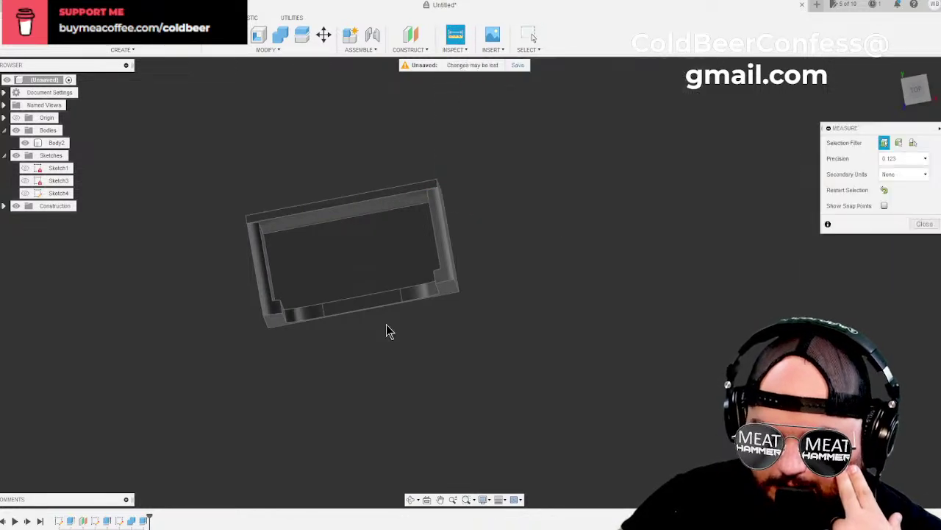
left_click(365, 312)
left_click(362, 300)
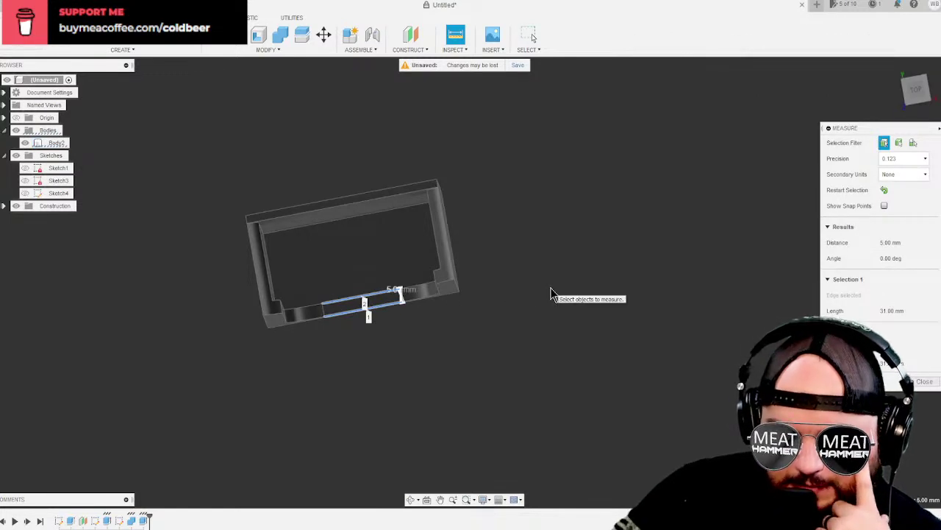
scroll(515, 269, "up", 5)
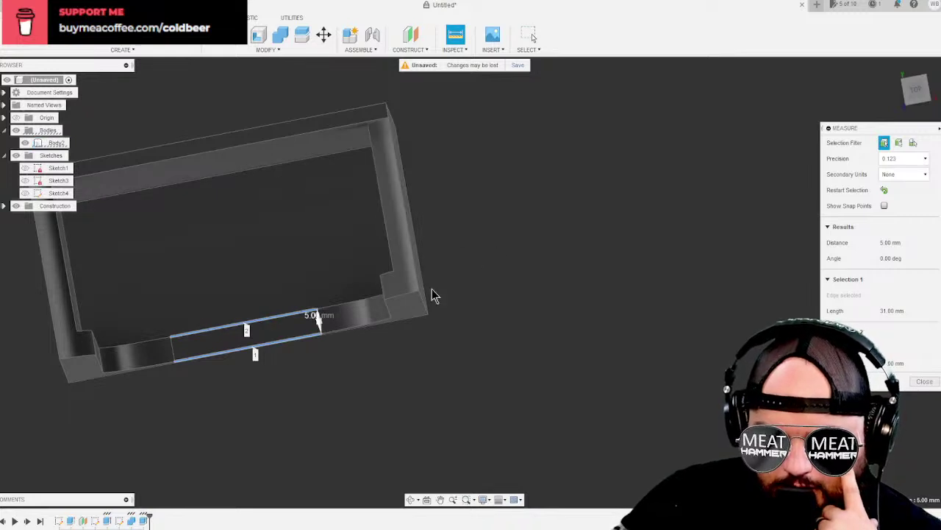
left_click(923, 381)
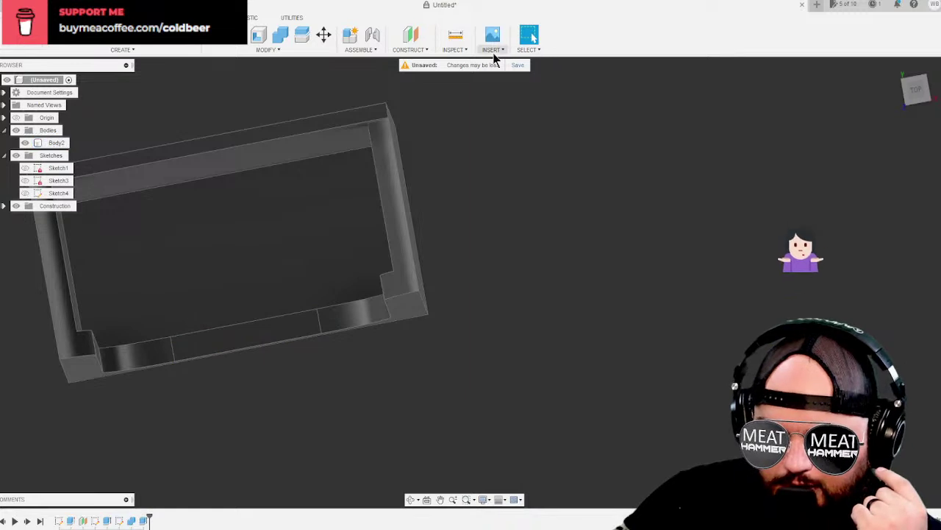
Measure the cavity's depth from the bottom's back edge to the front lip's inner edge.
left_click(452, 50)
left_click(456, 69)
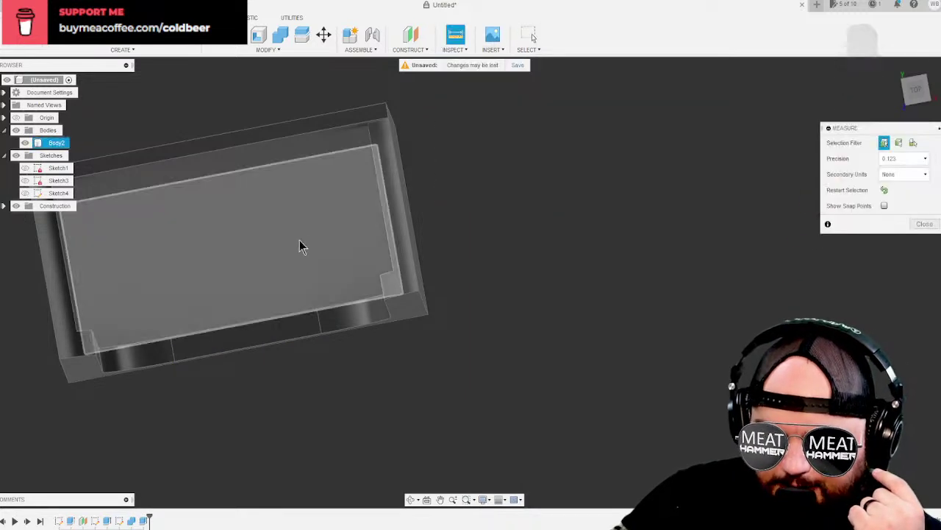
left_click(239, 180)
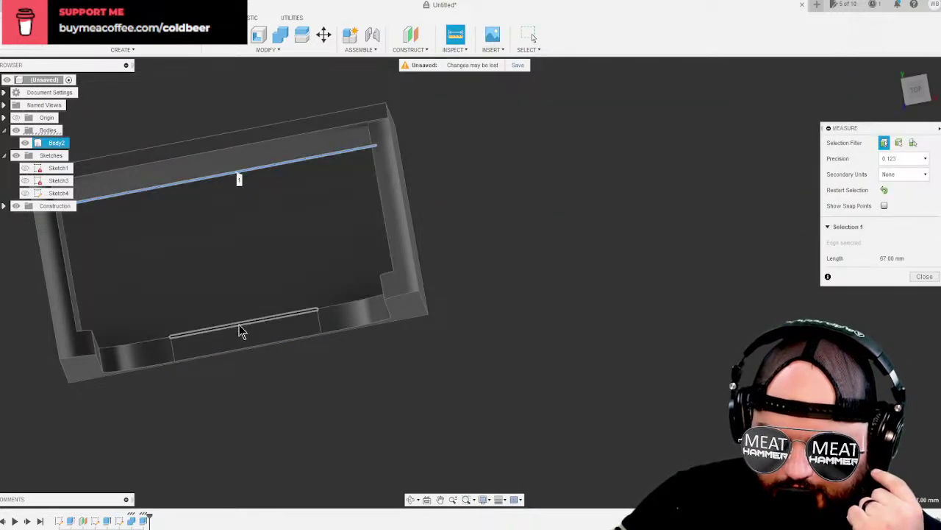
left_click(251, 321)
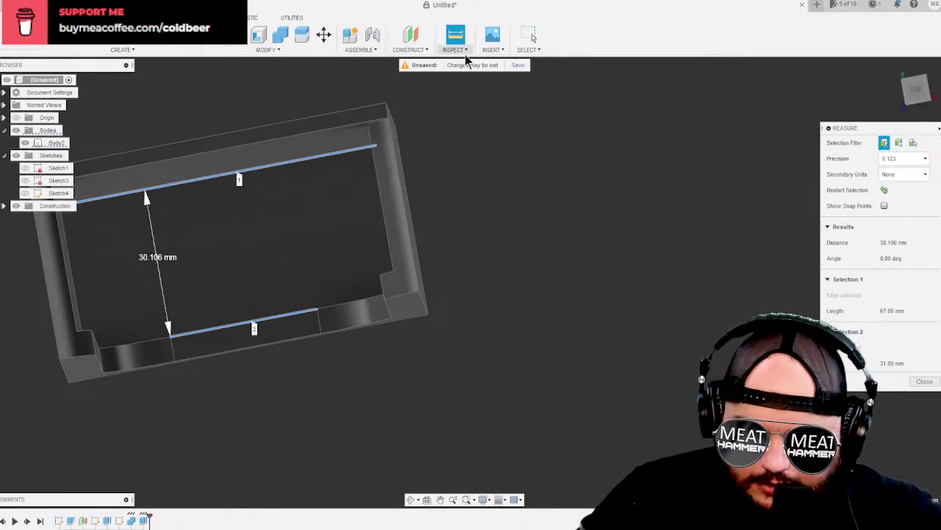
left_click(924, 381)
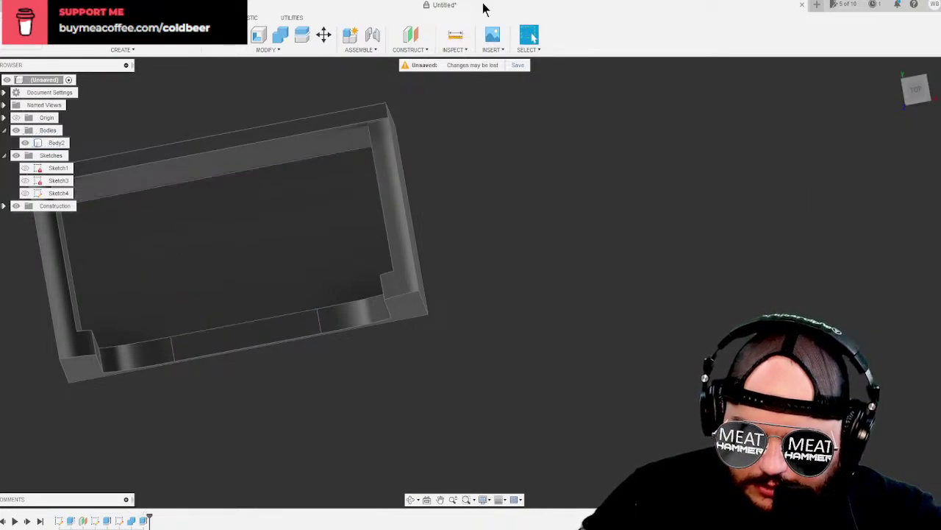
Measure the cavity's inner width between its two side edges.
left_click(456, 50)
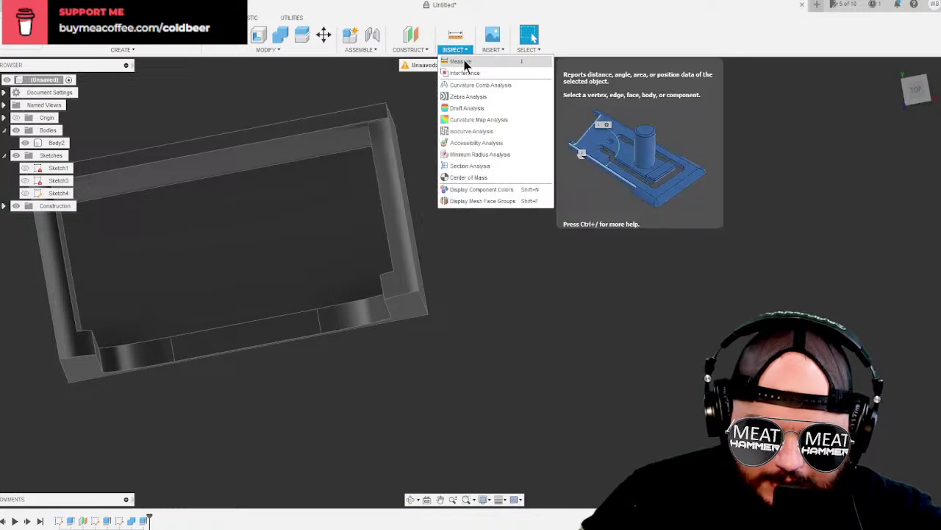
left_click(460, 69)
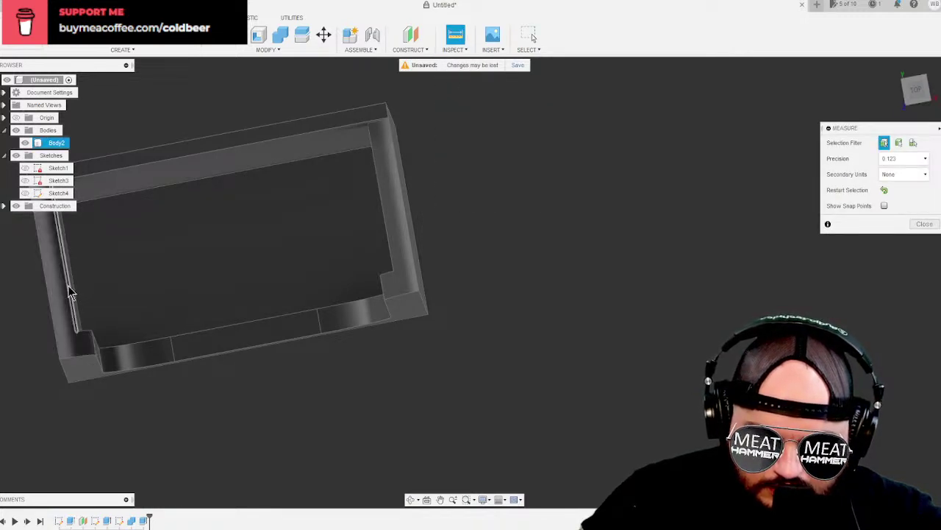
left_click(70, 291)
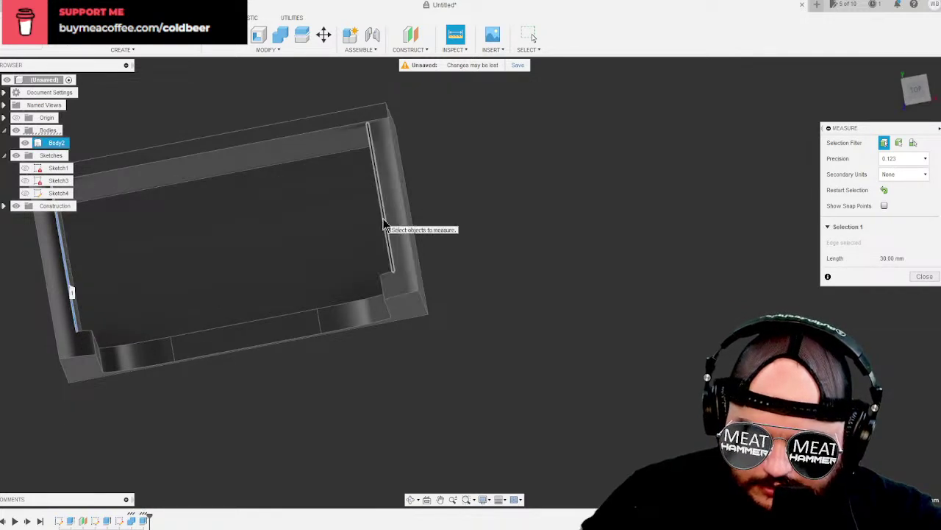
left_click(383, 224)
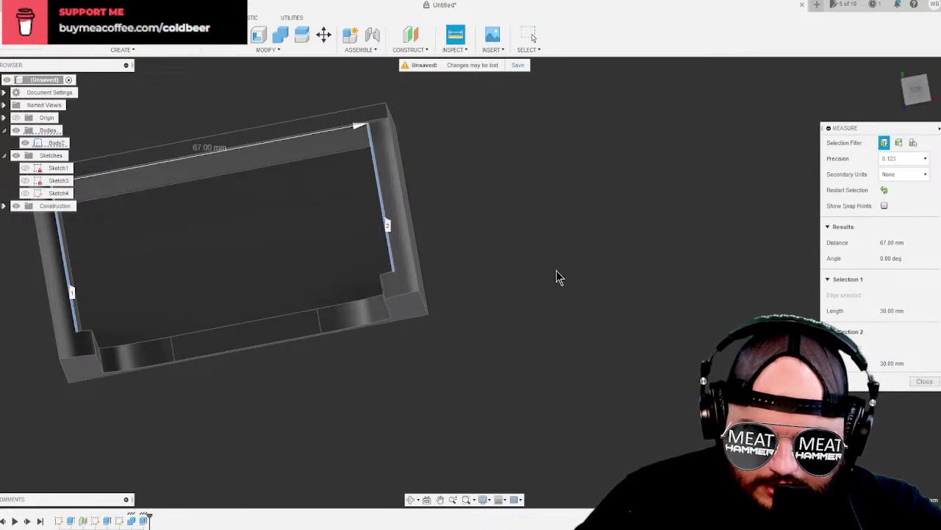
Measure the distance from one inner side edge of the cavity to the outer face of the opposite side wall.
left_click(412, 502)
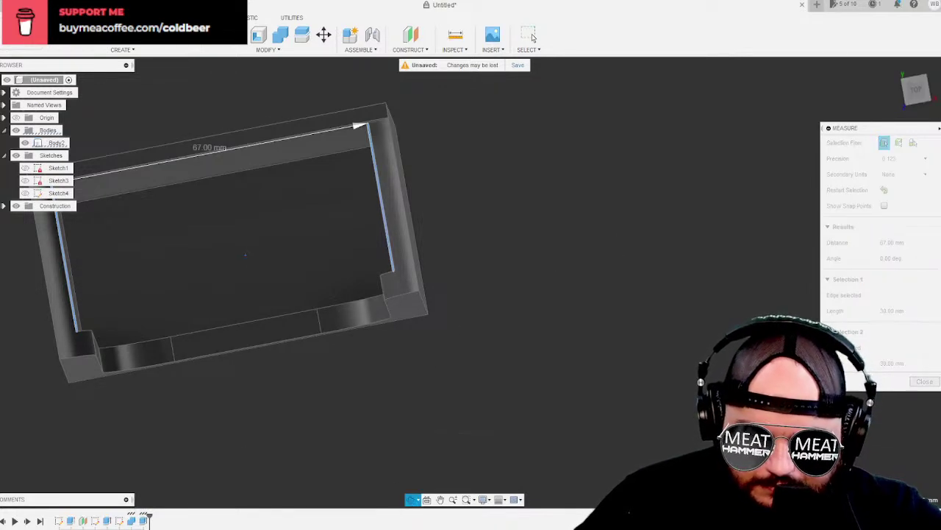
left_click_drag(242, 252, 299, 205)
middle_click_drag(278, 225, 276, 412)
left_click(435, 294)
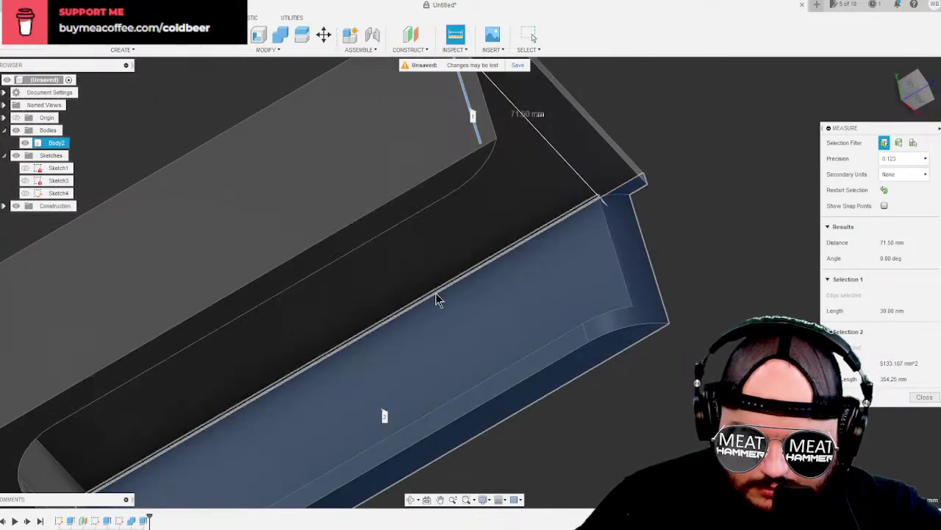
middle_click_drag(475, 295, 492, 360)
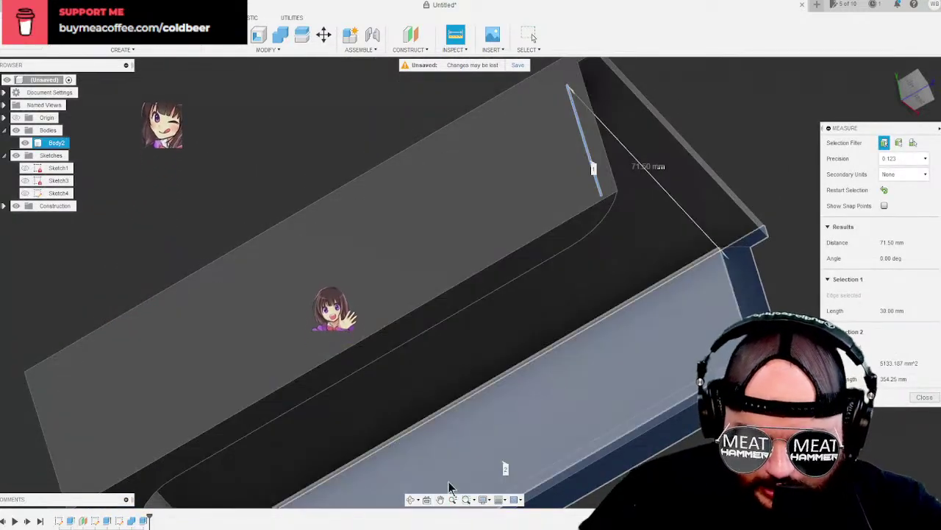
middle_click_drag(702, 294, 611, 262)
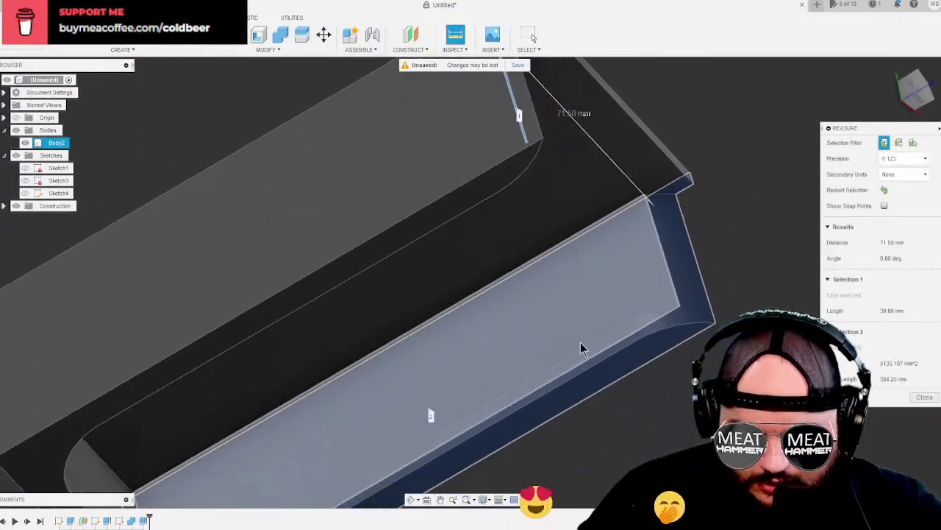
left_click(412, 499)
left_click_drag(441, 295, 462, 65)
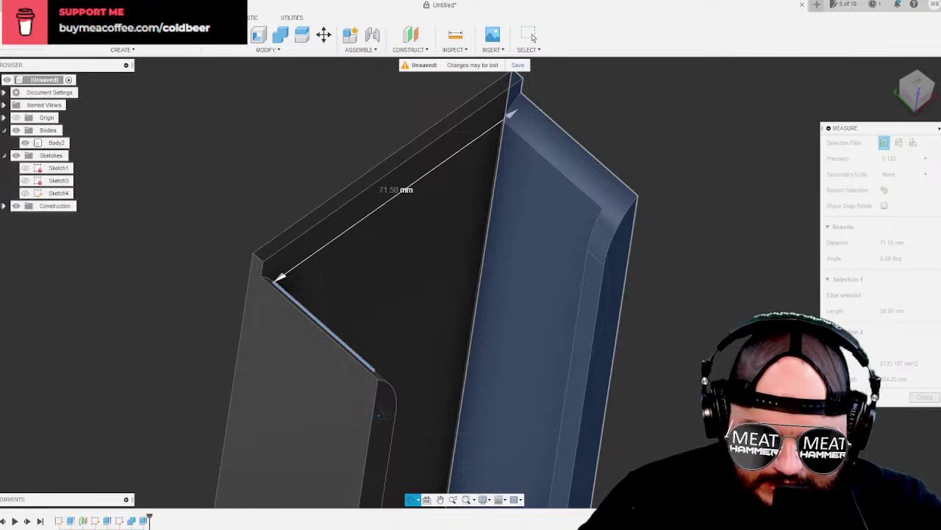
left_click_drag(532, 36, 533, 36)
middle_click_drag(441, 279, 495, 245, "shift")
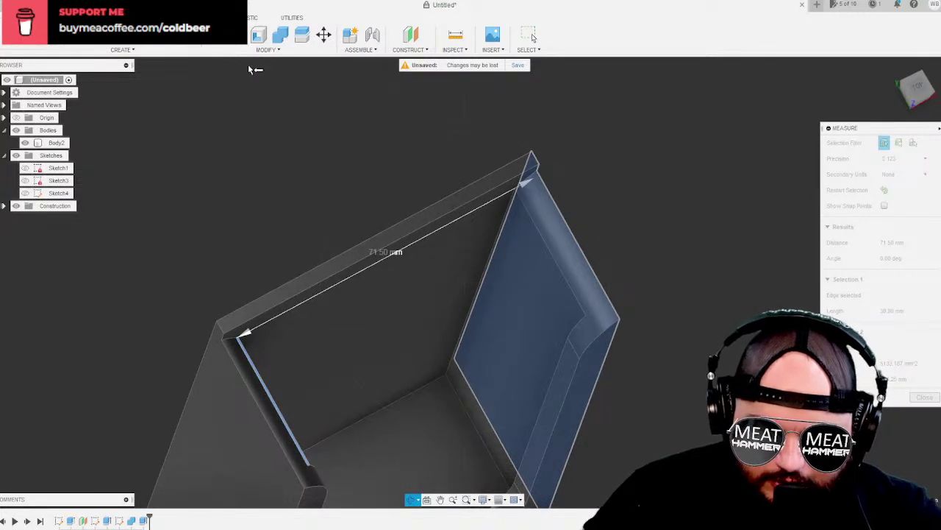
Examine the case's side walls from the top and at an angle, and end the measurement.
left_click(267, 50)
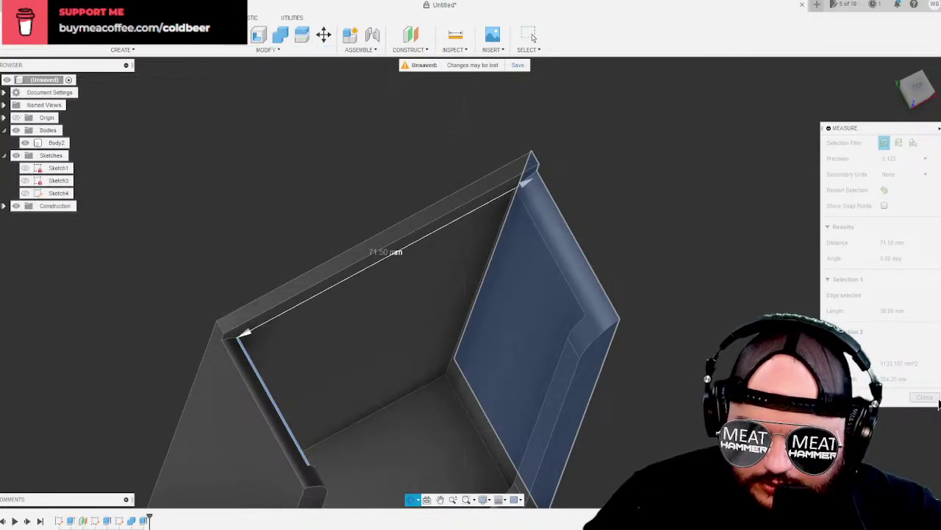
middle_click_drag(481, 211, 473, 250)
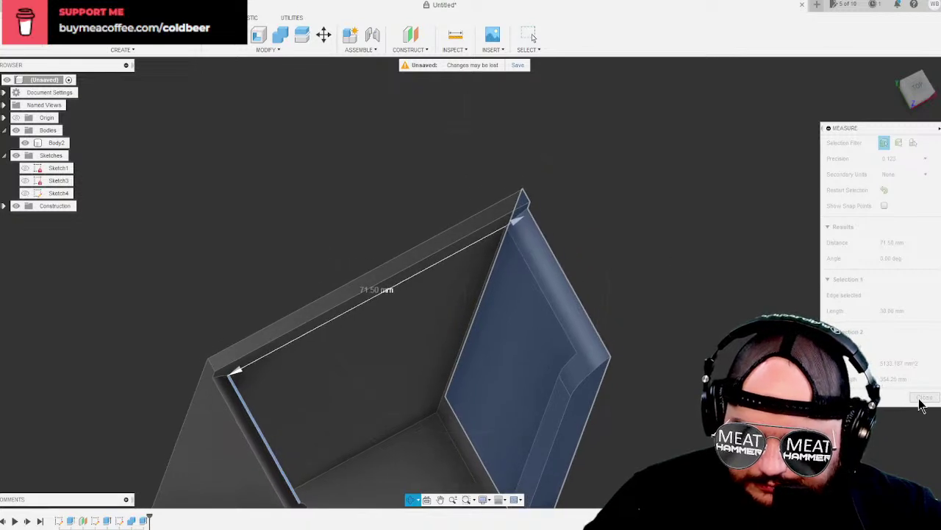
left_click(919, 91)
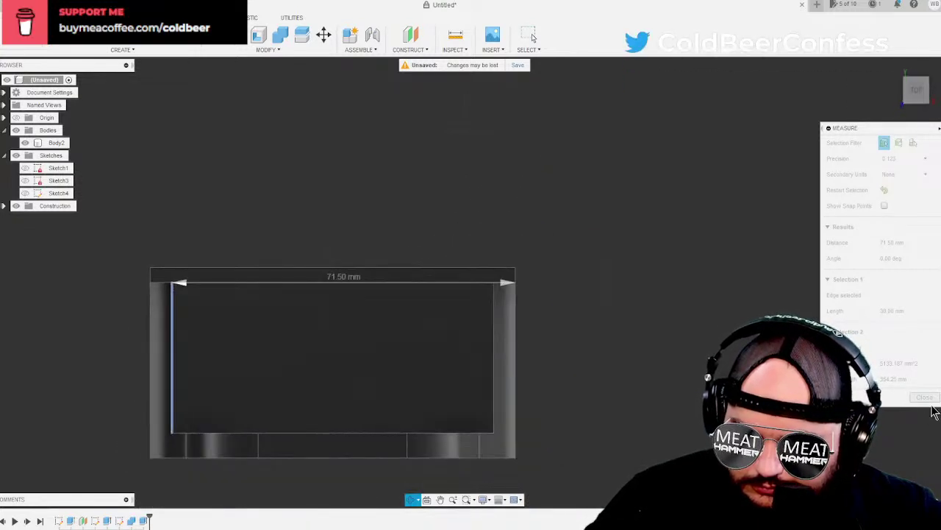
middle_click_drag(460, 148, 608, 227, "shift")
right_click(607, 227)
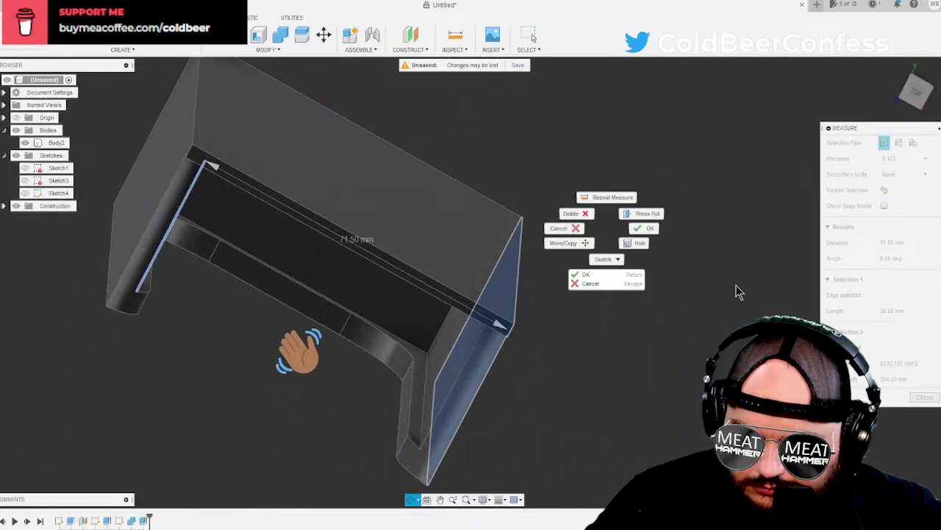
left_click(738, 292)
mouse_move(446, 329)
middle_mouse_down("shift")
mouse_move(477, 309)
mouse_move(456, 324)
middle_mouse_up("shift")
middle_click_drag(481, 366, 469, 300)
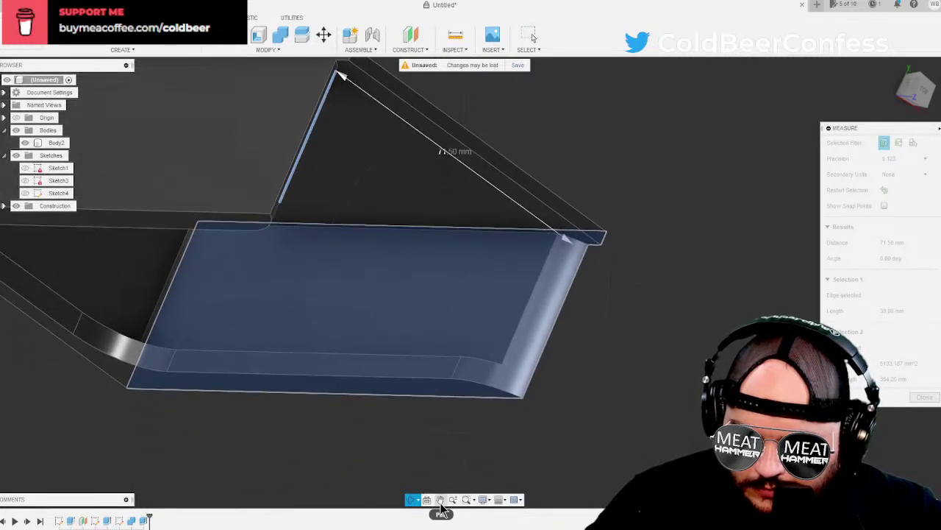
left_click(532, 48)
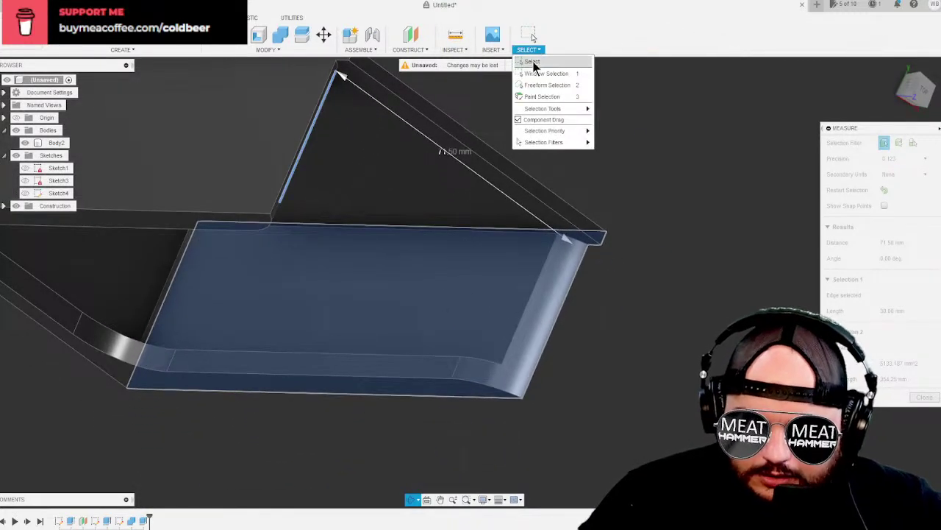
left_click(533, 61)
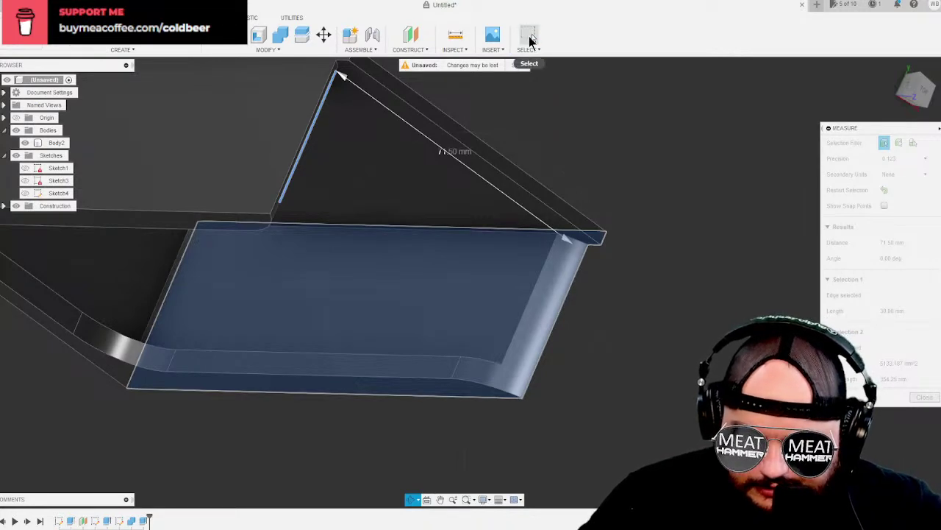
left_click(530, 37)
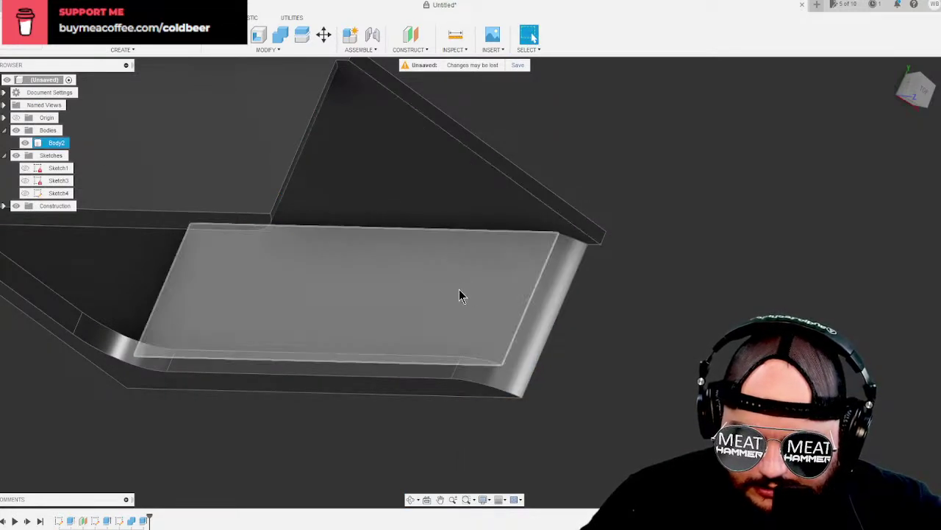
Offset the inner face of one cavity side wall by -1 mm with Press Pull.
left_click(269, 49)
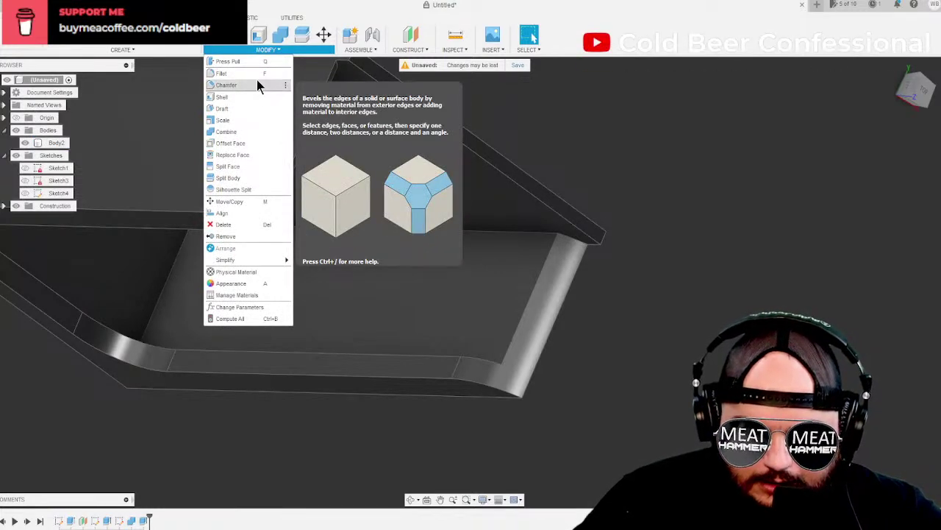
left_click(258, 62)
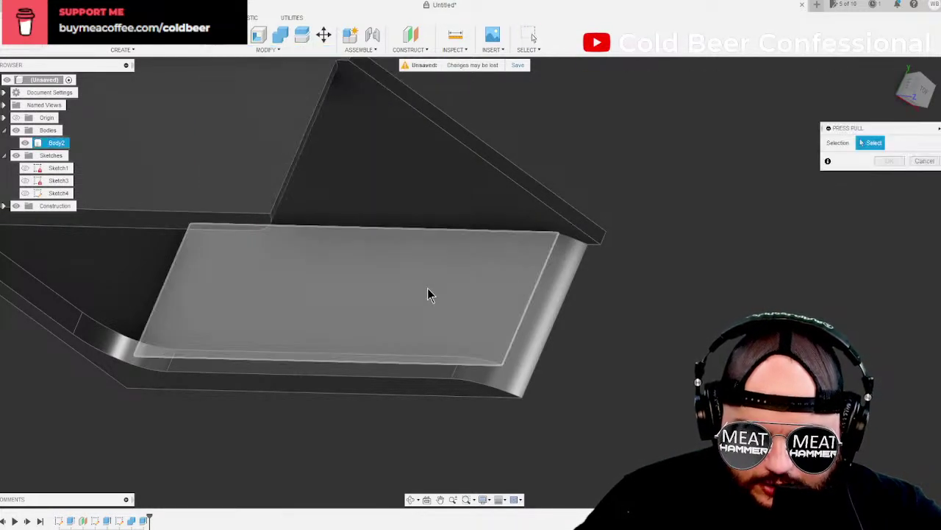
left_click(430, 294)
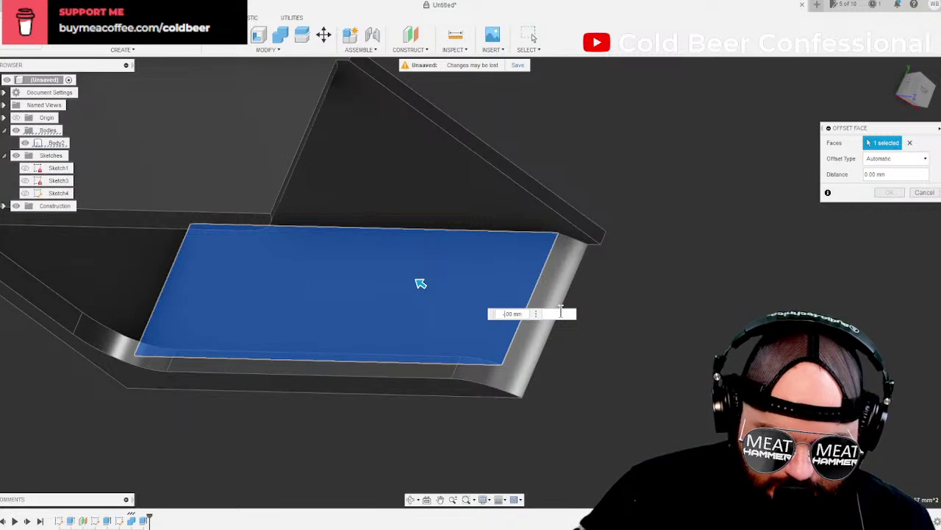
type("-1")
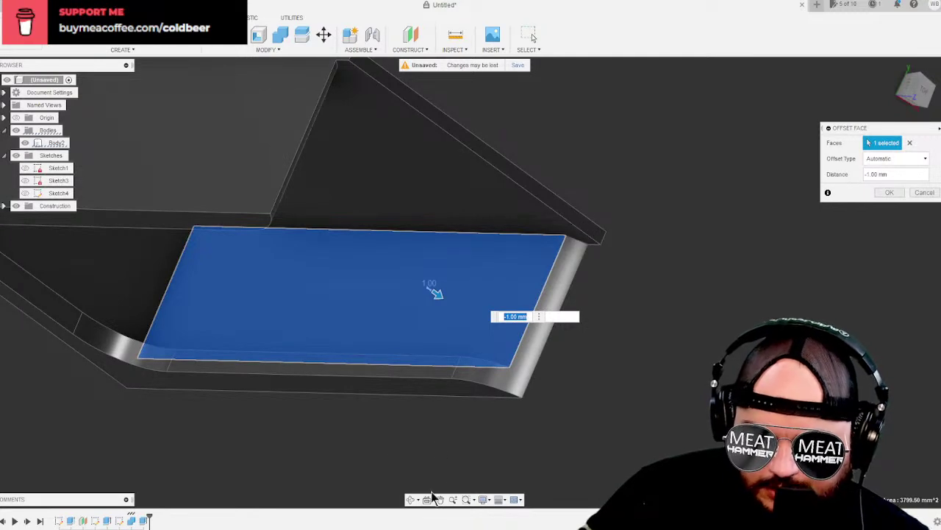
left_click(412, 500)
left_click_drag(470, 294, 371, 247)
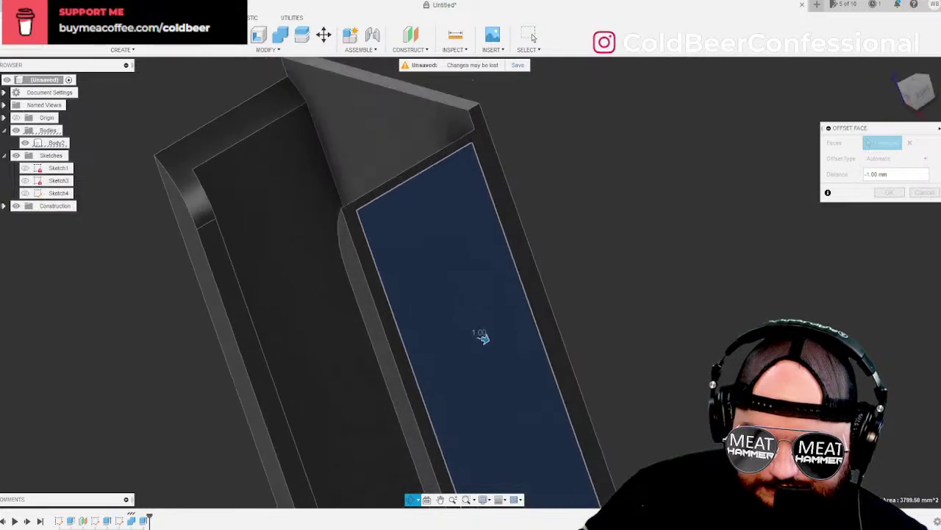
left_click(530, 37)
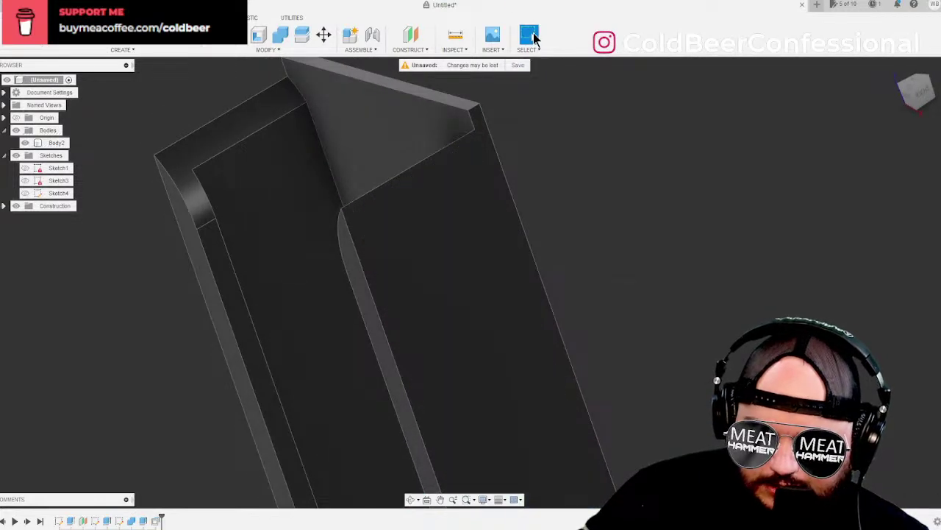
Offset the inner face of the opposite cavity side wall by -1 mm with Press Pull.
left_click(268, 49)
left_click(256, 59)
left_click(270, 201)
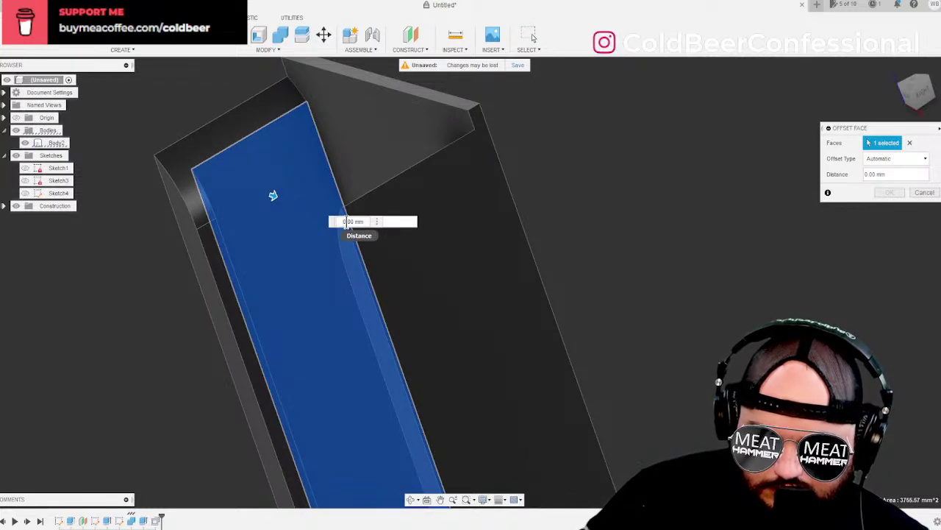
type("-")
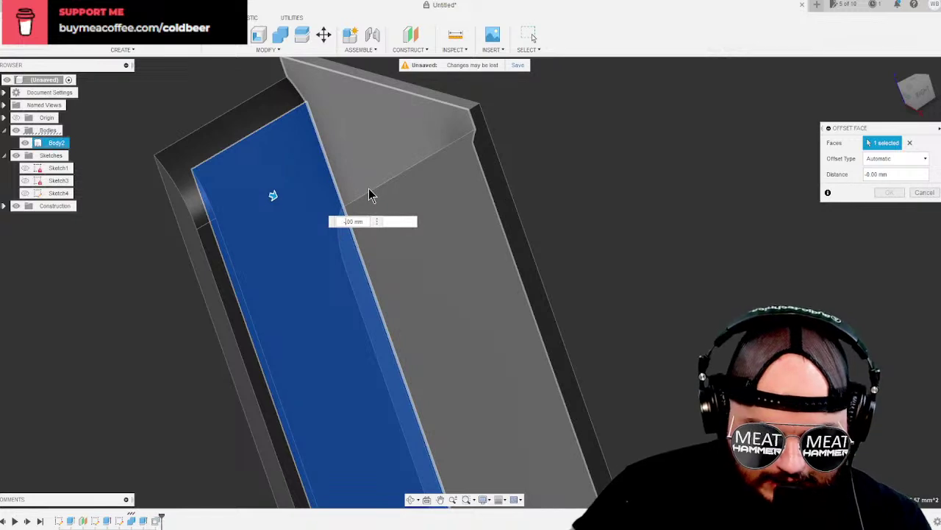
type("1")
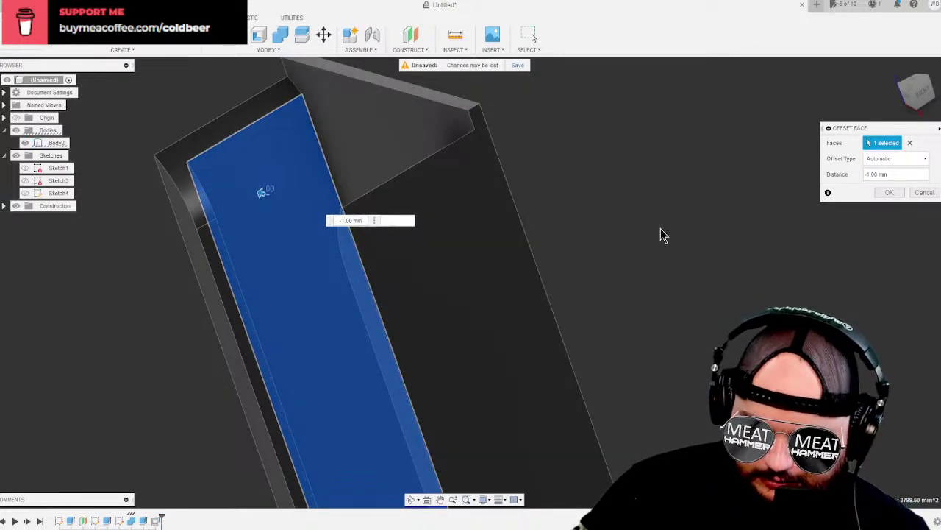
Offset the selected large face inside the pocket by -1 mm.
key("Return")
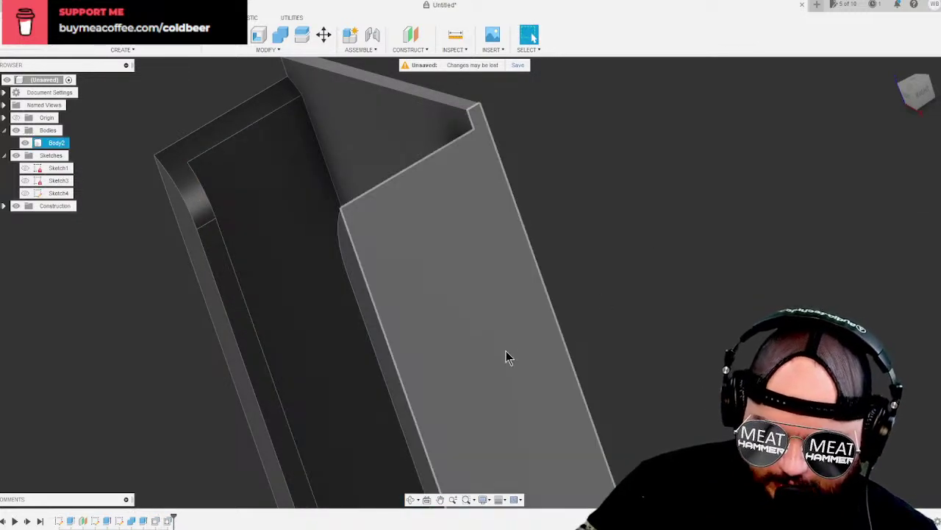
Press-pull the inner face of the U-shaped front lip by -2 mm, keeping the offset type Automatic.
left_click(414, 500)
left_click_drag(441, 368, 519, 297)
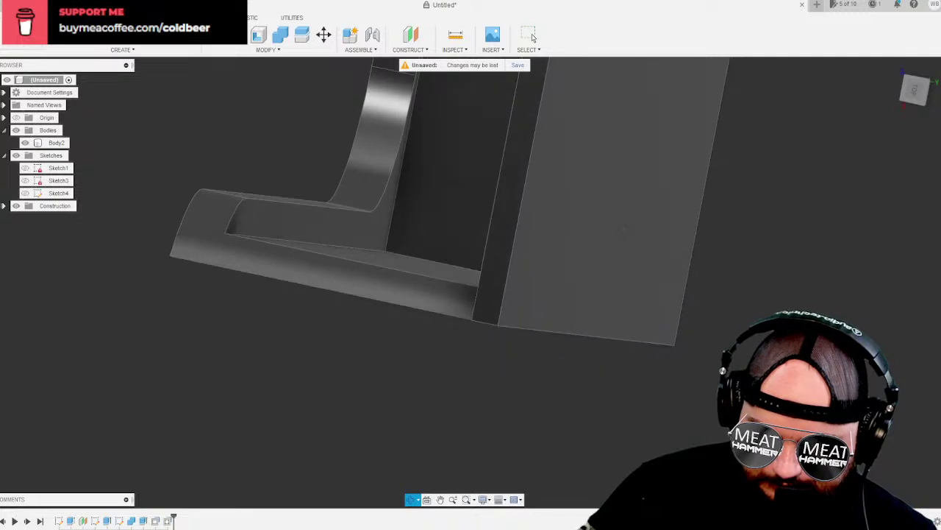
middle_click_drag(457, 217, 369, 527)
middle_click_drag(406, 246, 445, 88)
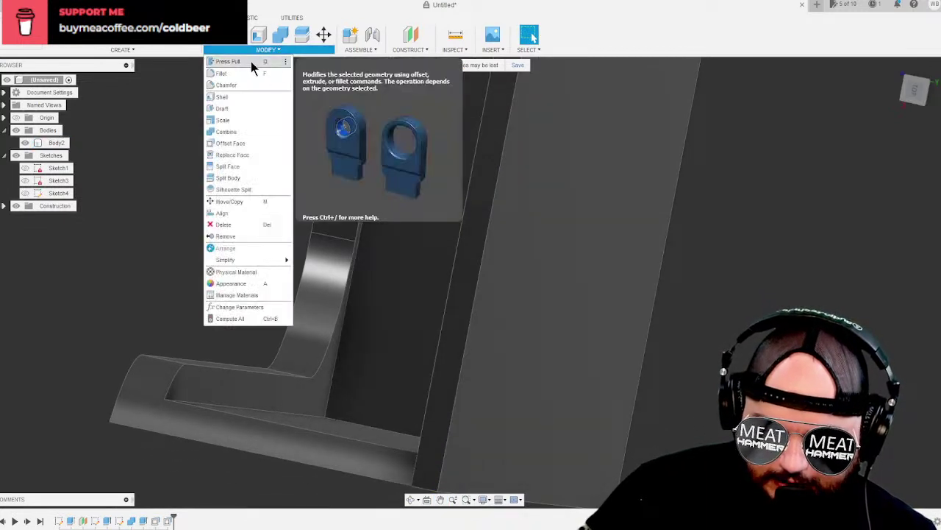
left_click(252, 63)
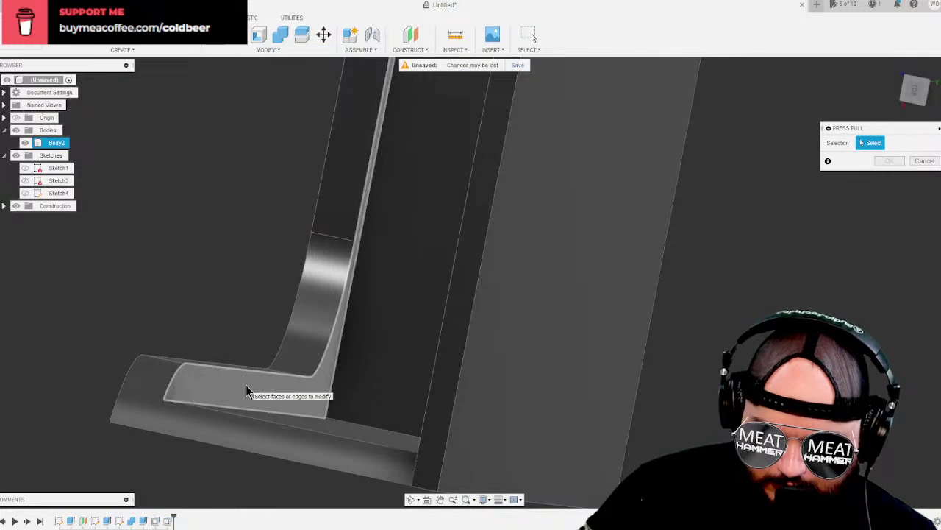
left_click(246, 384)
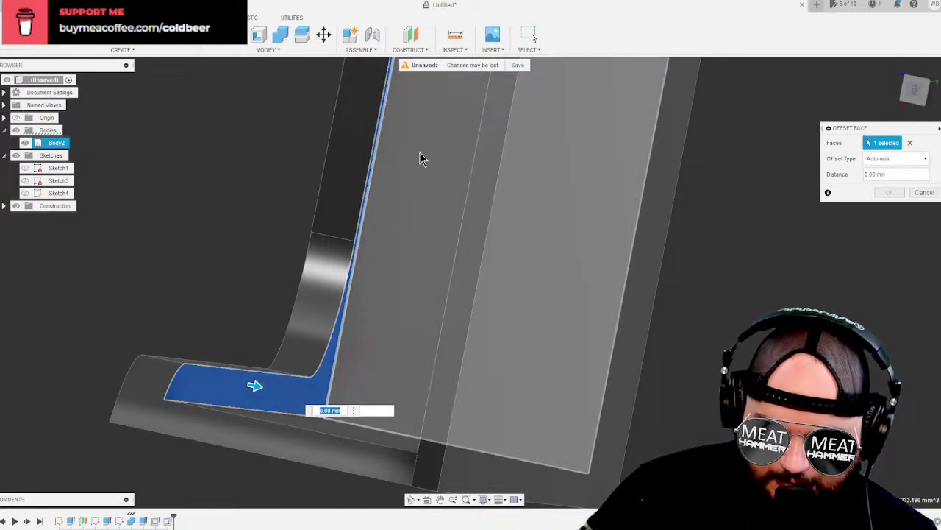
middle_click_drag(422, 152, 434, 432, "shift")
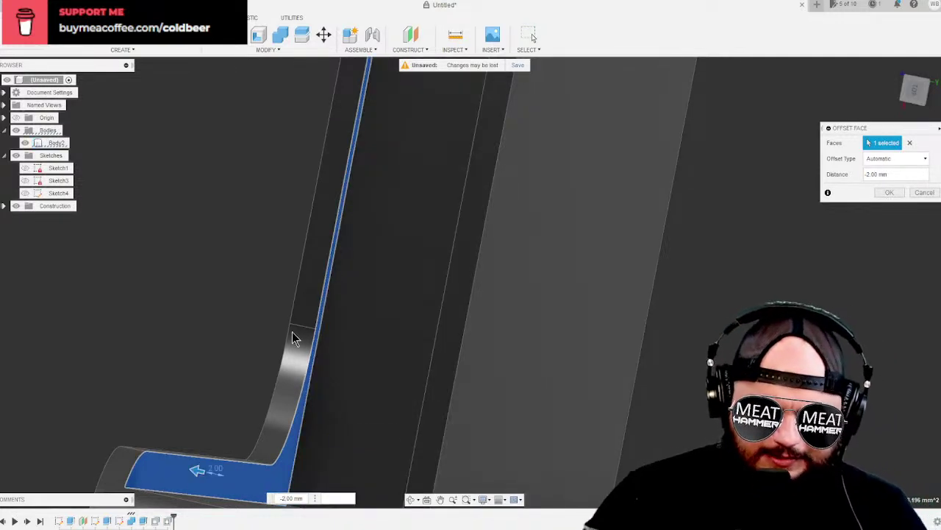
left_click(889, 193)
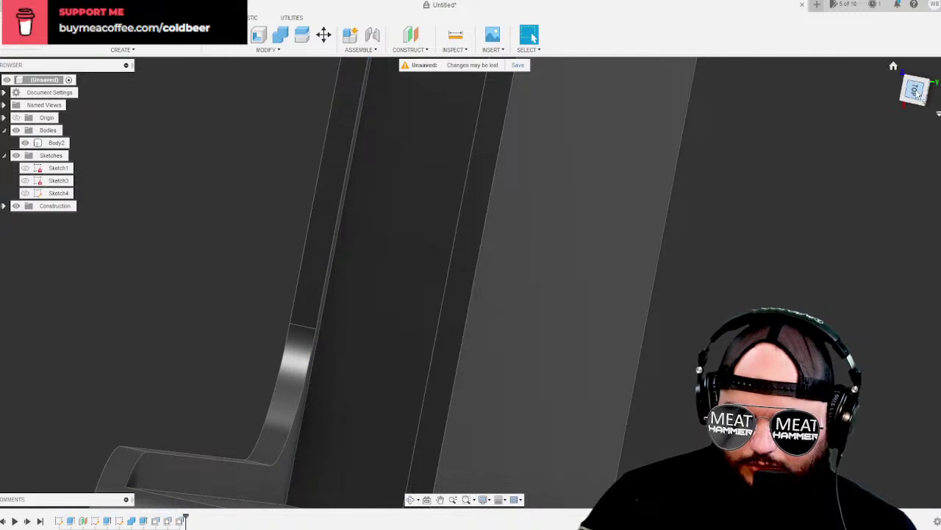
Examine the body's walls and rounded front cutout from the top, the front and an angled view.
left_click(916, 90)
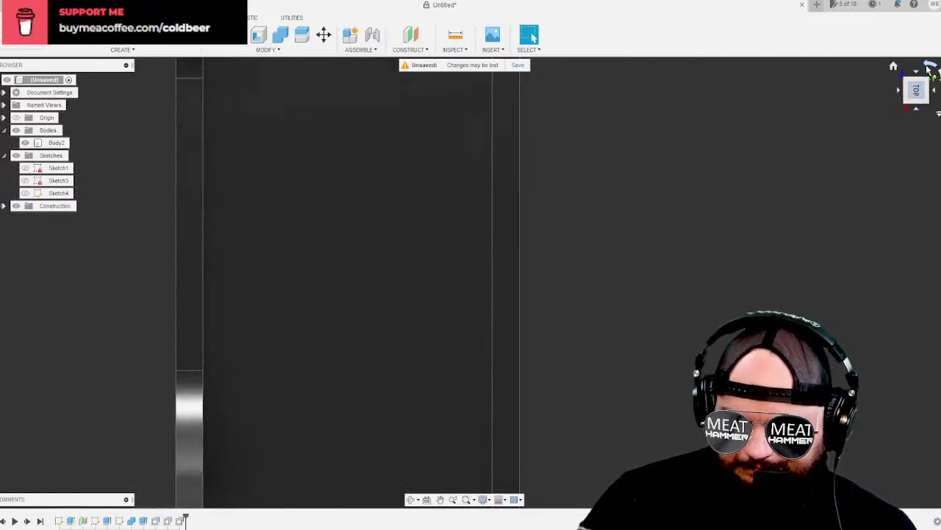
left_click(929, 66)
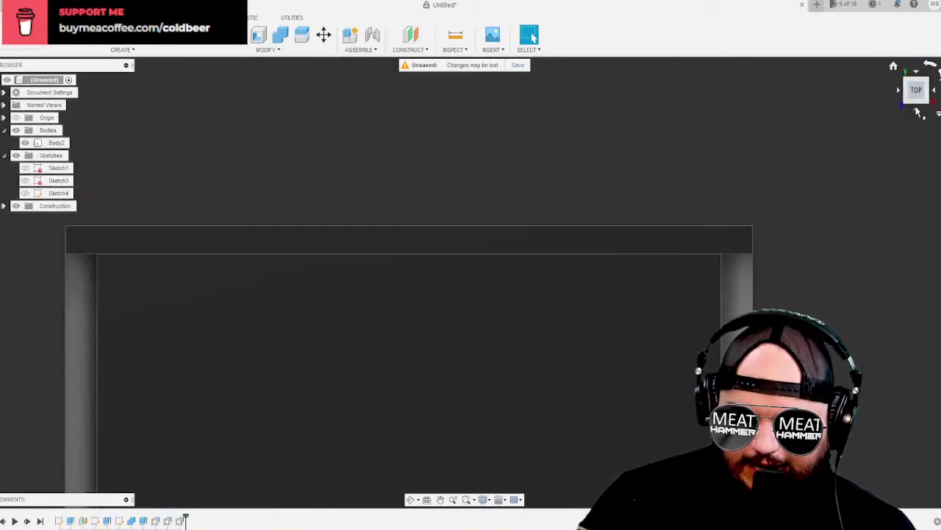
left_click(918, 112)
left_click(434, 259)
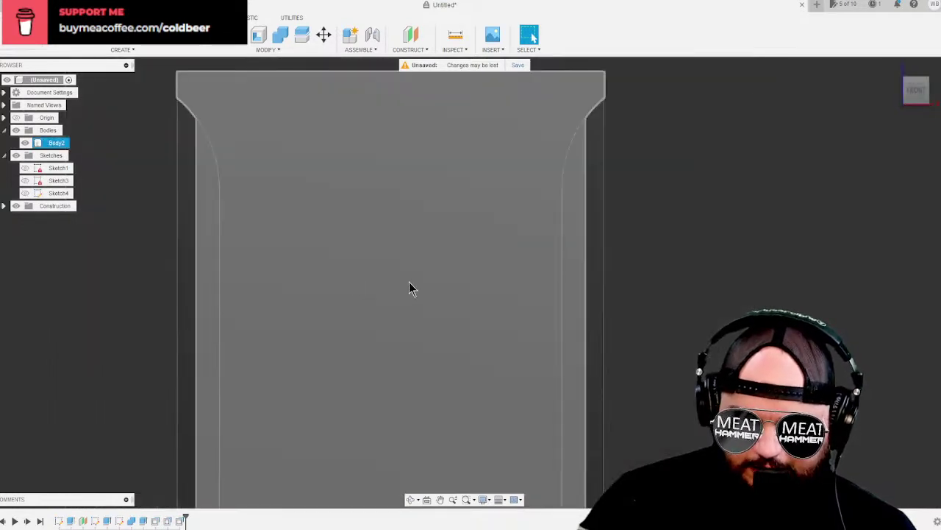
scroll(412, 279, "down", 3)
middle_click_drag(419, 330, 448, 192)
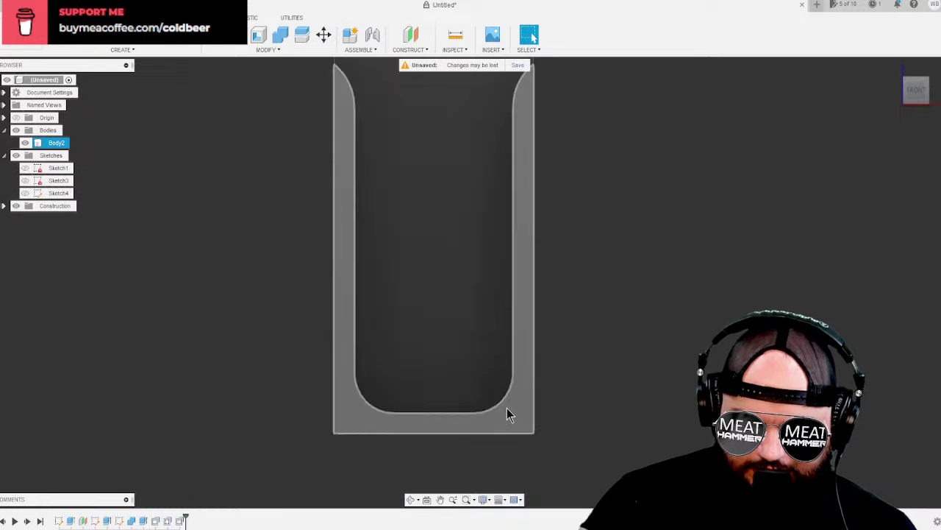
left_click(546, 307)
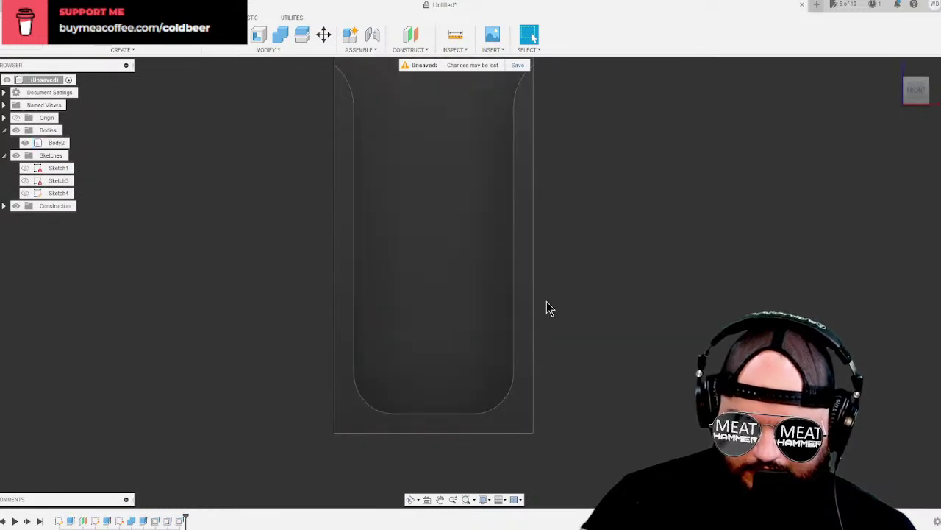
left_click(529, 301)
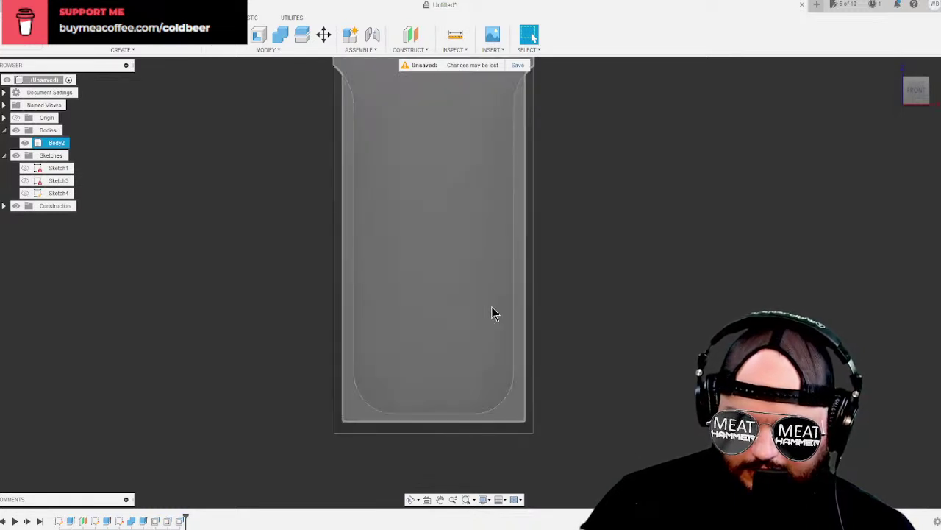
middle_click_drag(492, 311, 510, 336)
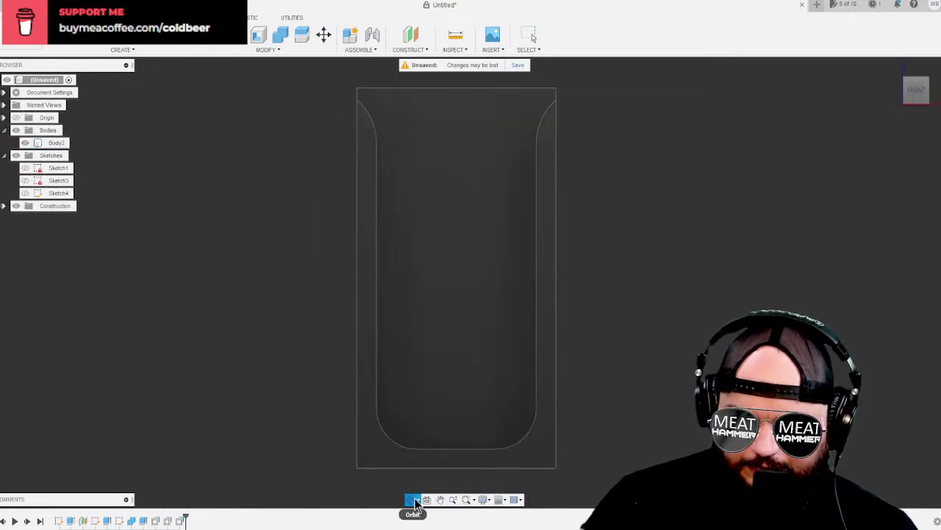
left_click(413, 500)
left_click_drag(456, 331, 463, 394)
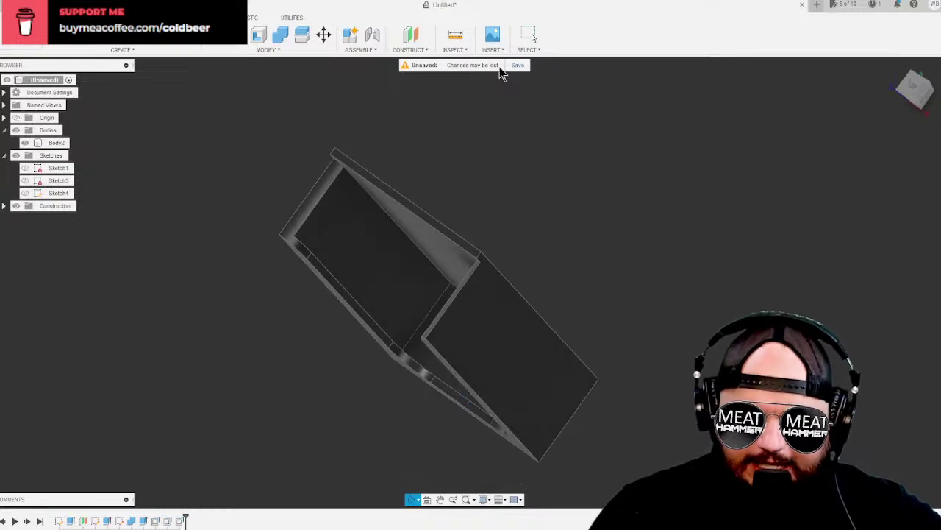
Try to chamfer the narrow end face of the back plate at 2, 1 and 1.5 mm, and remove that selection.
left_click(280, 50)
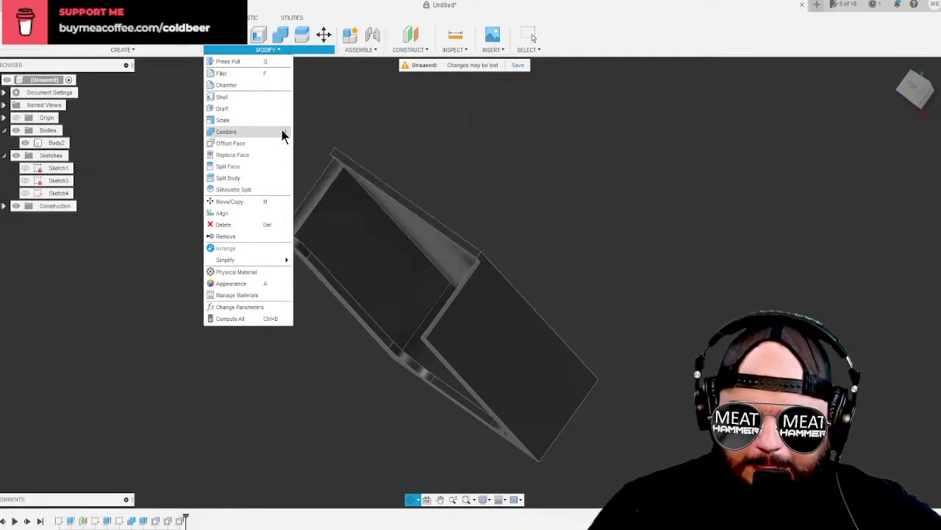
left_click(258, 85)
scroll(397, 206, "up", 5)
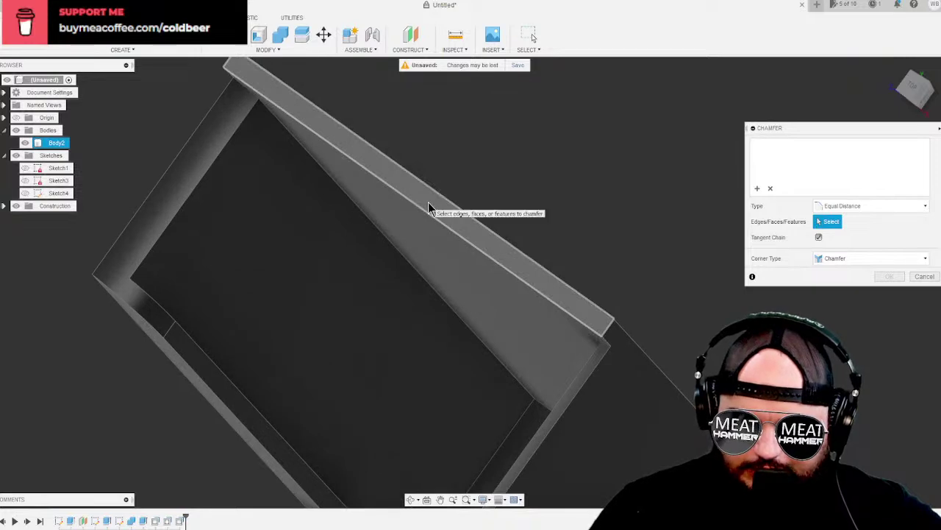
left_click(430, 208)
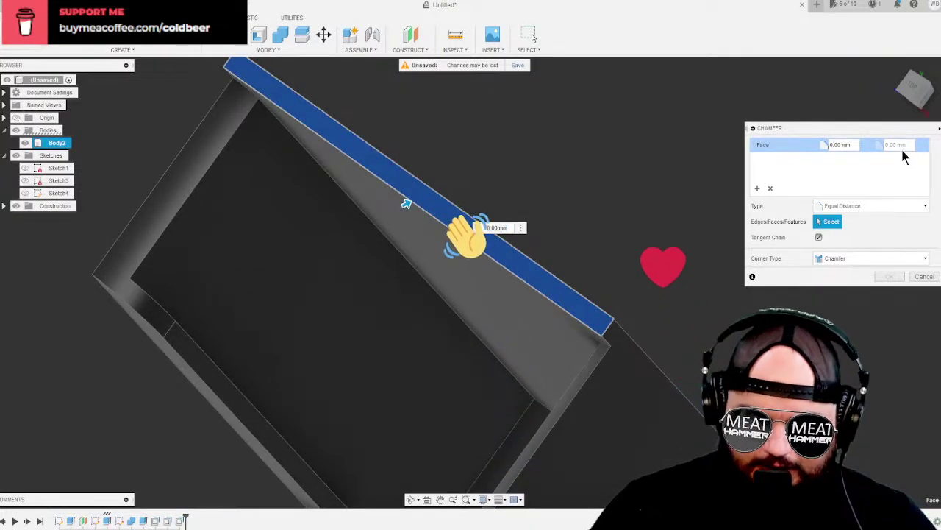
type("2")
key("Return")
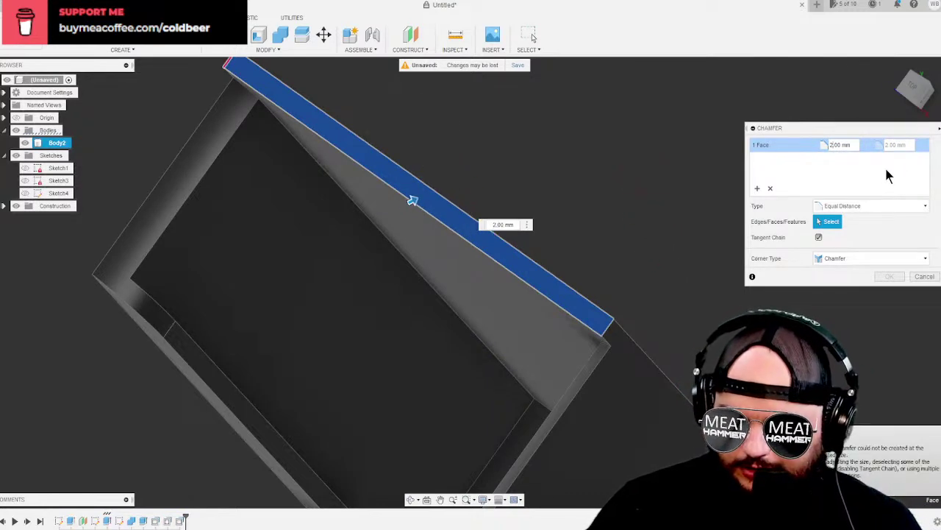
type("1")
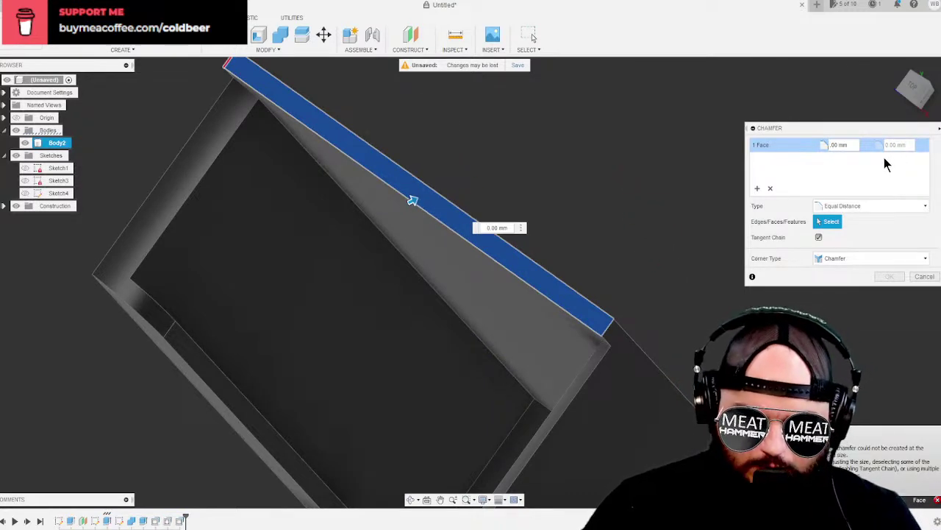
key("Return")
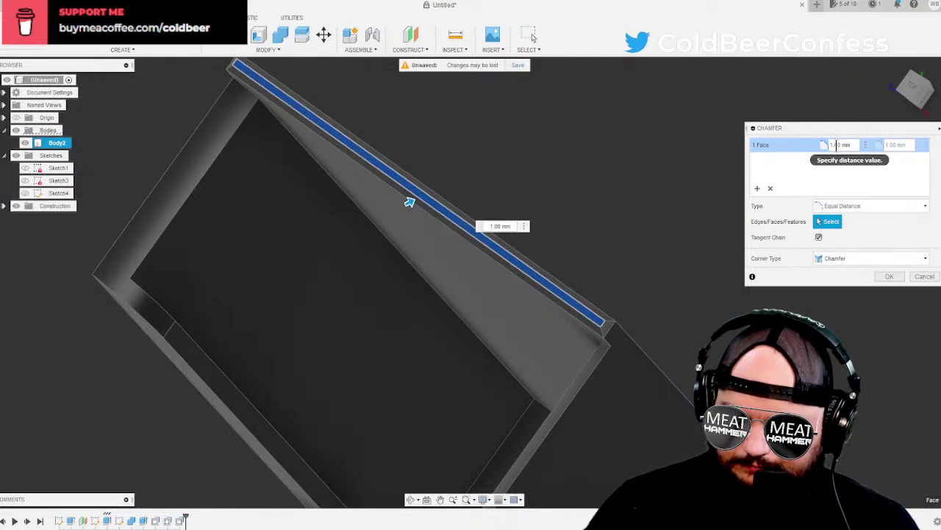
key("BackSpace")
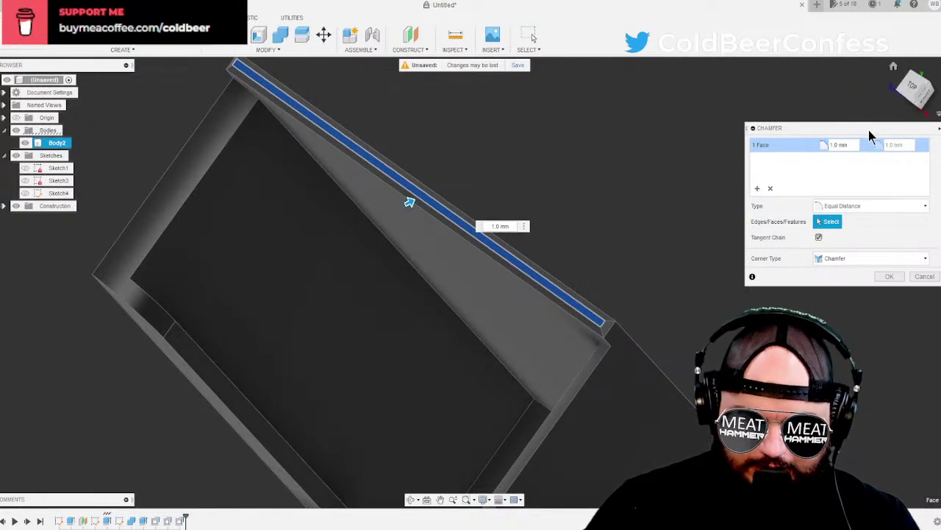
type("5")
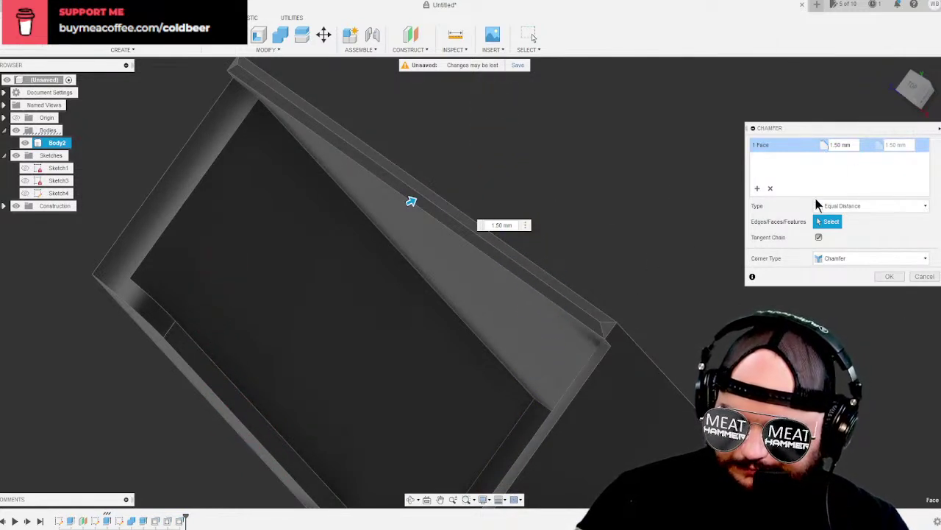
left_click(770, 189)
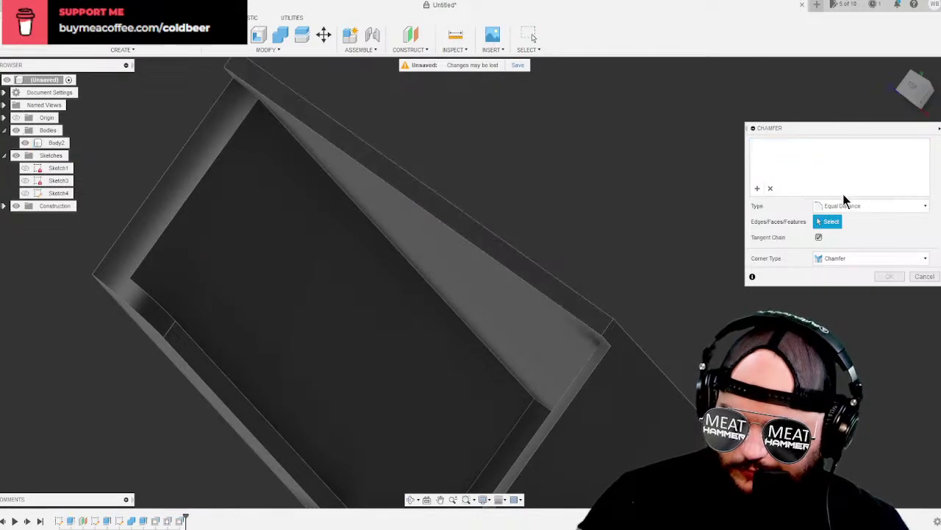
Chamfer the two long edges of the back plate's narrow end face by an equal distance of 1 mm.
left_click(557, 311)
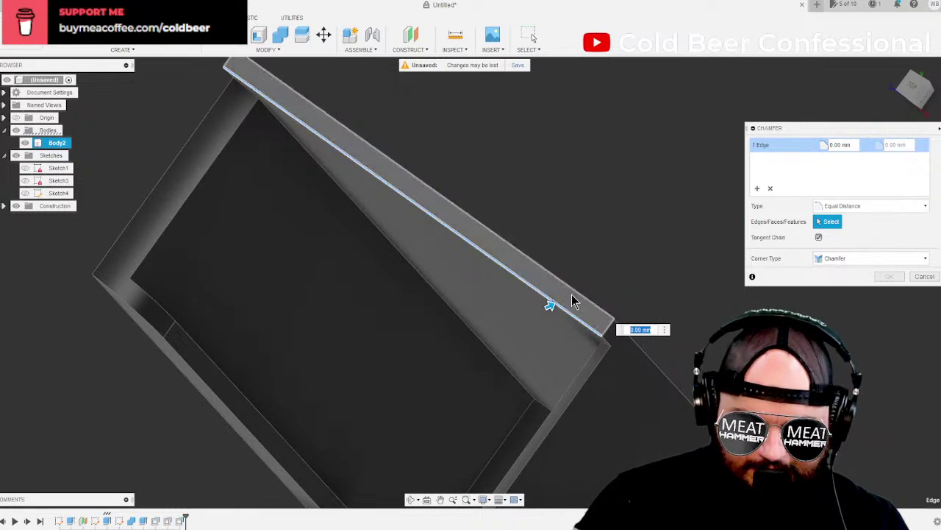
left_click(575, 297)
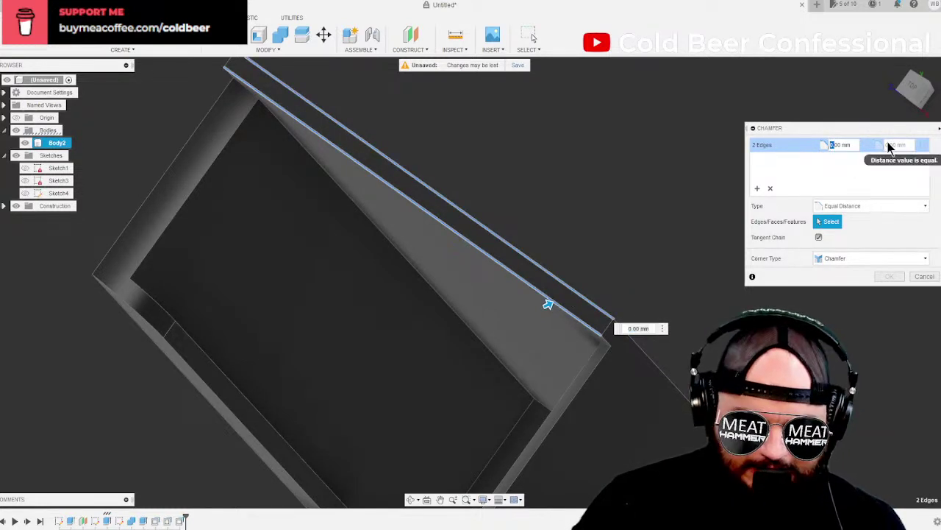
type("100")
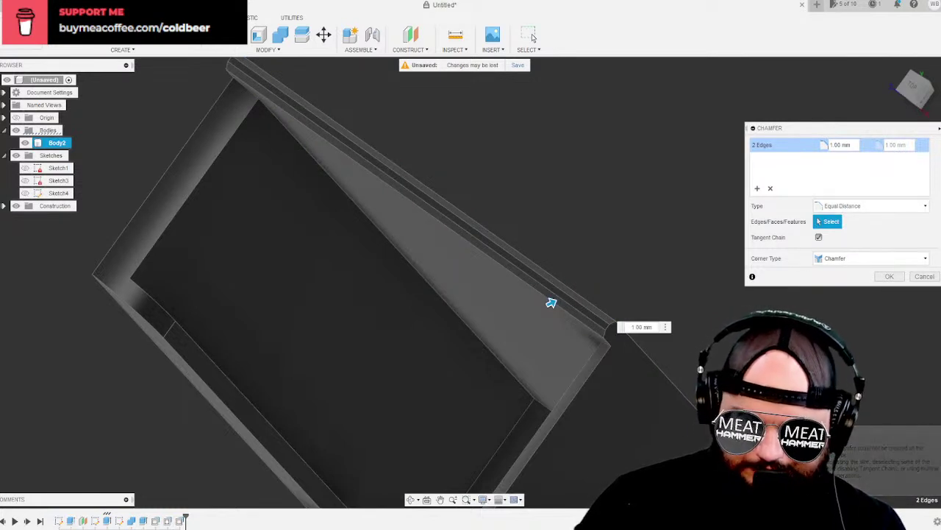
left_click(891, 260)
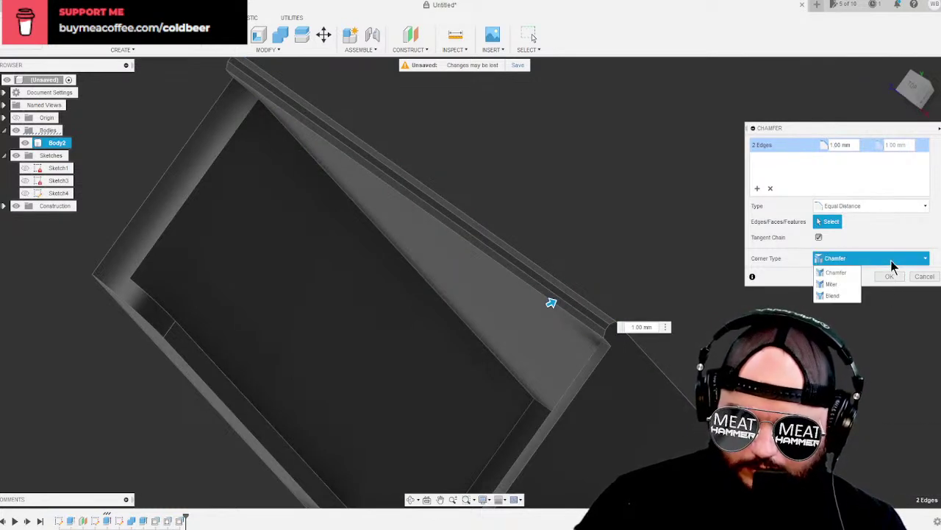
left_click(891, 262)
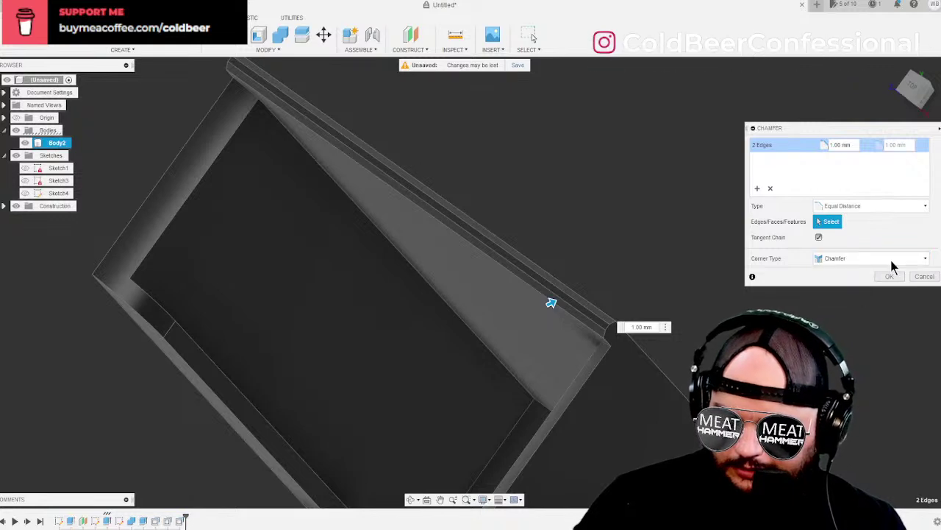
left_click(890, 276)
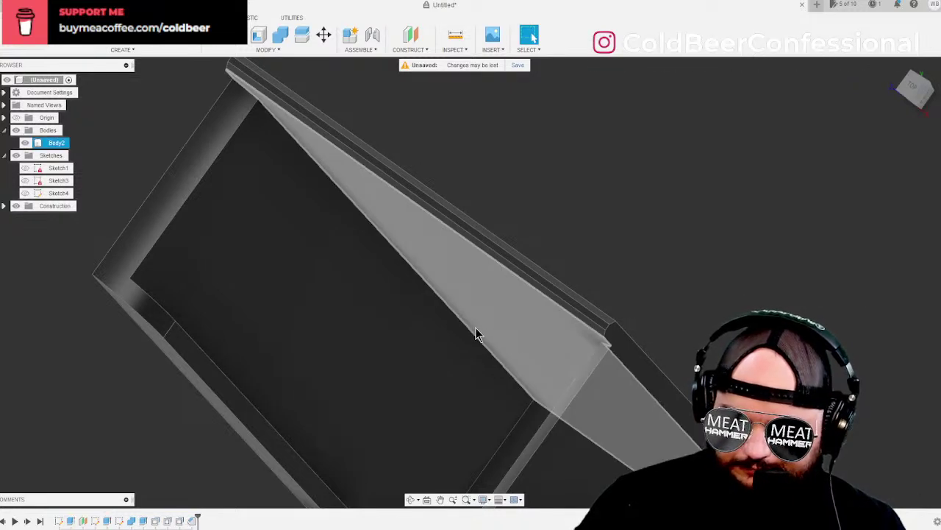
middle_click_drag(366, 327, 751, 255)
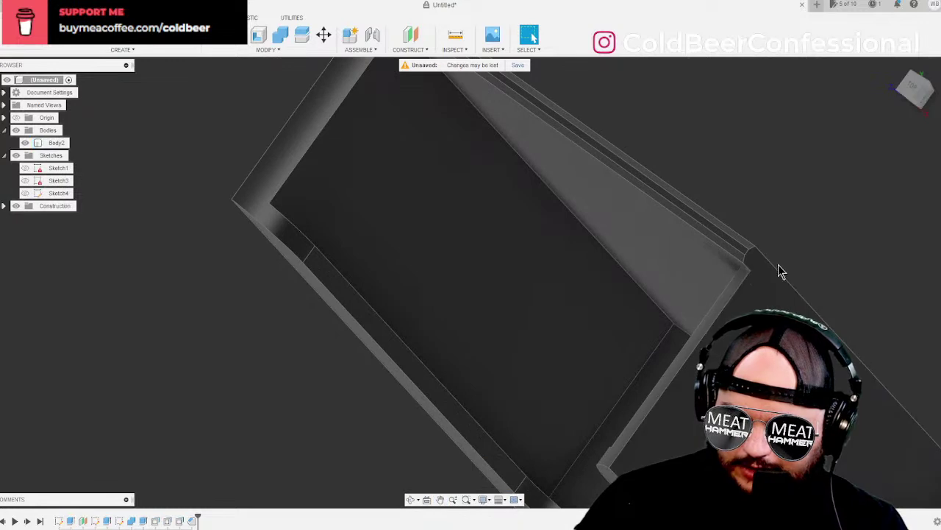
left_click(770, 311)
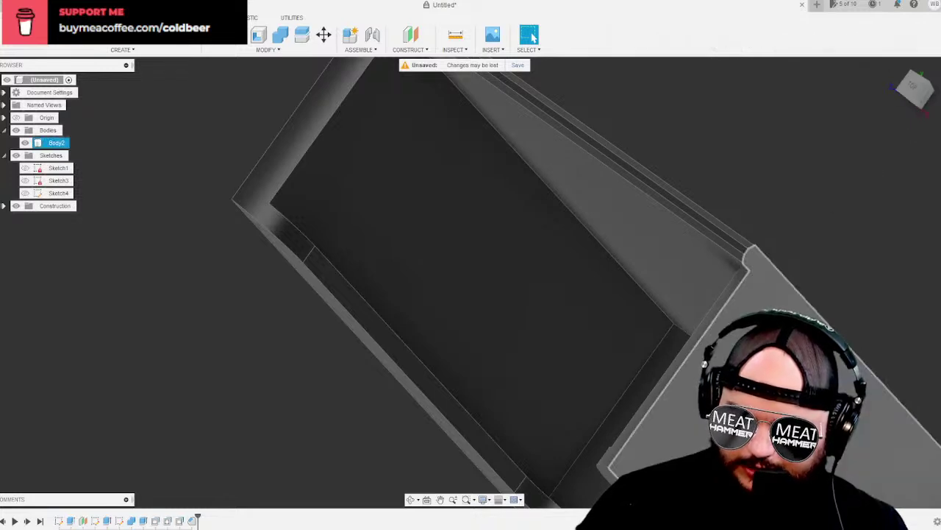
middle_click_drag(842, 217, 425, 244)
key("Escape")
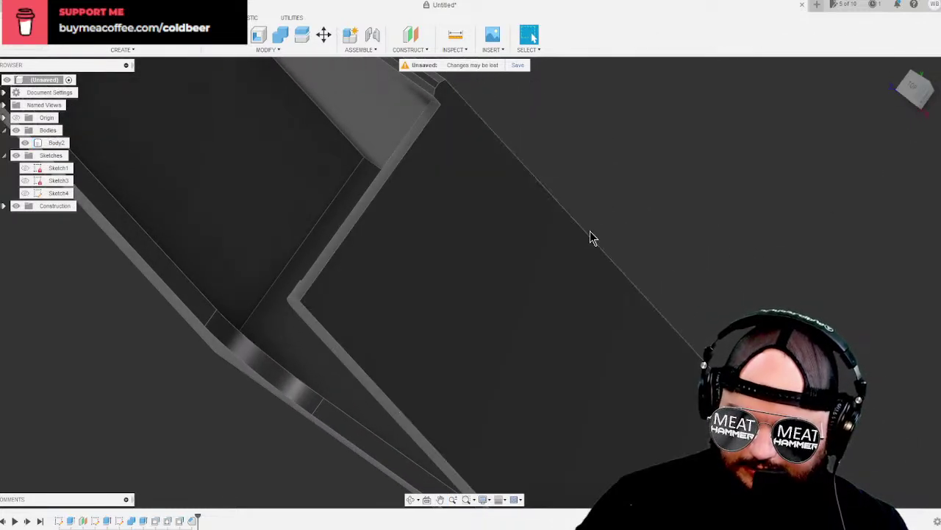
left_click(268, 50)
left_click(242, 85)
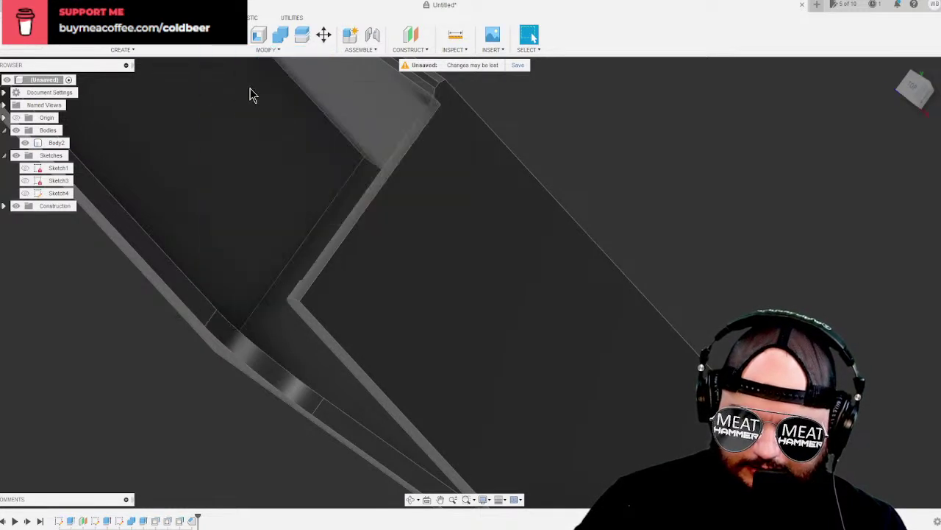
left_click(596, 247)
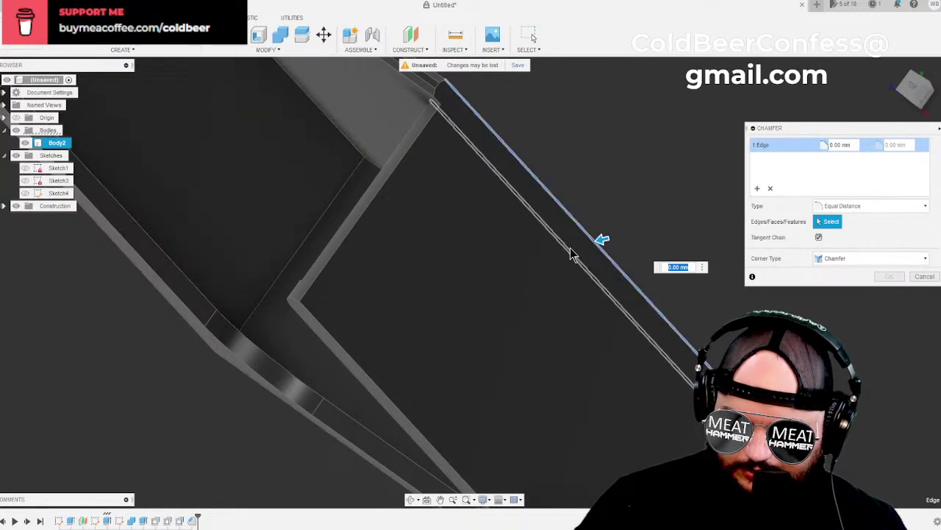
middle_click_drag(456, 279, 351, 314)
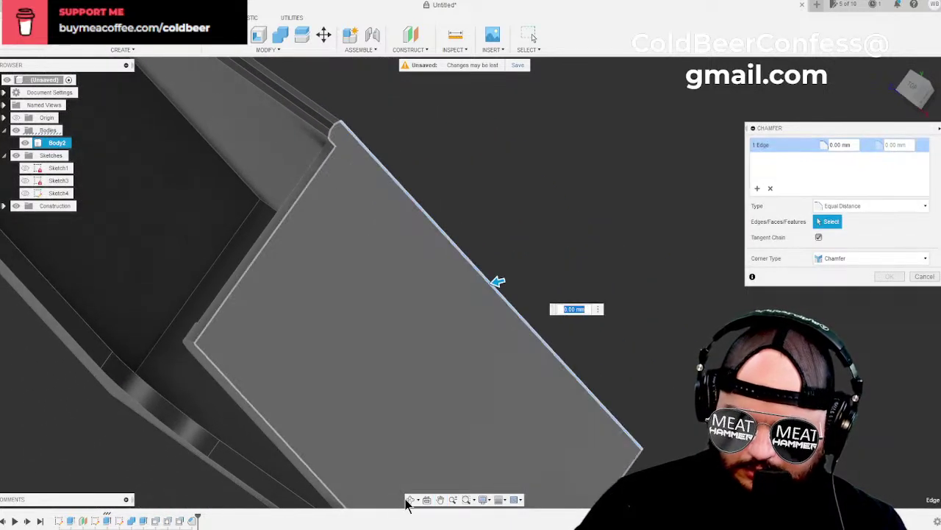
middle_click_drag(471, 364, 484, 370, "shift")
middle_click_drag(471, 305, 519, 397, "shift")
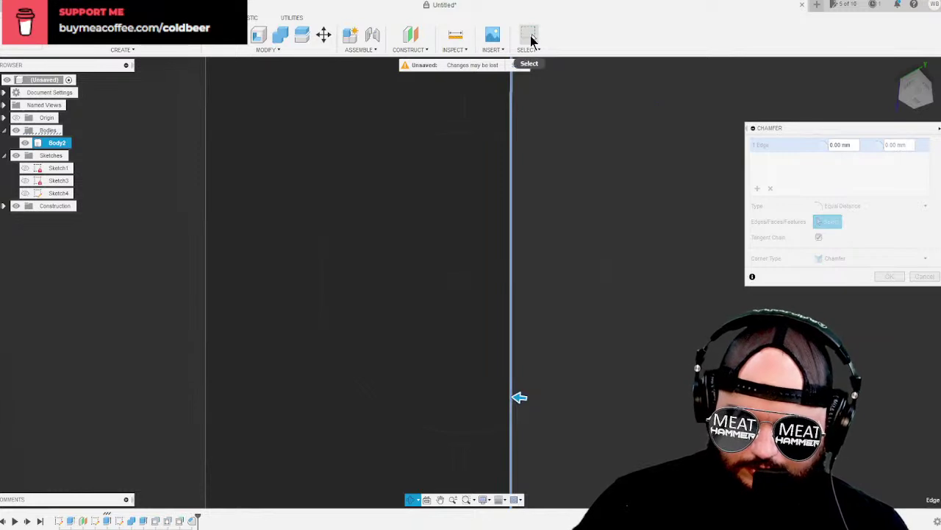
left_click(529, 38)
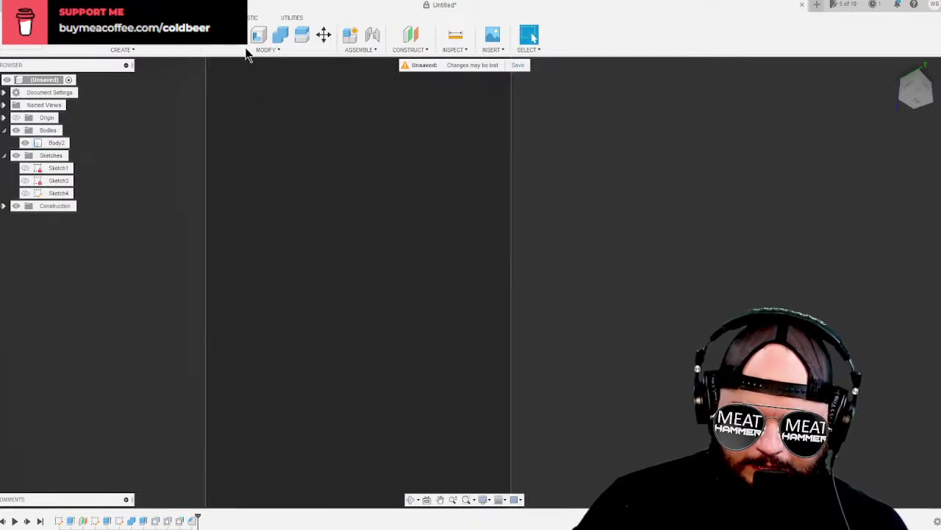
Chamfer the two long vertical outer edges of the box's back face by an equal distance of 1 mm.
left_click(266, 50)
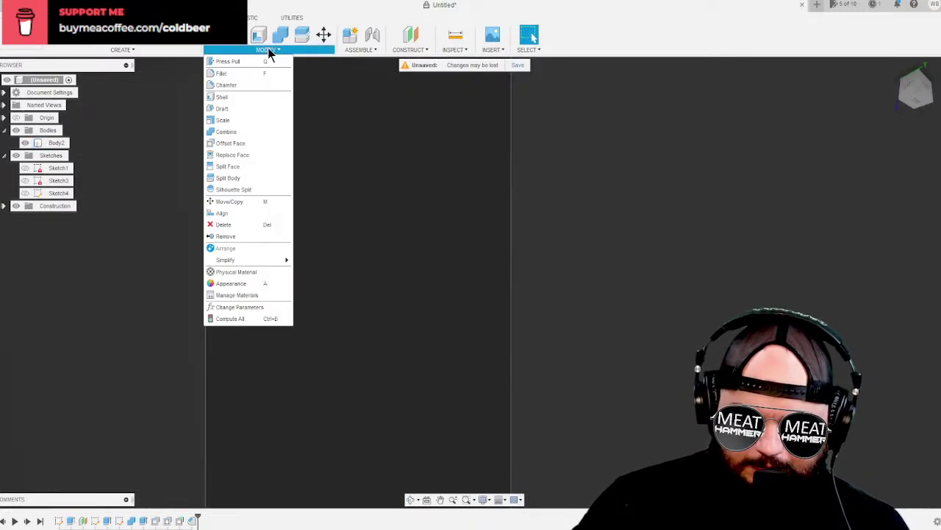
left_click(232, 85)
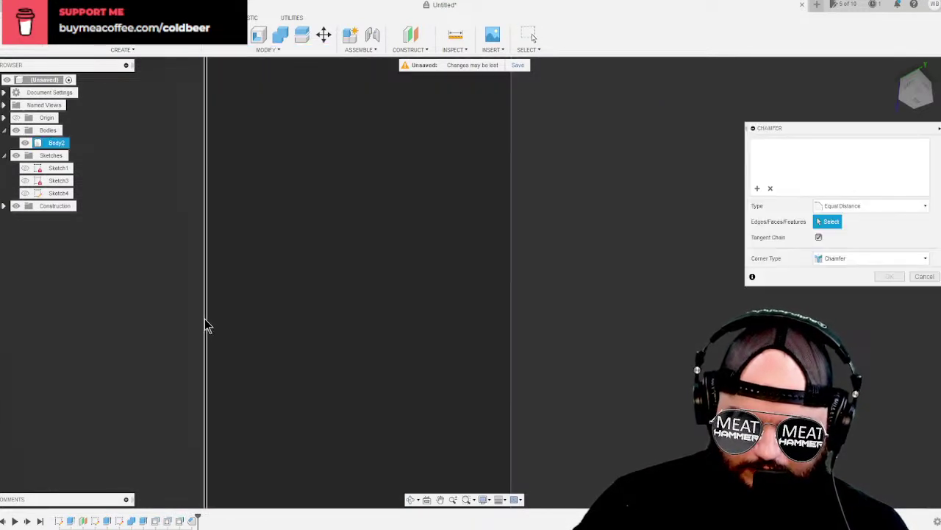
left_click(206, 321)
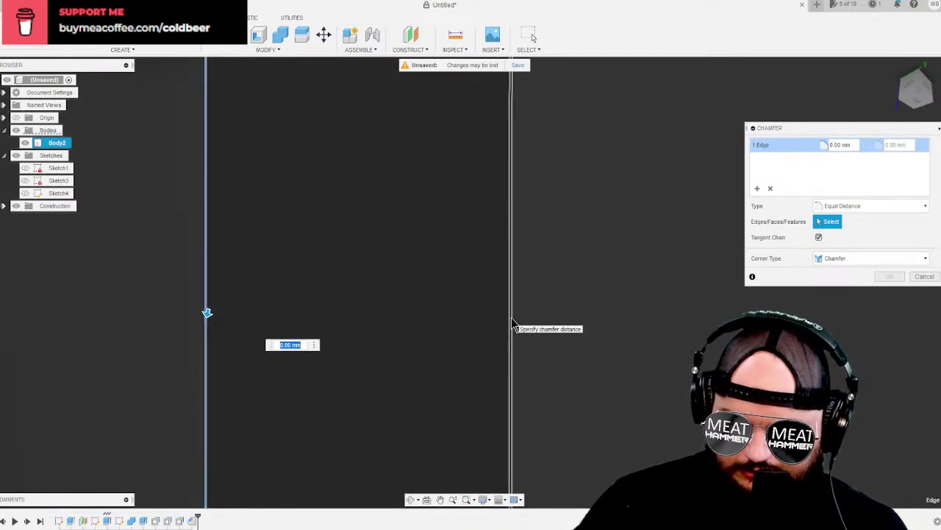
left_click(513, 325)
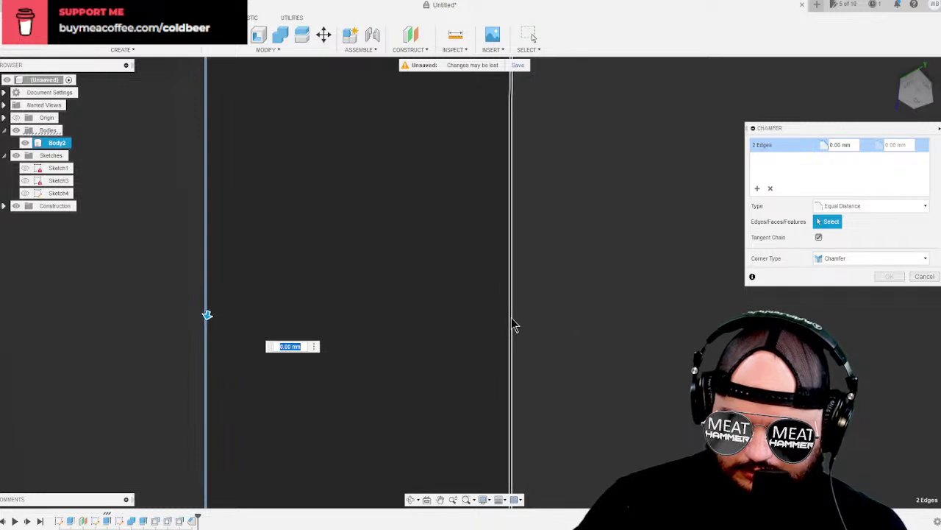
left_click(830, 144)
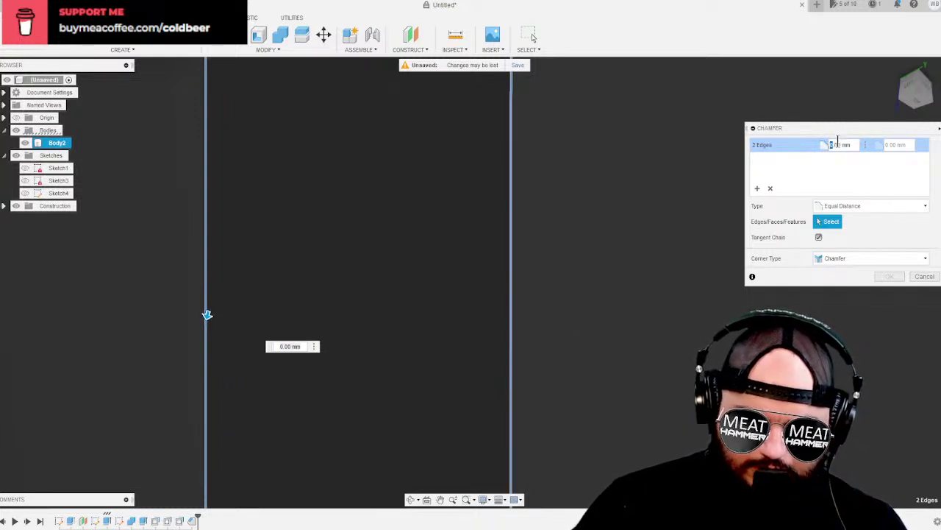
type("2")
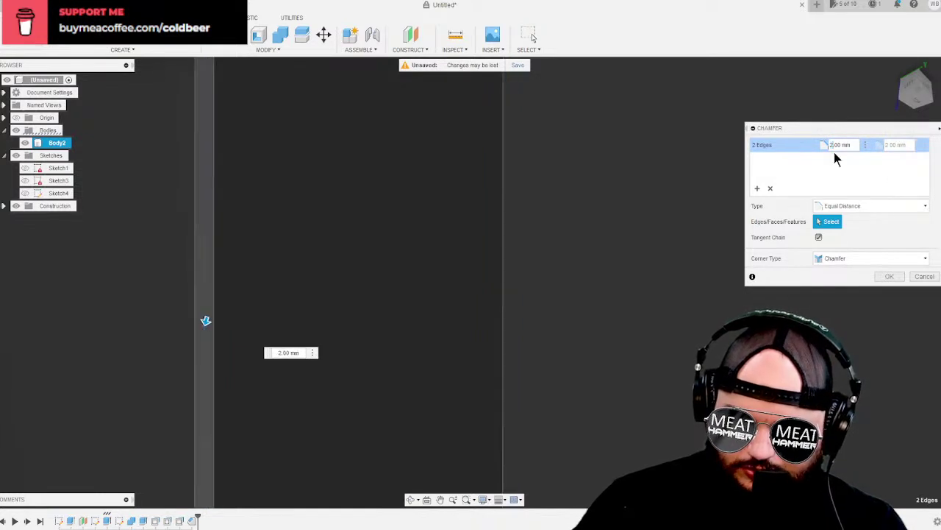
key("BackSpace")
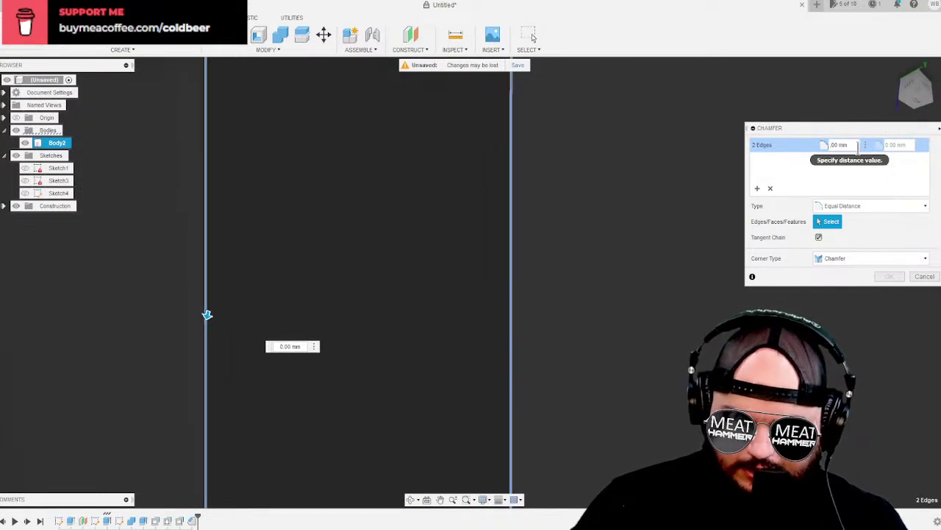
type("1")
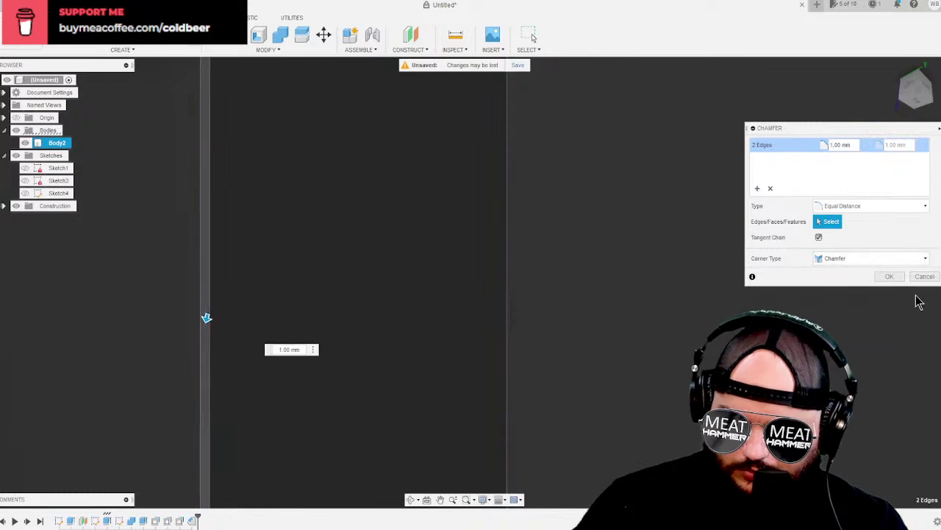
left_click(891, 277)
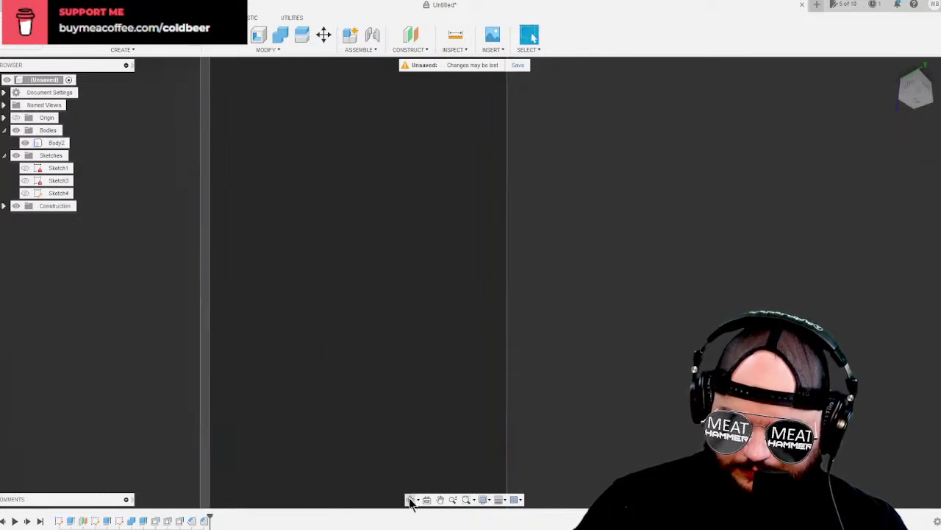
Examine the chamfers along the long back edges up close from several angles.
middle_click_drag(444, 399, 423, 249, "shift")
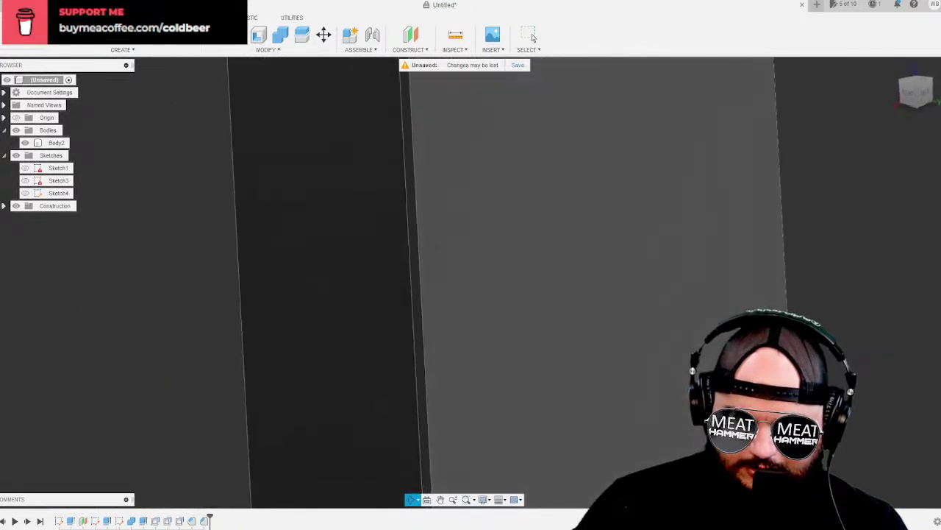
middle_click_drag(726, 268, 435, 344)
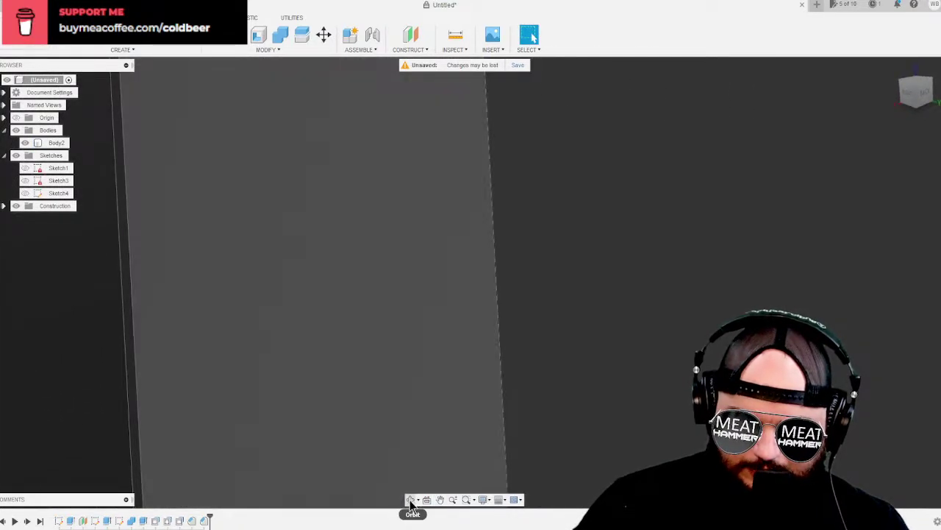
left_click(411, 499)
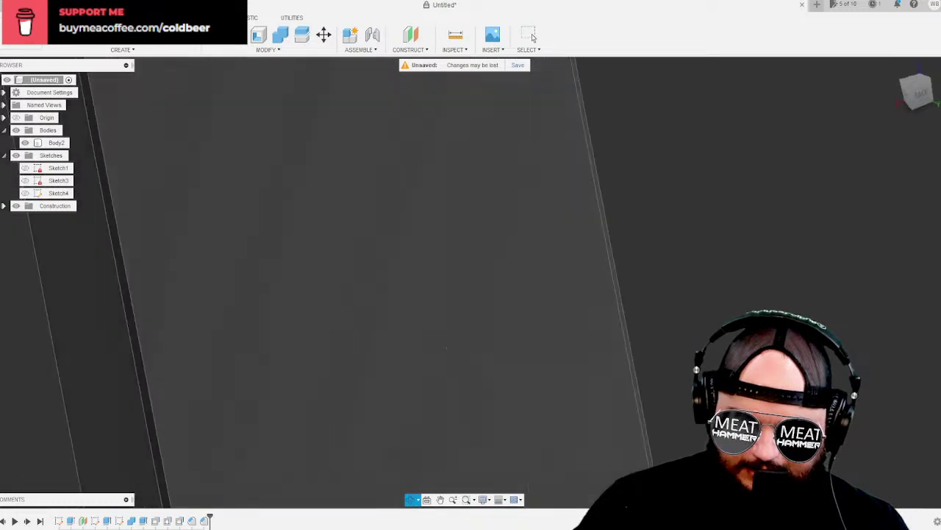
left_click_drag(447, 349, 609, 335)
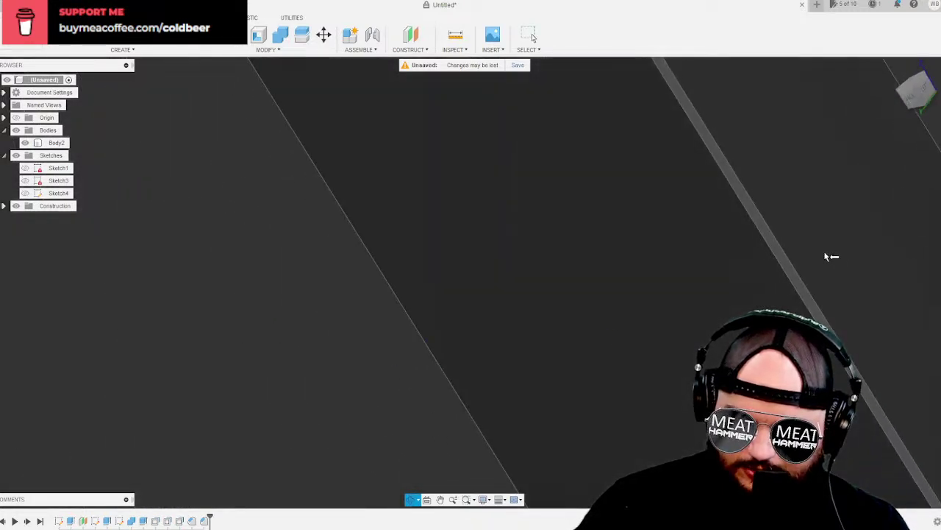
middle_click_drag(825, 256, 568, 318)
scroll(554, 285, "up", 2)
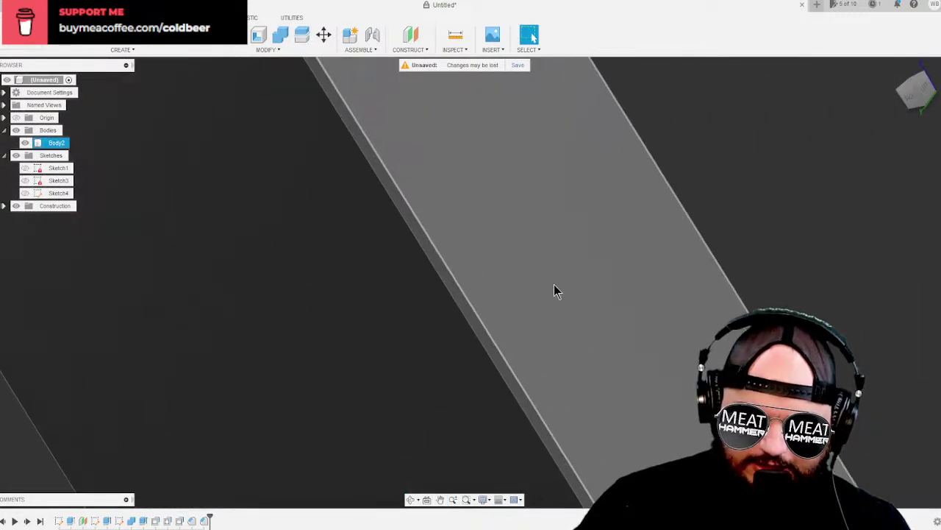
scroll(556, 289, "up", 2)
scroll(566, 323, "down", 3)
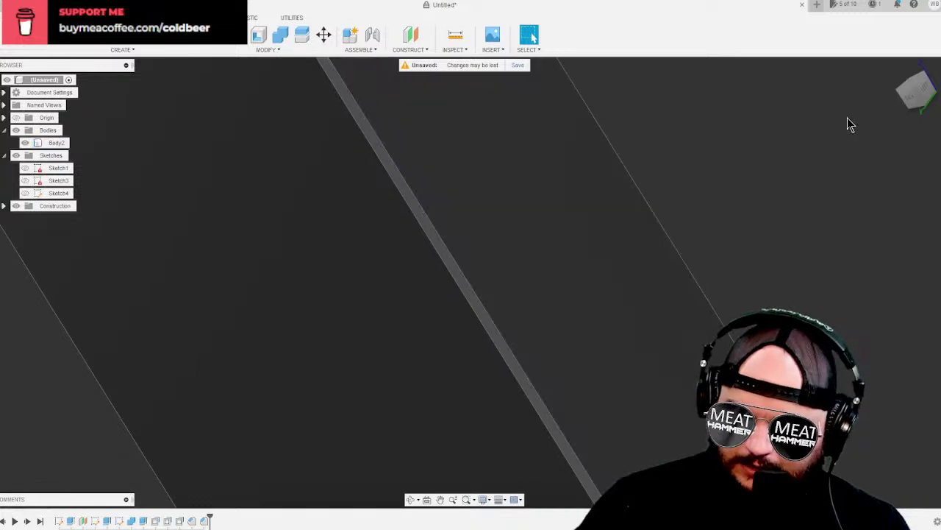
Examine the whole body and its rounded front cutout from the left, the front, above and the front-right corner.
left_click(923, 88)
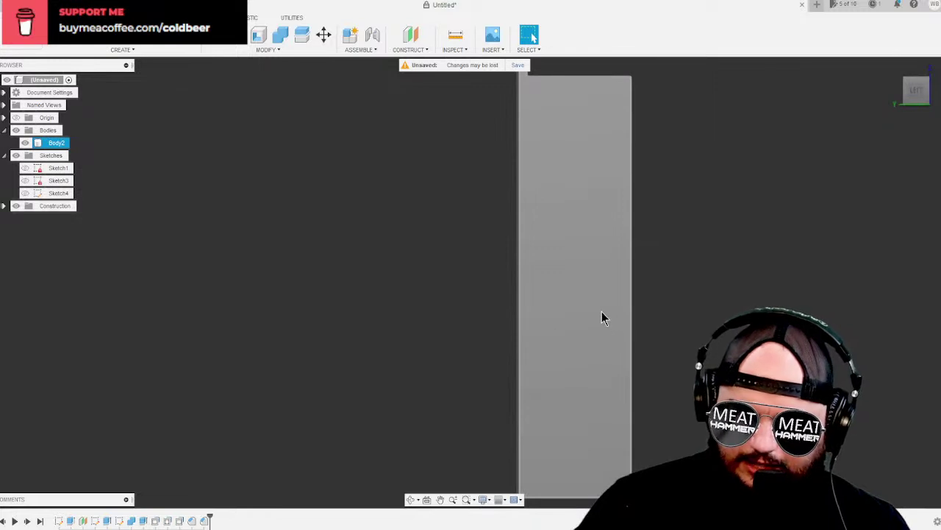
left_click_drag(595, 312, 489, 322)
key("Escape")
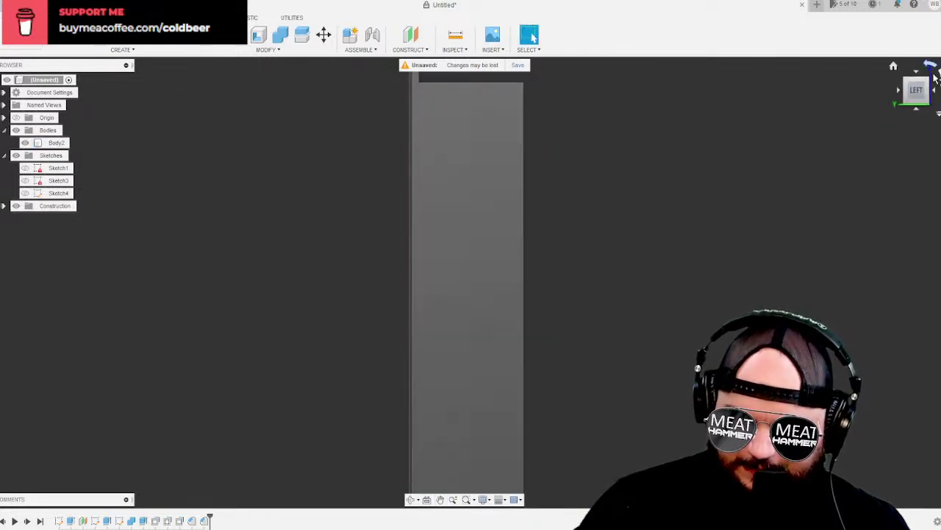
left_click(937, 90)
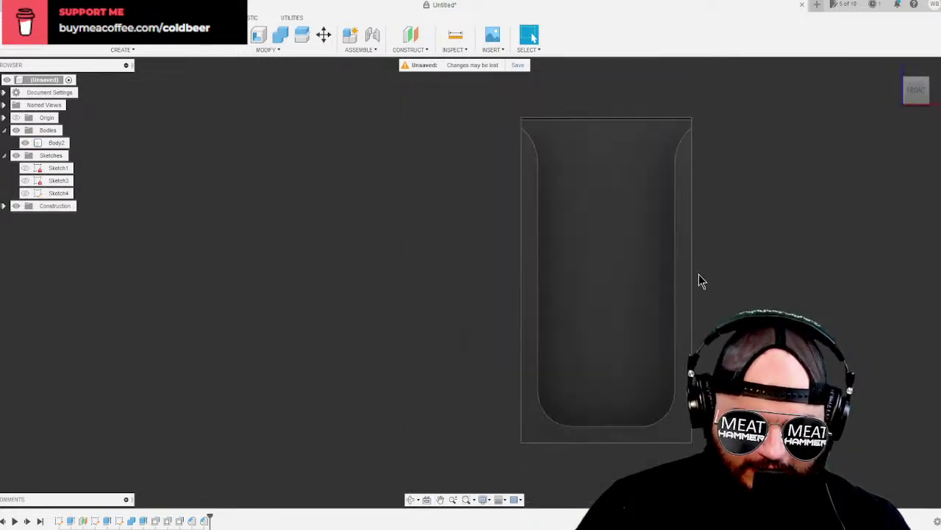
left_click_drag(629, 306, 522, 340)
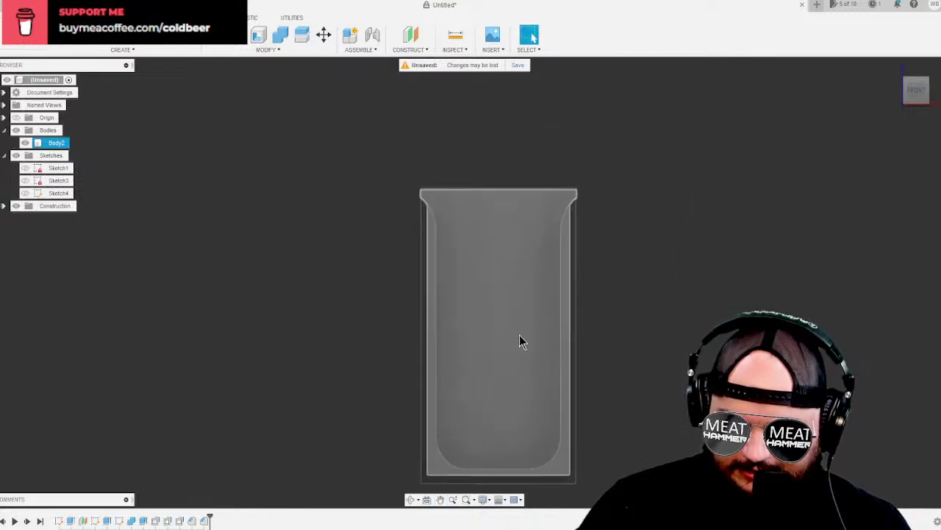
key("Escape")
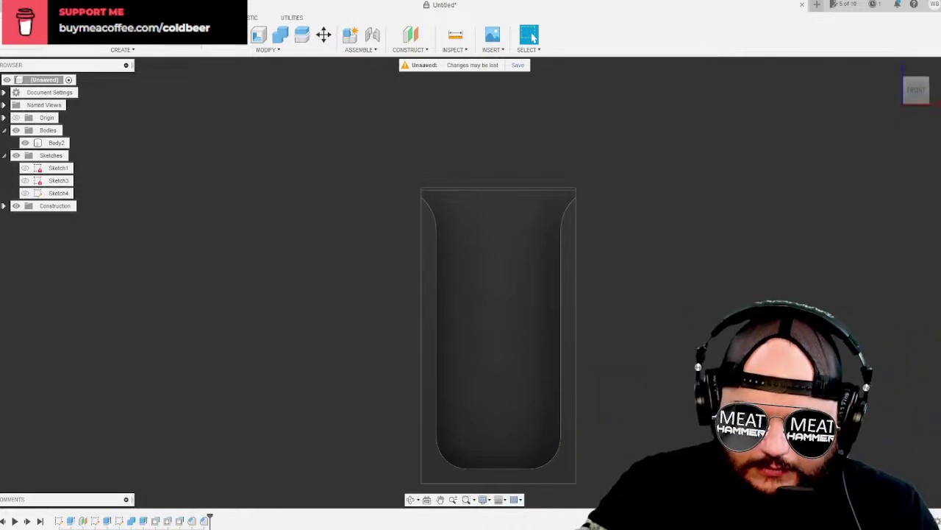
left_click(480, 248)
left_click(580, 441)
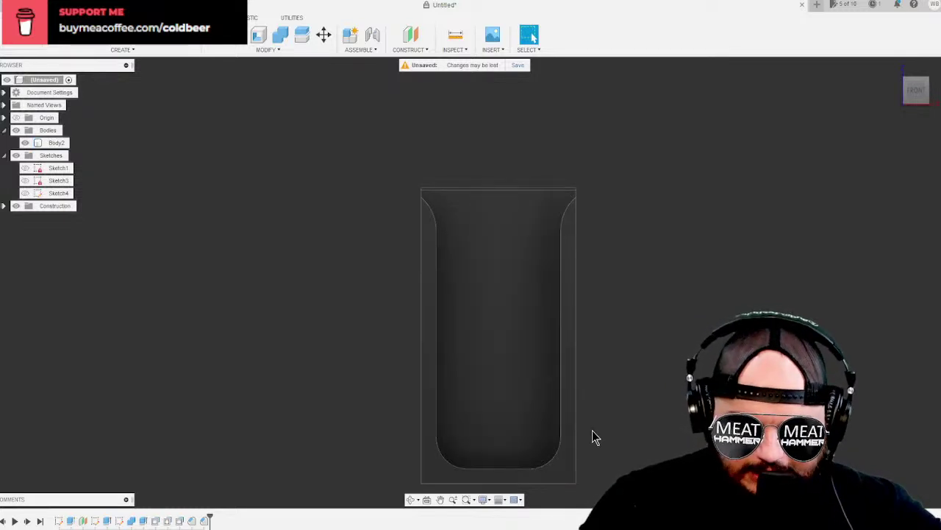
left_click(547, 447)
left_click(675, 436)
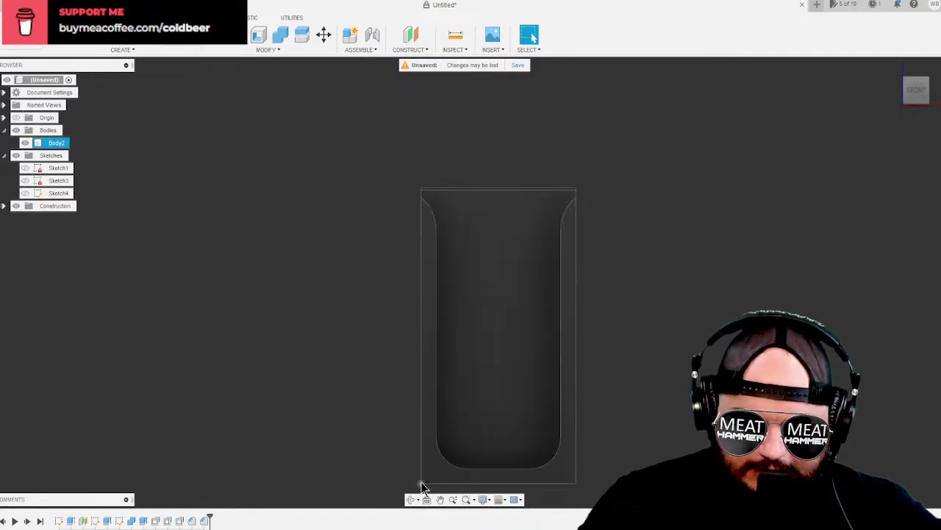
middle_click_drag(551, 429, 434, 403)
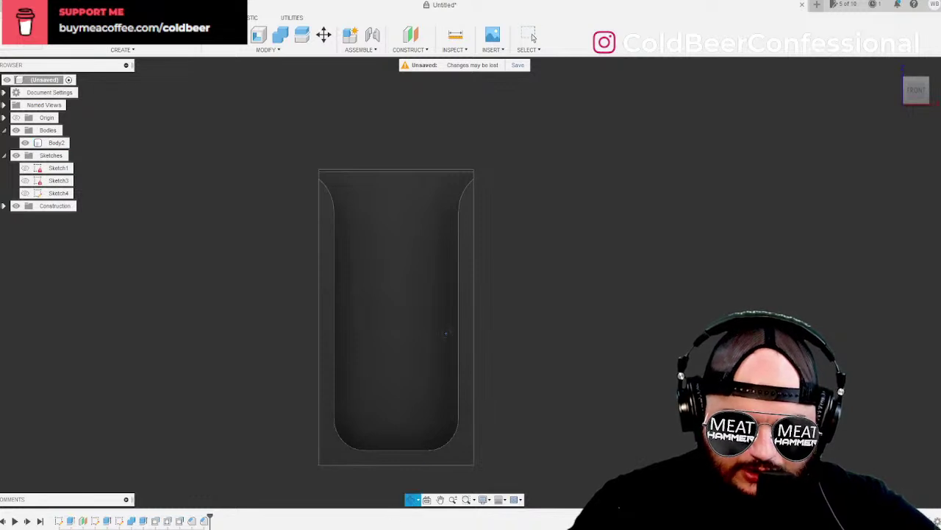
middle_click_drag(445, 333, 396, 368, "shift")
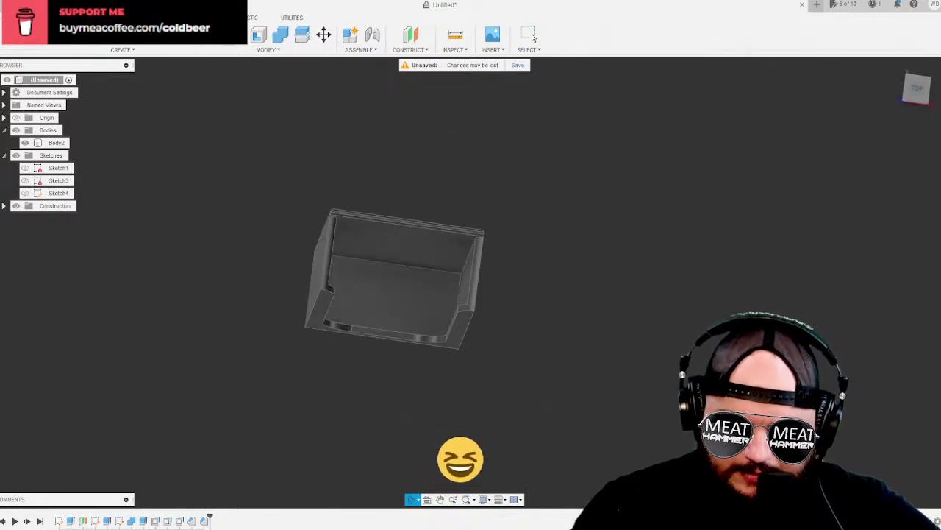
middle_click_drag(478, 392, 442, 233, "shift")
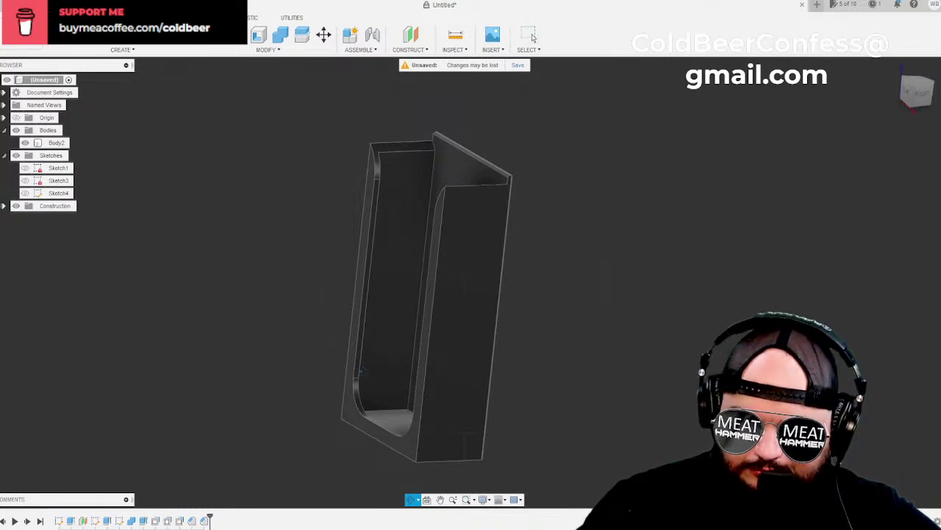
left_click(917, 94)
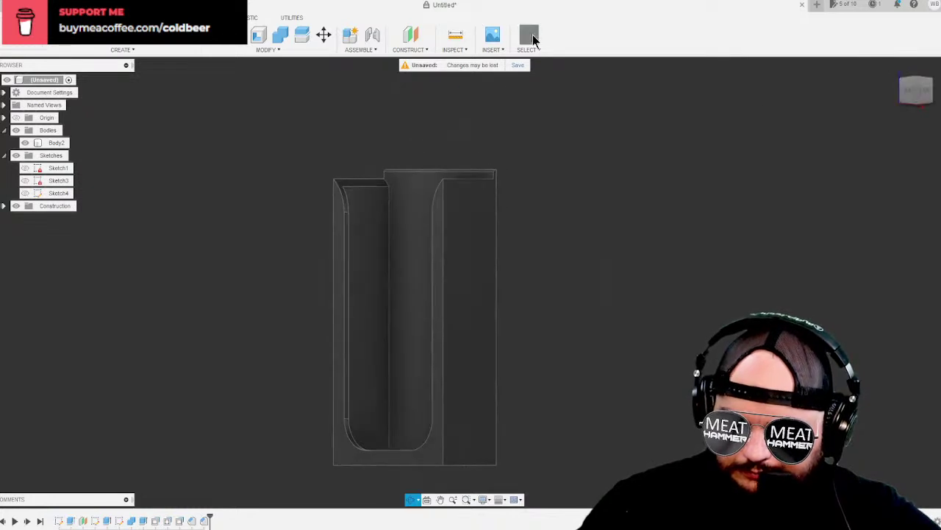
left_click(535, 50)
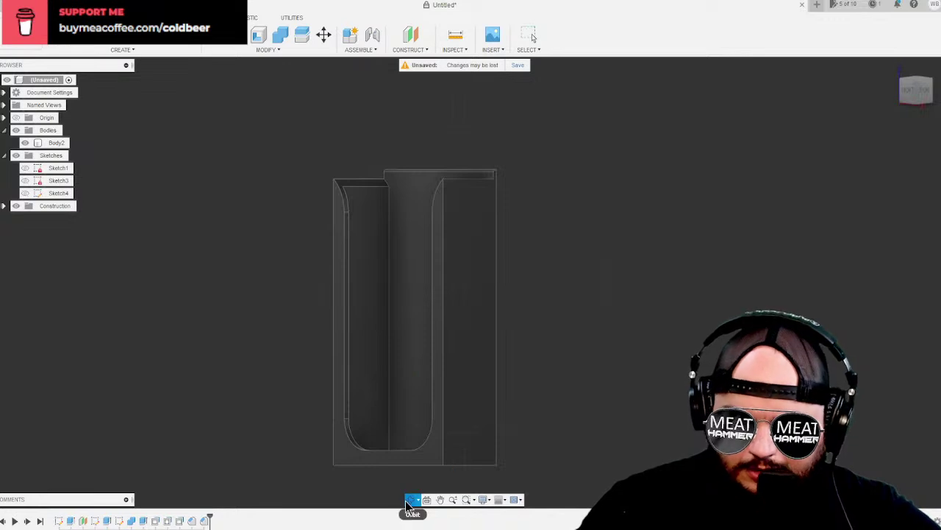
Switch the selection mode to Freeform Selection.
middle_click_drag(436, 388, 450, 316)
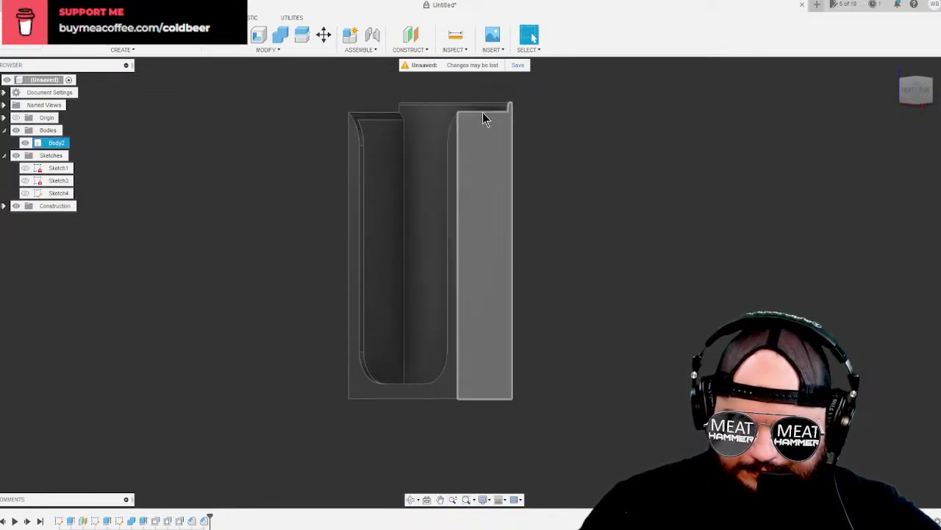
left_click(529, 50)
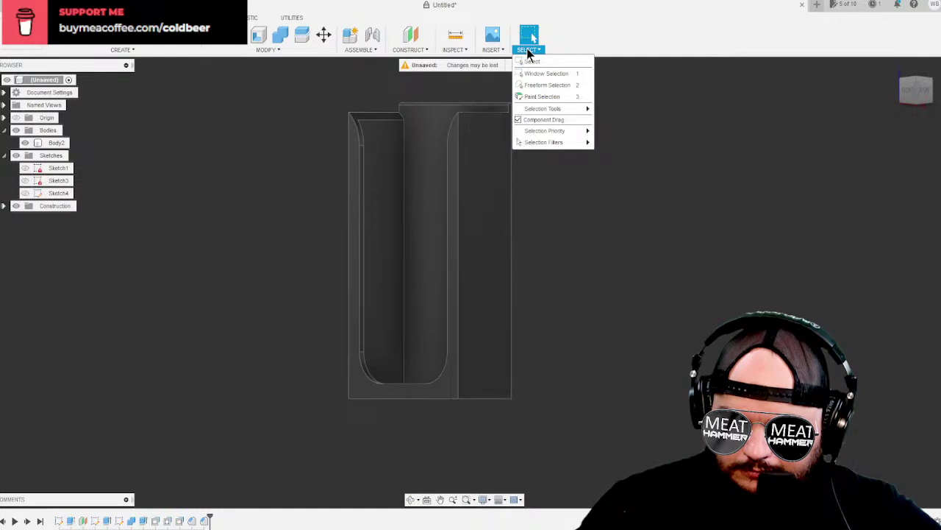
left_click(551, 86)
left_click(498, 225)
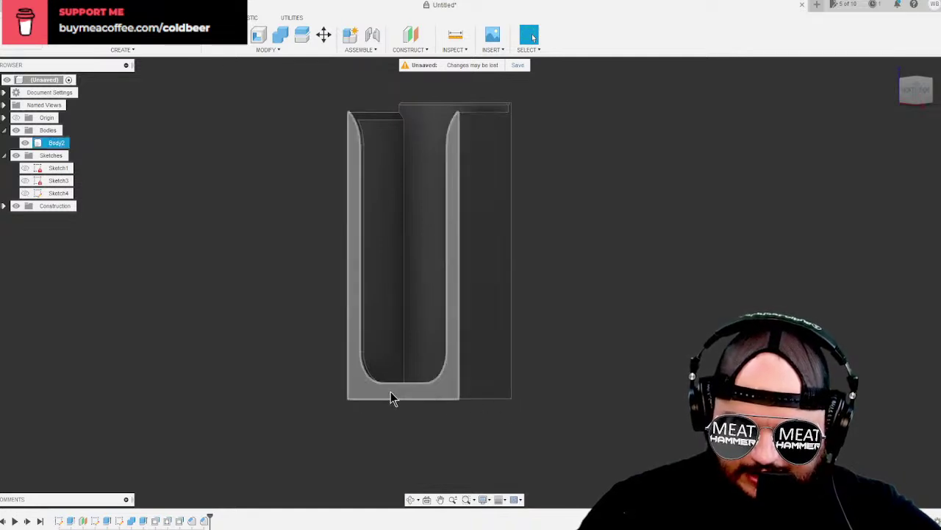
left_click(462, 389)
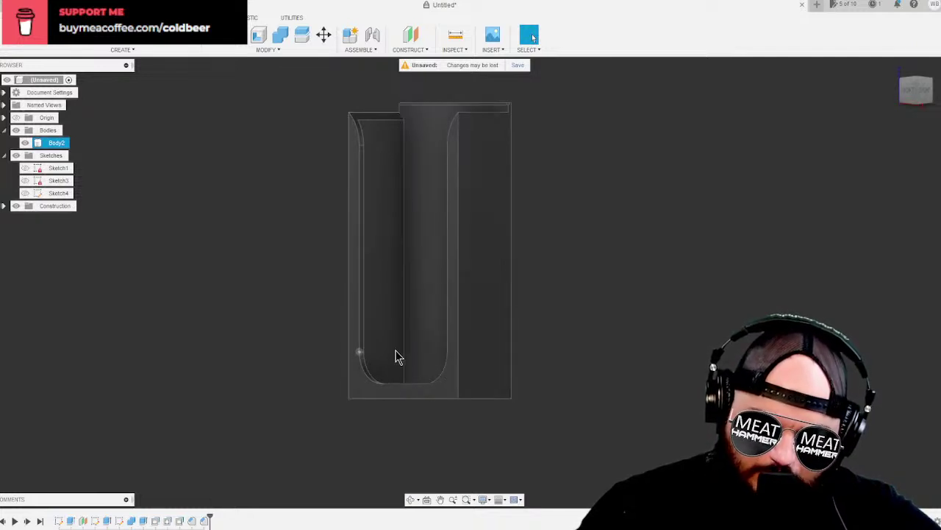
left_click(539, 153)
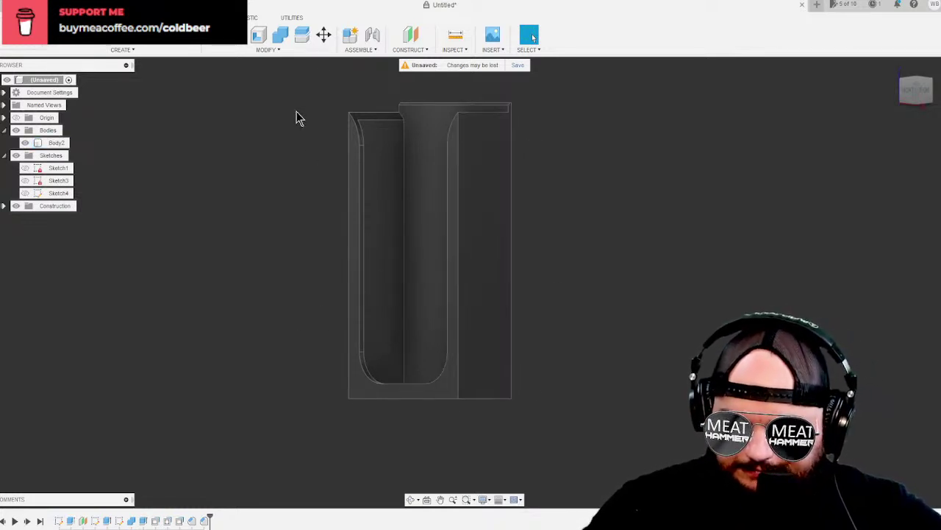
Create a sketch on the inner face of the box's back wall, seen through the front cutout.
middle_click_drag(298, 117, 291, 225)
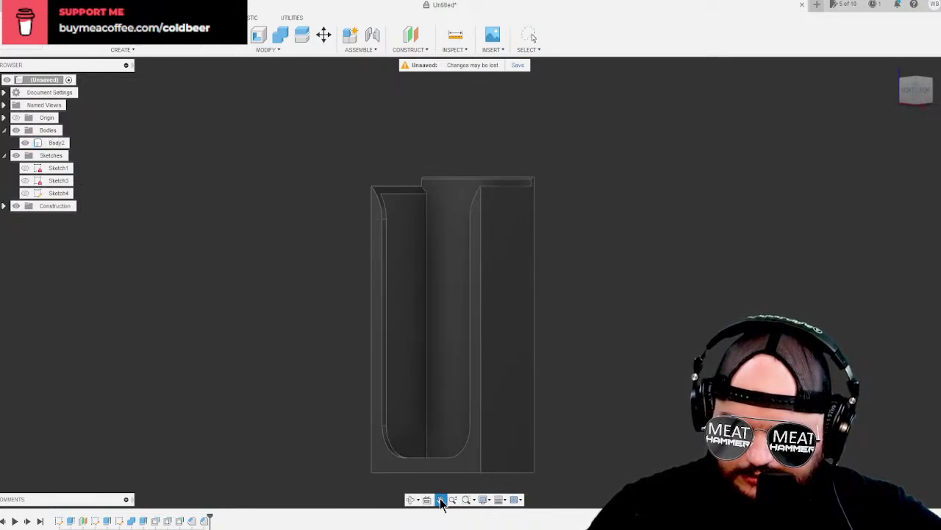
left_click_drag(448, 392, 417, 371)
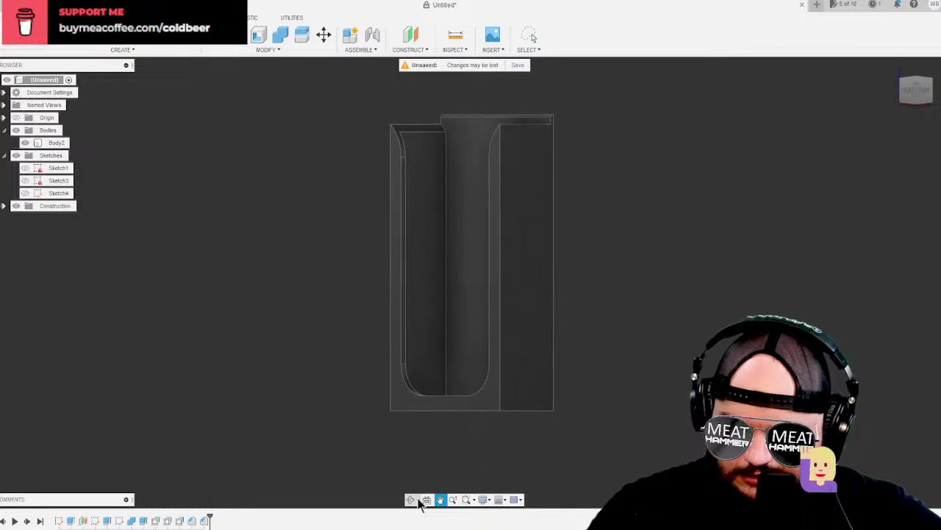
left_click_drag(475, 375, 186, 233)
left_click(531, 36)
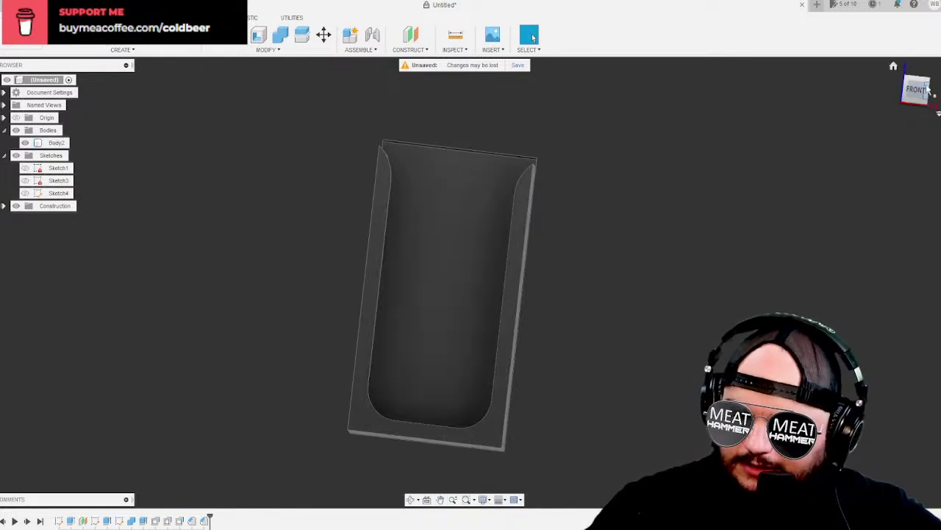
left_click(136, 50)
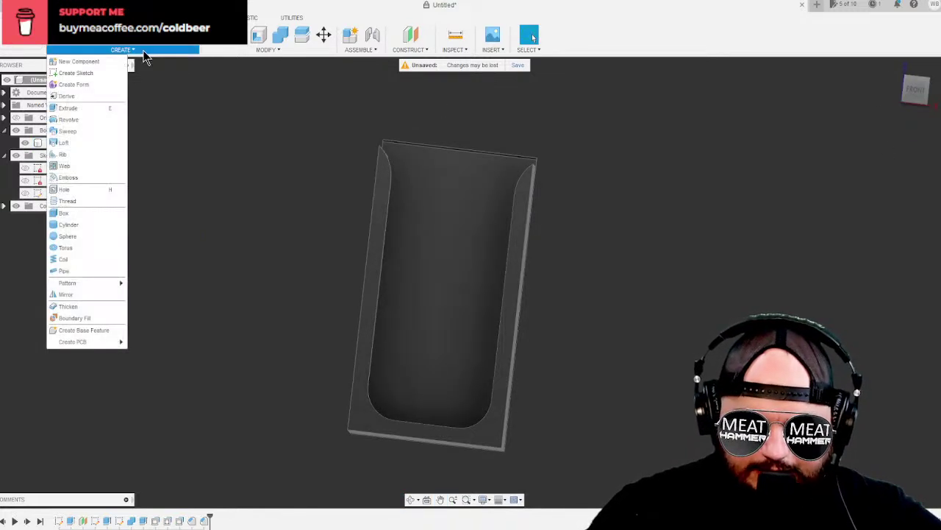
left_click(92, 73)
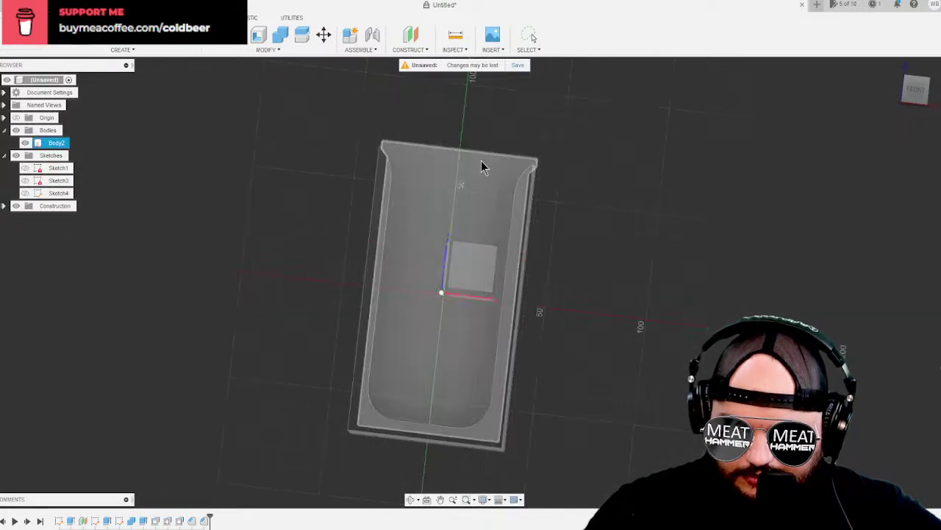
left_click(481, 162)
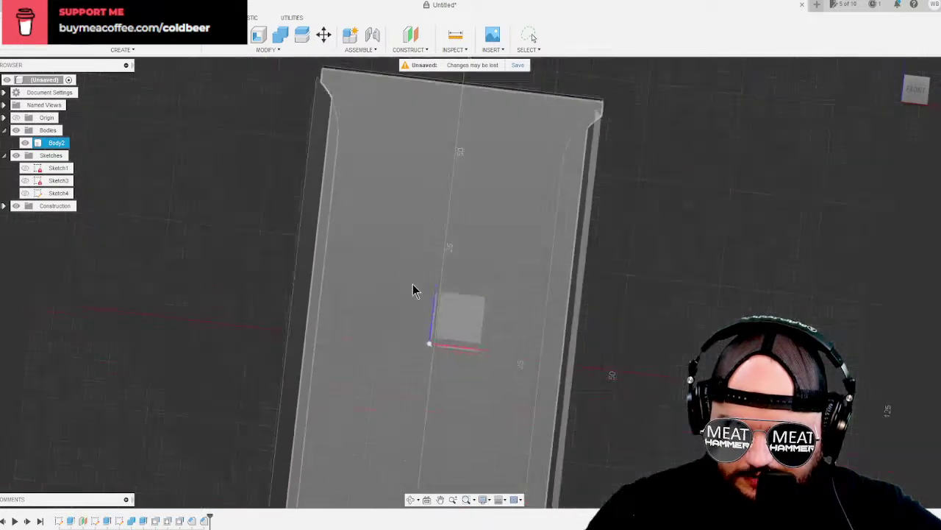
left_click(490, 231)
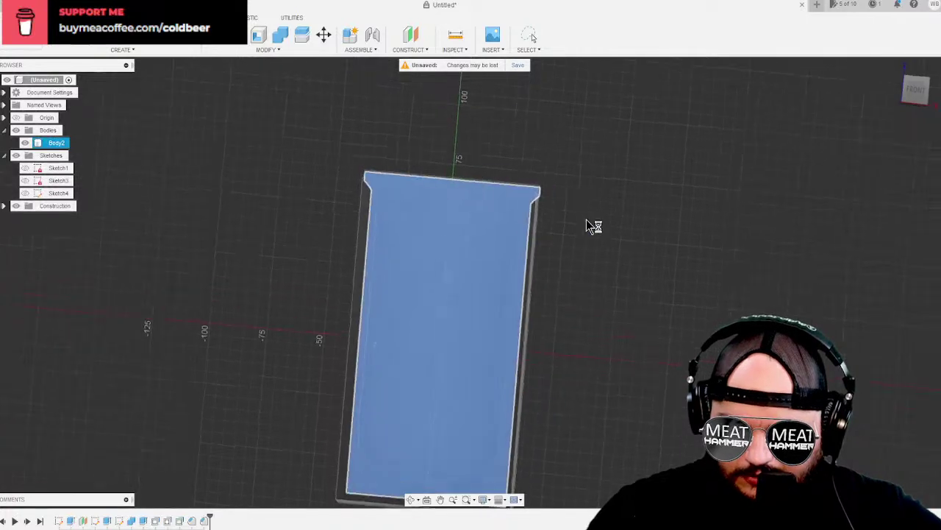
middle_click_drag(545, 321, 492, 186)
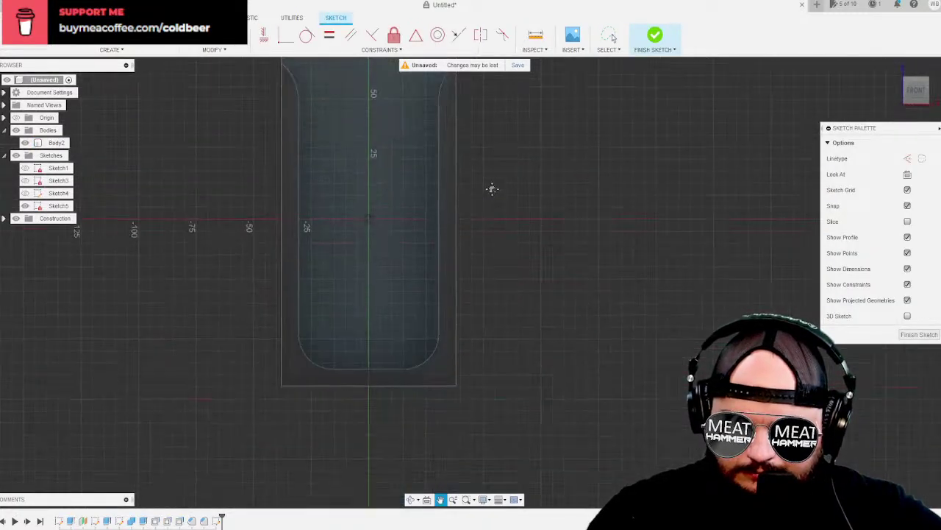
Place a text frame across the upper part of the back wall with the horizontally centred text CBC.
left_click(116, 51)
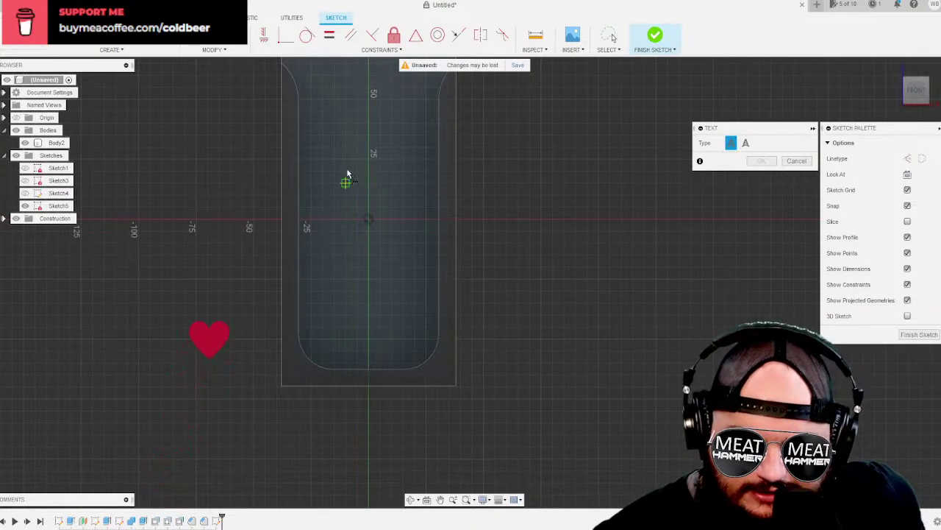
middle_click_drag(333, 159, 337, 253)
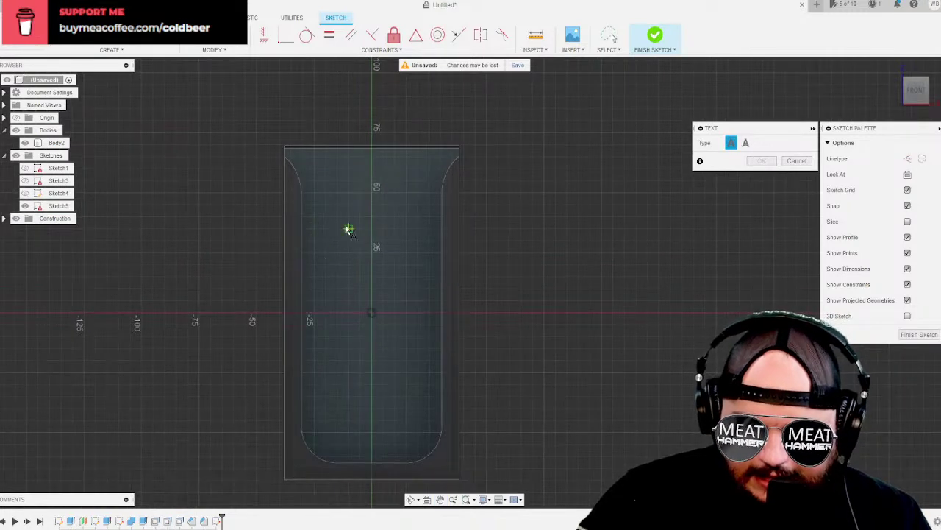
left_click(326, 204)
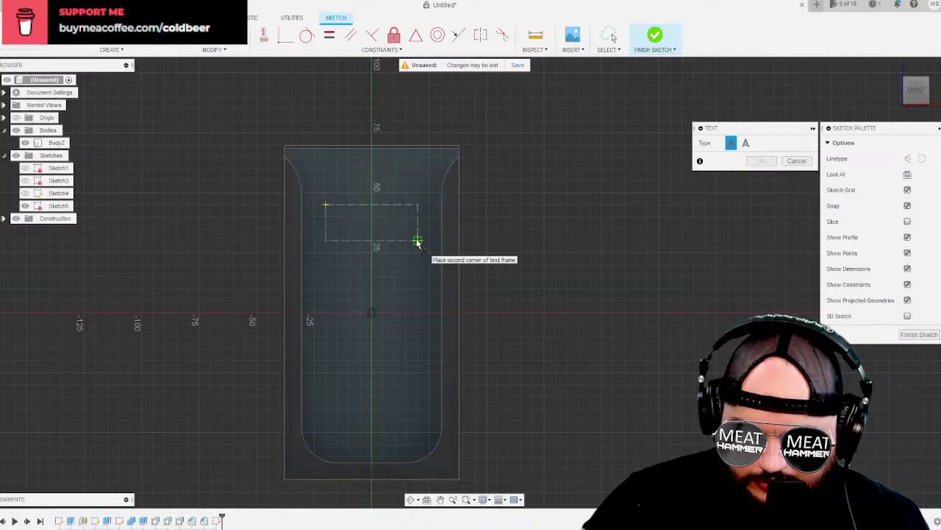
left_click(417, 240)
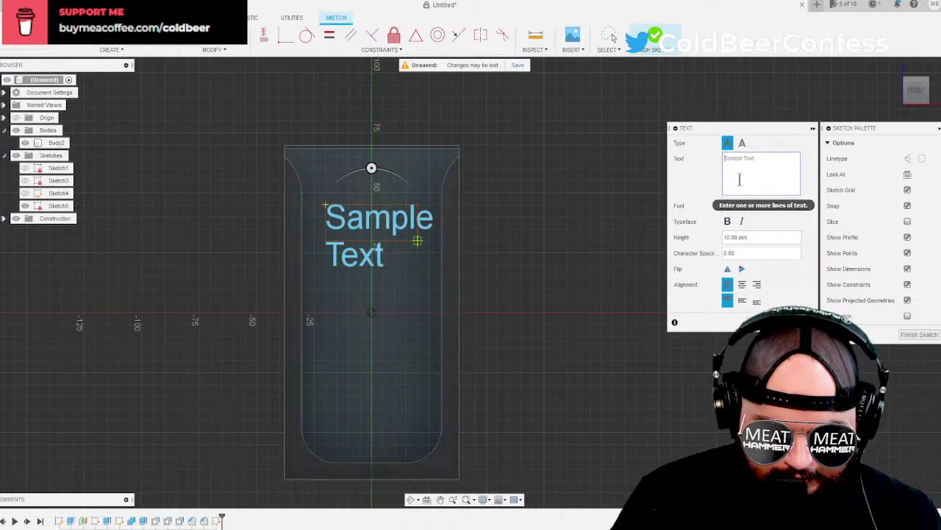
type("CX")
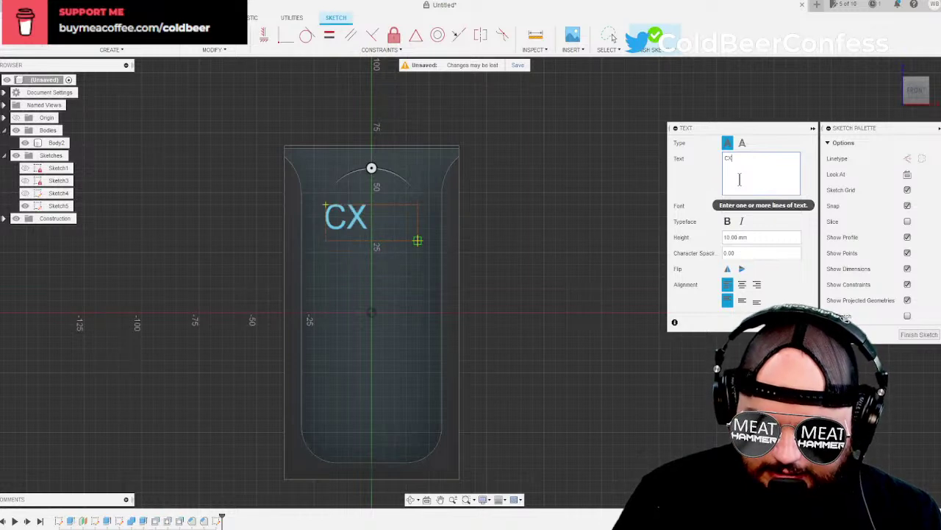
key("BackSpace")
type("BC")
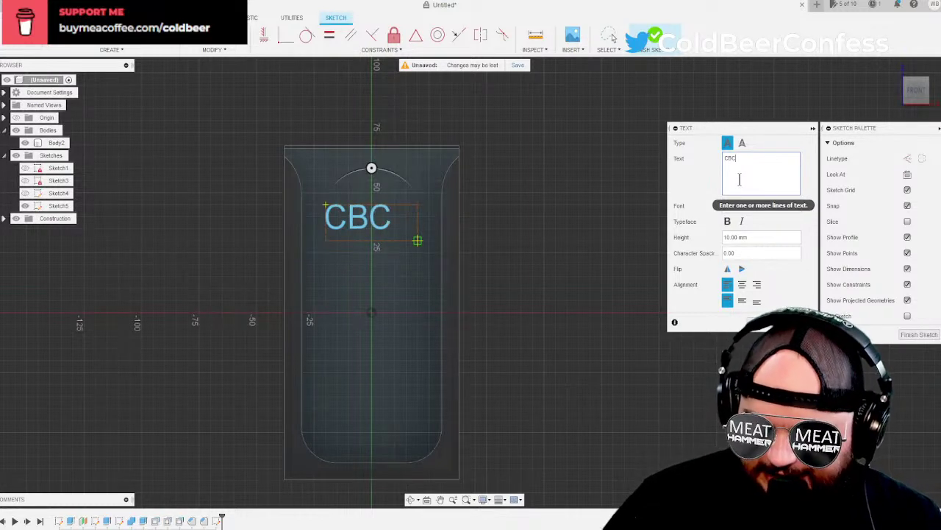
left_click(742, 285)
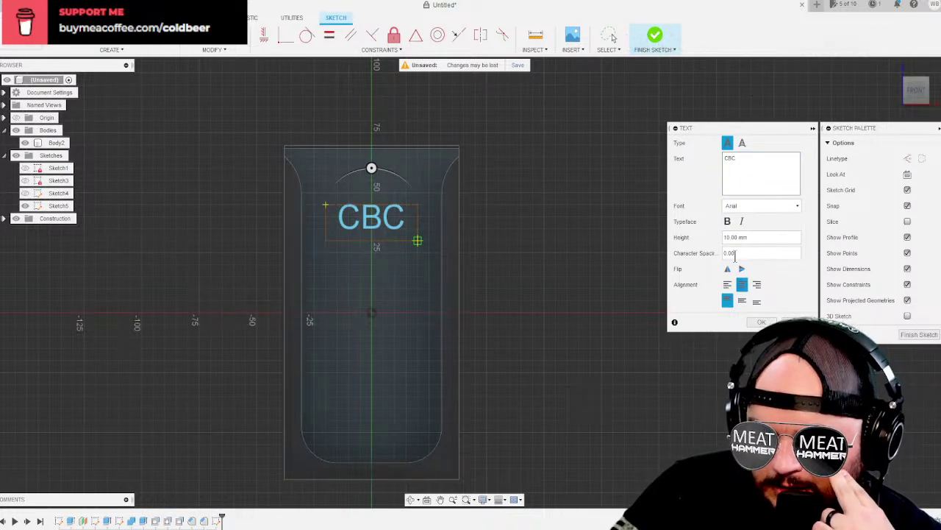
Format the CBC text in Artifakt Element Heavy with middle vertical alignment, and finish the sketch.
left_click(769, 207)
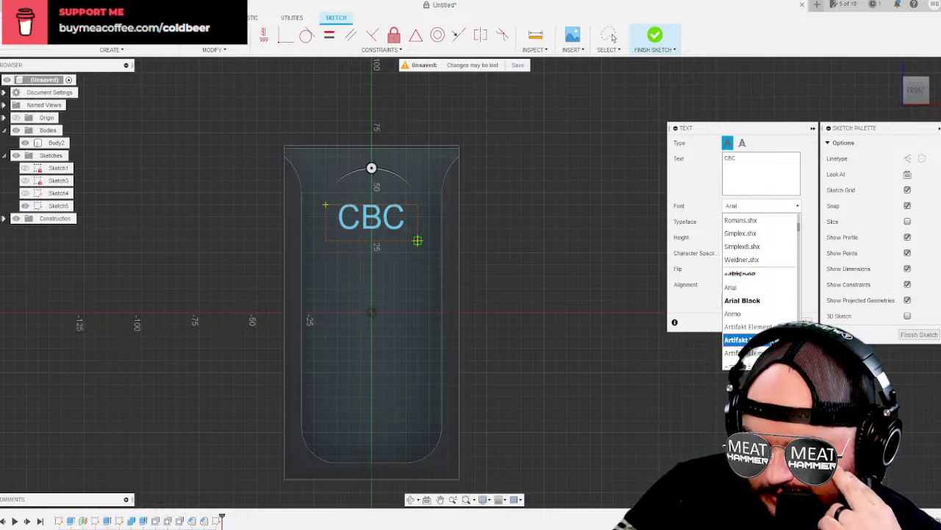
scroll(765, 294, "down", 2)
scroll(765, 323, "up", 3)
scroll(771, 312, "up", 3)
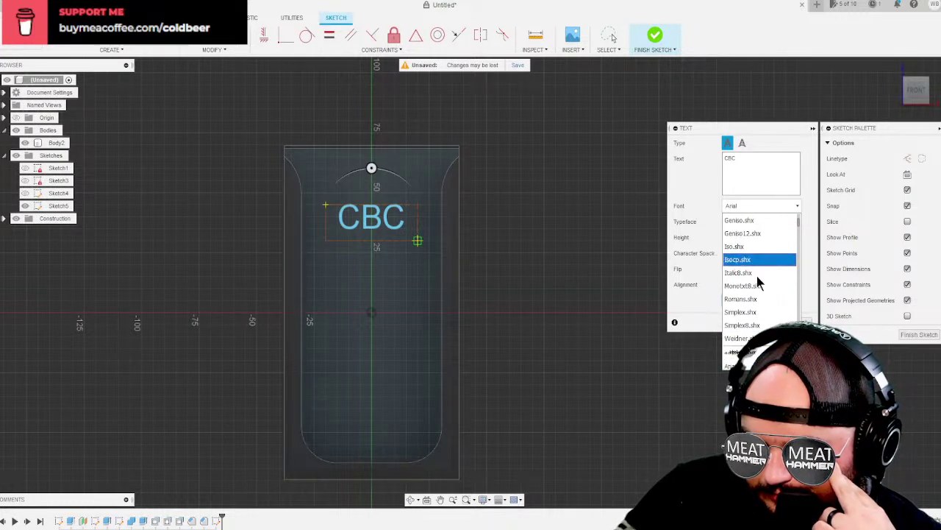
scroll(769, 298, "down", 5)
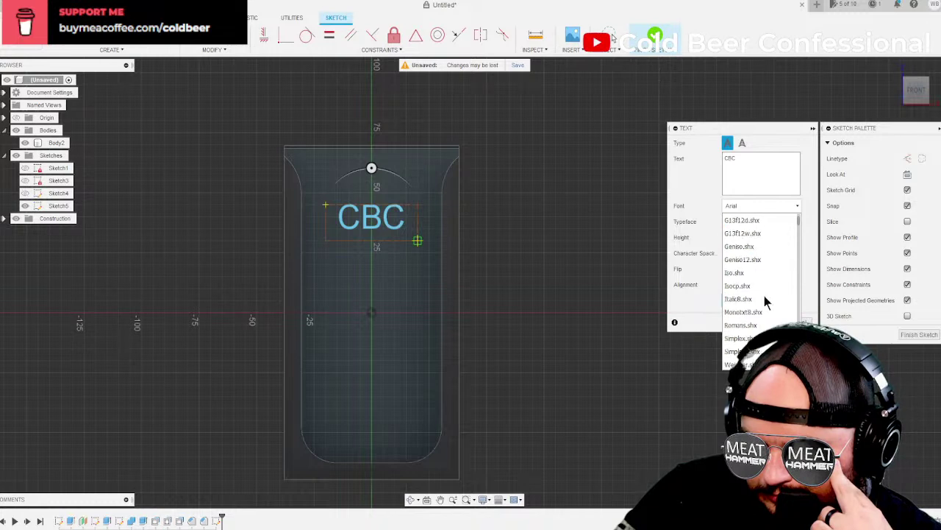
scroll(765, 321, "down", 3)
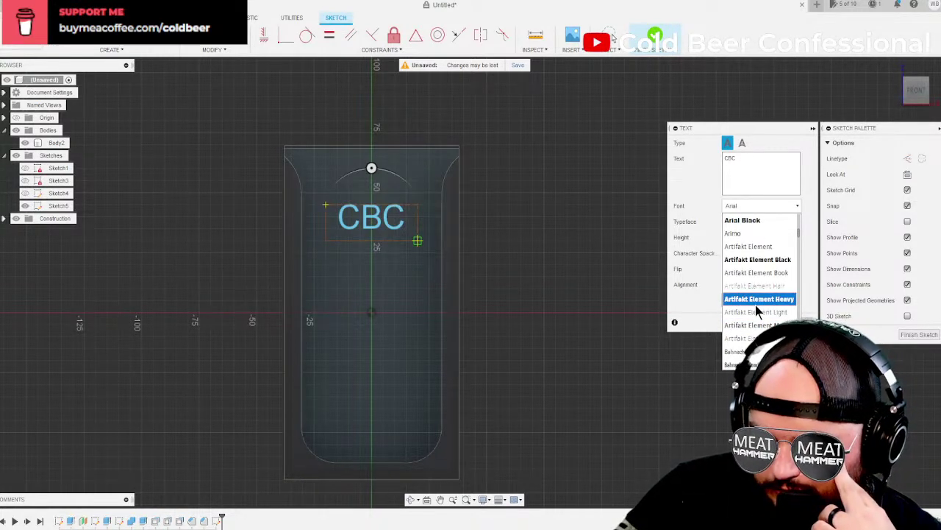
left_click(757, 299)
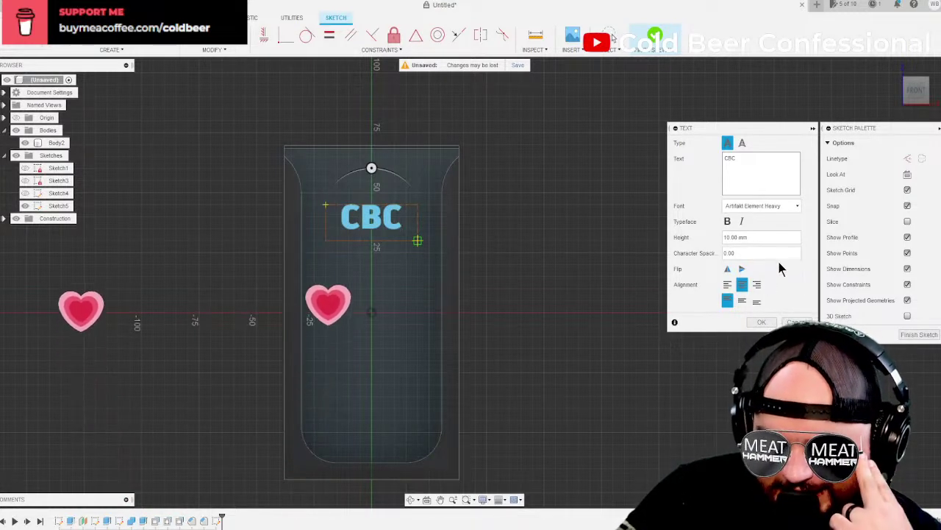
left_click(742, 300)
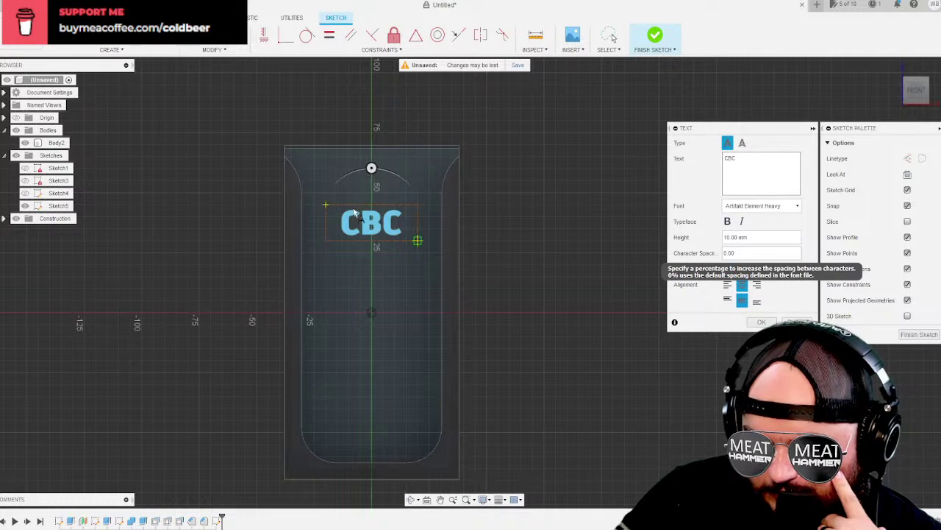
left_click(761, 322)
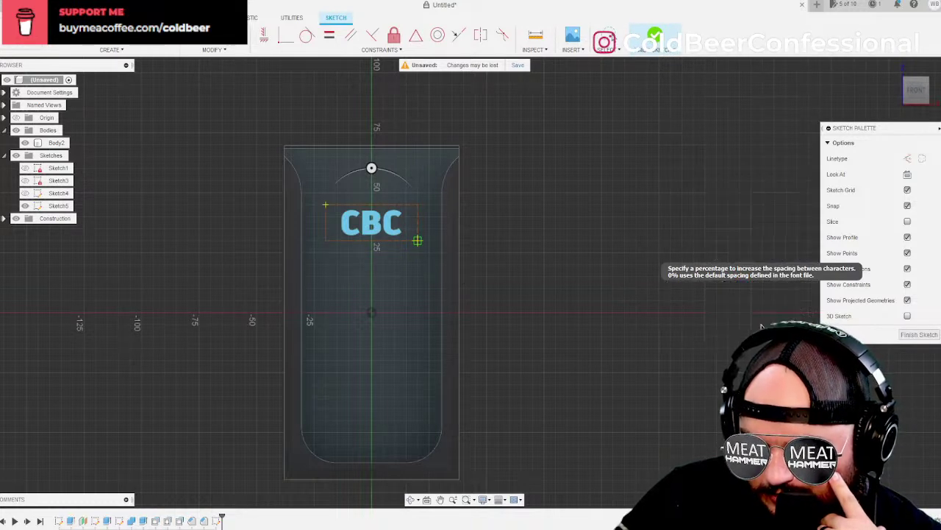
left_click(920, 334)
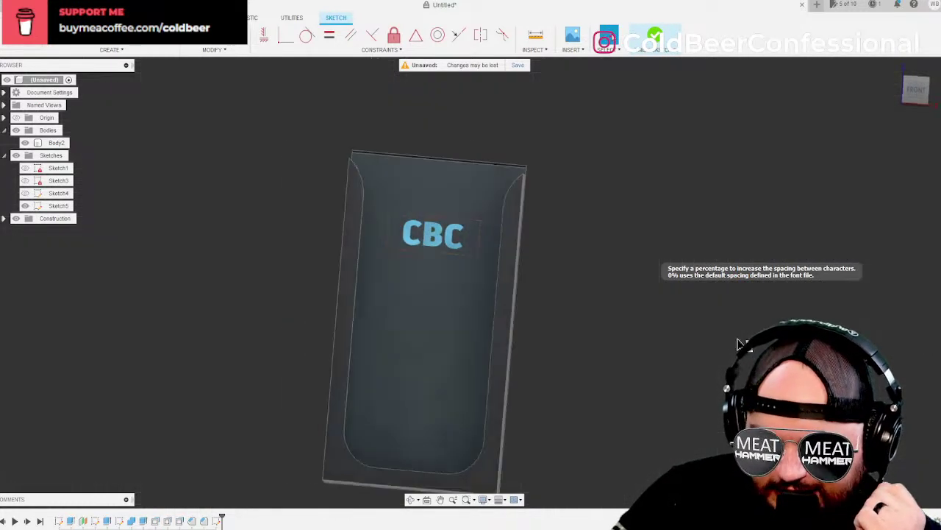
Start an Extrude with Body2 hidden and try to select only the CBC text as its profile.
left_click(118, 50)
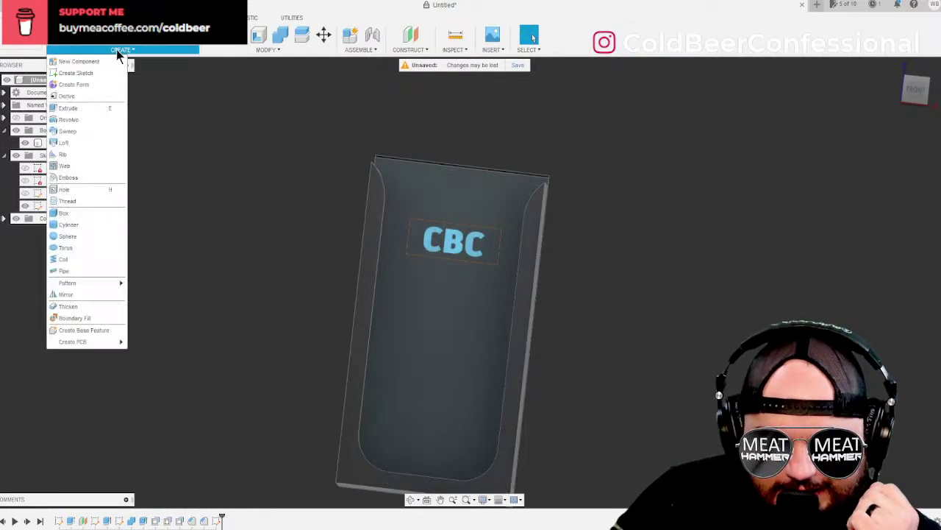
left_click(66, 108)
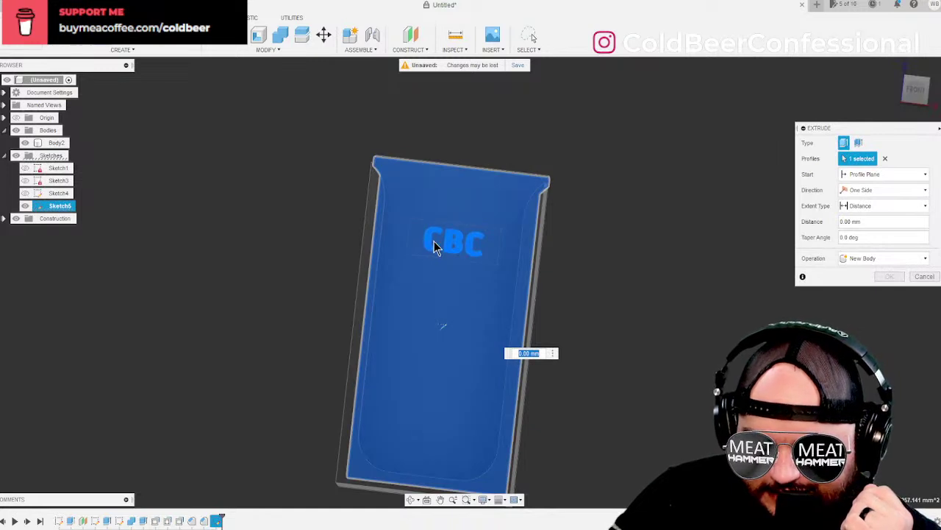
scroll(471, 261, "up", 3)
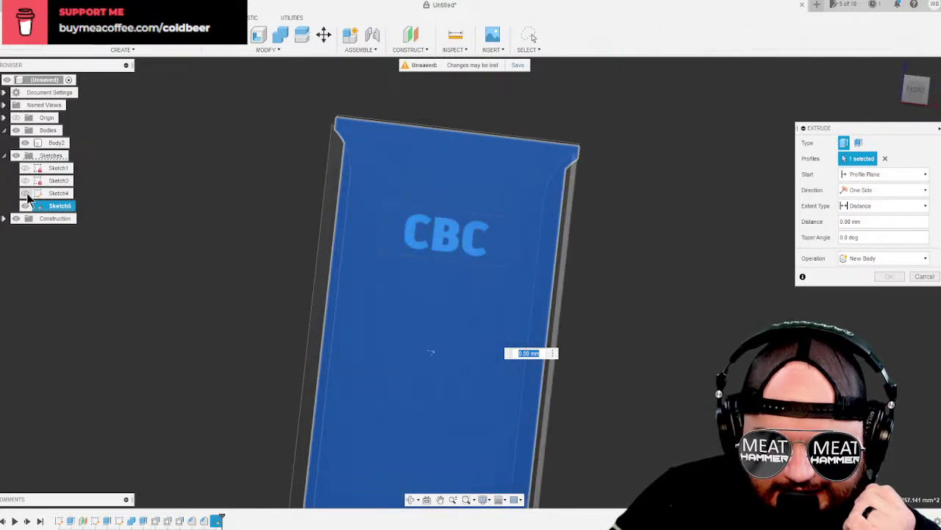
left_click(25, 145)
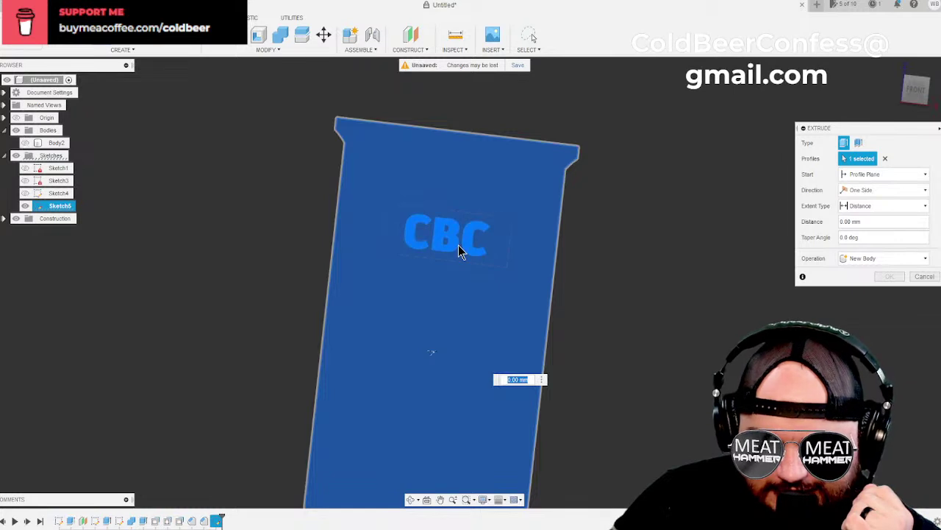
left_click(443, 237)
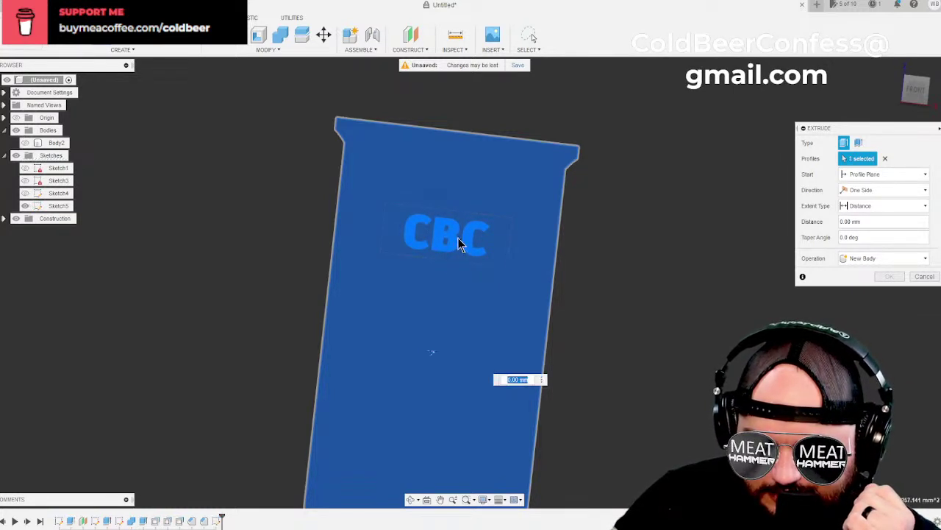
scroll(463, 233, "up", 2)
scroll(464, 232, "down", 2)
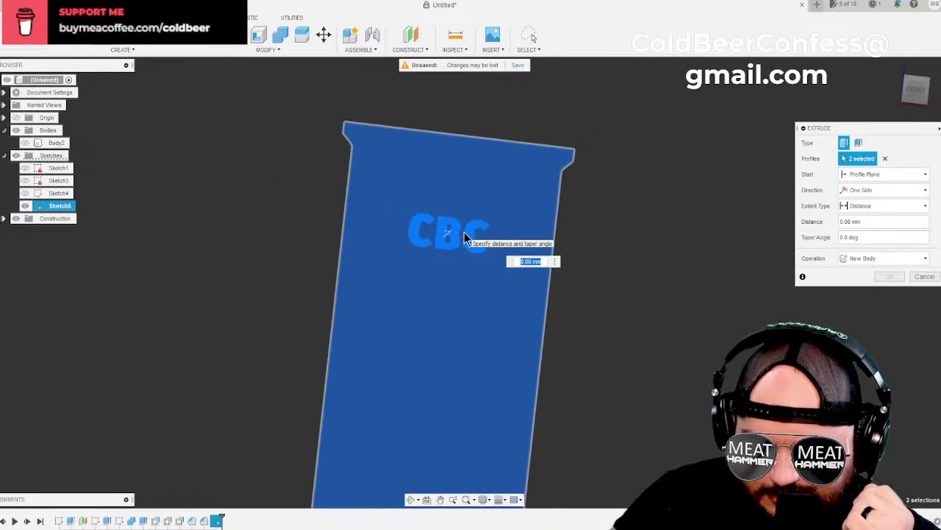
scroll(464, 232, "up", 6)
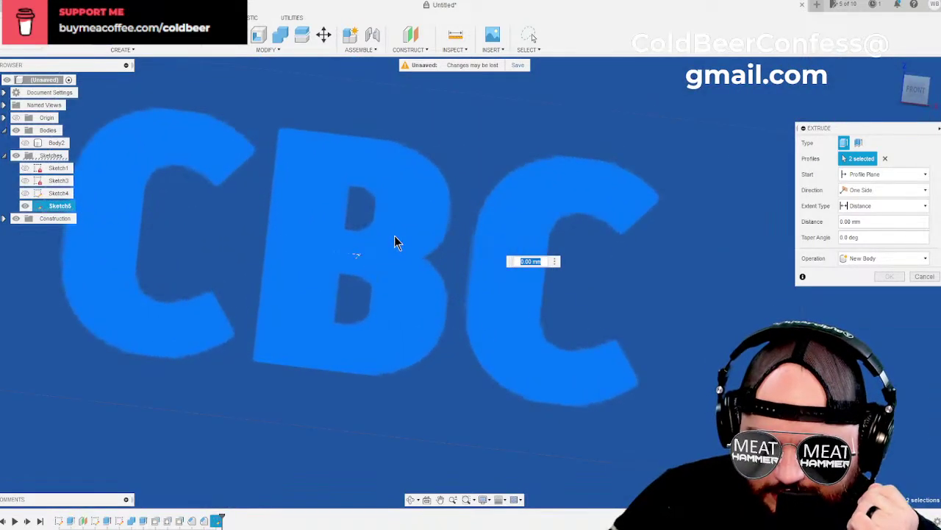
left_click(396, 242)
scroll(410, 244, "down", 5)
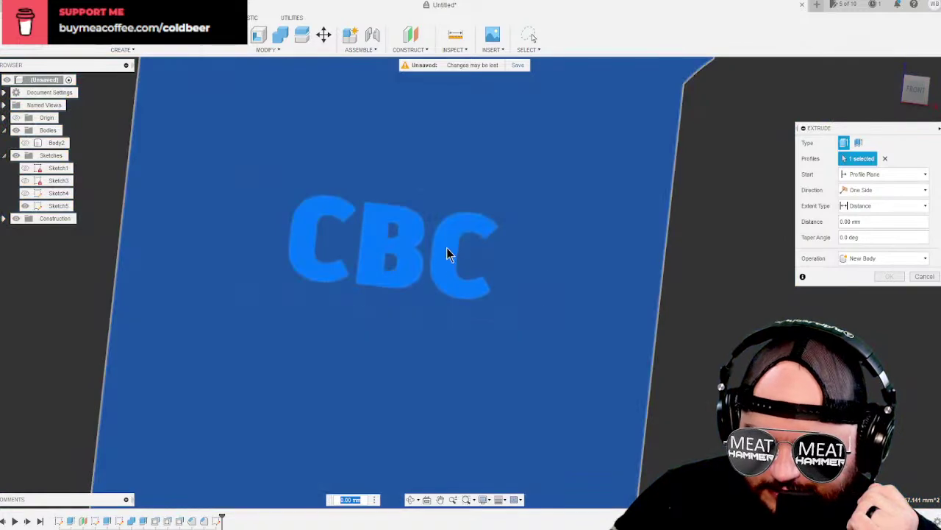
scroll(450, 254, "down", 6)
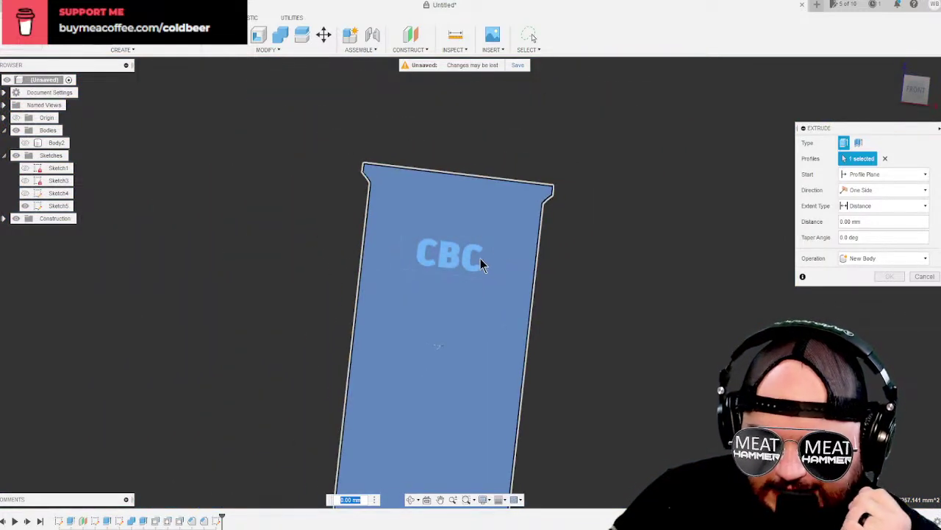
Check what Sketch4, Sketch3, Sketch1 and Sketch5 contain by toggling the visibility of each.
left_click(24, 194)
left_click(25, 194)
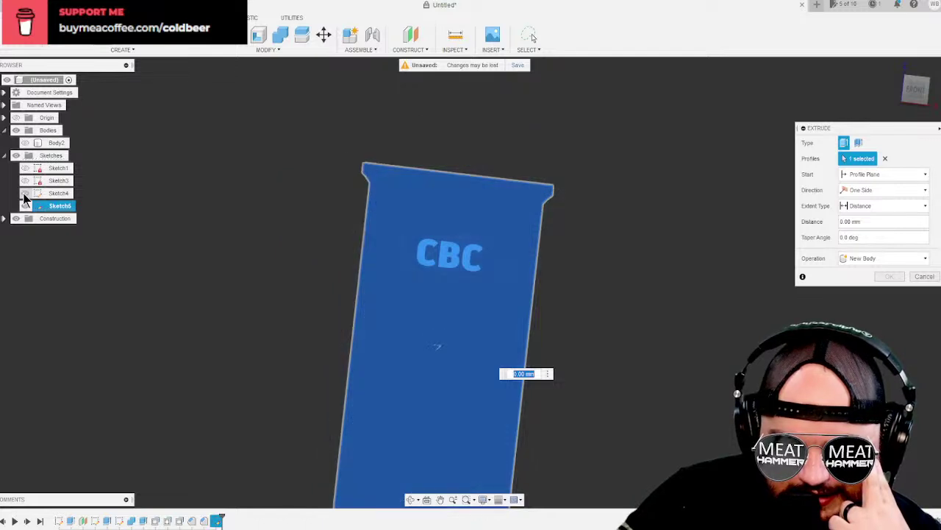
left_click(24, 183)
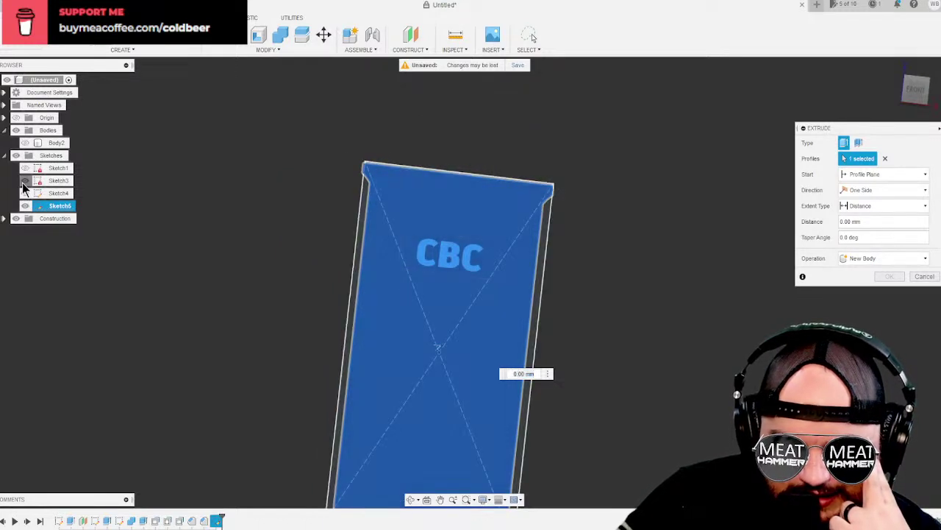
left_click(23, 183)
left_click(25, 169)
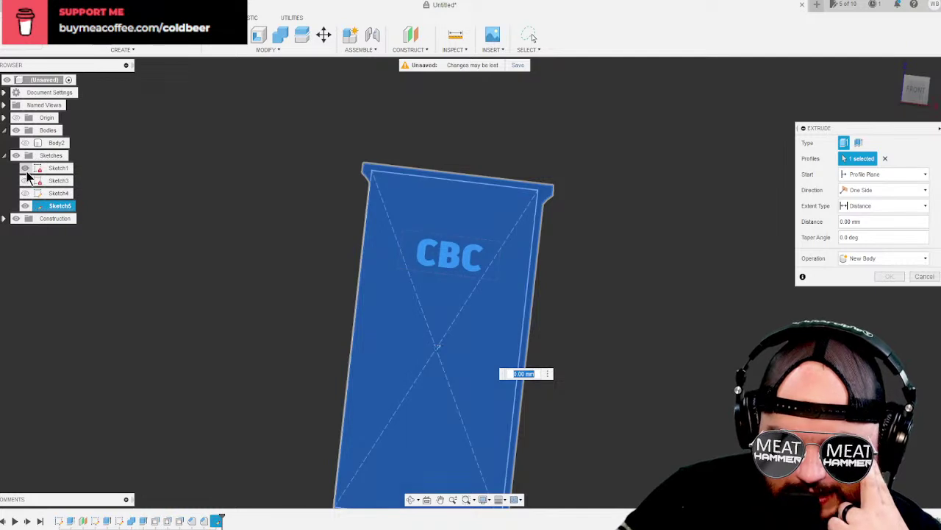
left_click(25, 169)
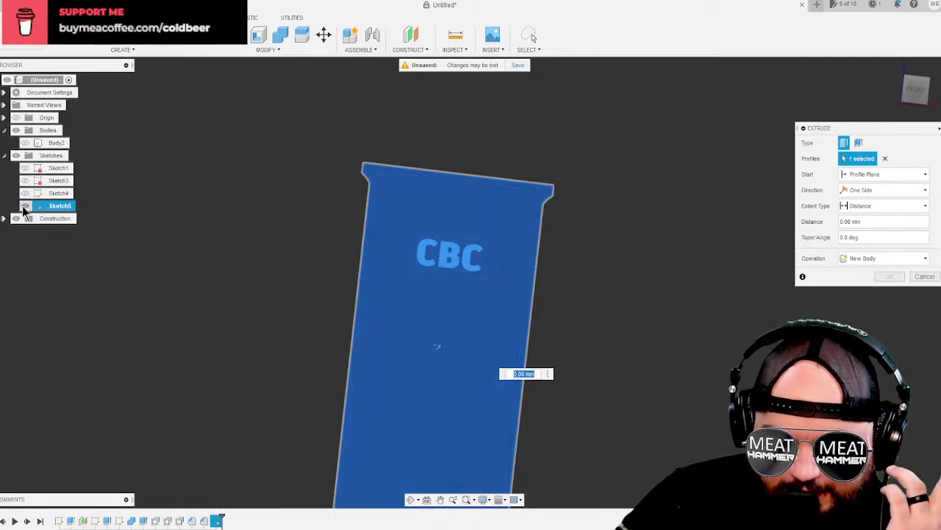
left_click(25, 206)
left_click(25, 206)
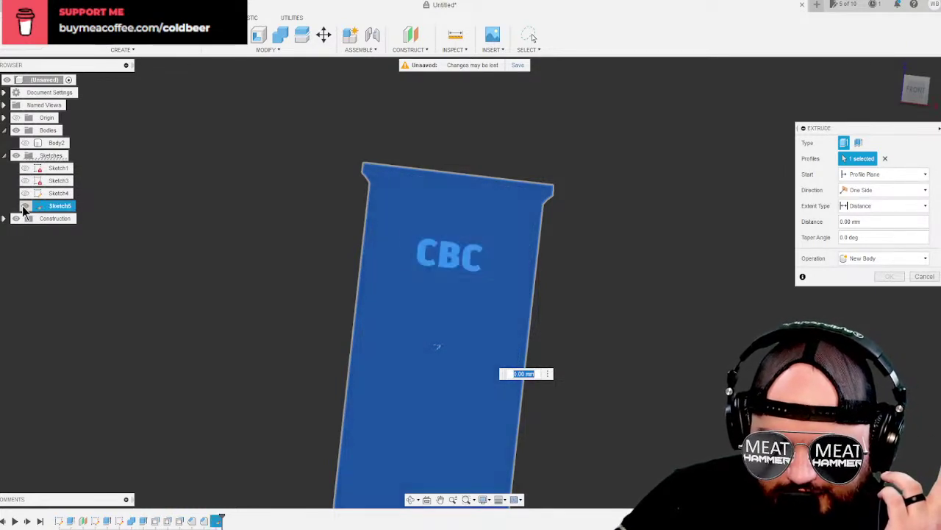
left_click(25, 206)
left_click(25, 206)
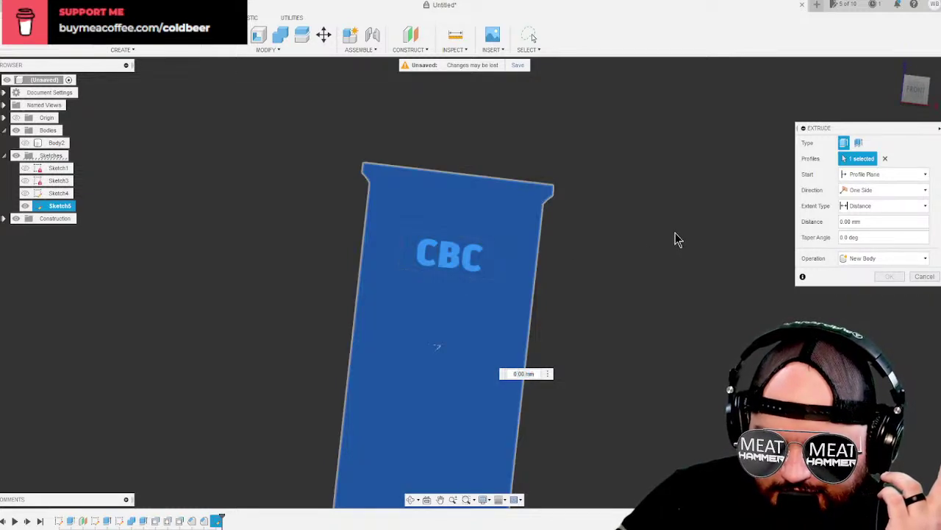
Replace the extrusion's profile selection with only the CBC text and extend it to -70 mm behind the back wall.
left_click(887, 158)
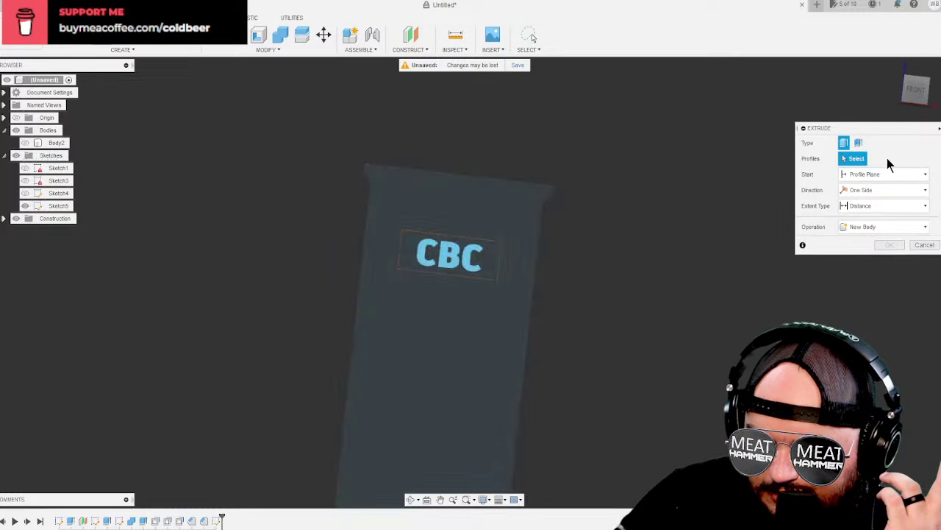
left_click(456, 253)
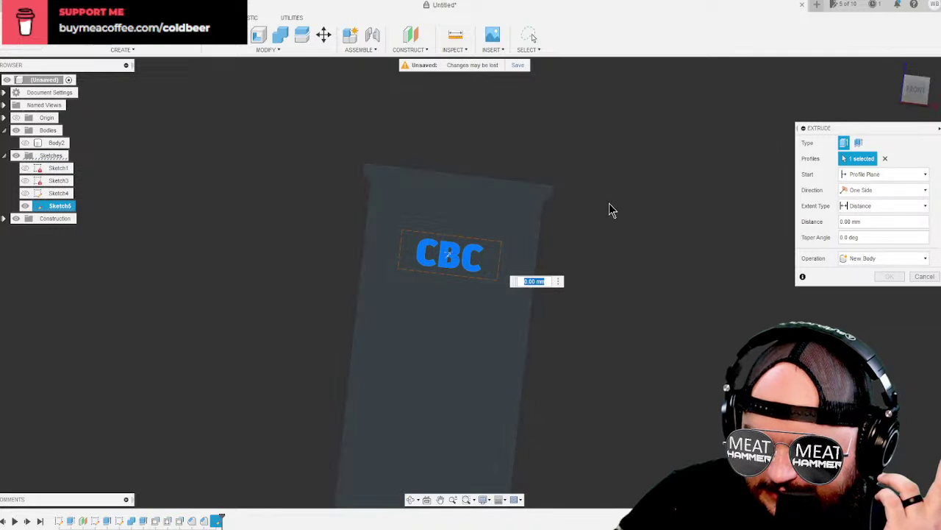
left_click(920, 94)
left_click(936, 93)
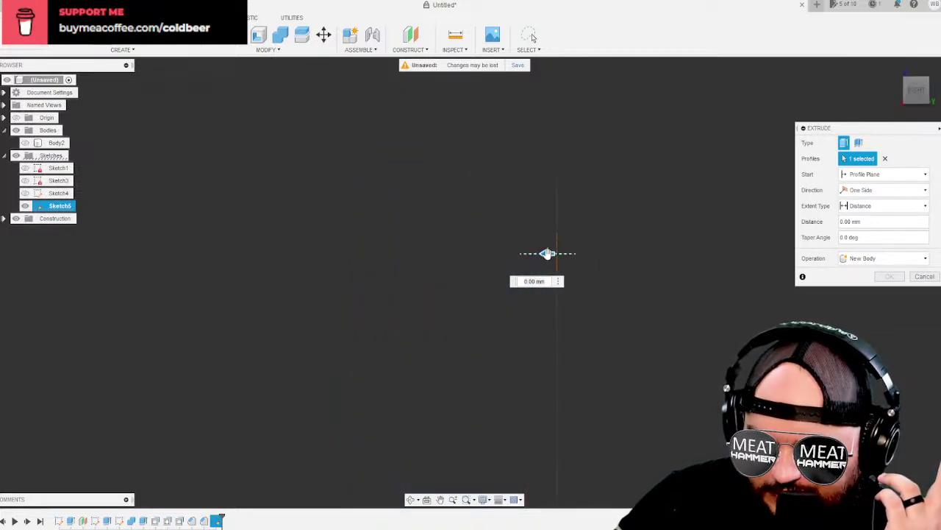
left_click_drag(548, 253, 723, 247)
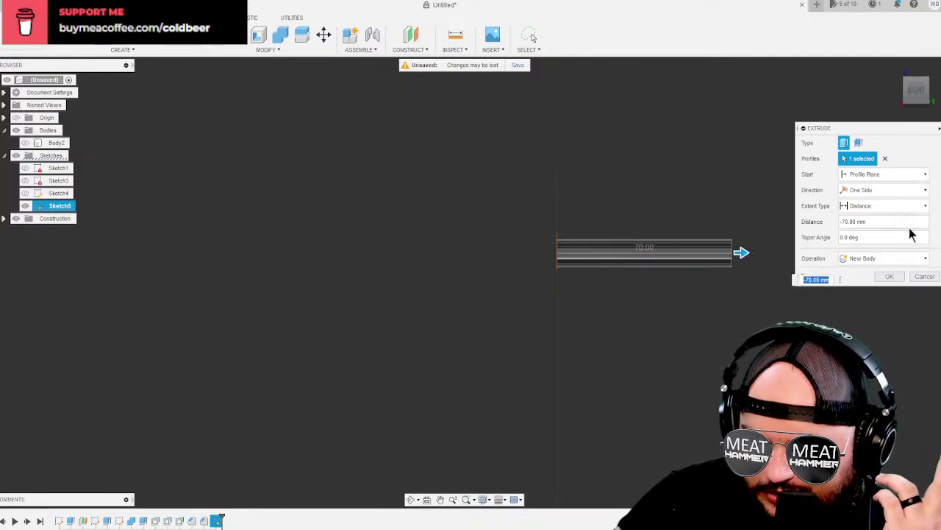
Show Body2 again and cut the CBC text through its back wall with a distance of -5 mm.
left_click(888, 259)
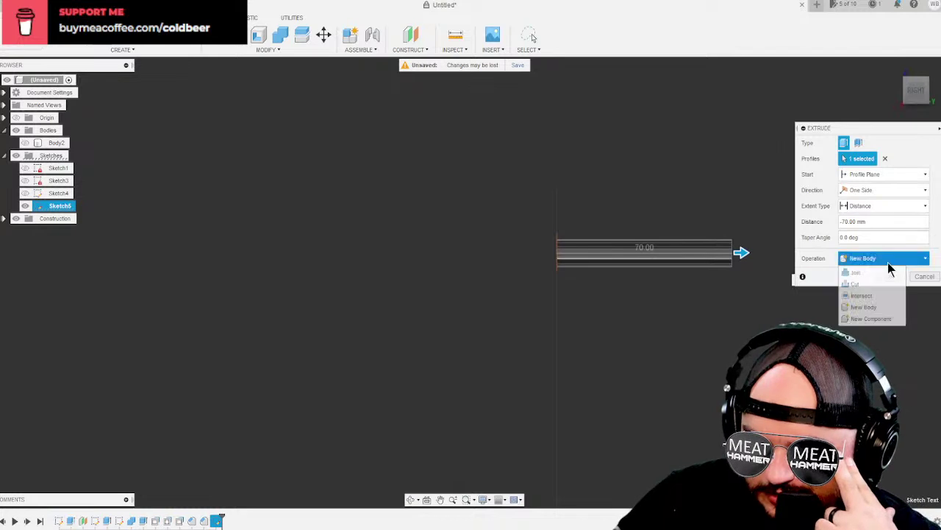
left_click(857, 284)
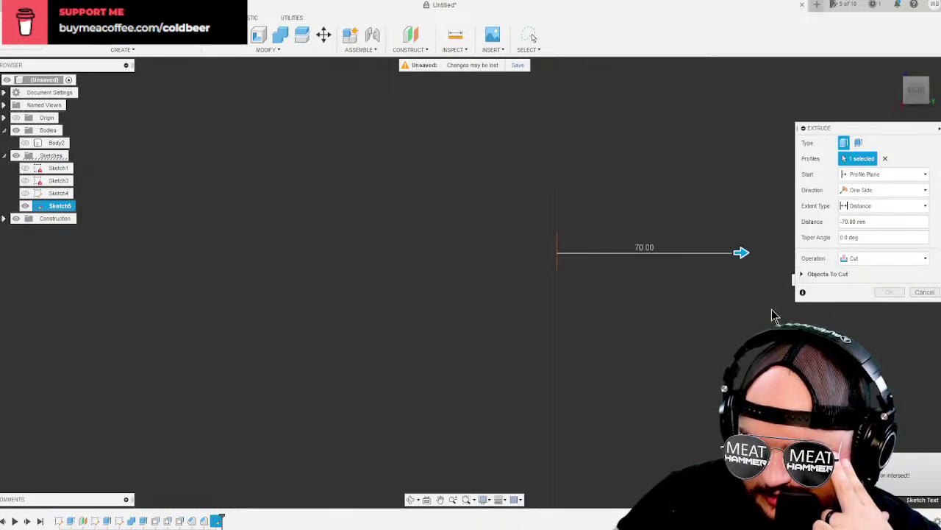
left_click(24, 143)
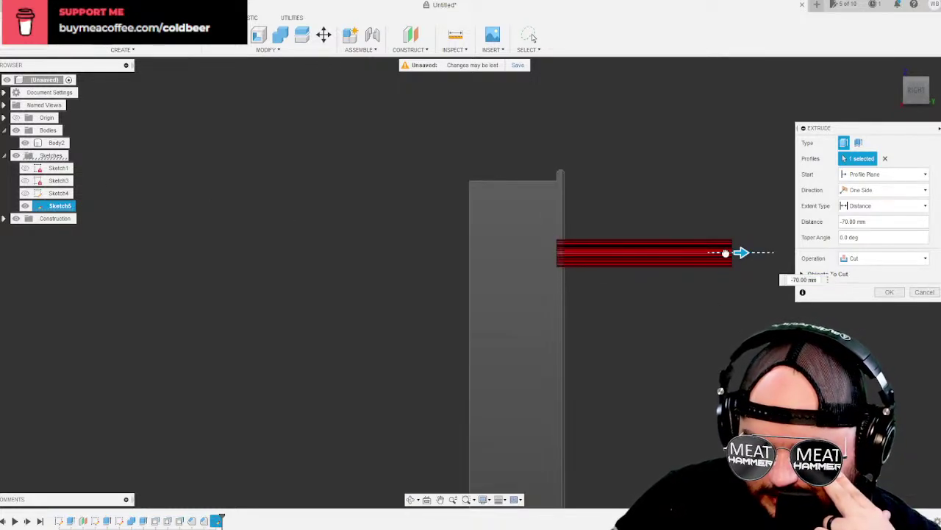
left_click_drag(726, 253, 579, 252)
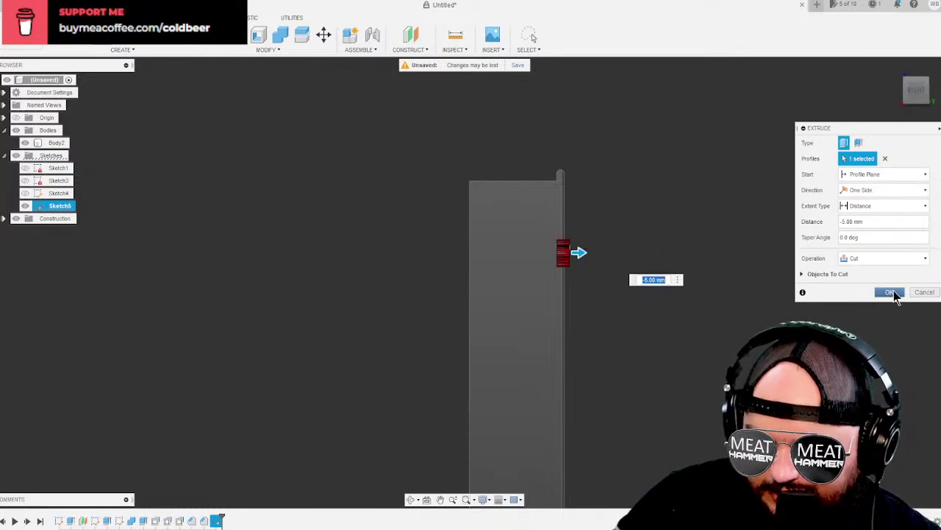
left_click(890, 292)
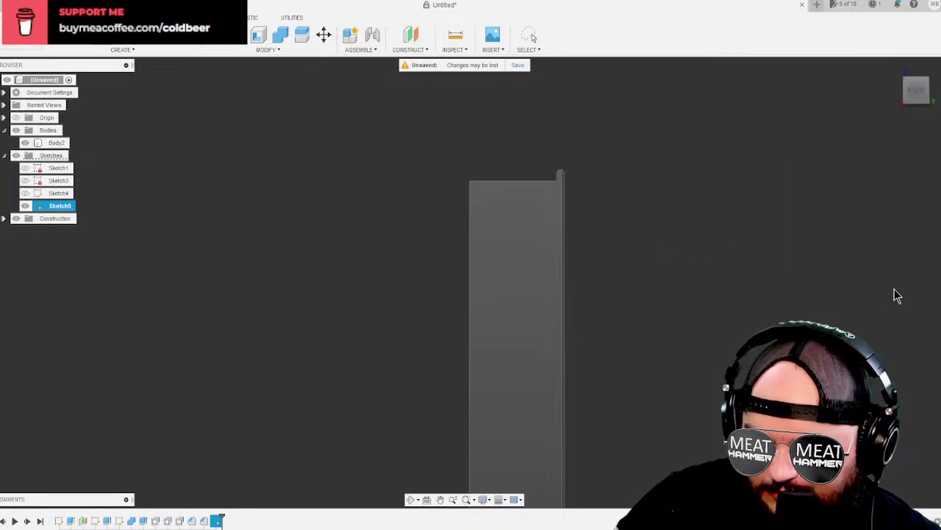
Inspect the CBC cutout up close from the front and from the back of the box.
left_click(899, 91)
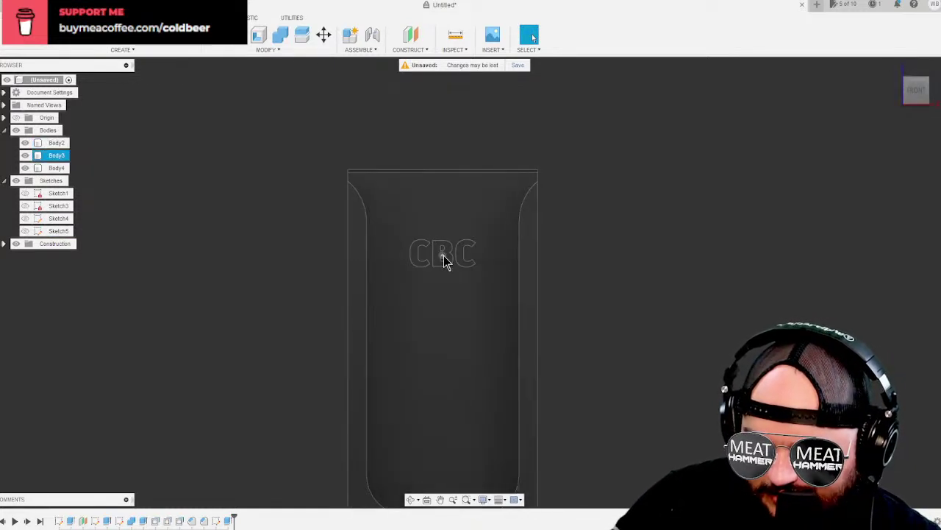
scroll(445, 255, "up", 8)
scroll(458, 252, "down", 8)
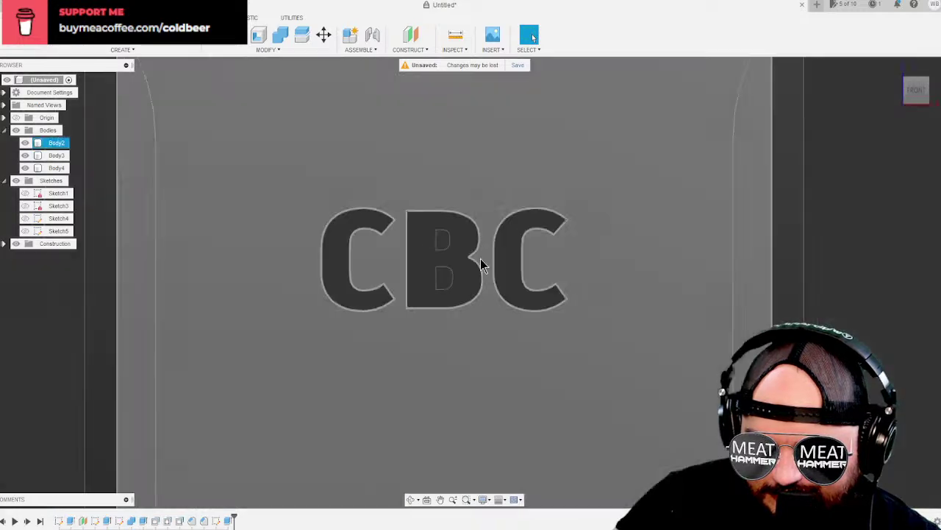
left_click(899, 91)
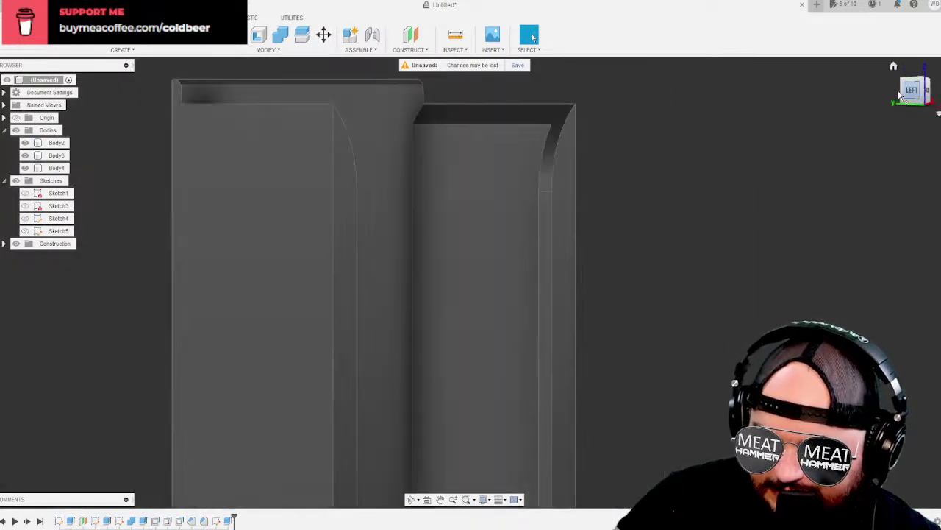
left_click(899, 96)
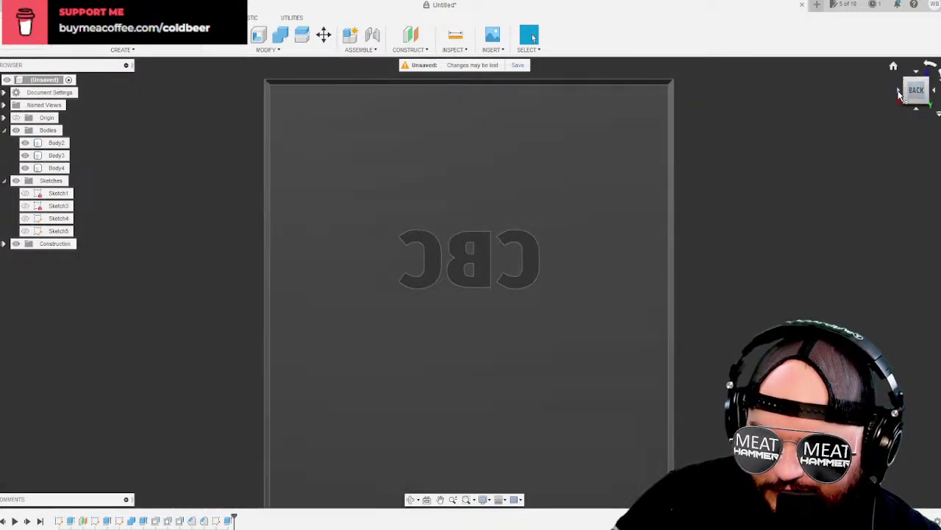
left_click(446, 239)
key("Escape")
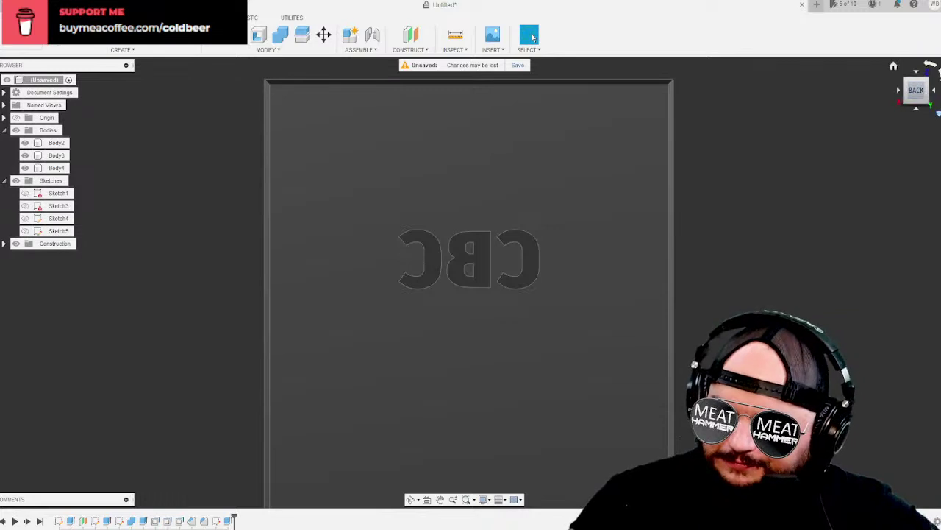
Return to the front view and examine the letter openings and the inner areas of the B.
left_click(936, 91)
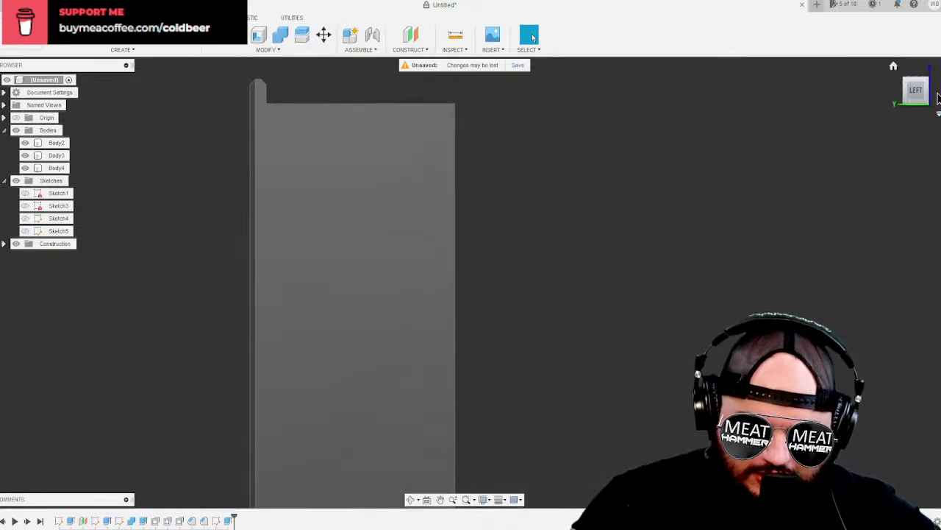
left_click(937, 96)
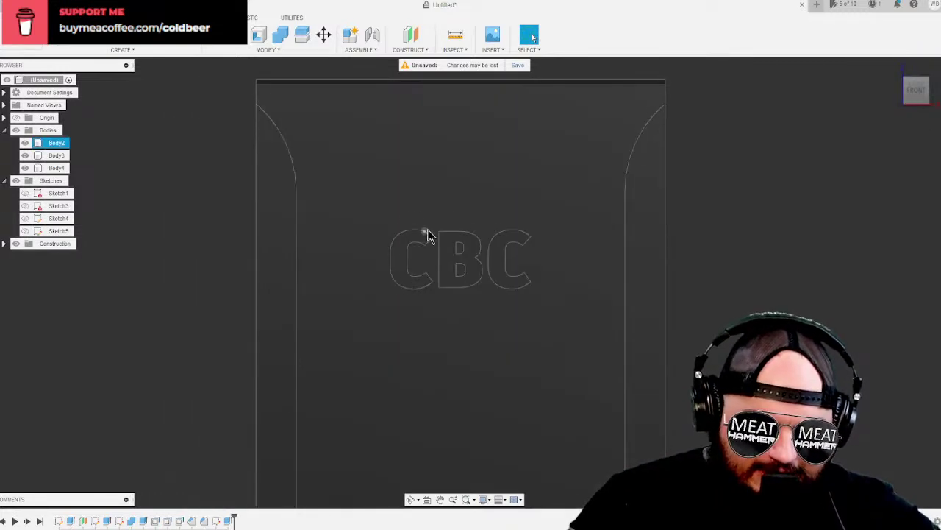
left_click(416, 241)
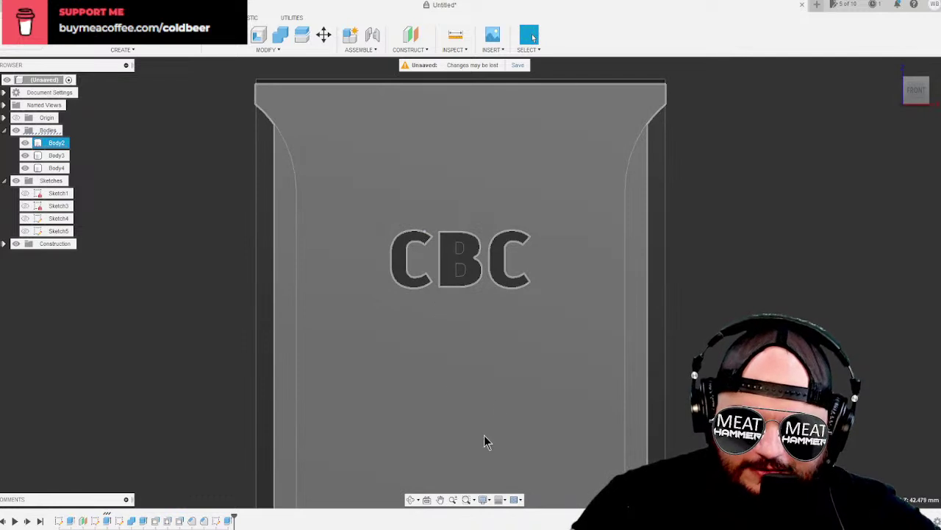
left_click(460, 280)
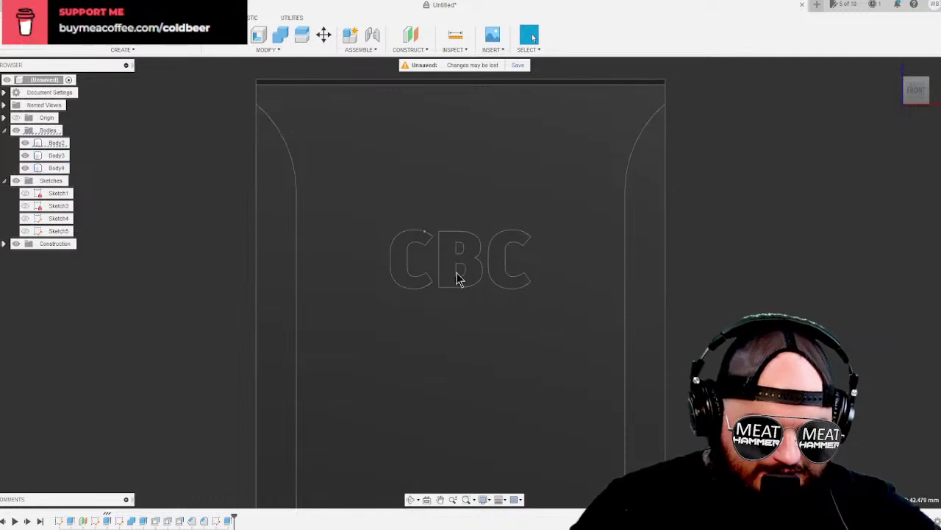
left_click(465, 293)
key("Escape")
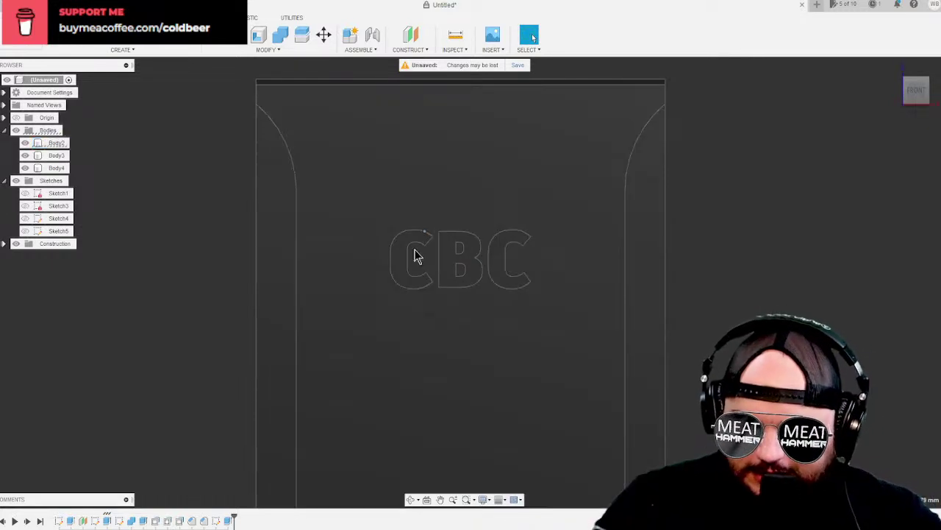
left_click(287, 294)
key("Escape")
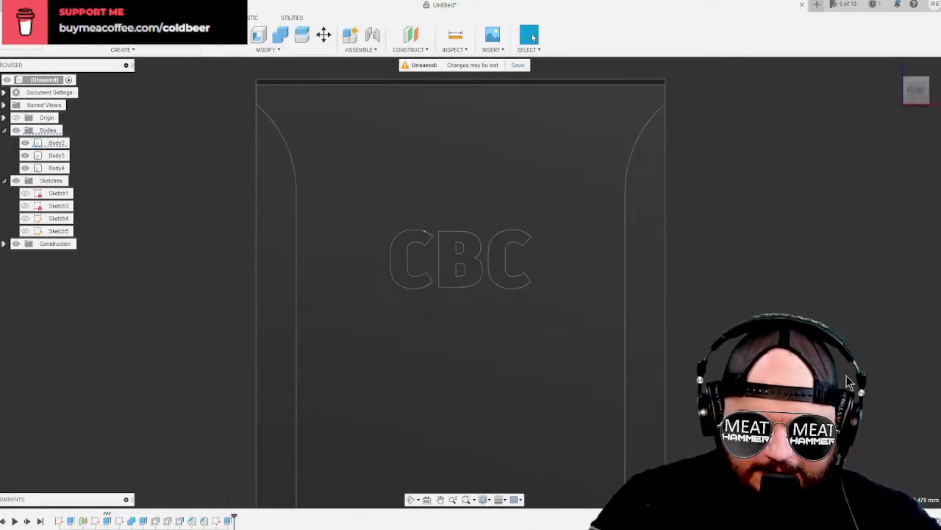
Undo the CBC cut and the CBC text, going back to the open Sketch5 on the box's back wall.
key("ctrl+z")
mouse_move(782, 227)
middle_mouse_down()
mouse_move(765, 261)
mouse_move(706, 284)
middle_mouse_up()
key("ctrl+z")
scroll(581, 330, "down", 4)
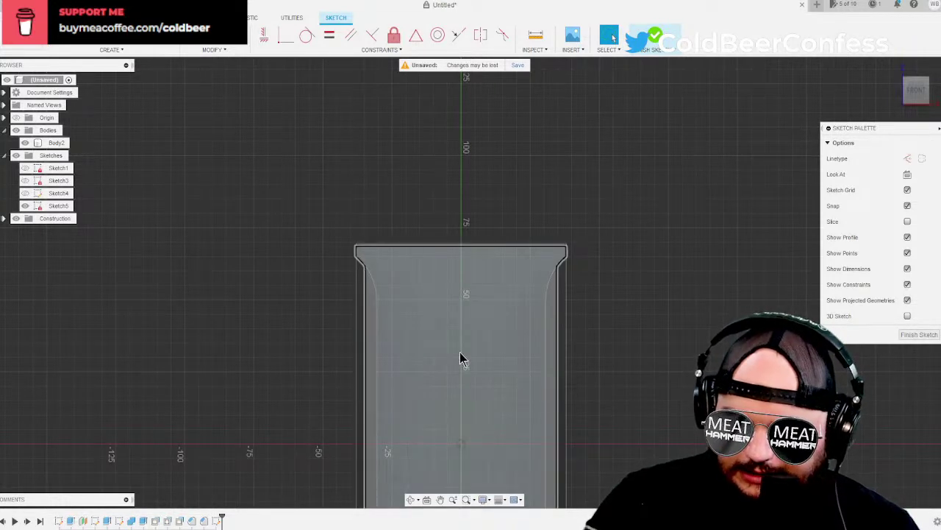
middle_click_drag(435, 493, 448, 296)
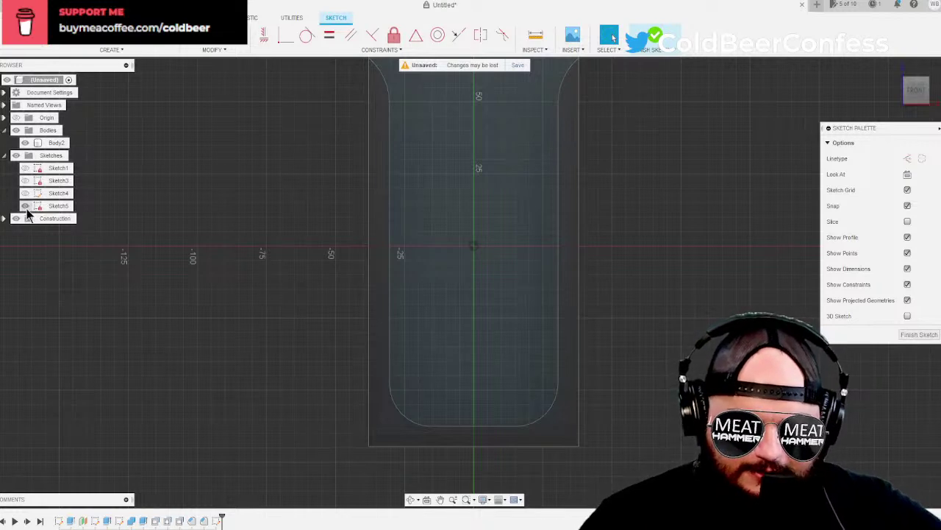
Hide Body2 and Sketch5, and compare the rectangles of Sketch1 and Sketch3 by toggling their visibility.
left_click(25, 144)
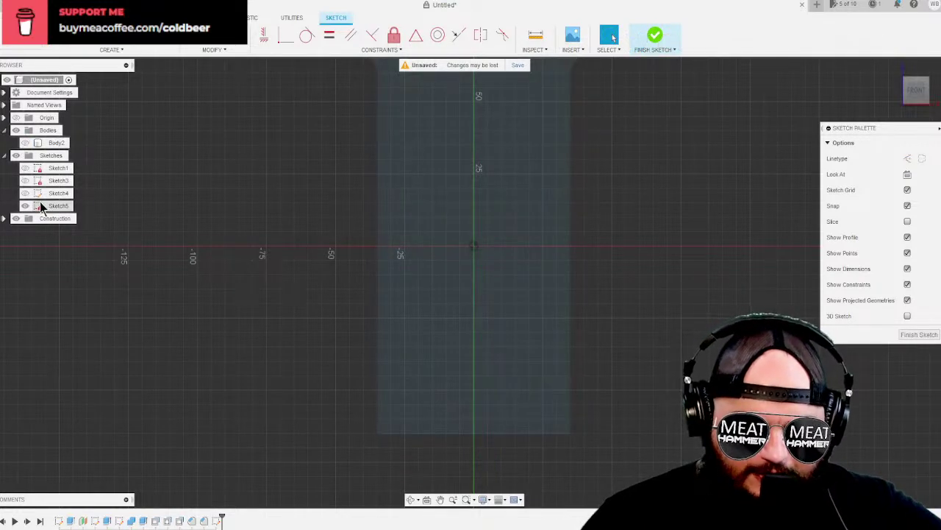
left_click(26, 169)
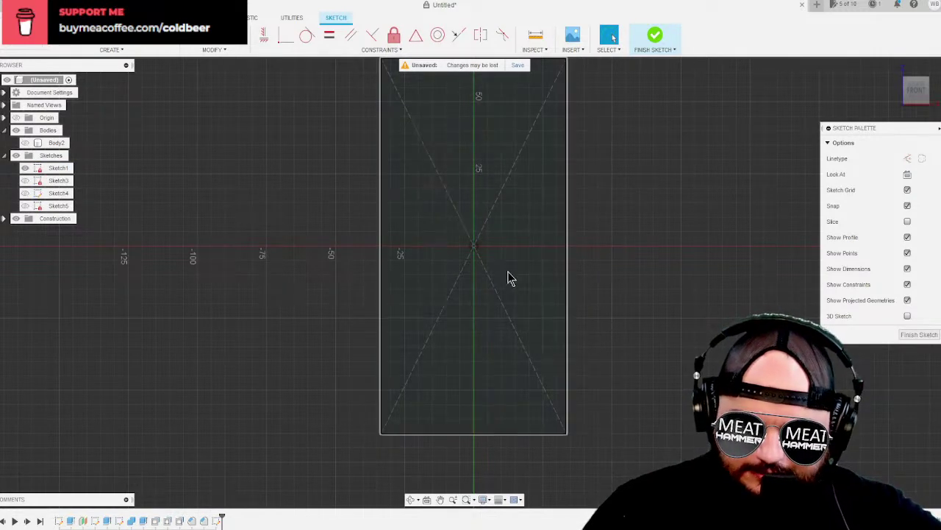
middle_click_drag(517, 267, 430, 350)
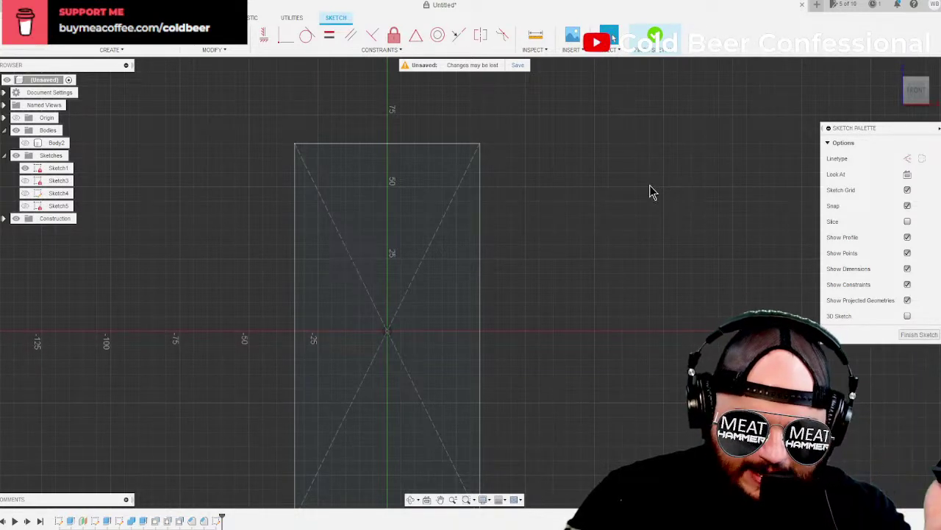
left_click(24, 181)
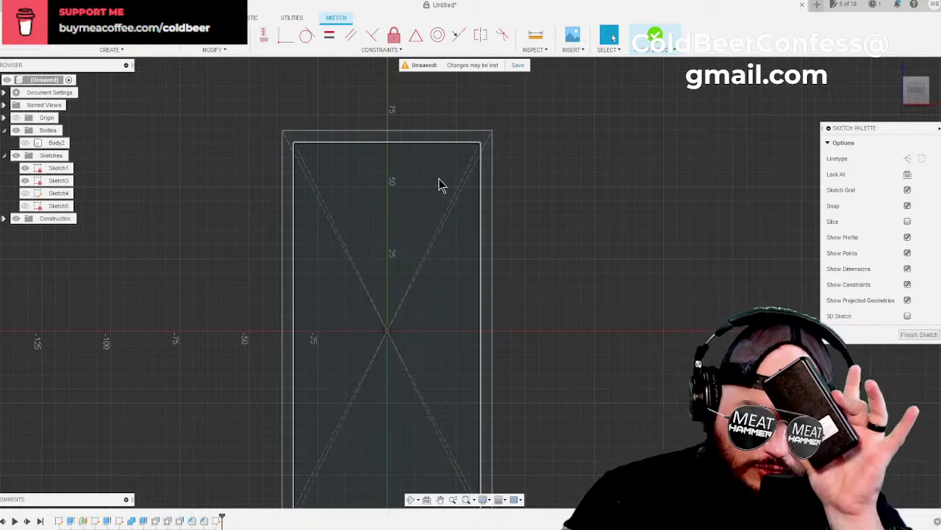
left_click(41, 180)
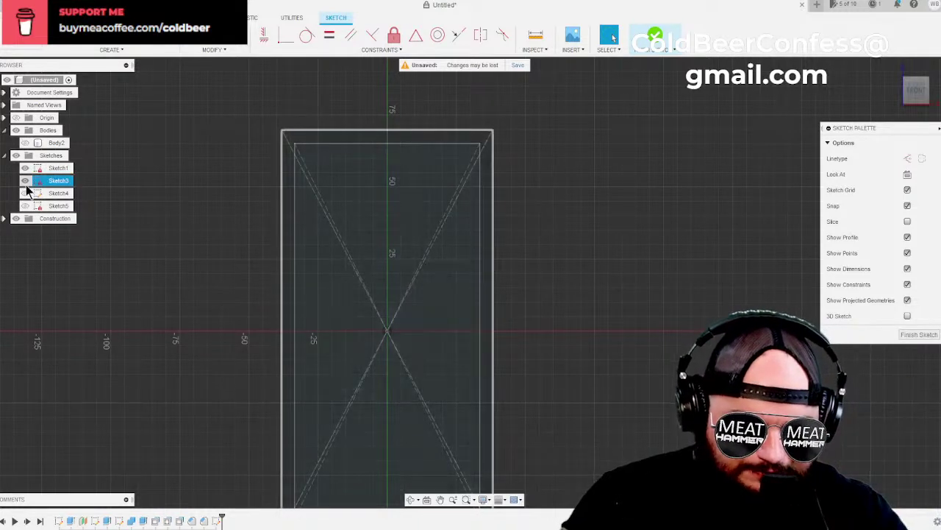
left_click(26, 181)
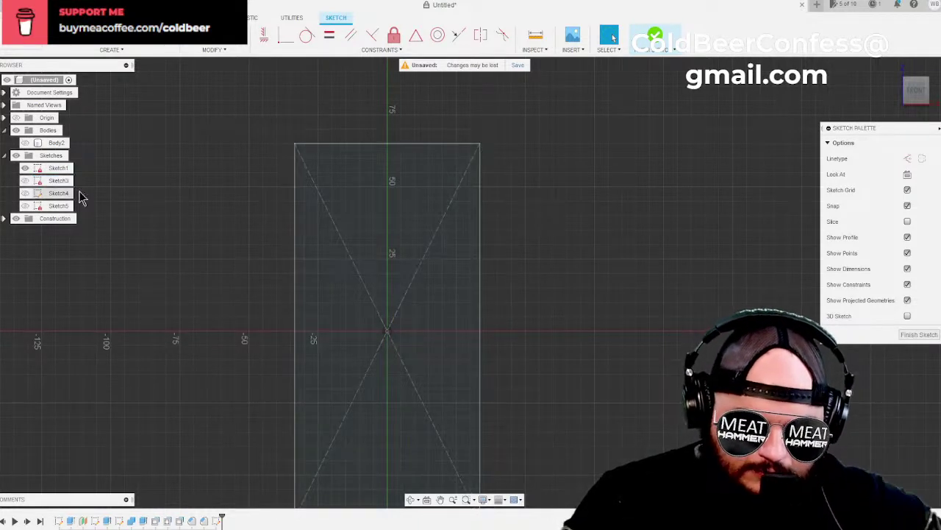
left_click(25, 178)
left_click(25, 181)
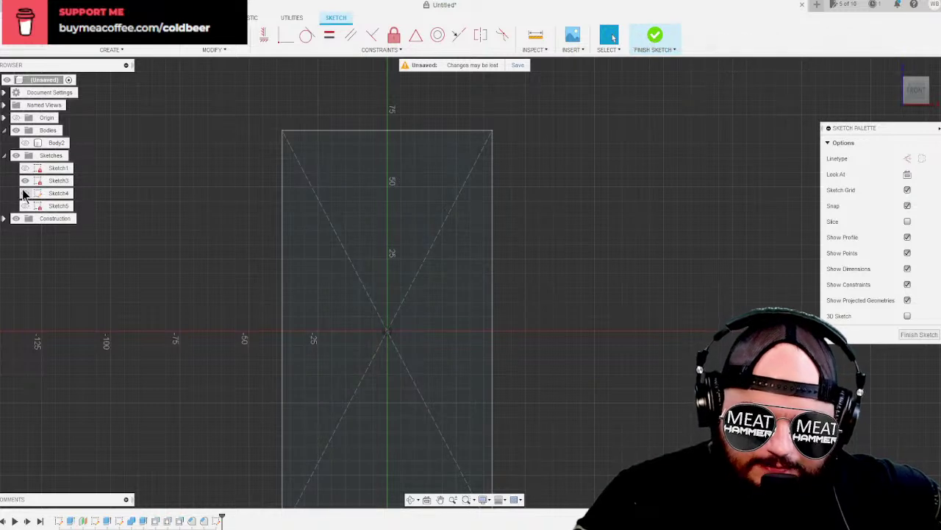
Show Sketch4 to examine its cutout rectangle and corner circles, and hide it again to view Sketch5's profile.
left_click(25, 196)
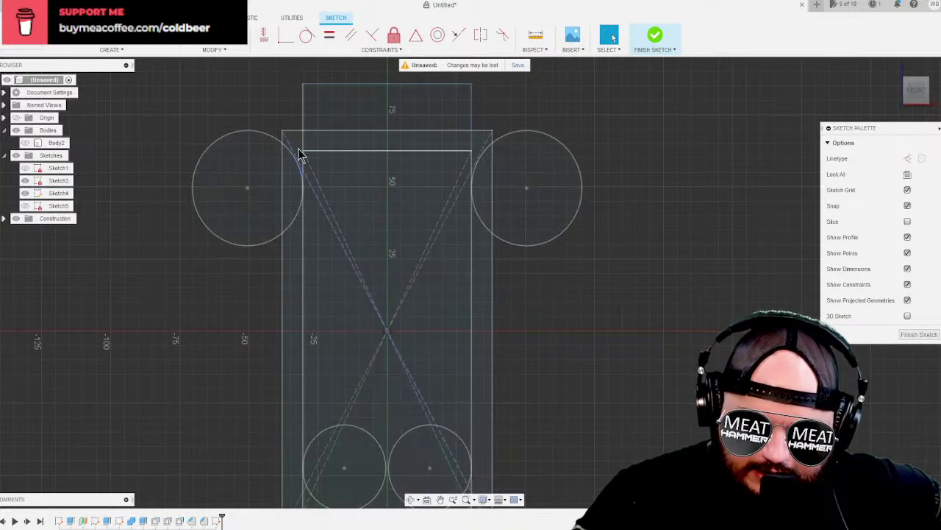
mouse_move(603, 334)
middle_mouse_down()
mouse_move(593, 332)
mouse_move(578, 166)
mouse_move(628, 305)
middle_mouse_up()
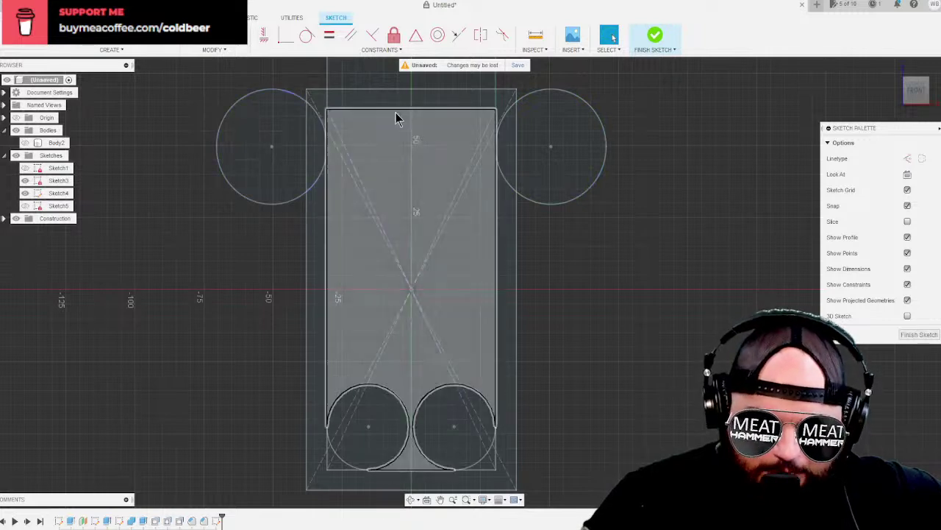
left_click(25, 206)
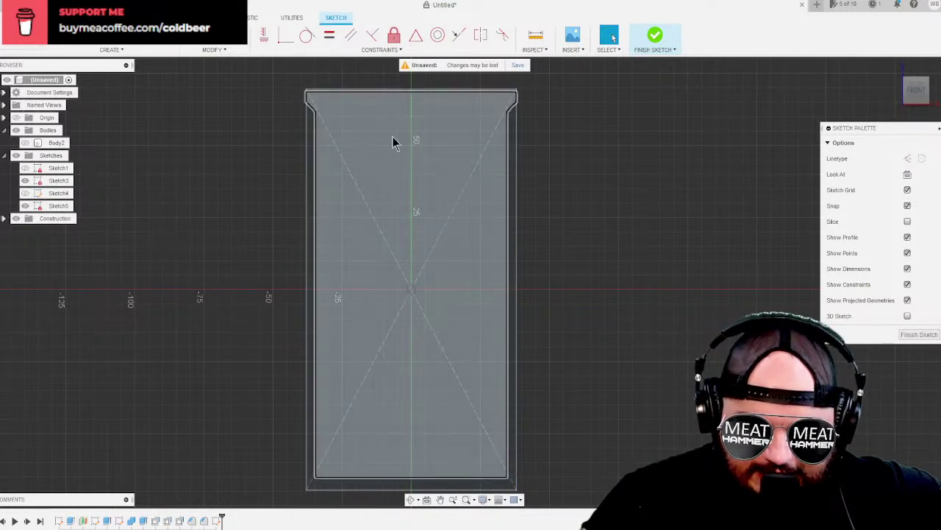
mouse_move(437, 150)
middle_mouse_down()
mouse_move(410, 151)
mouse_move(397, 176)
middle_mouse_up()
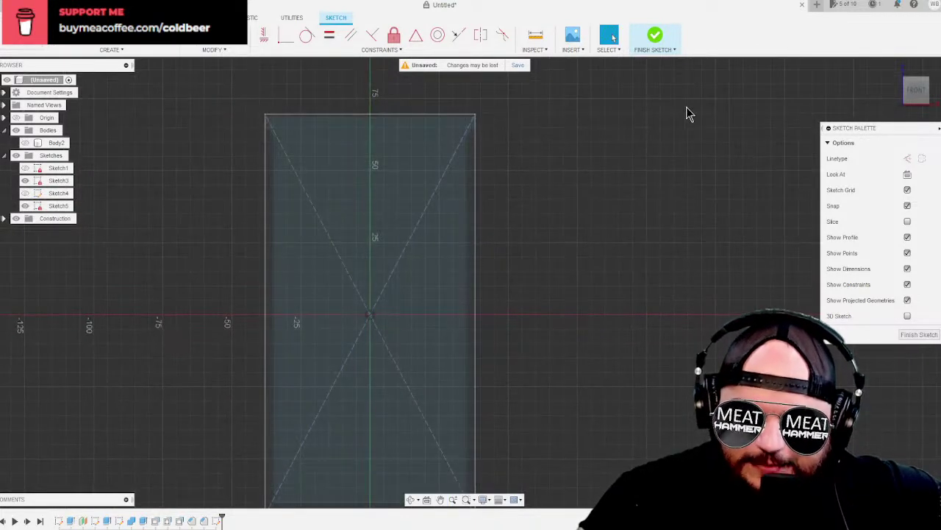
Show Body2 with all sketches hidden and examine the box from several angles.
left_click(412, 500)
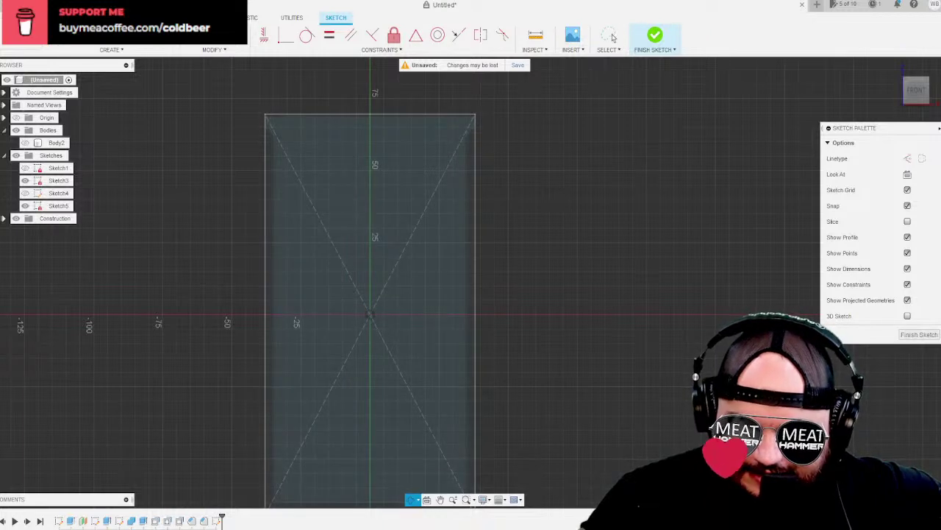
left_click(26, 143)
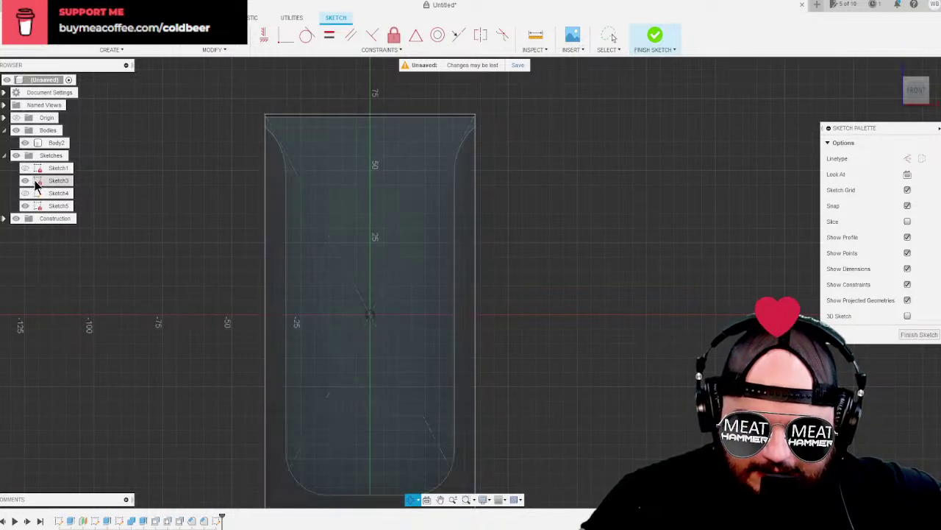
left_click(25, 180)
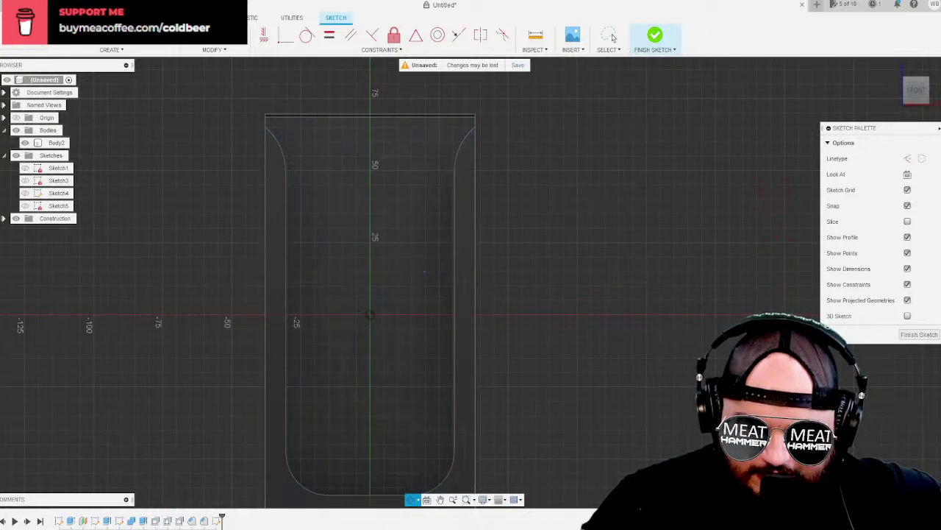
mouse_move(424, 271)
left_mouse_down()
mouse_move(397, 303)
mouse_move(381, 213)
left_mouse_up()
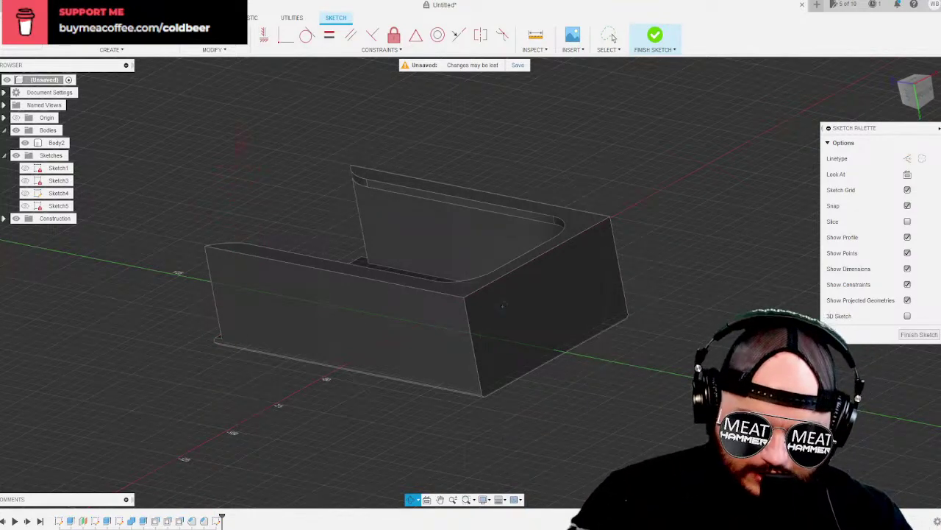
middle_click_drag(464, 255, 441, 370, "shift")
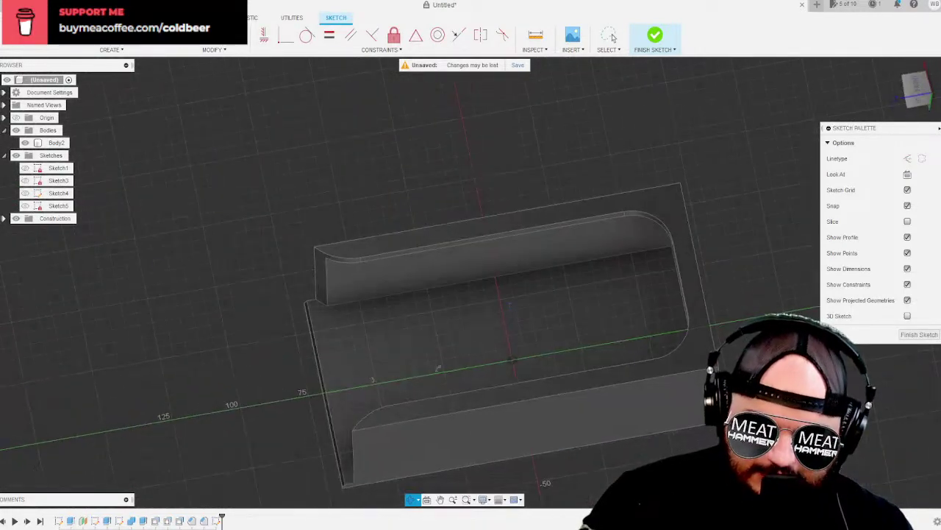
middle_click_drag(361, 177, 472, 276, "shift")
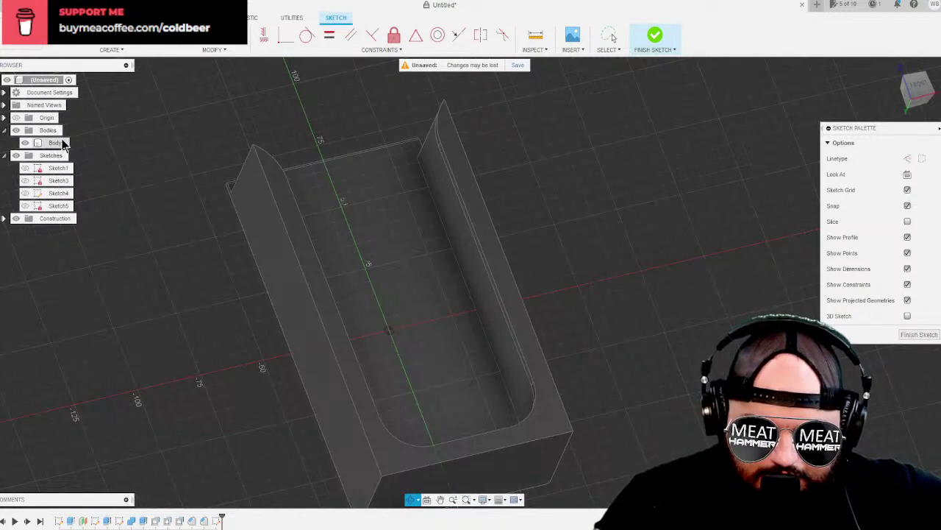
Finish the sketch and save Body2 as a binary STL mesh in millimetres with medium refinement, named Vape Battery Holder, in Downloads.
left_click(919, 335)
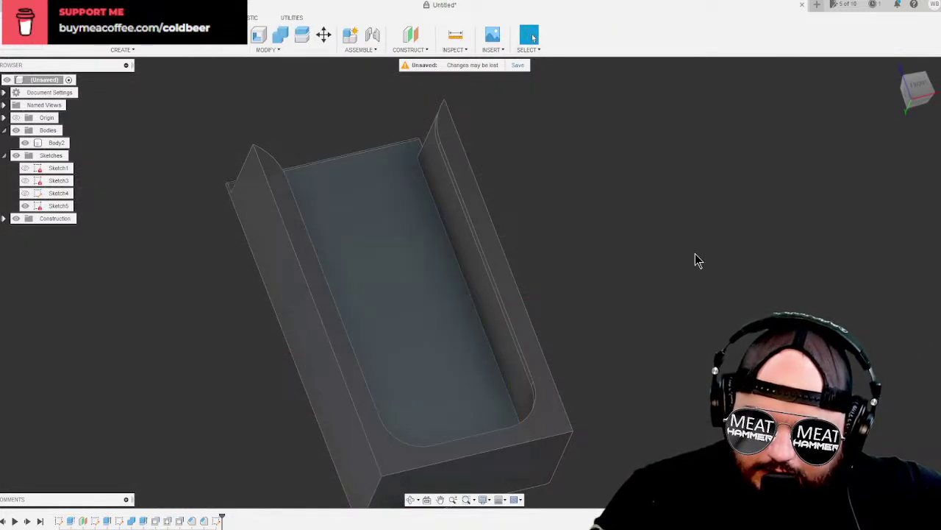
right_click(51, 143)
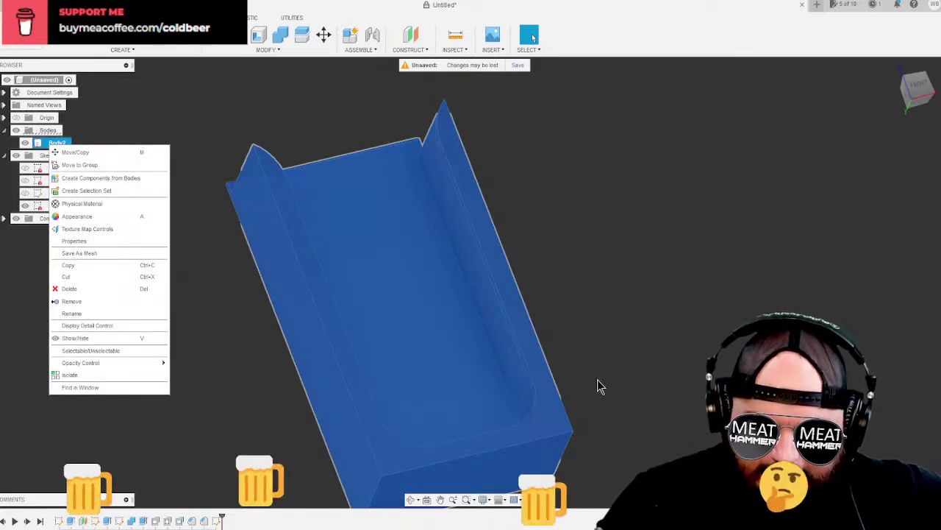
left_click(114, 253)
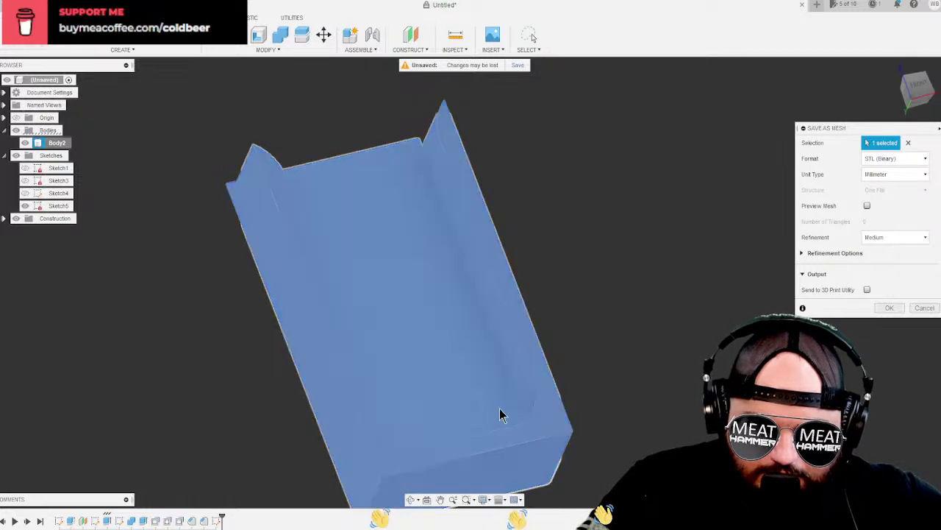
left_click(889, 307)
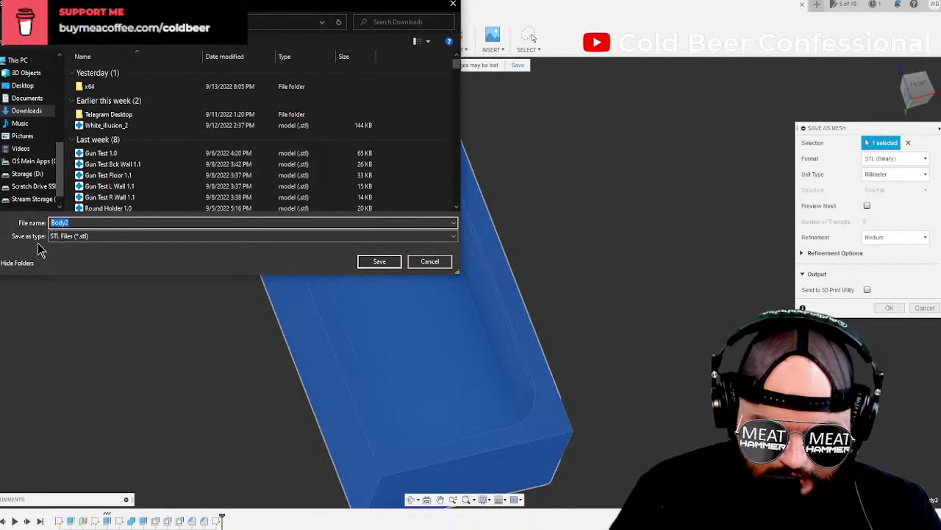
type("Vape Ba")
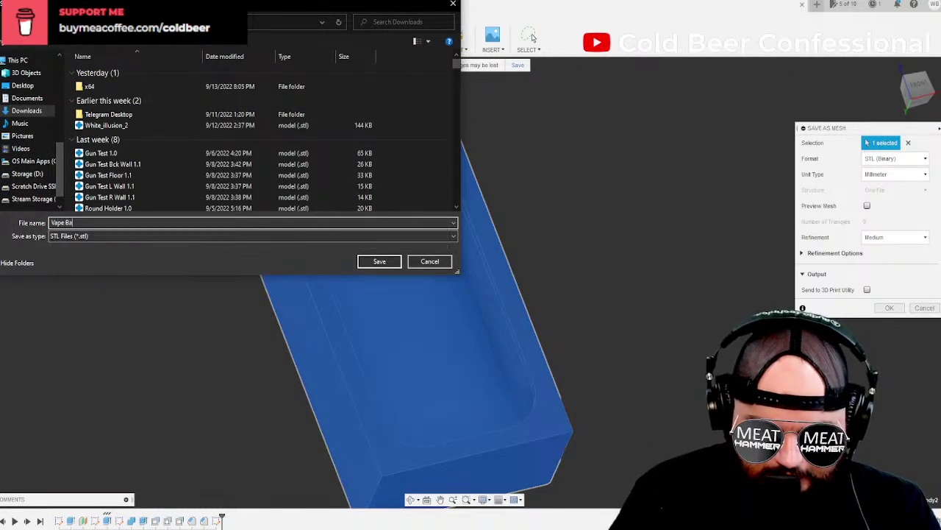
type("ttery ")
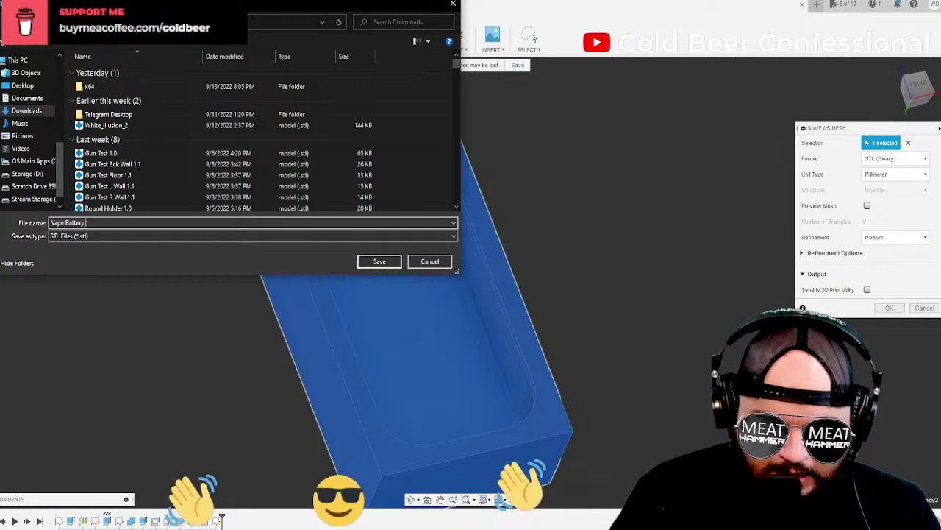
type("Holde")
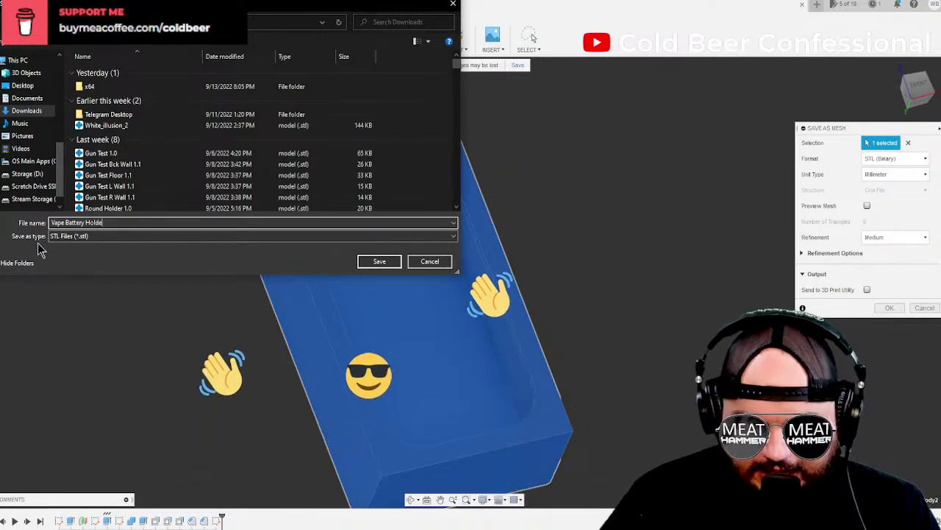
type("r")
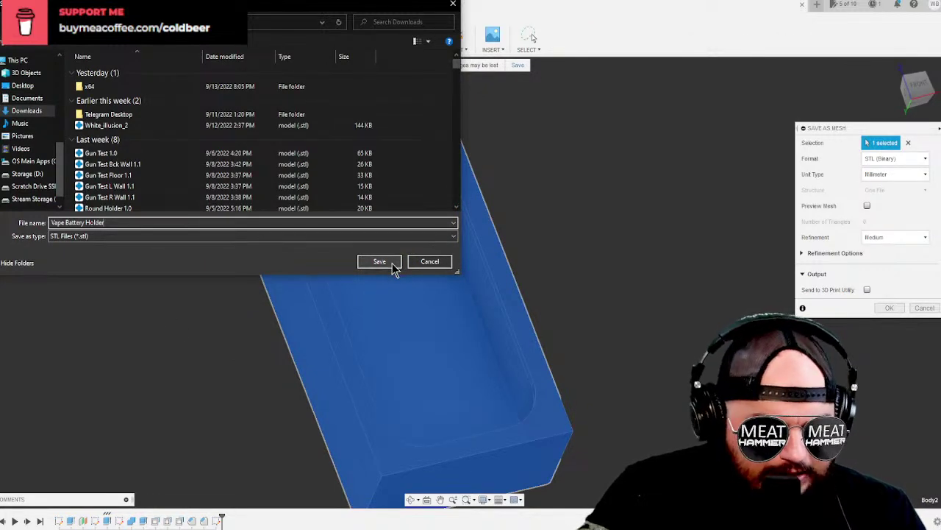
left_click(393, 266)
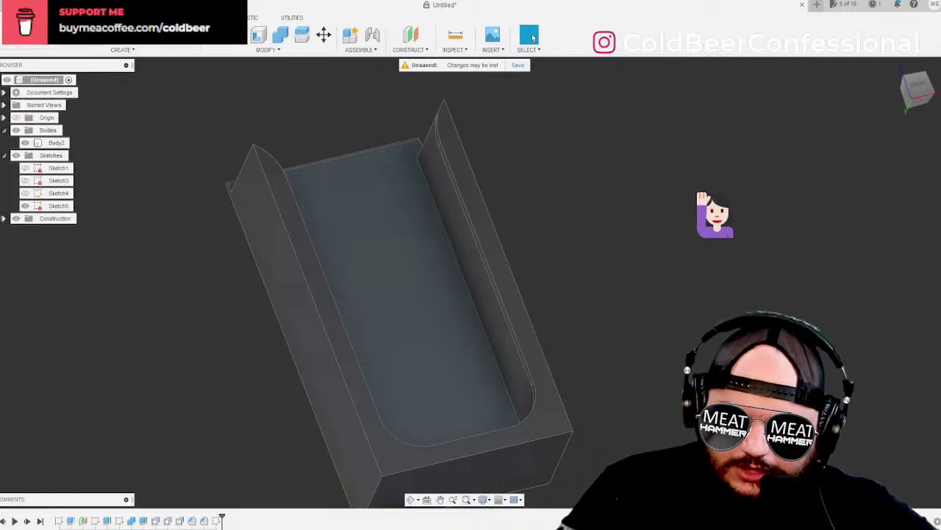
Switch to PrusaSlicer and import the Vape Battery Holder STL from Downloads onto the print bed.
key("alt+Tab")
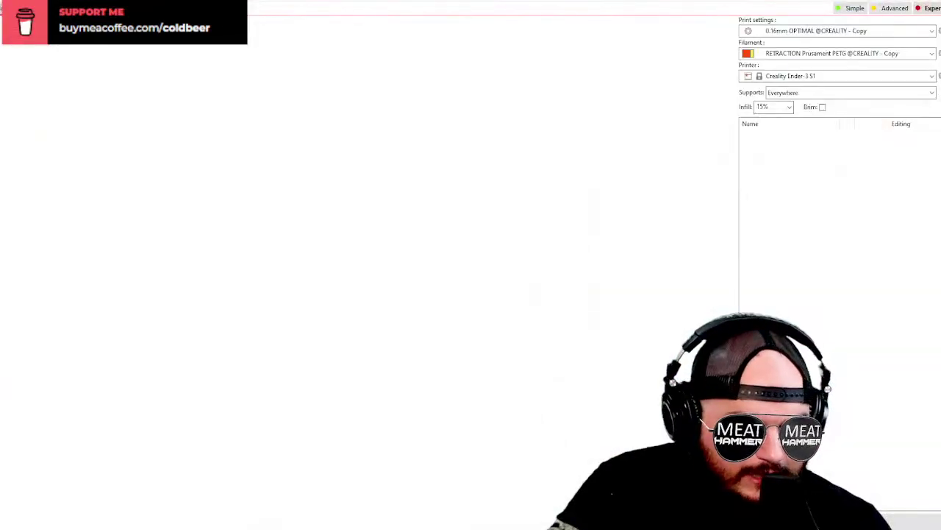
right_click(513, 207)
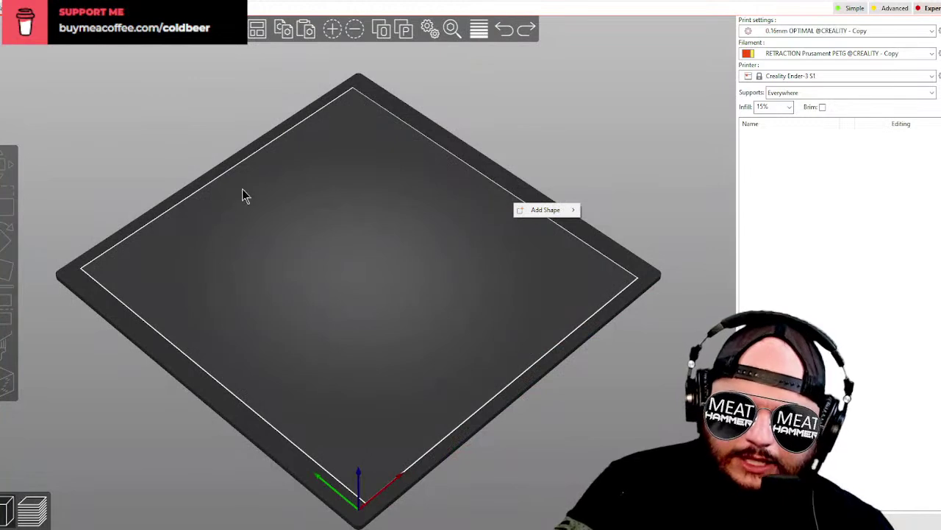
left_click(9, 7)
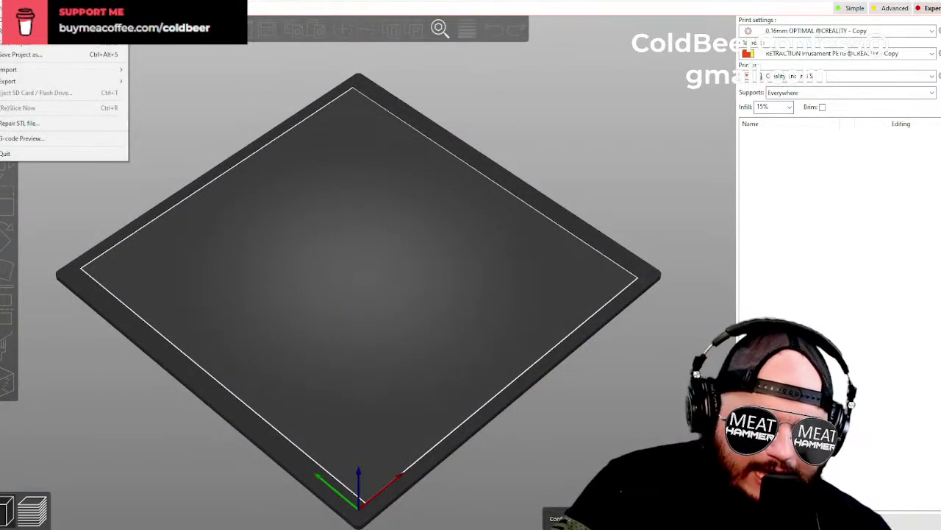
mouse_move(7, 70)
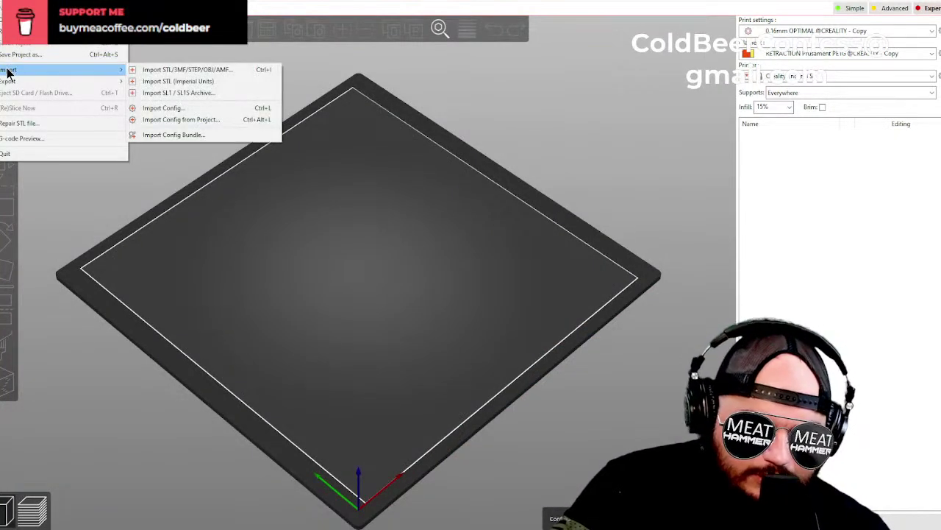
left_click(196, 70)
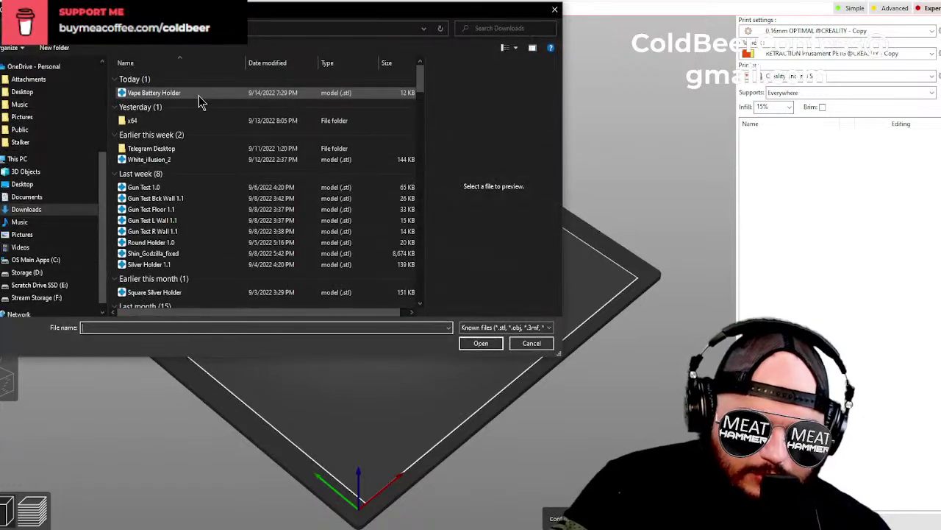
left_click(200, 93)
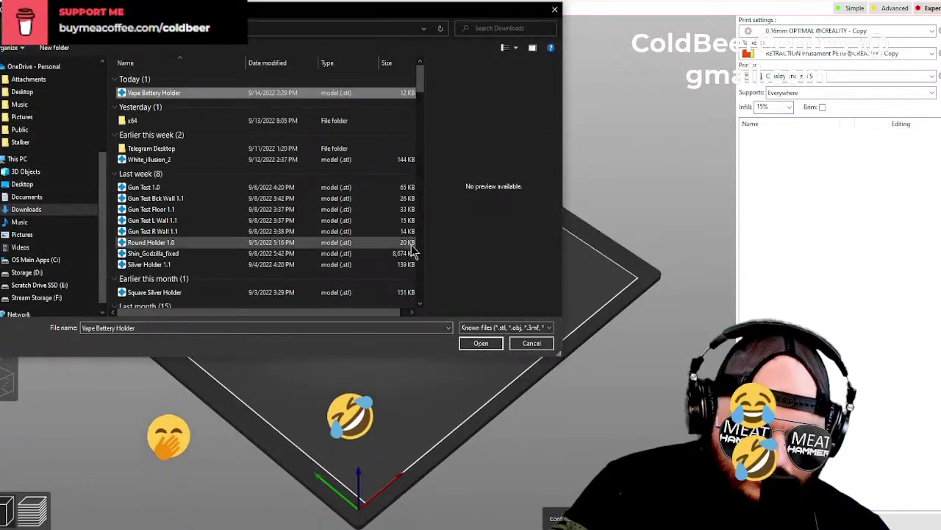
left_click(489, 346)
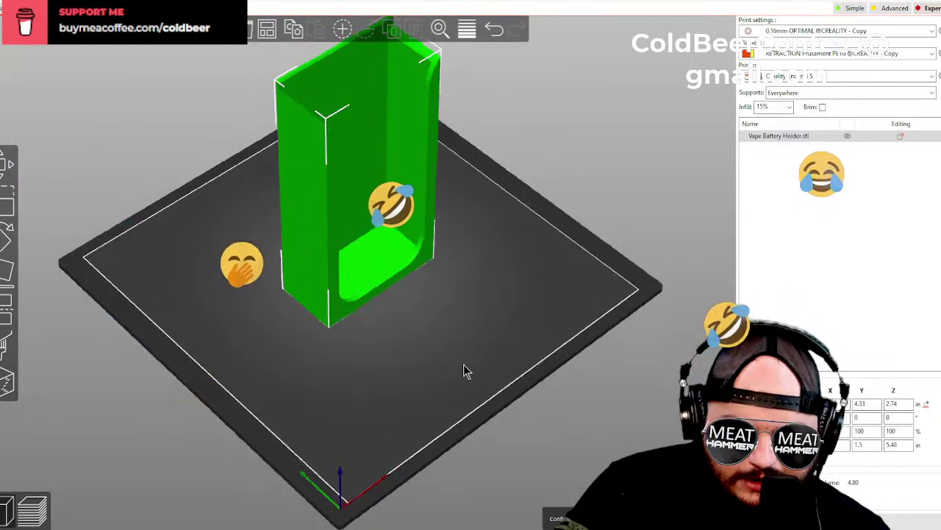
Set the infill's fill pattern to Gyroid in the print settings.
left_click_drag(463, 372, 15, 94)
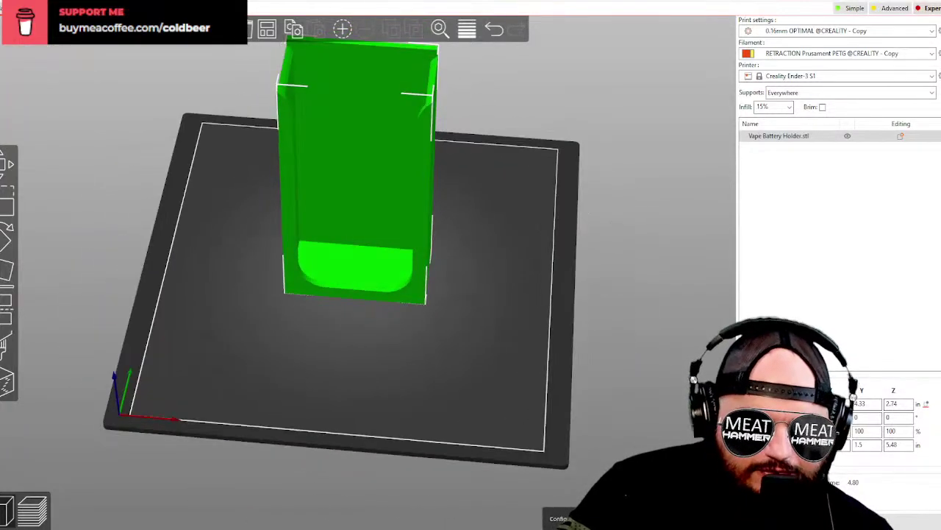
left_click(43, 8)
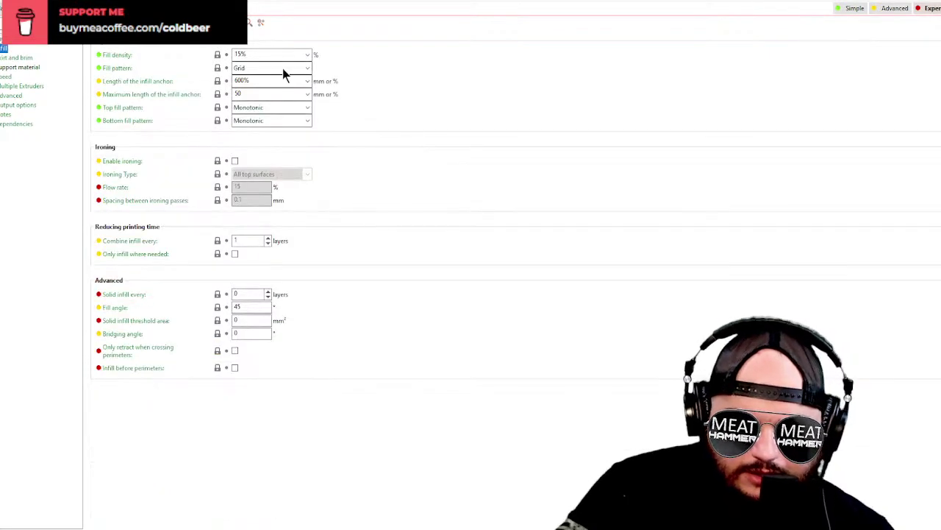
left_click(282, 68)
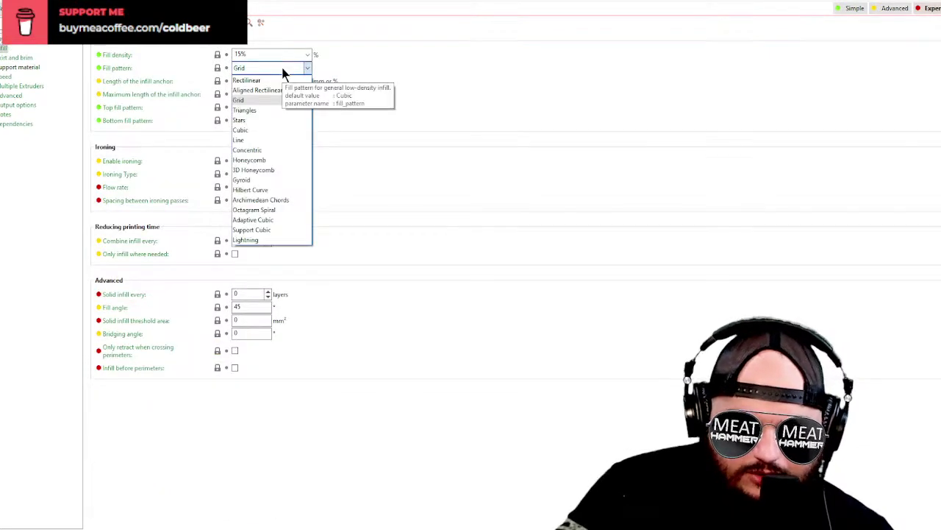
left_click(259, 181)
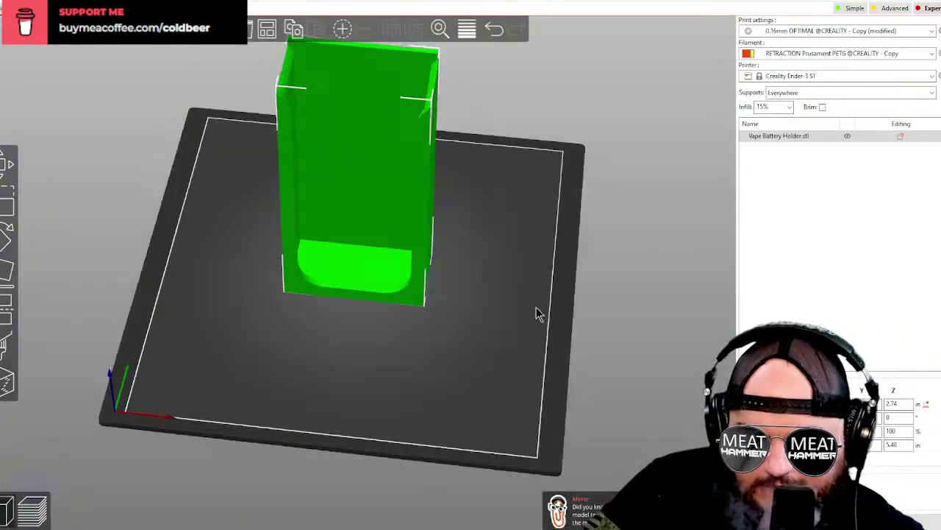
Return to the print bed and slice the Vape Battery Holder model.
mouse_move(538, 312)
left_mouse_down()
mouse_move(507, 287)
mouse_move(541, 307)
left_mouse_up()
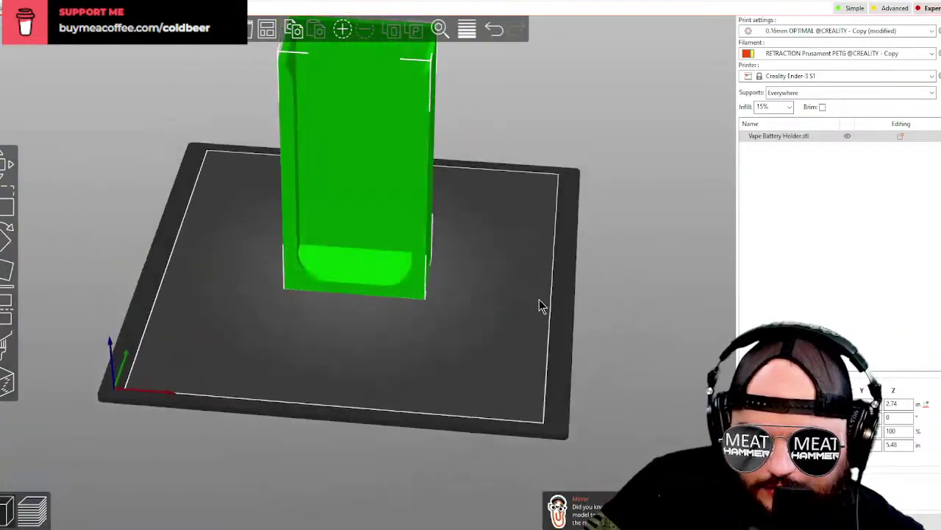
scroll(470, 280, "down", 4)
mouse_move(369, 313)
left_mouse_down()
mouse_move(559, 294)
mouse_move(367, 298)
mouse_move(378, 311)
mouse_move(400, 307)
mouse_move(332, 311)
mouse_move(374, 299)
left_mouse_up()
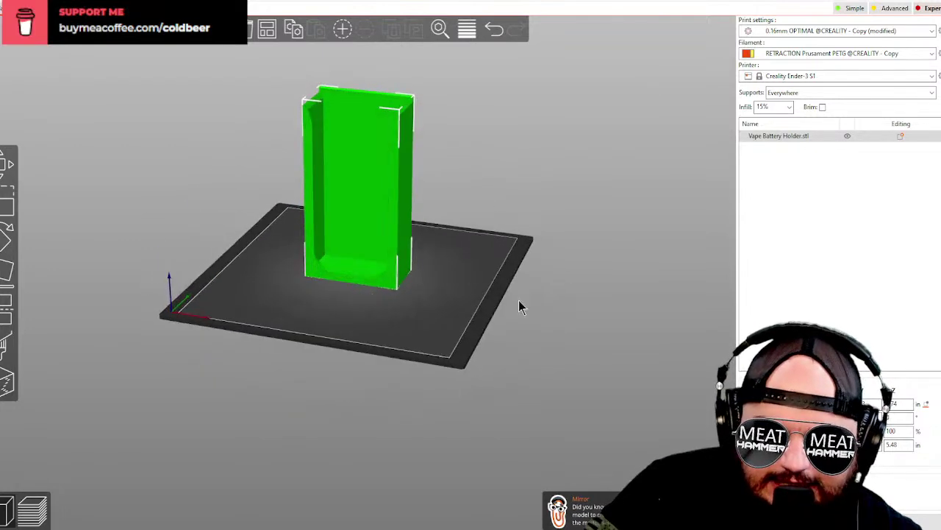
left_click(839, 519)
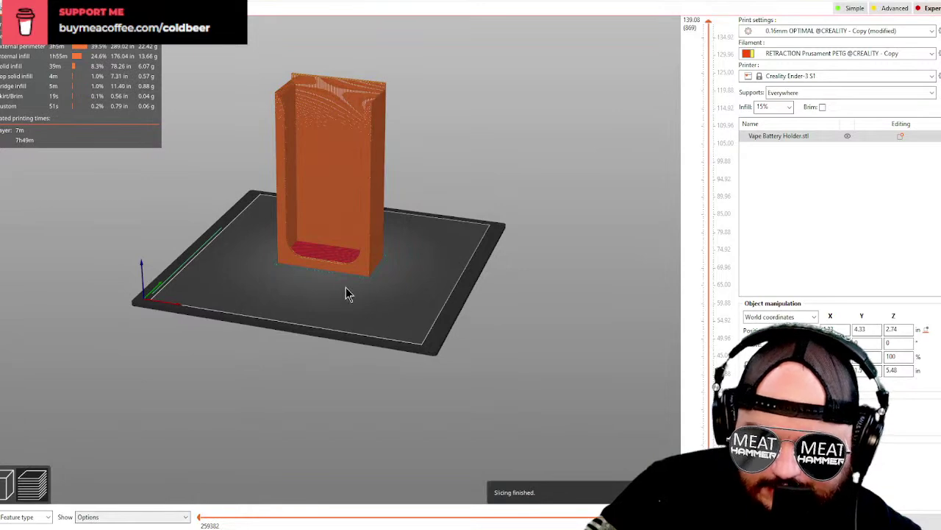
Examine the sliced holder from above and from the front and side.
scroll(349, 294, "up", 3)
left_click_drag(346, 290, 351, 356)
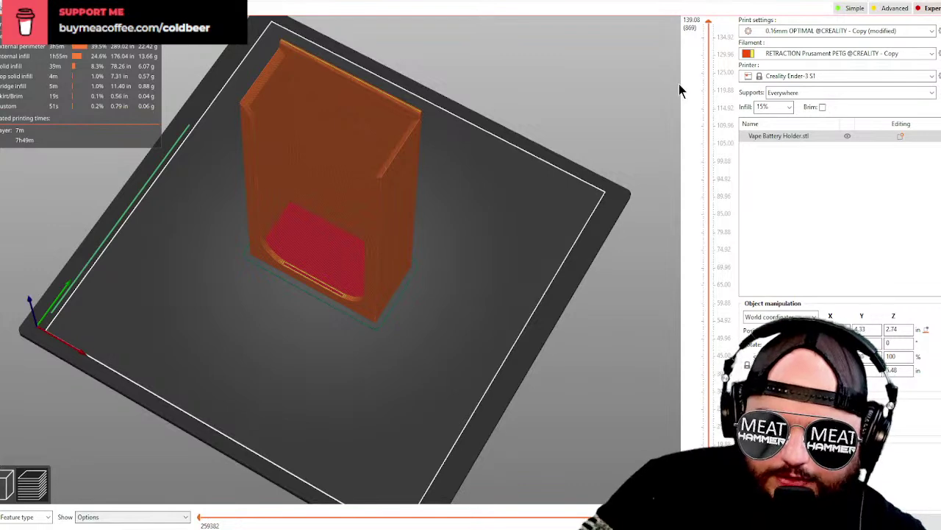
scroll(414, 172, "up", 3)
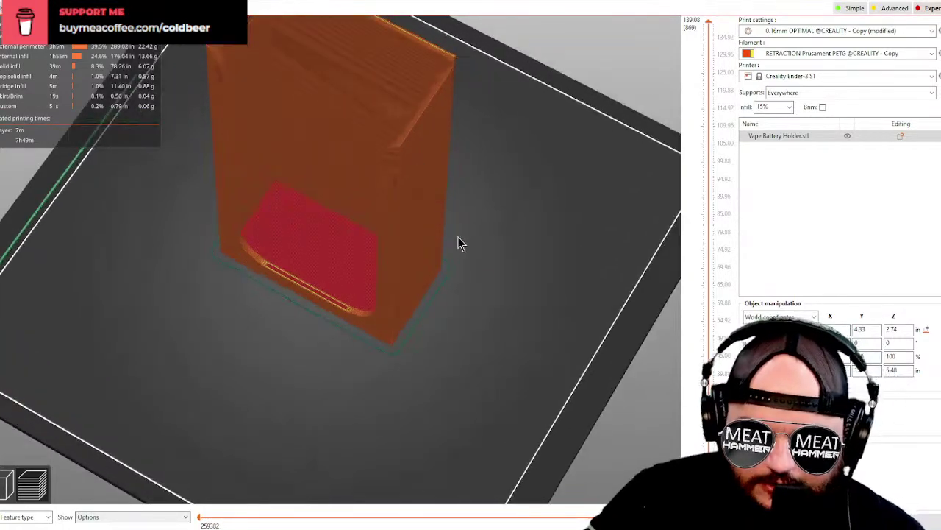
middle_click_drag(456, 289, 392, 295)
left_click_drag(392, 295, 496, 279)
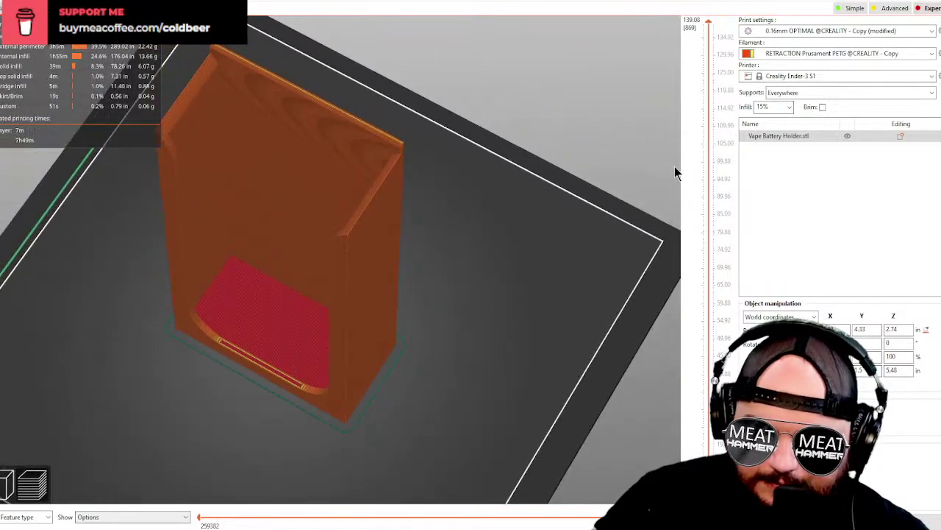
left_click_drag(536, 350, 395, 279)
left_click_drag(542, 311, 471, 338)
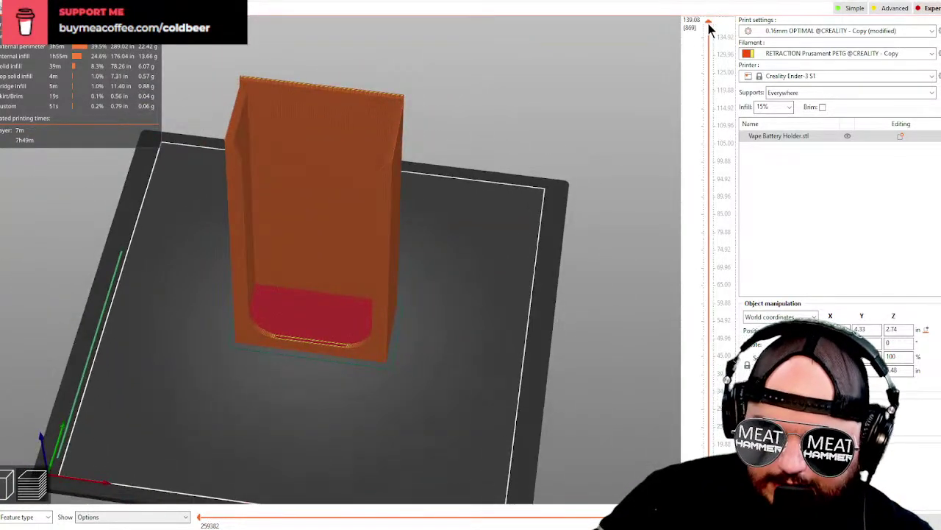
Lower the layer preview to cut through the holder's base and examine its gyroid infill up close.
left_click_drag(710, 27, 667, 497)
scroll(362, 256, "up", 2)
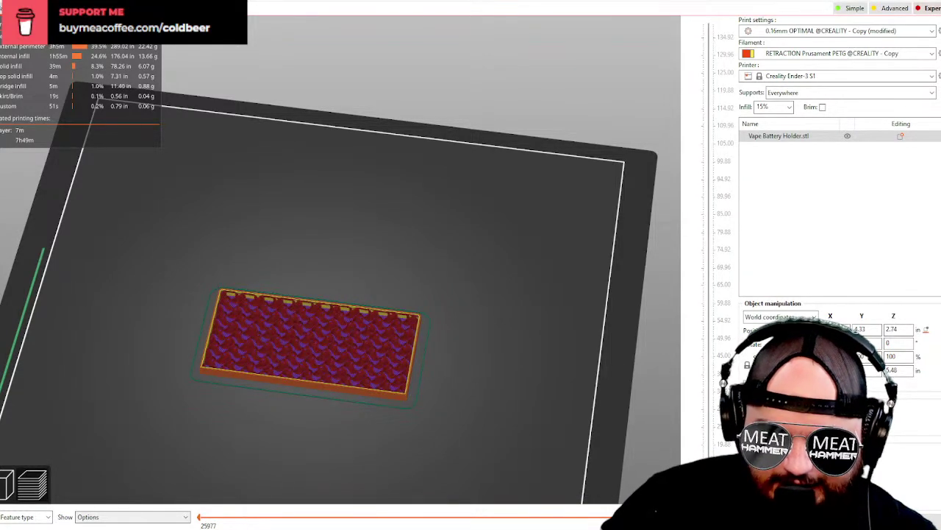
scroll(339, 397, "up", 8)
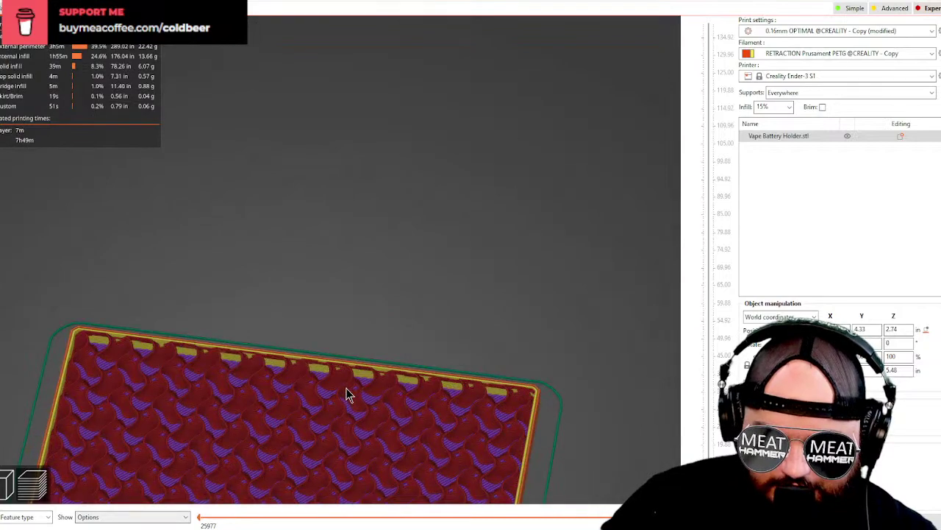
left_click_drag(346, 388, 372, 375)
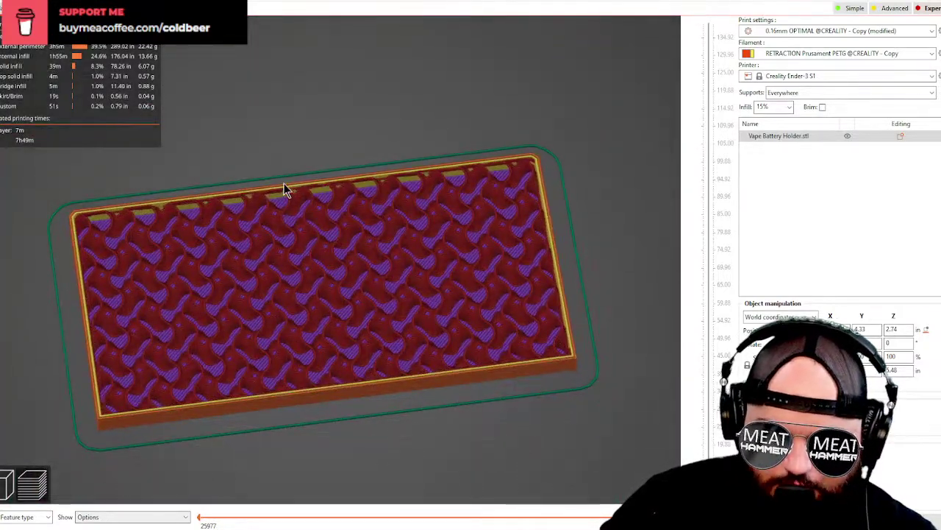
Step the preview through the base layers down to the first layer to examine the solid and gyroid layers.
key("Down")
key("Down")
key("Down")
key("Down")
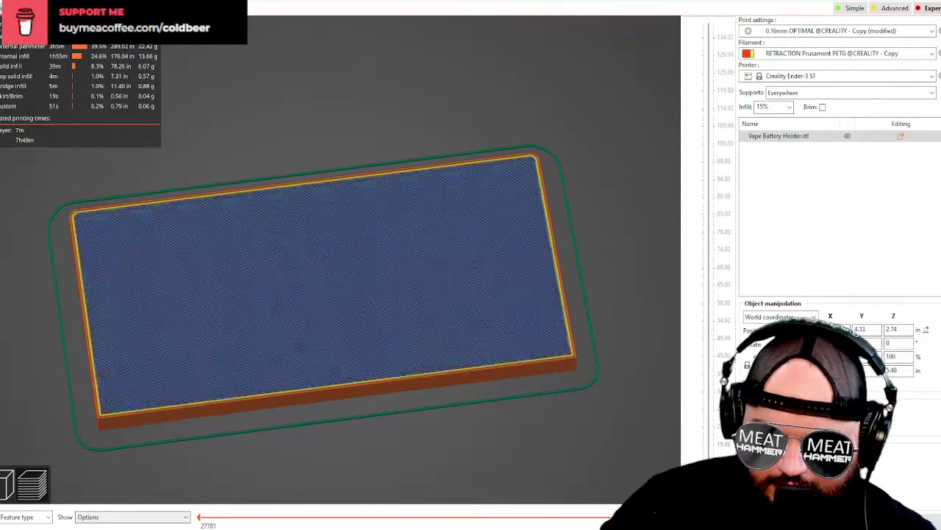
key("Down")
key("Down")
key("Down")
key("Down")
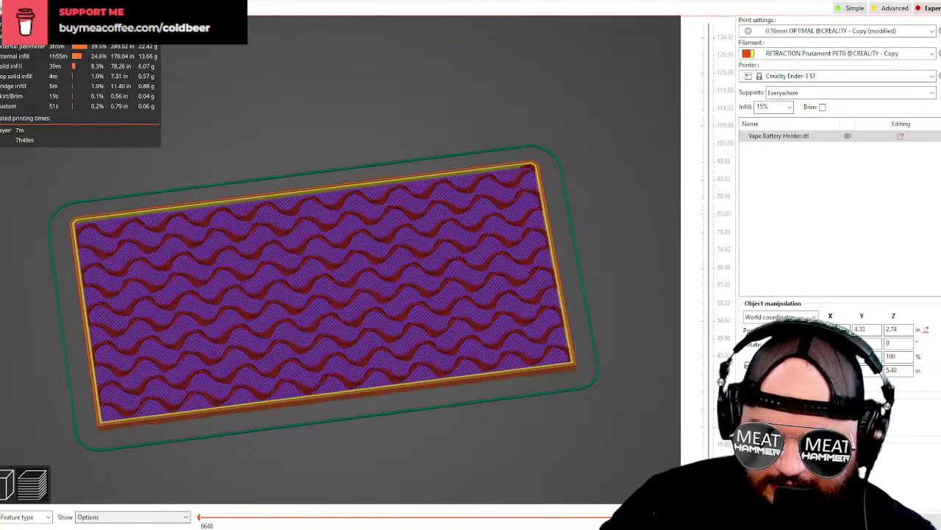
key("Down")
key("Down")
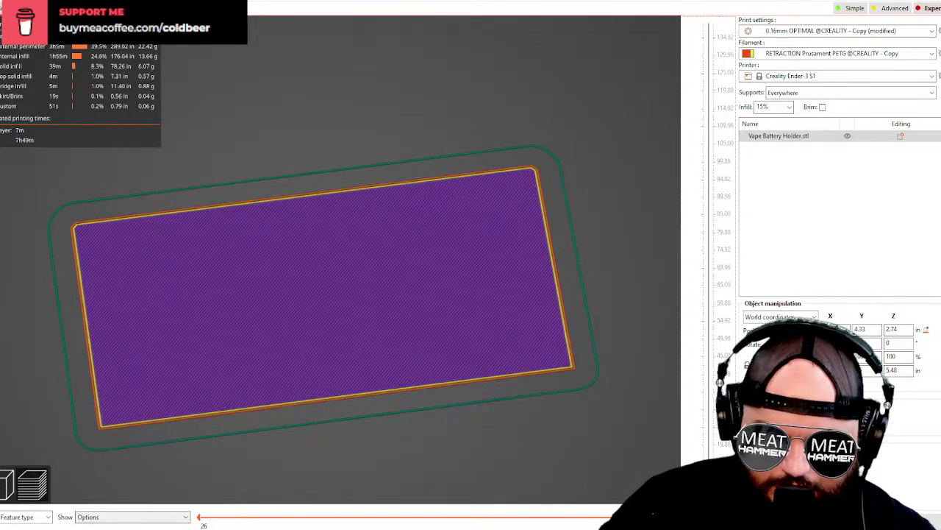
Raise the layer preview from the first layer to 80.52 mm to examine the floor, the rounded cutout and the wall infill.
key("Up")
key("Up")
key("Up")
key("Up")
key("Up")
key("Up")
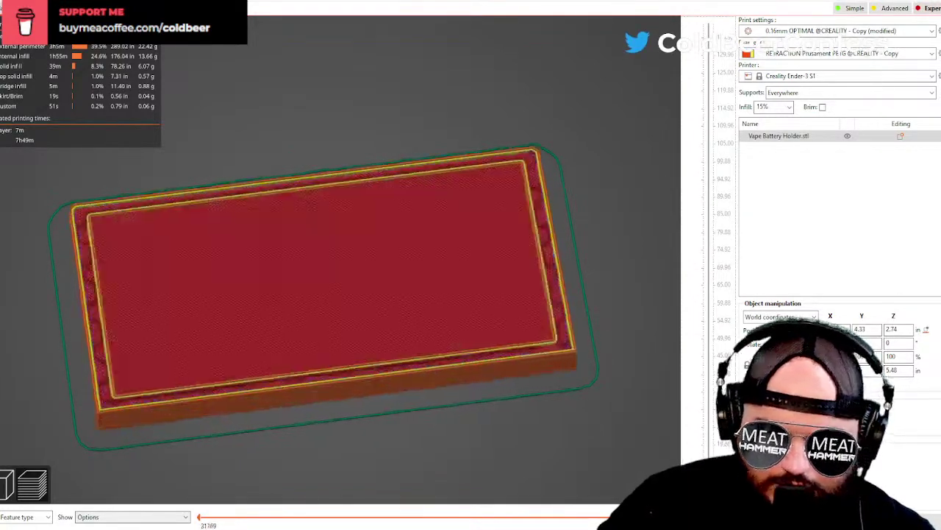
key("Up")
key("Up")
key("Up")
key("Up")
key("Up")
key("Up")
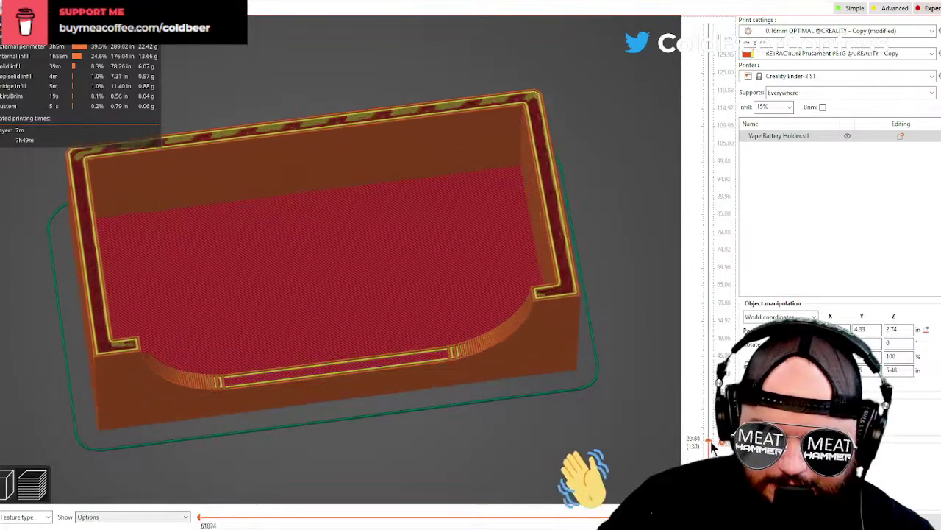
key("Up")
key("Up")
key("Up")
key("Up")
key("Up")
key("Up")
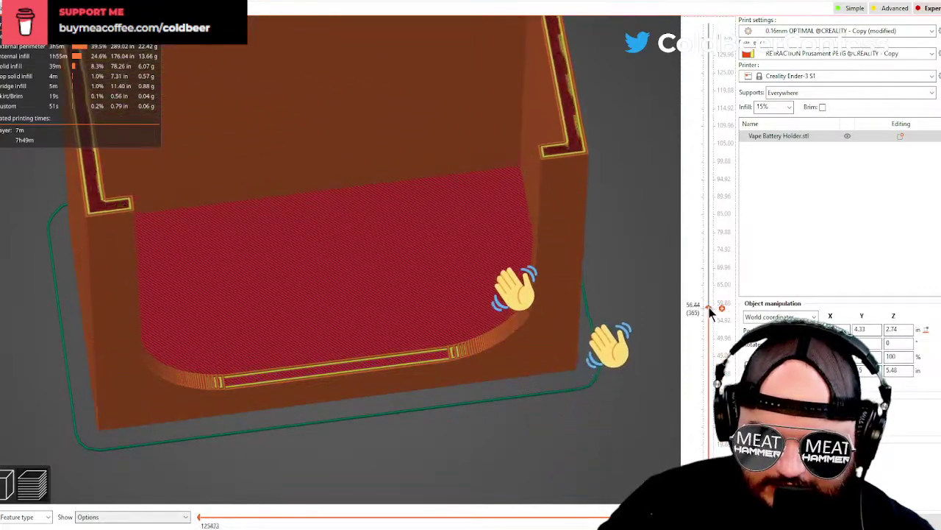
key("z")
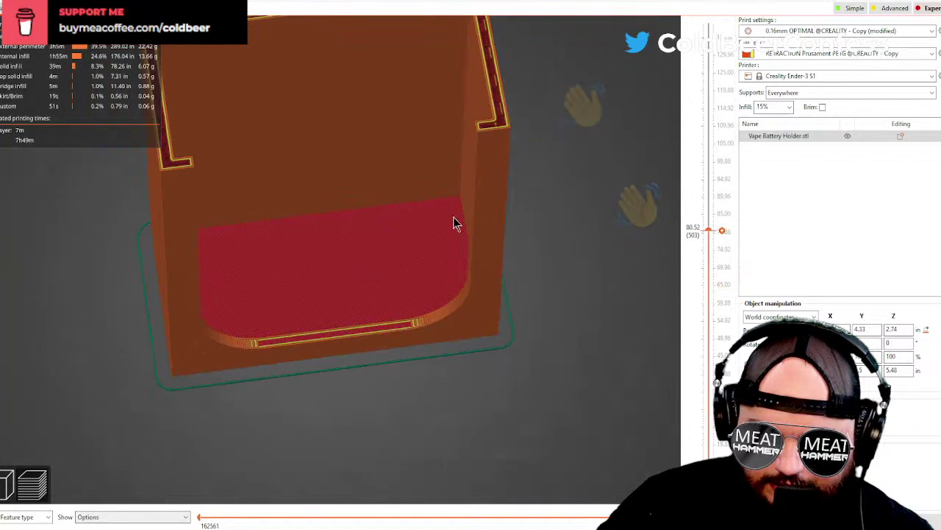
left_click_drag(452, 221, 515, 309)
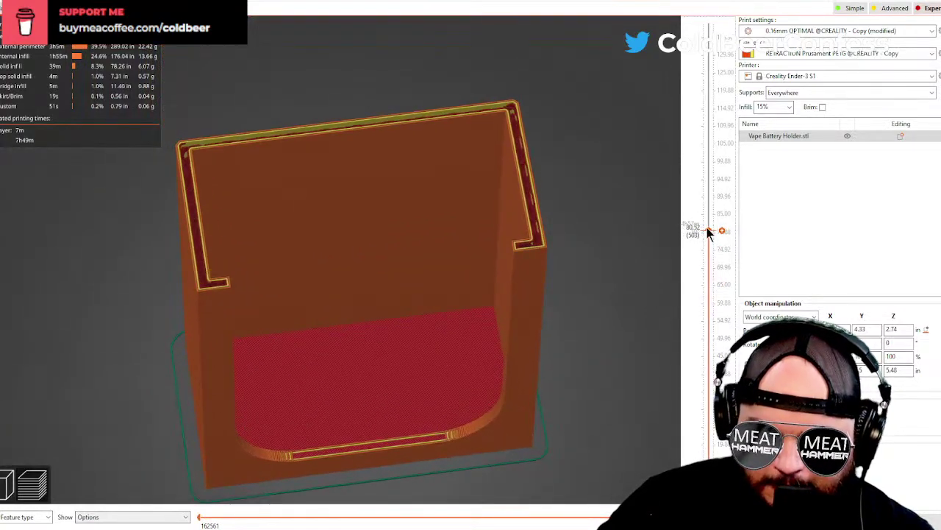
Raise the layer preview to the top layer at 139.08 mm and examine the complete sliced holder from several angles.
left_click_drag(707, 232, 701, 92)
left_click_drag(478, 250, 443, 393)
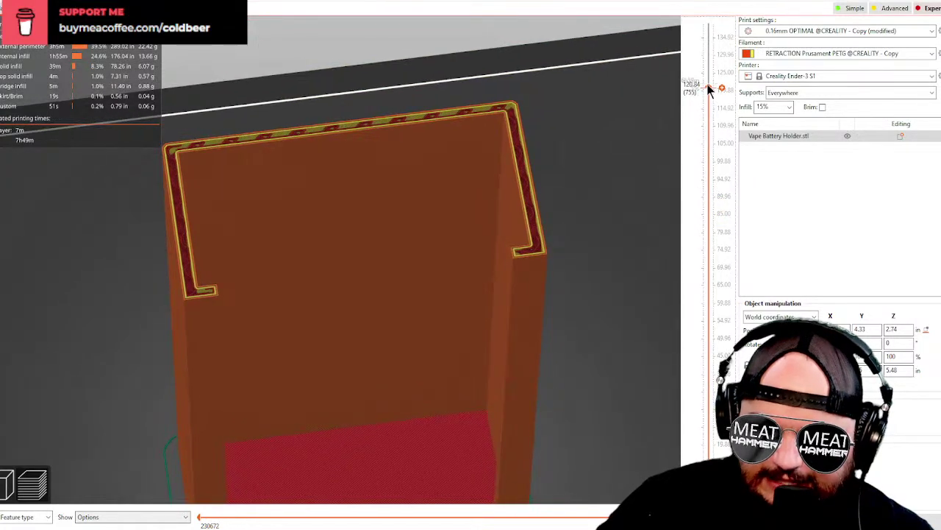
left_click_drag(710, 90, 708, 7)
left_click_drag(556, 265, 511, 314)
left_click_drag(431, 350, 399, 258)
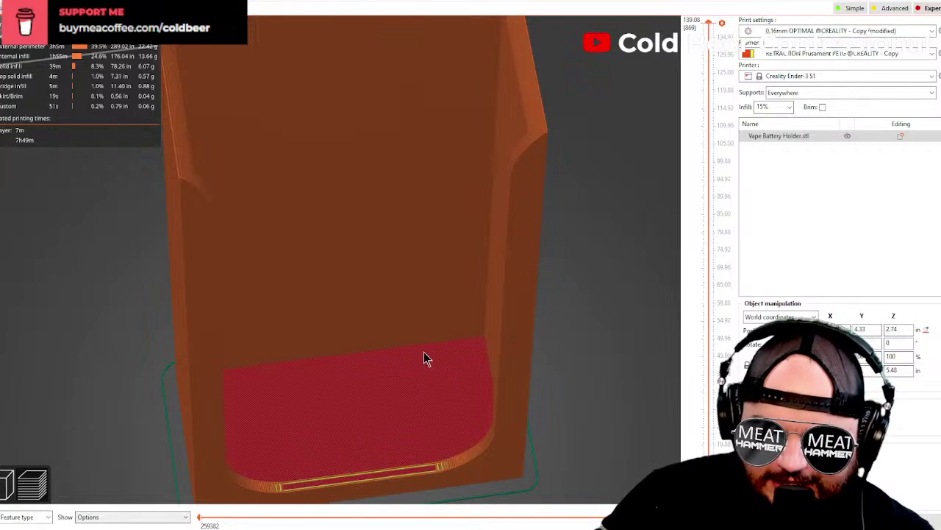
mouse_move(264, 412)
left_mouse_down()
mouse_move(311, 395)
mouse_move(272, 428)
left_mouse_up()
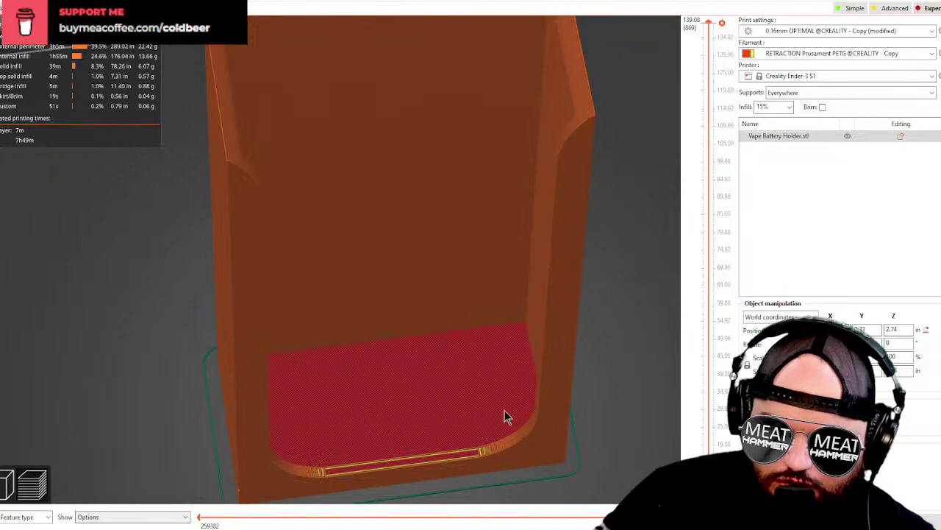
left_click_drag(505, 416, 457, 368)
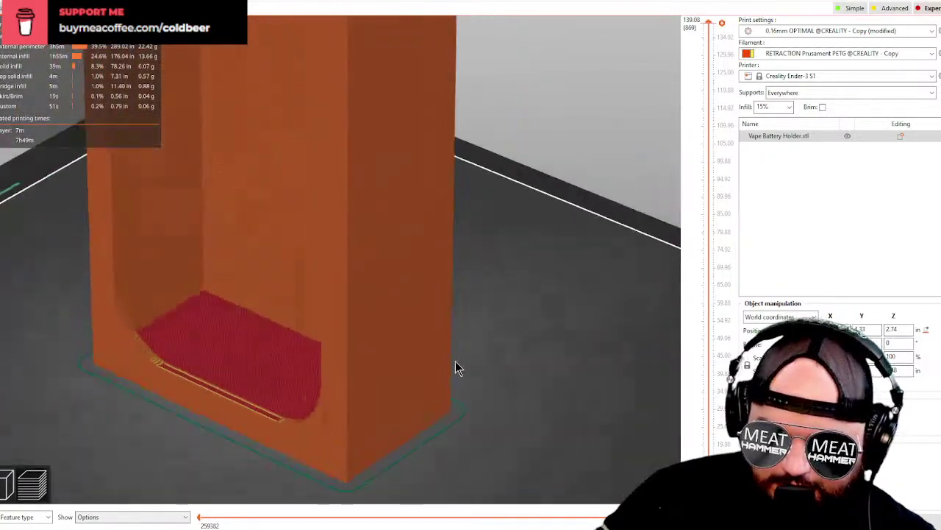
scroll(337, 412, "down", 6)
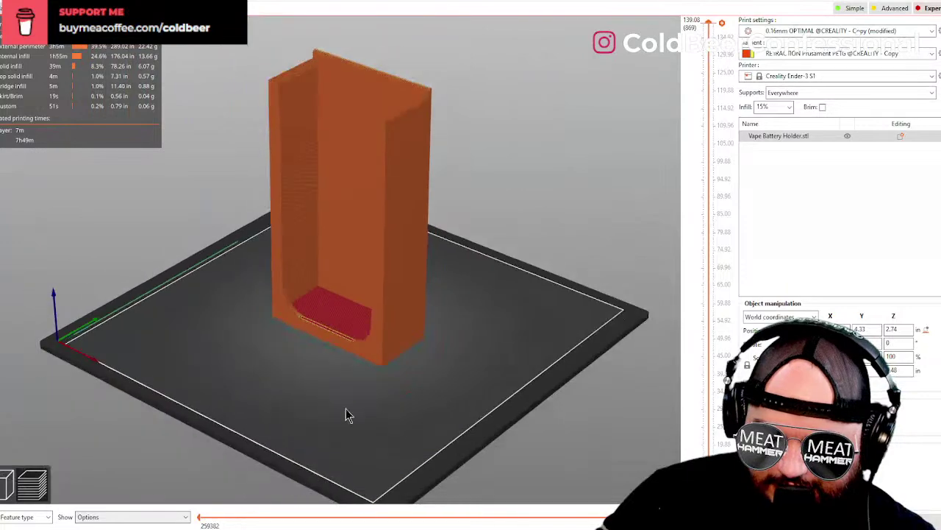
left_click_drag(347, 415, 400, 372)
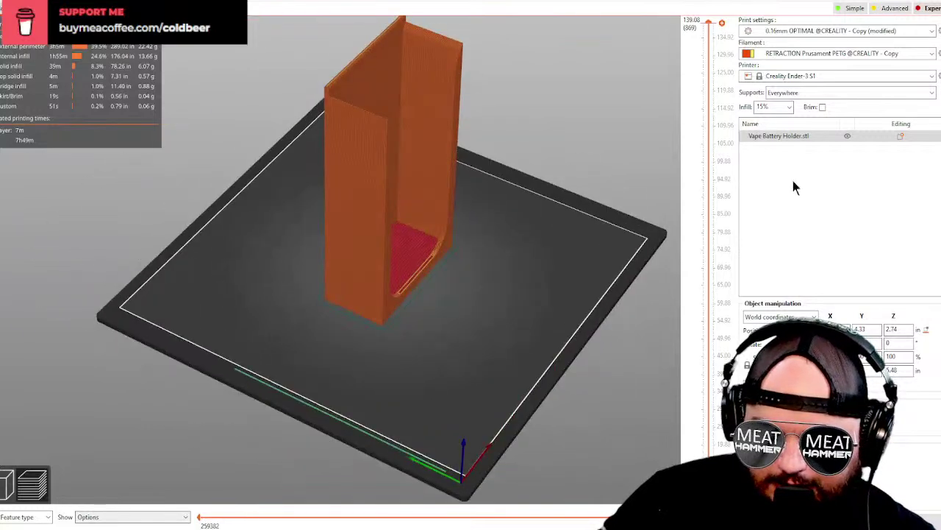
Enable a brim for the print, slice the holder again and examine the brim around its base.
left_click(823, 107)
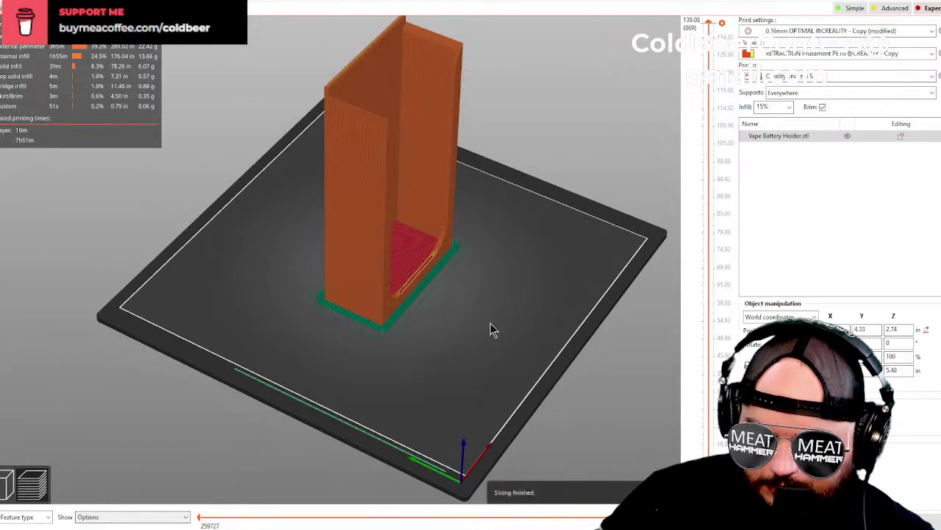
left_click_drag(492, 330, 386, 312)
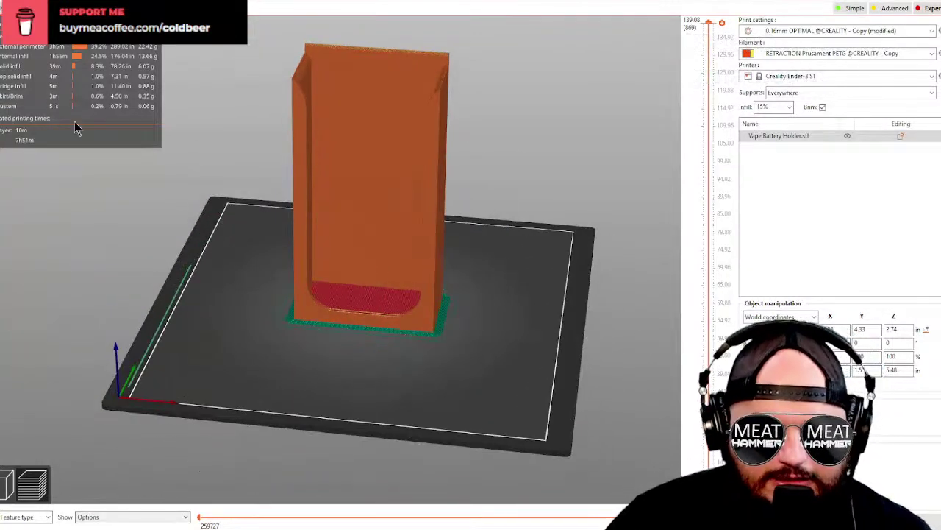
Search the settings for "fan", open the Full fan speed at layer option, and read the description of Disable fan for the first.
left_click(58, 9)
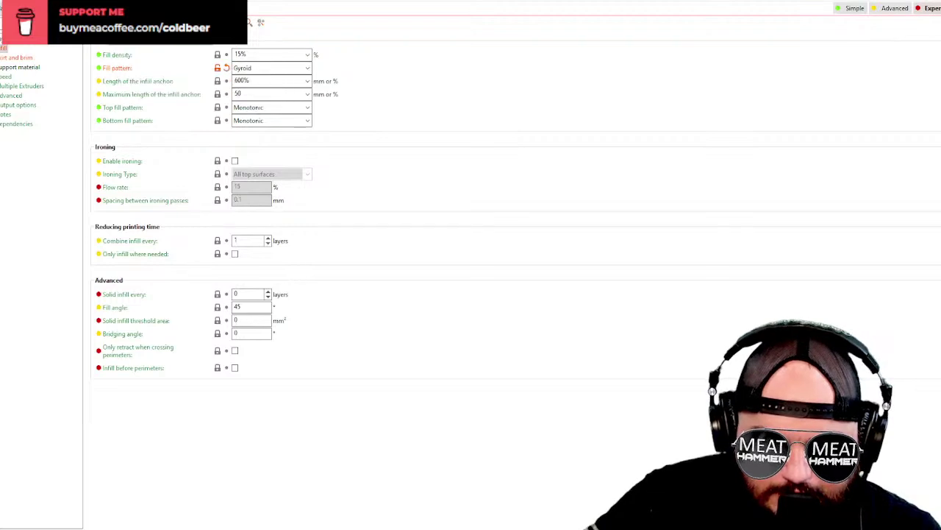
left_click(249, 23)
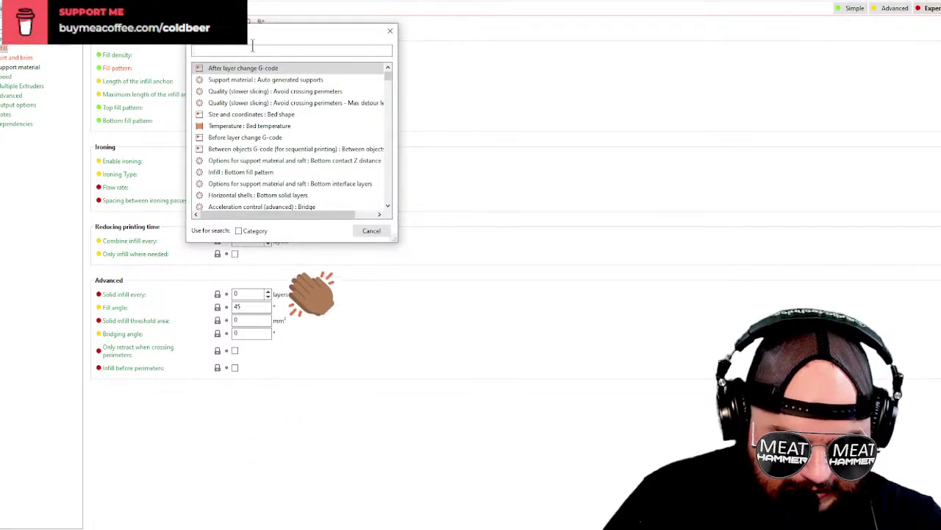
type("fan")
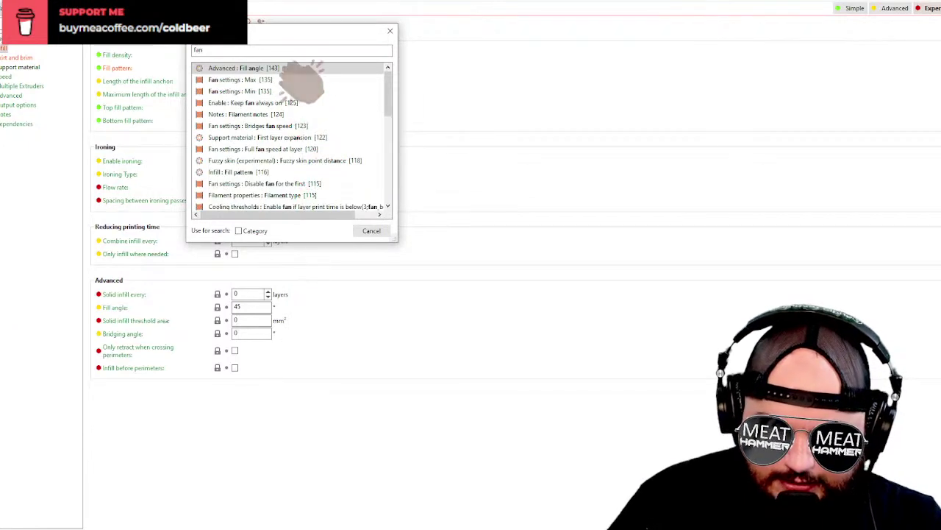
left_click(272, 150)
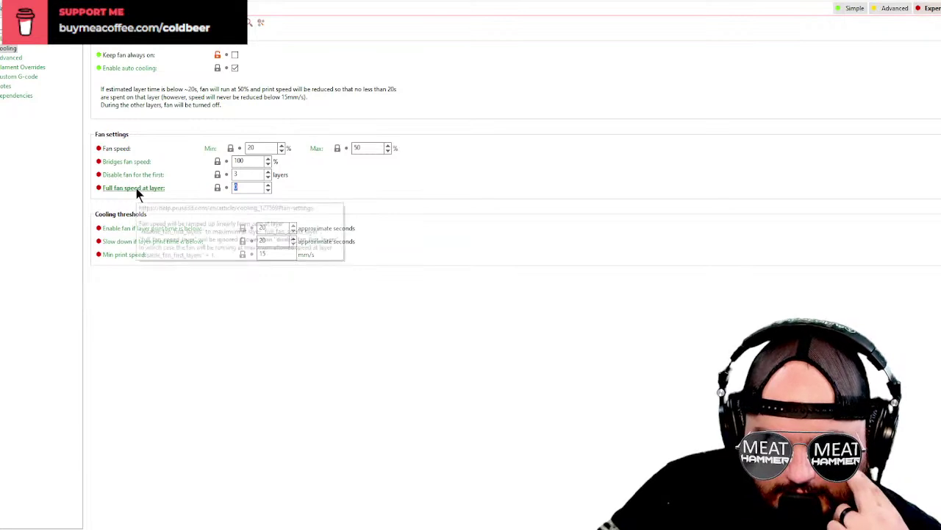
mouse_move(150, 180)
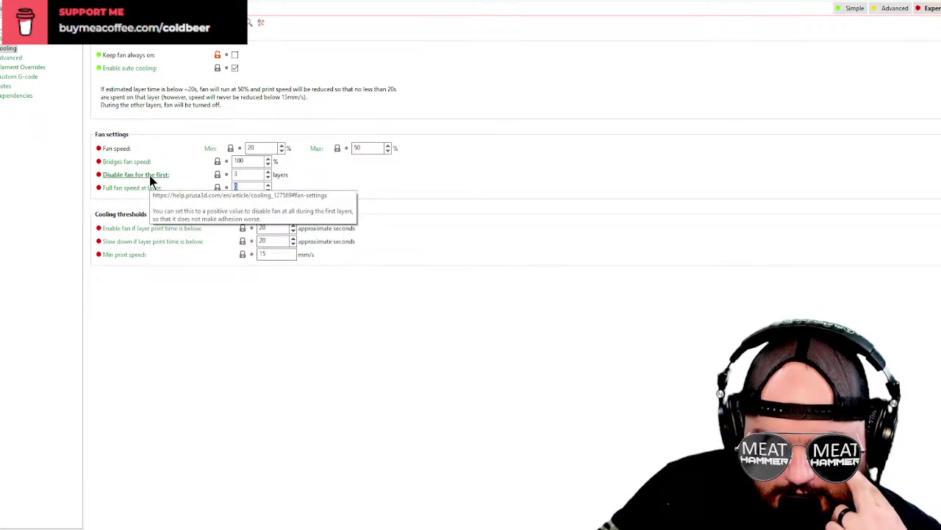
Disable the fan for the first 5 layers and set the minimum fan speed to 10%.
left_click(269, 171)
left_click(269, 172)
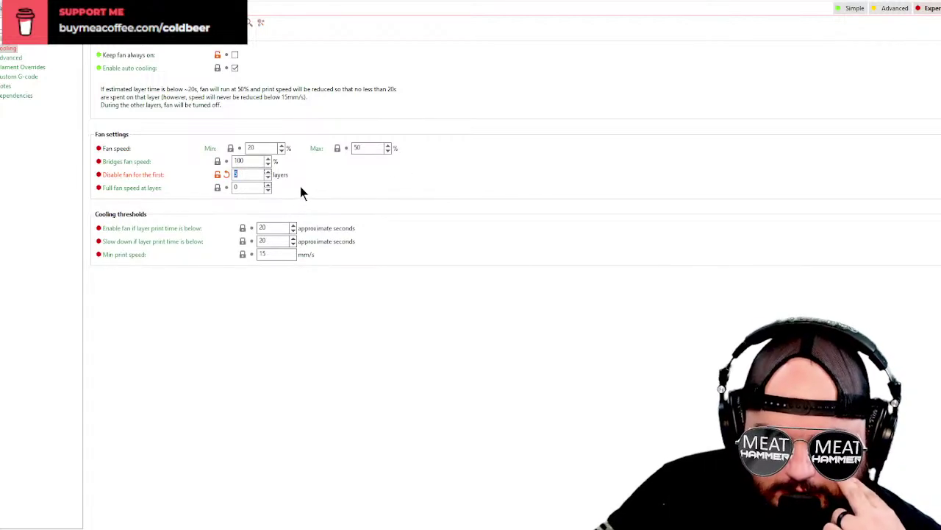
left_click(281, 151)
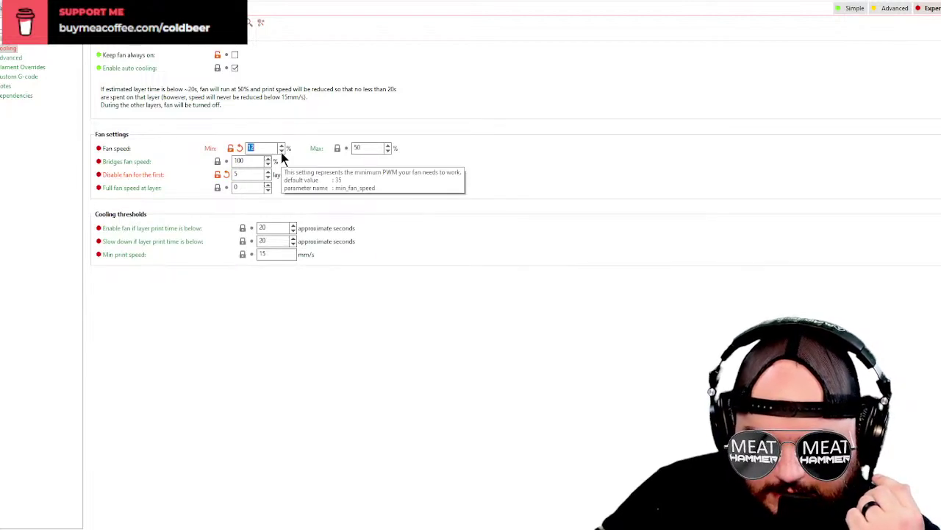
left_click(281, 152)
left_click(281, 153)
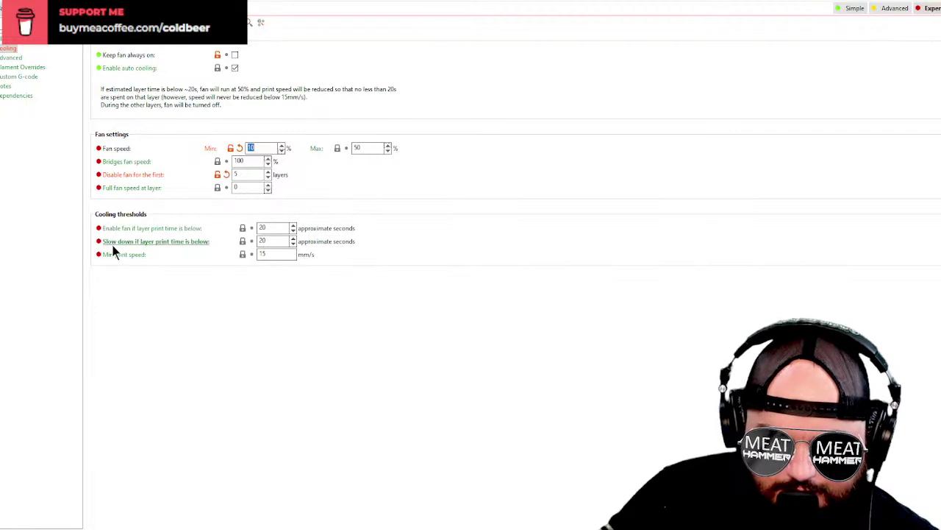
Read the descriptions of the cooling thresholds and check the filament's nozzle and bed temperatures.
mouse_move(145, 235)
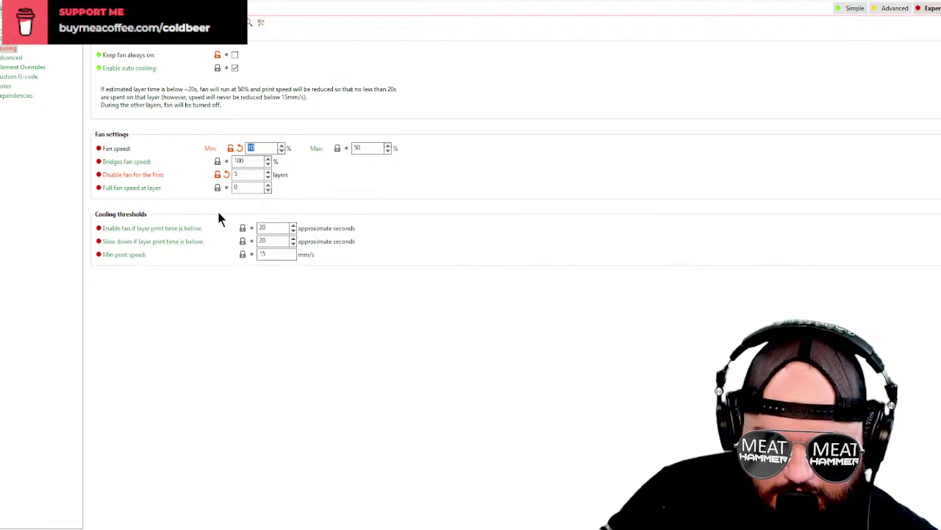
mouse_move(132, 250)
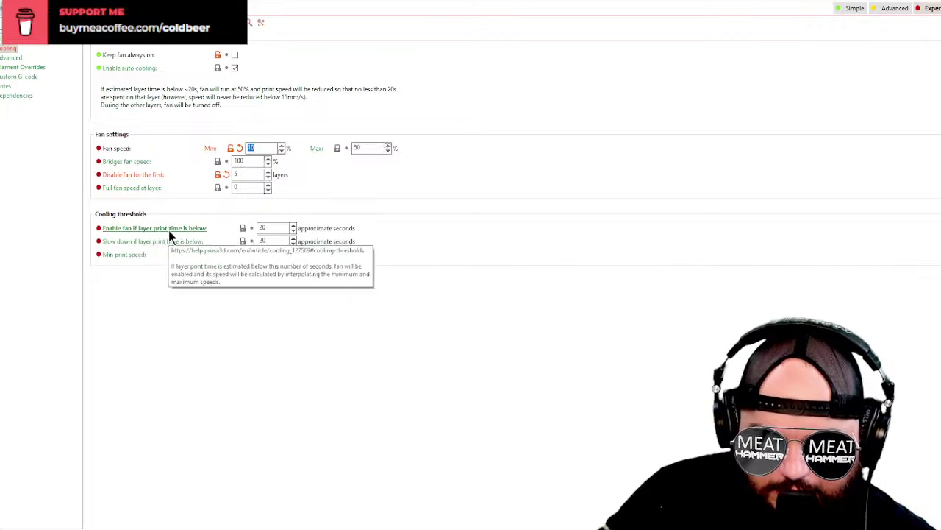
mouse_move(287, 228)
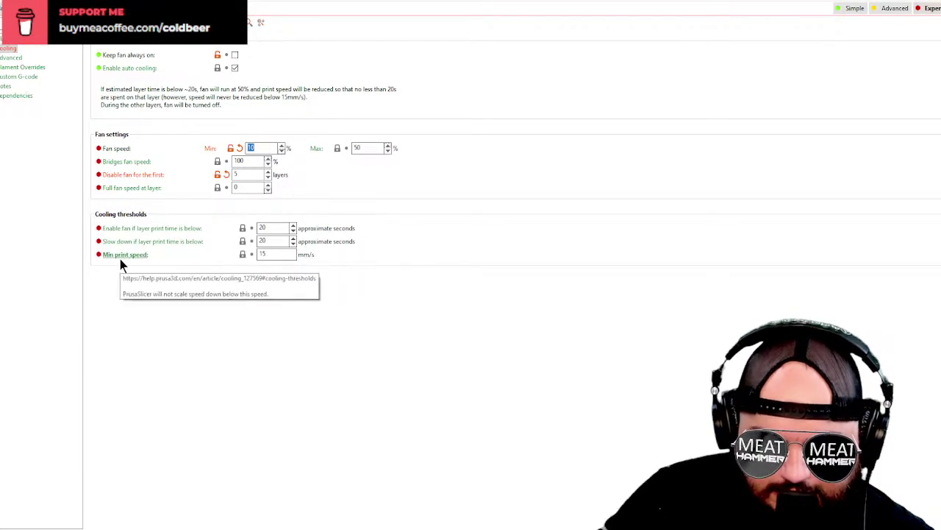
left_click(9, 41)
left_click(9, 48)
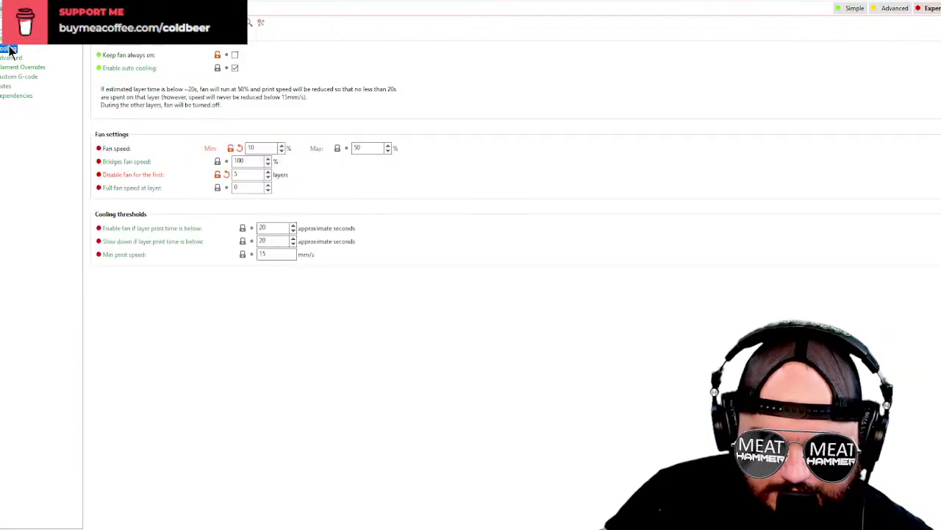
left_click(10, 41)
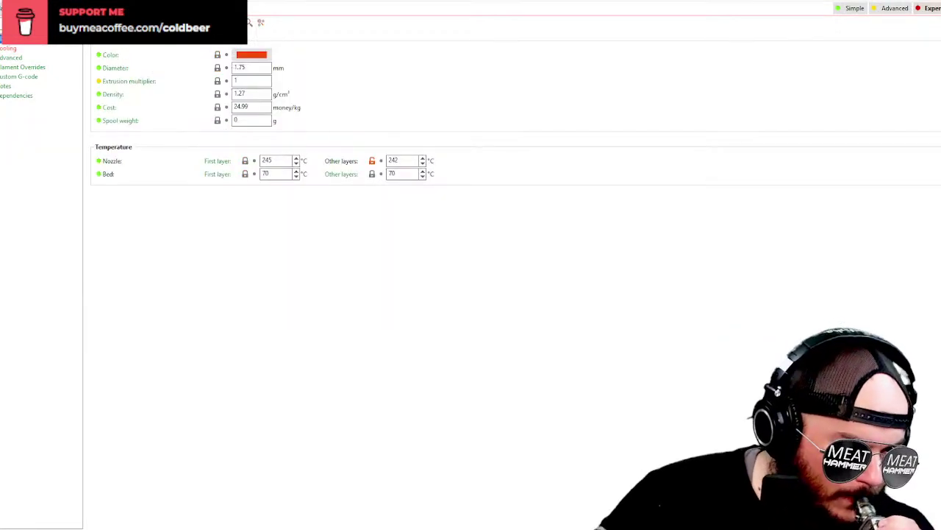
Set the first layer speed in the print settings to 15 mm/s.
left_click(55, 9)
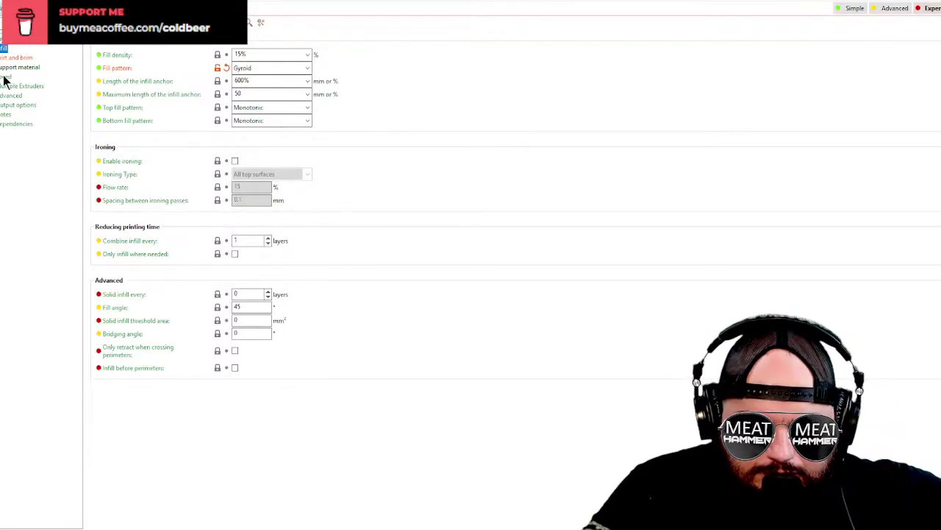
left_click(6, 78)
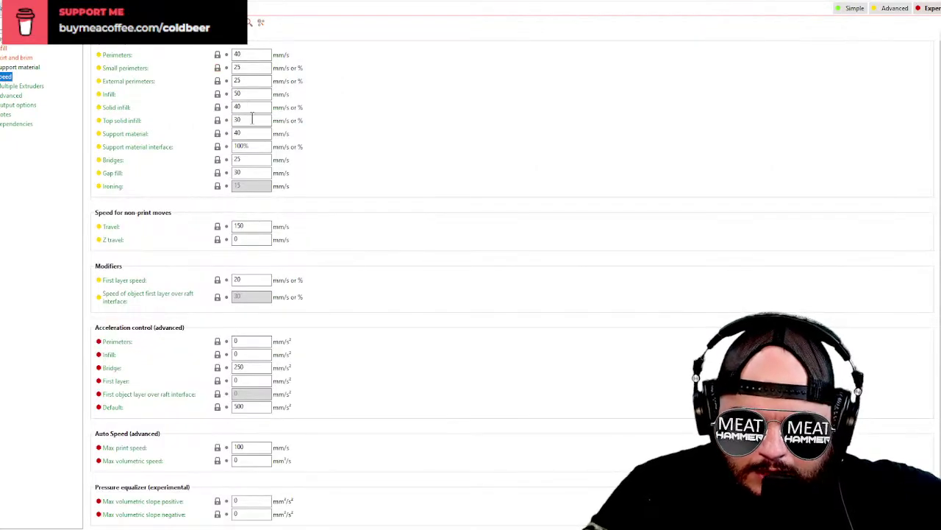
scroll(162, 162, "down", 1)
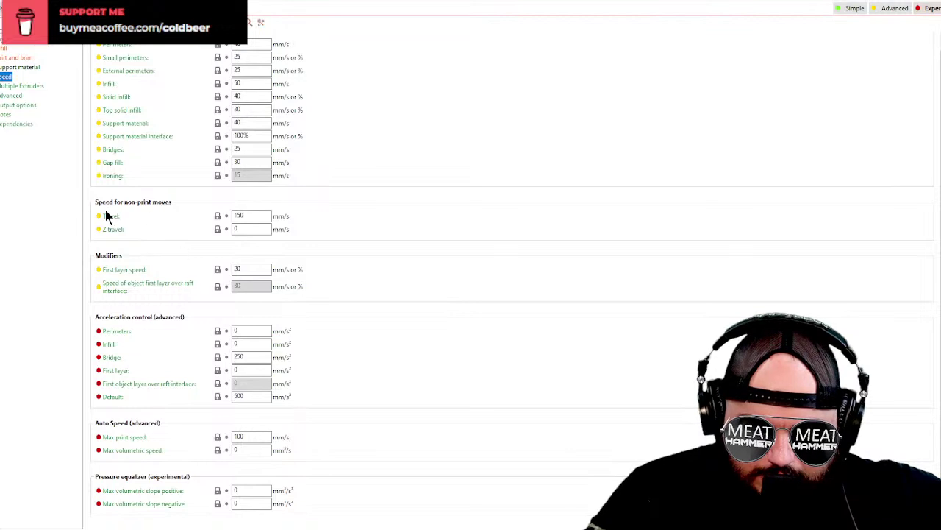
right_click(247, 272)
double_click(237, 269)
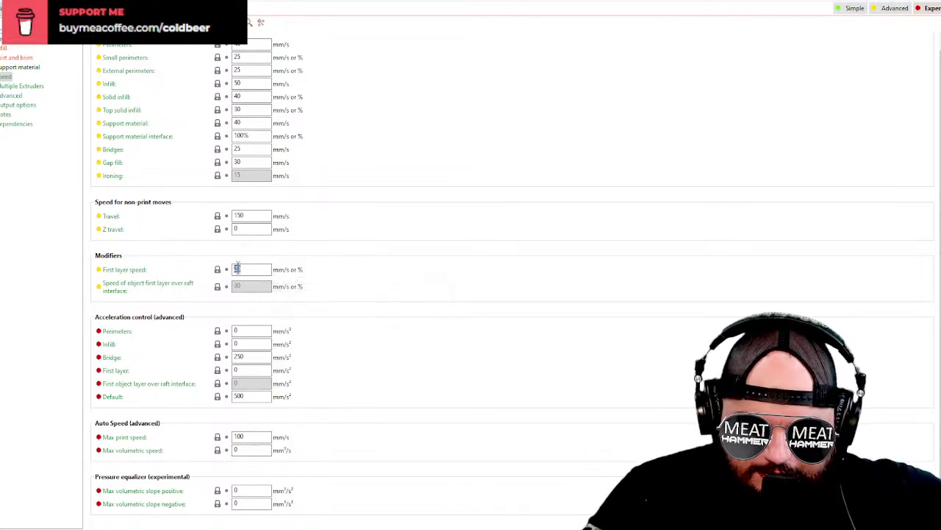
type("15")
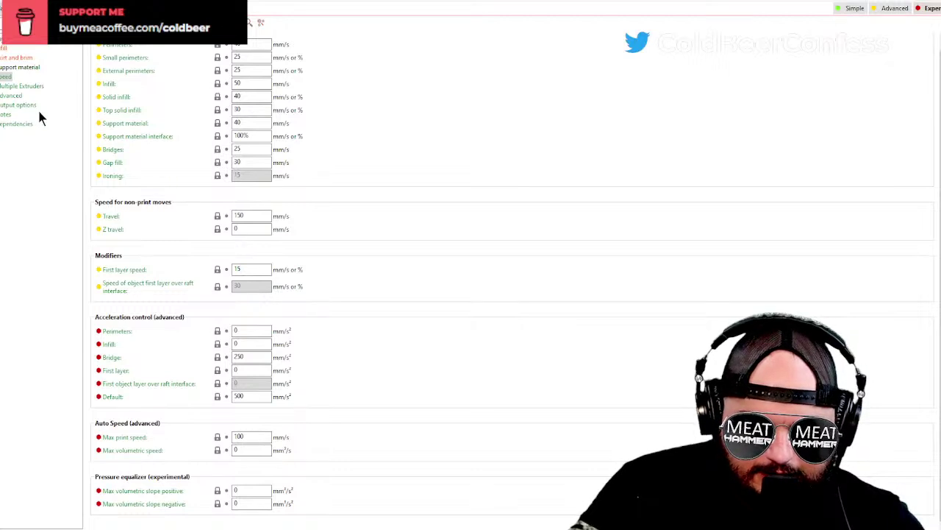
Set the horizontal shells to 3 top and 3 bottom solid layers.
left_click(3, 48)
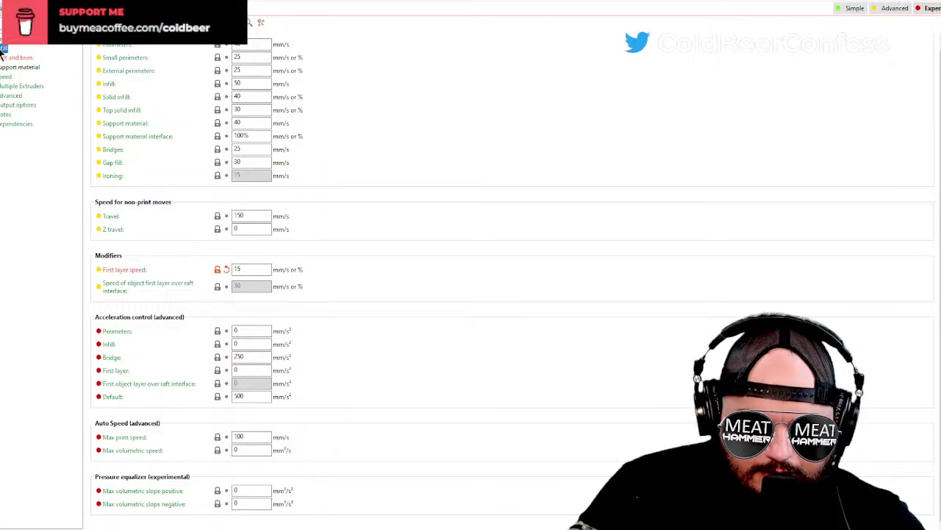
left_click(3, 38)
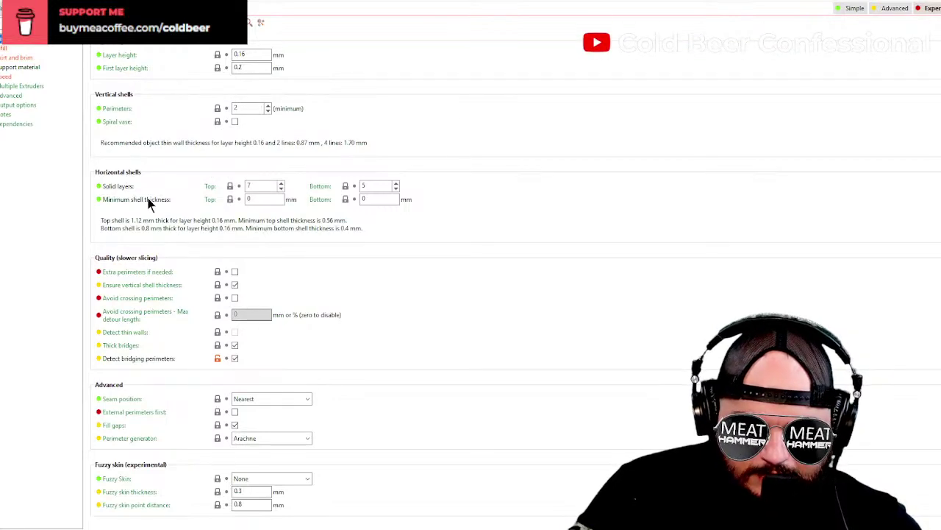
left_click(281, 189)
left_click(281, 189)
left_click(281, 189)
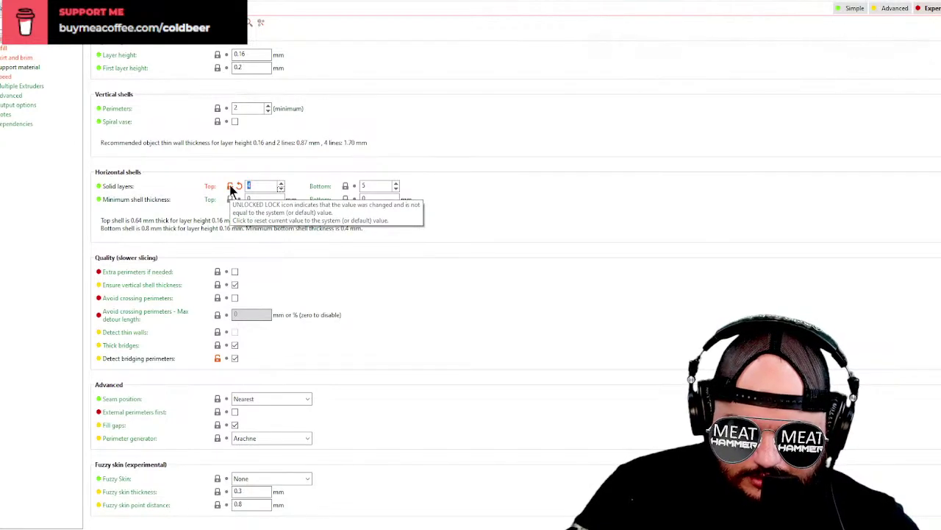
left_click(281, 188)
left_click(398, 188)
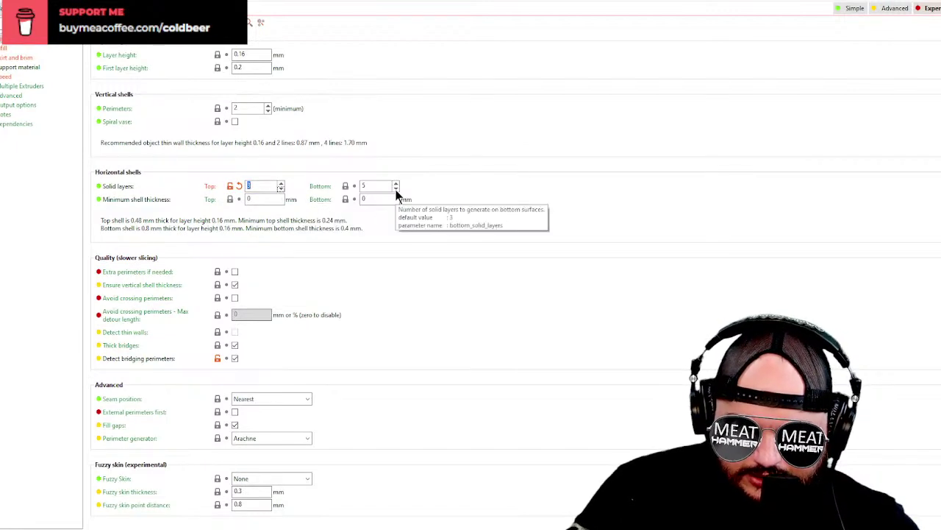
left_click(397, 188)
left_click(242, 108)
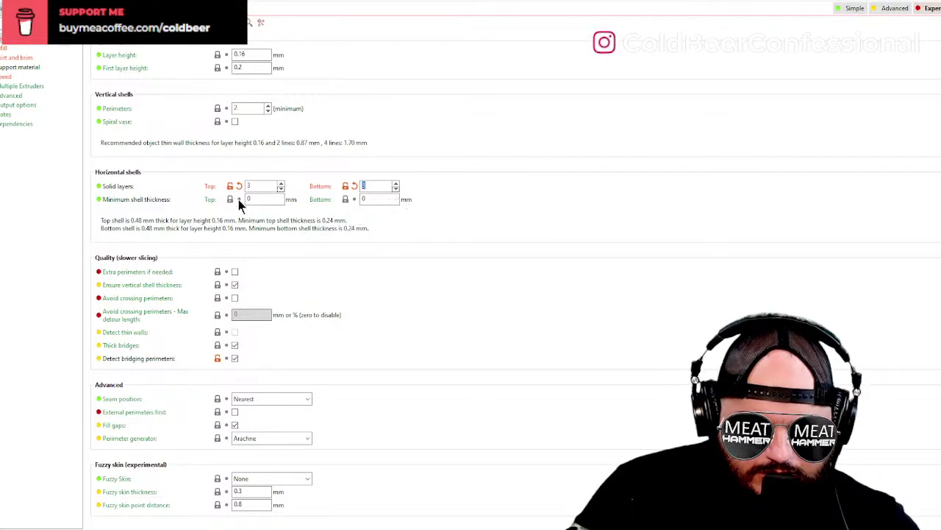
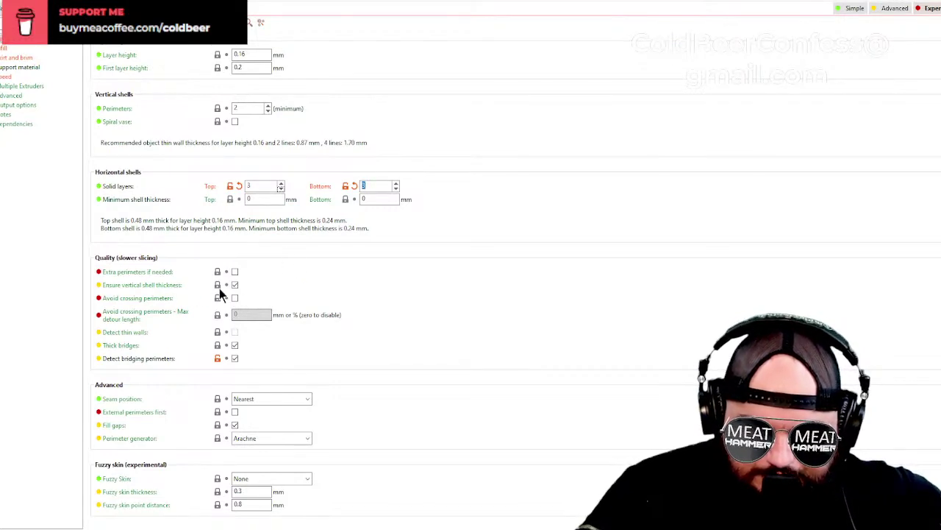
Slice the holder again with the changed settings and examine the preview from several angles.
mouse_move(179, 292)
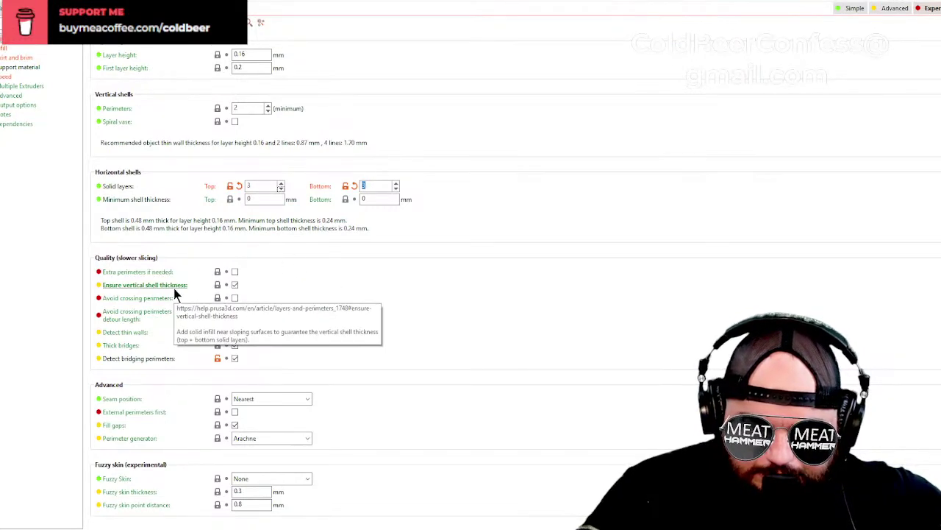
mouse_move(151, 307)
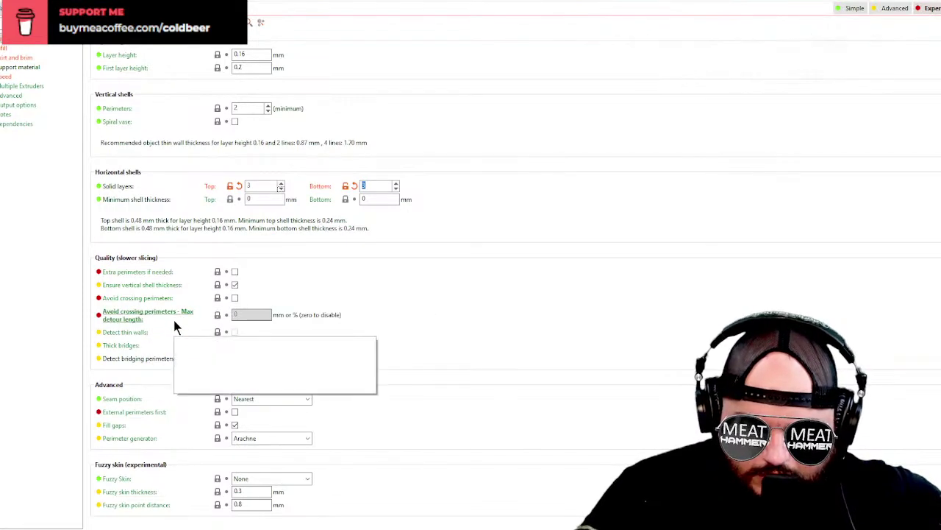
mouse_move(136, 340)
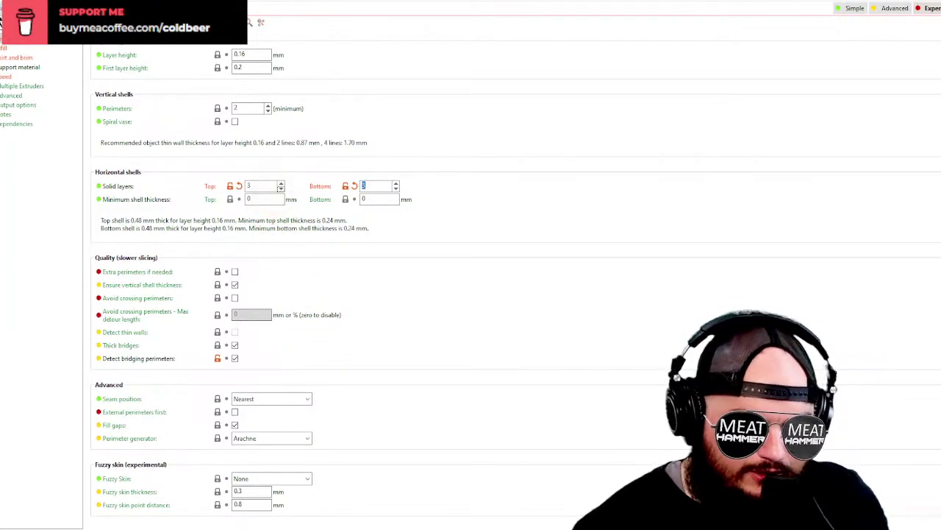
key("ctrl+1")
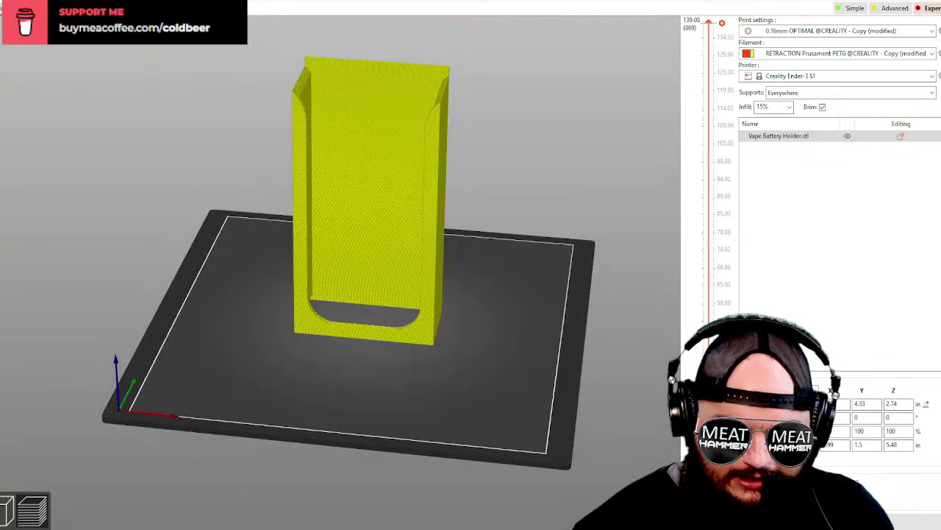
key("ctrl+2")
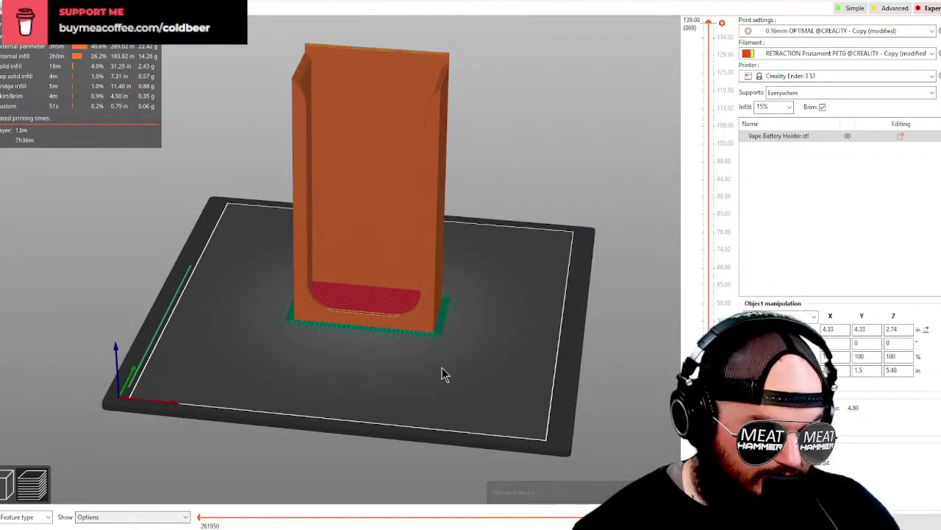
right_click_drag(379, 313, 331, 269)
left_click_drag(331, 295, 120, 311)
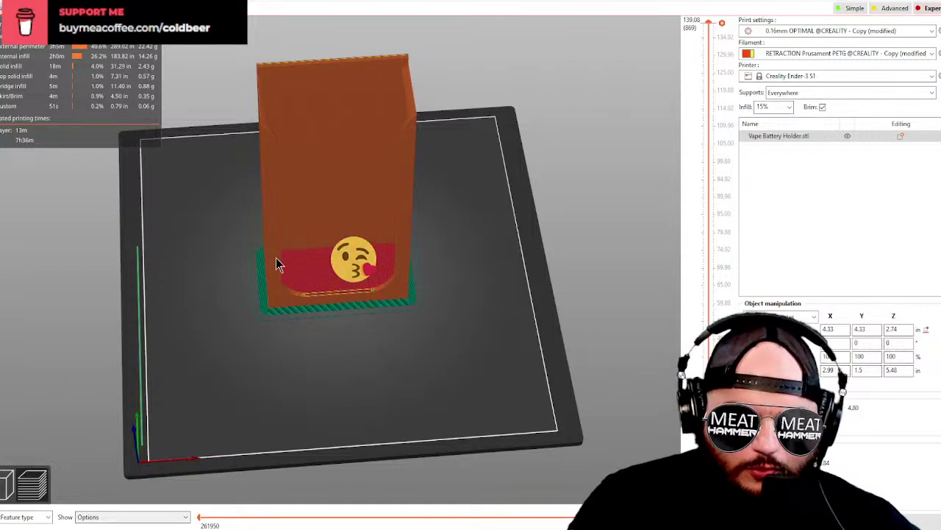
left_click_drag(314, 388, 350, 378)
left_click_drag(361, 316, 97, 390)
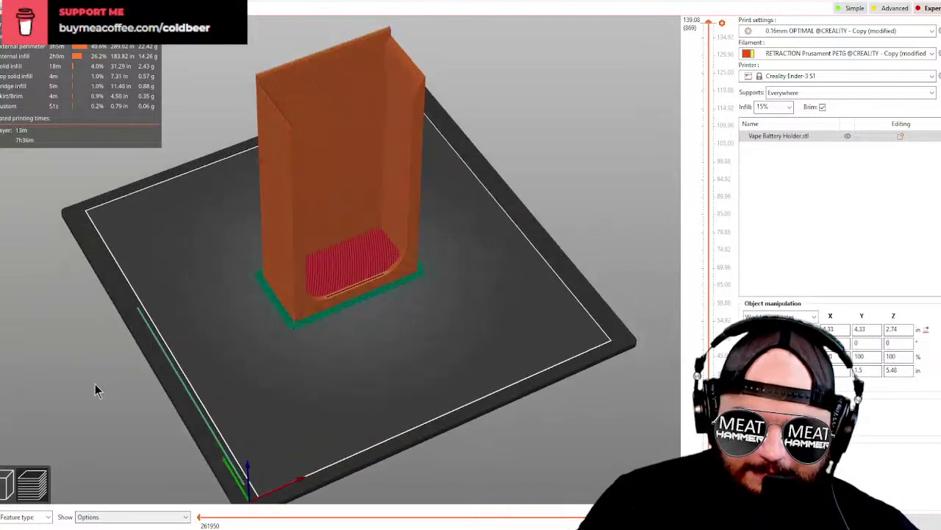
Set the infill to 5% and inspect the layers of the resliced holder.
left_click(788, 107)
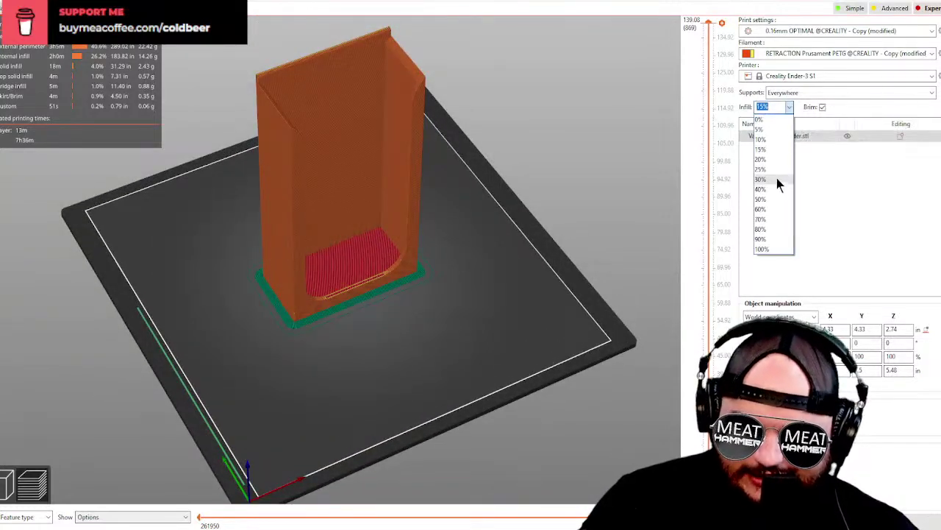
left_click(768, 129)
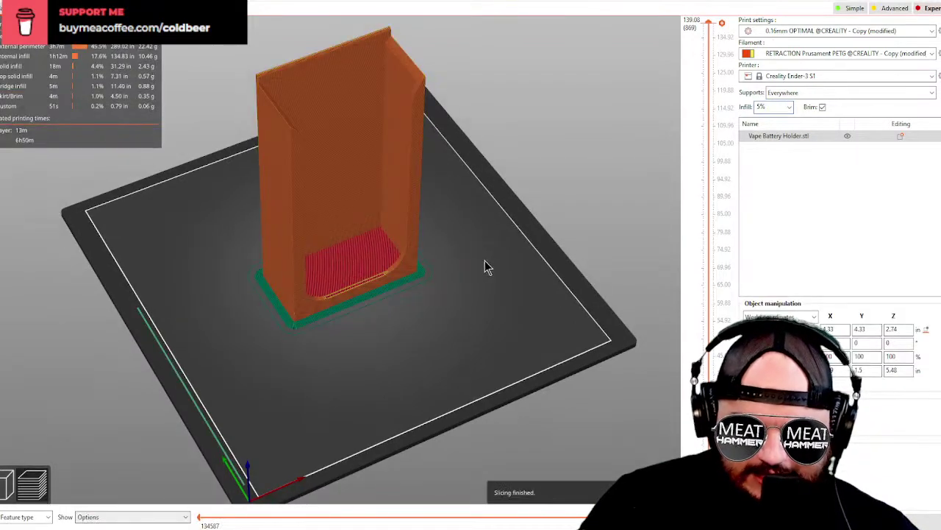
left_click_drag(495, 265, 294, 365)
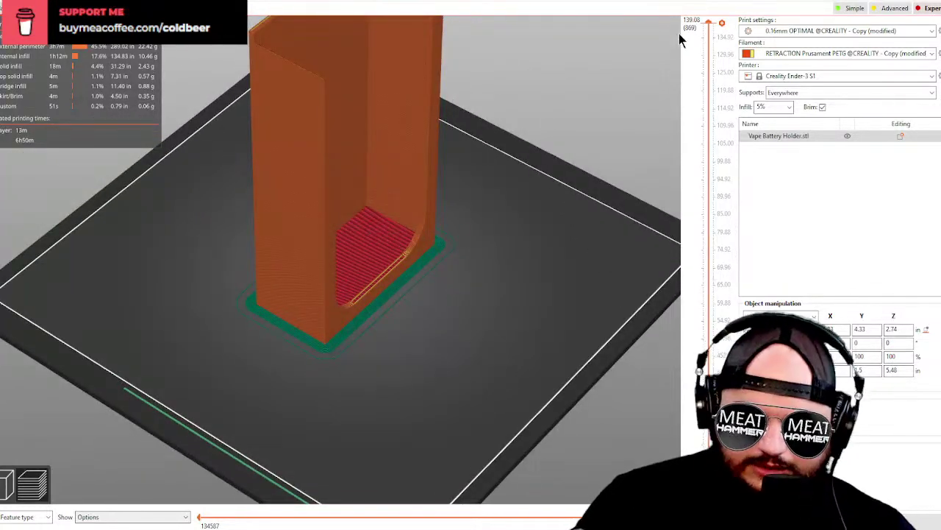
left_click_drag(712, 37, 670, 25)
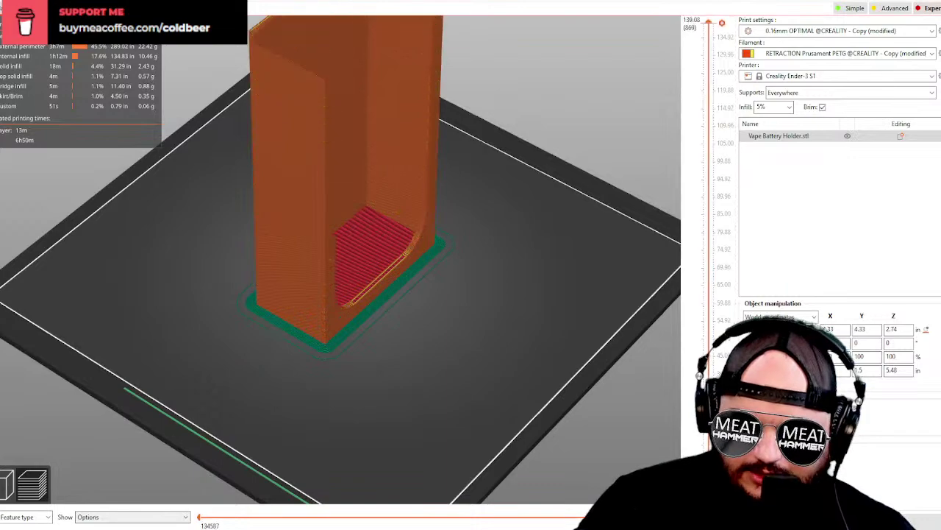
left_click_drag(537, 307, 515, 250)
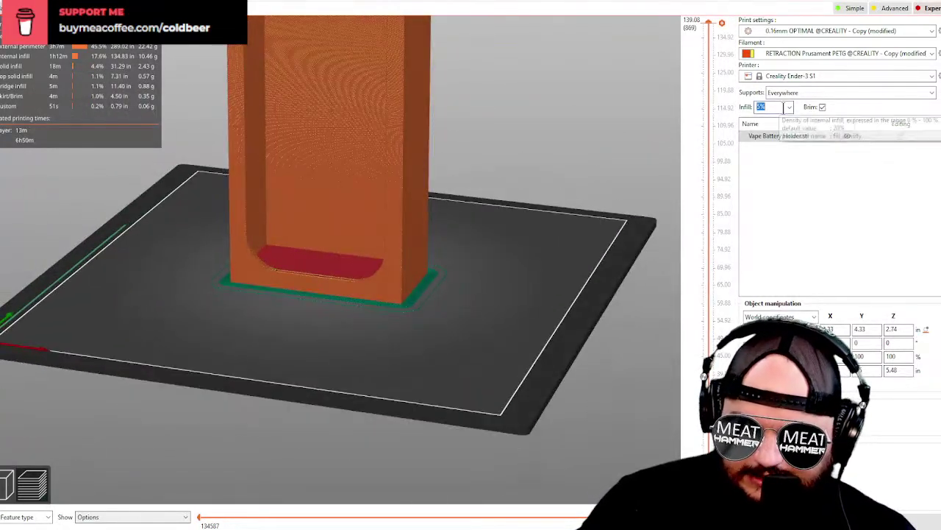
Set the infill to 10% and inspect the layers of the resliced holder.
left_click(789, 109)
left_click(771, 133)
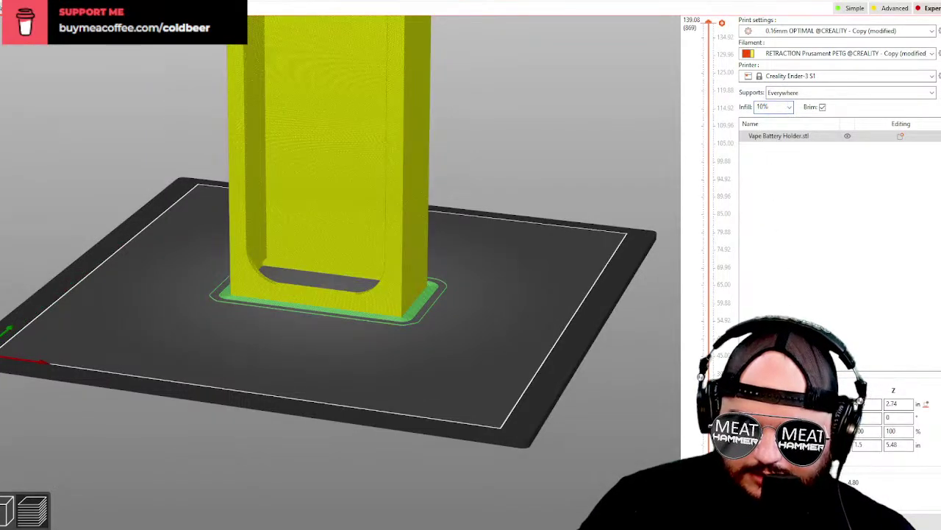
left_click_drag(464, 292, 452, 315)
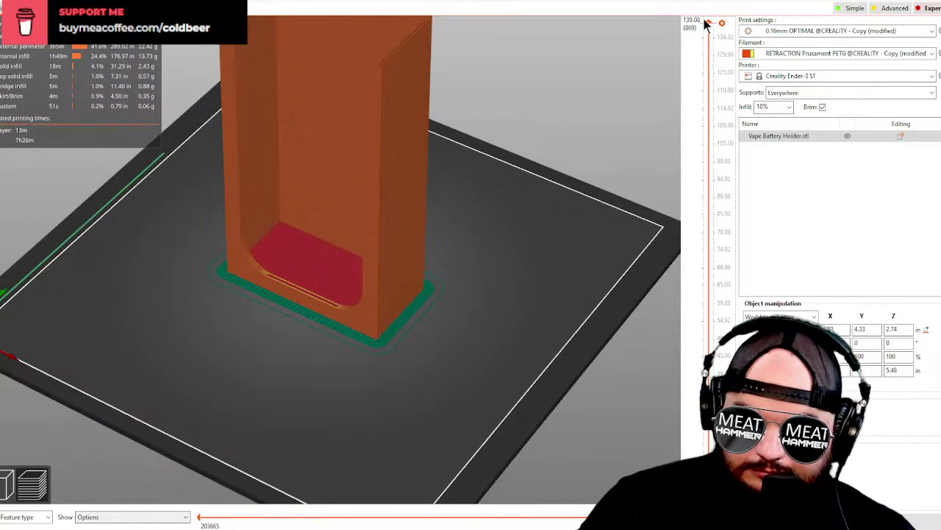
left_click_drag(721, 22, 704, 6)
Set the infill pattern to Rectilinear, reslice the holder and inspect its layers over the full height.
left_click(39, 8)
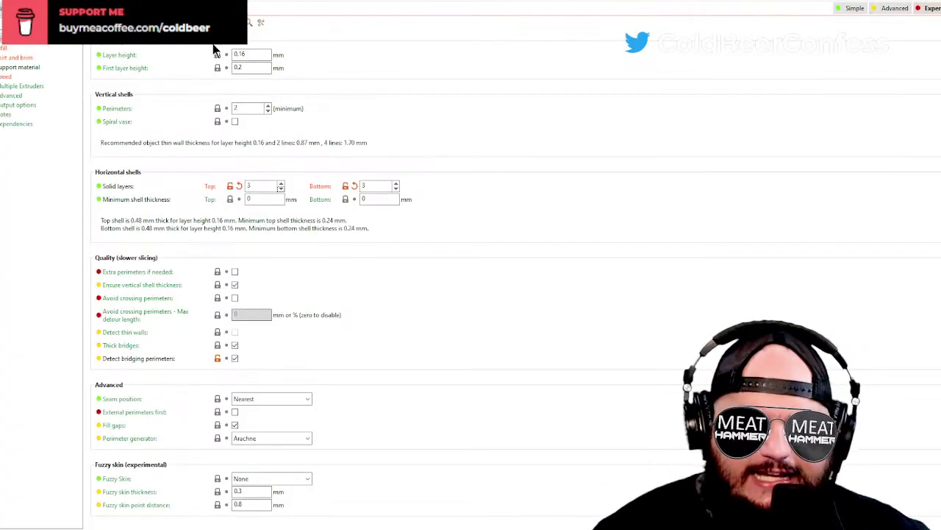
left_click(4, 48)
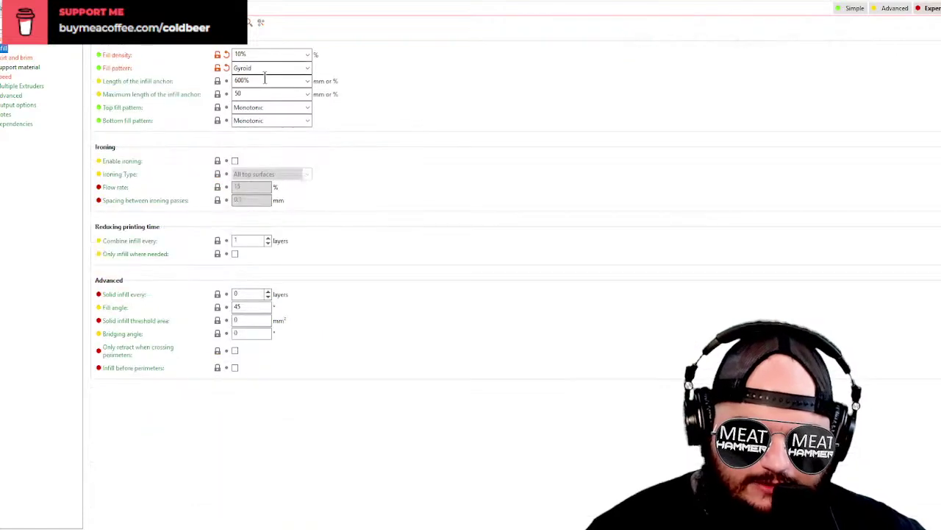
left_click(290, 68)
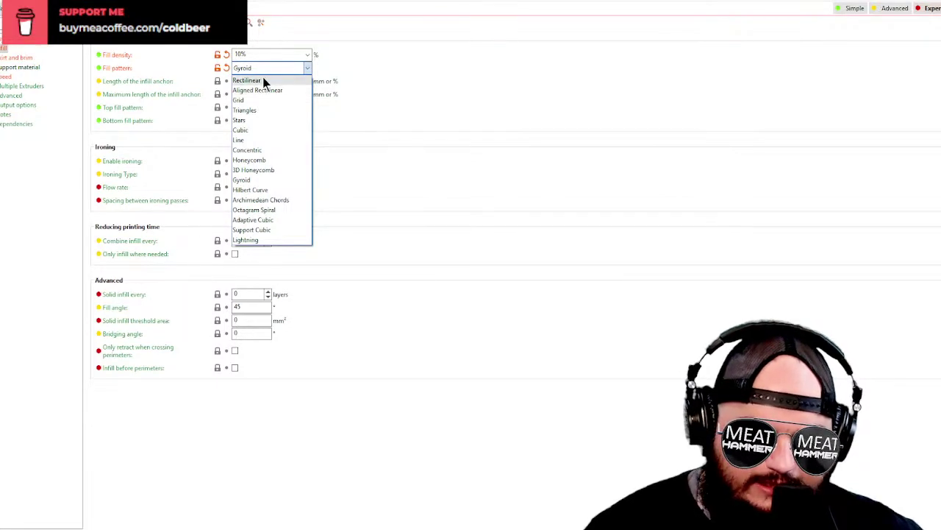
left_click(263, 80)
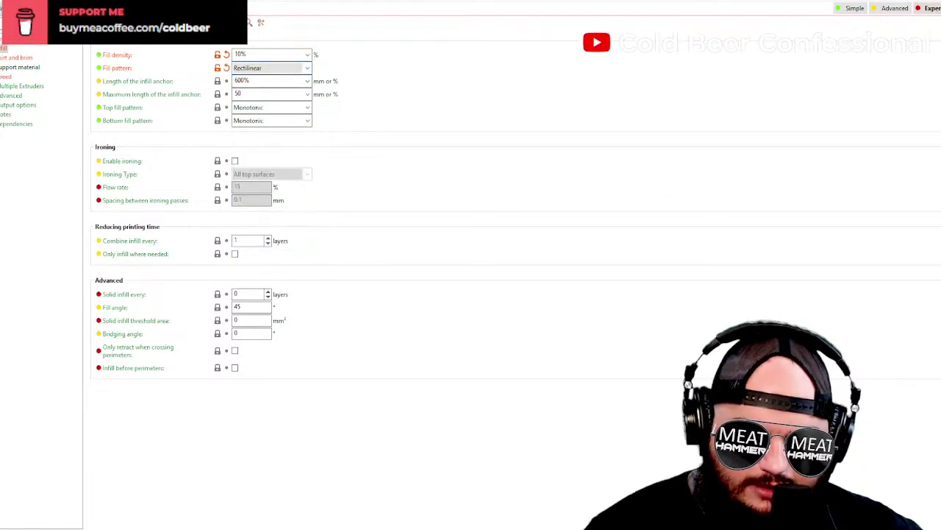
key("ctrl+1")
scroll(626, 374, "down", 3)
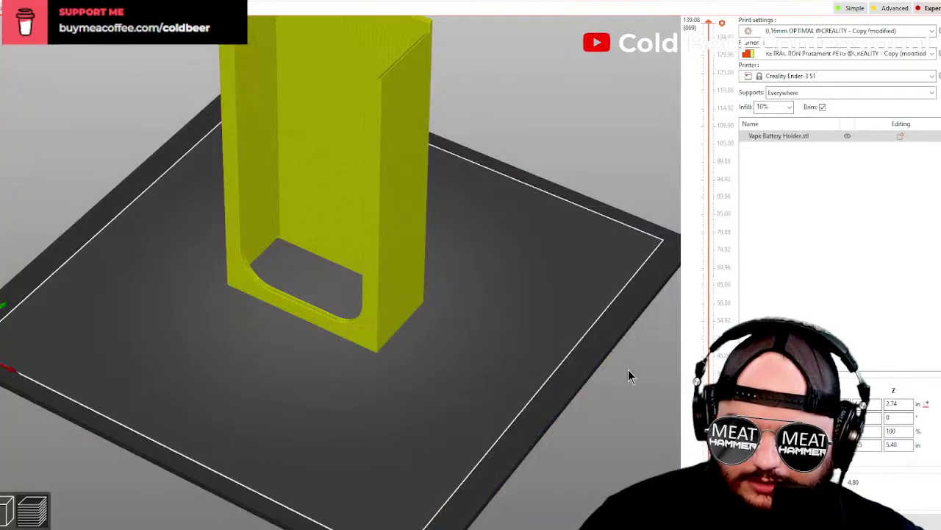
mouse_move(435, 424)
left_mouse_down()
mouse_move(493, 443)
mouse_move(527, 435)
mouse_move(496, 384)
mouse_move(445, 408)
left_mouse_up()
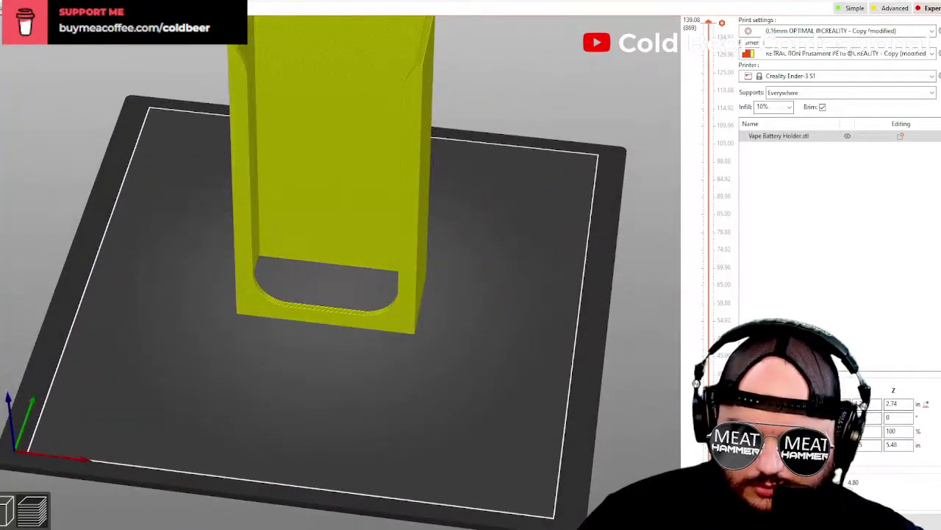
key("Tab")
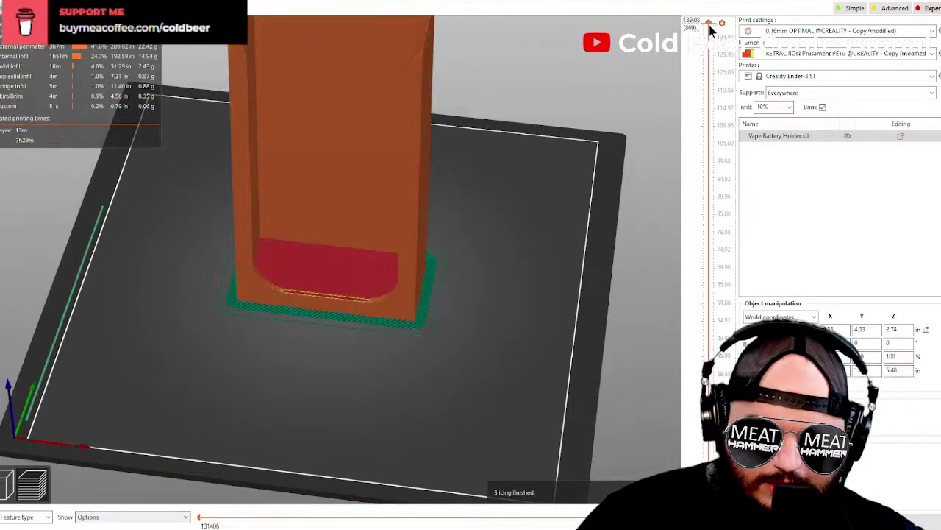
left_click_drag(710, 29, 710, 420)
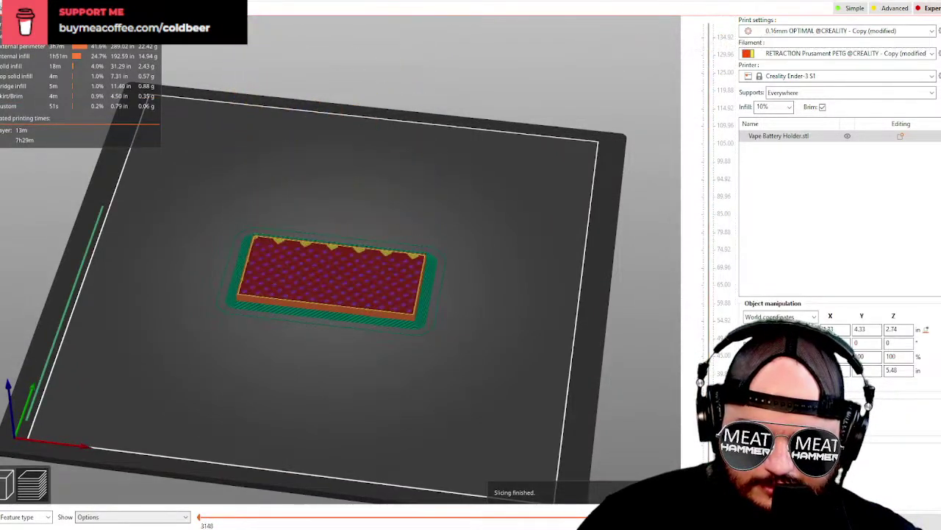
left_click_drag(710, 496, 710, 23)
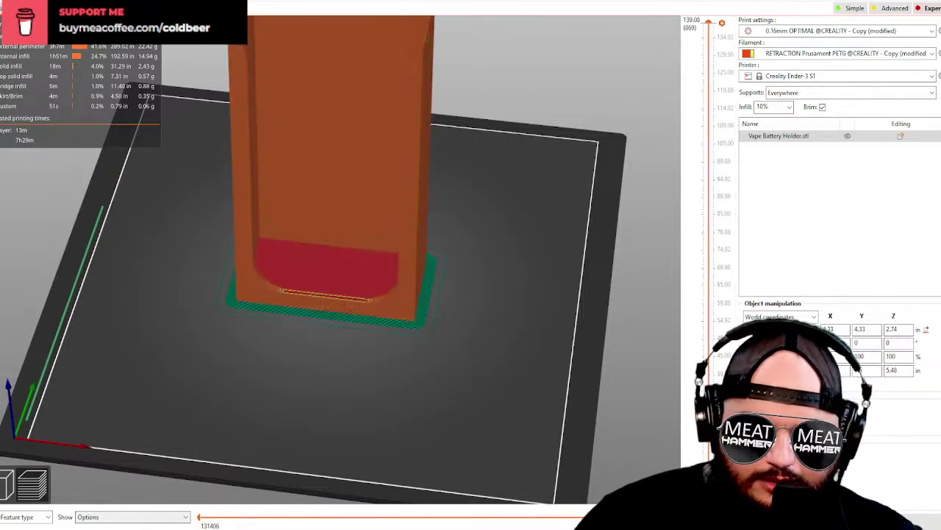
Change the infill pattern to Honeycomb and inspect the layers of the resliced holder.
key("ctrl+2")
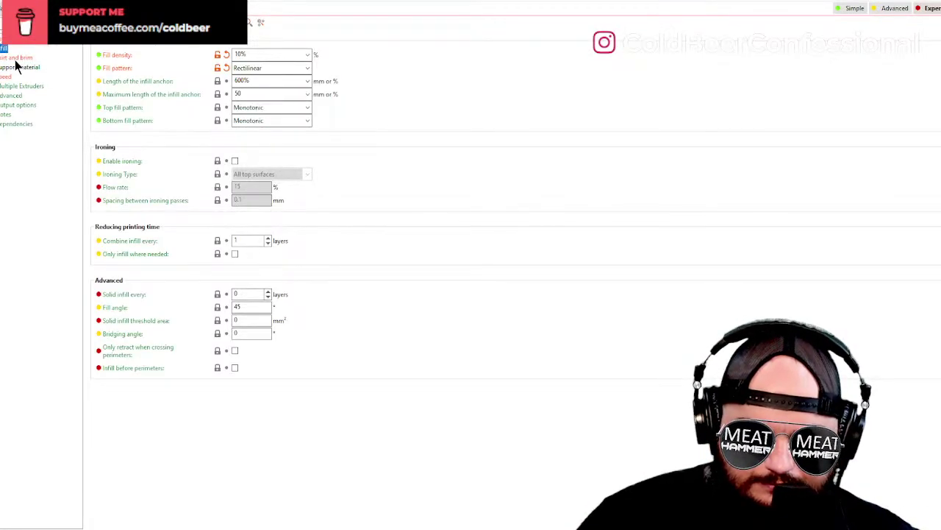
left_click(306, 68)
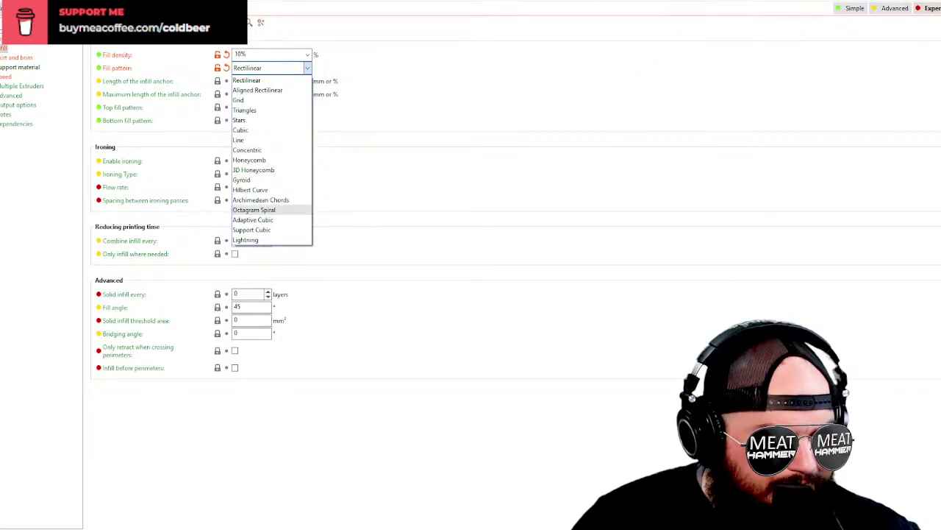
key("Escape")
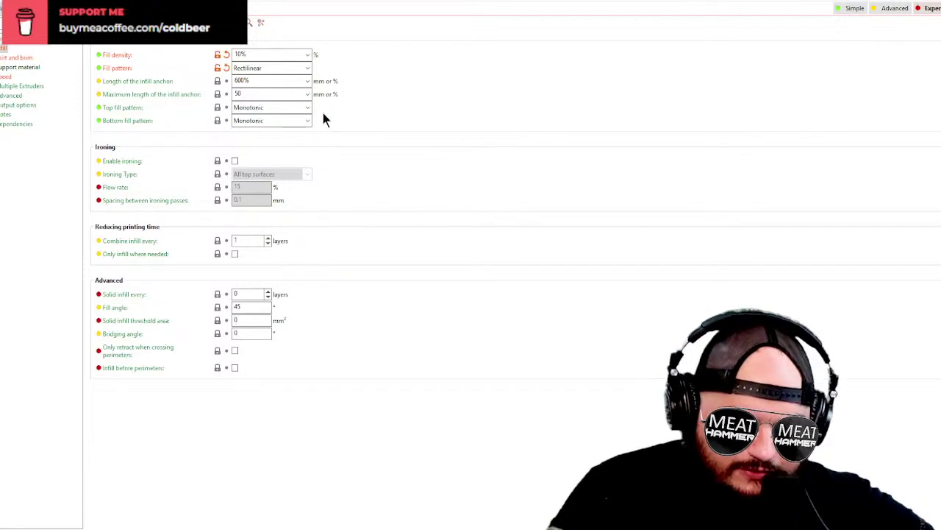
left_click(306, 69)
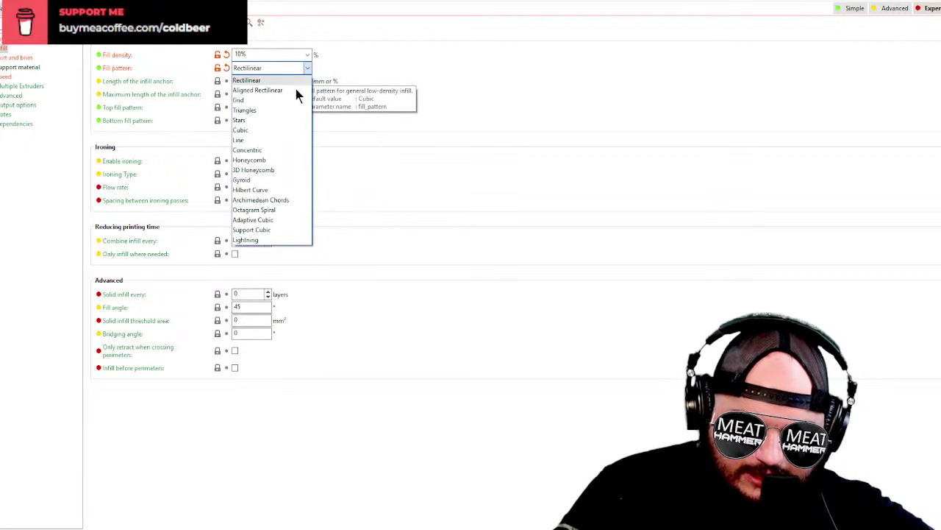
left_click(277, 161)
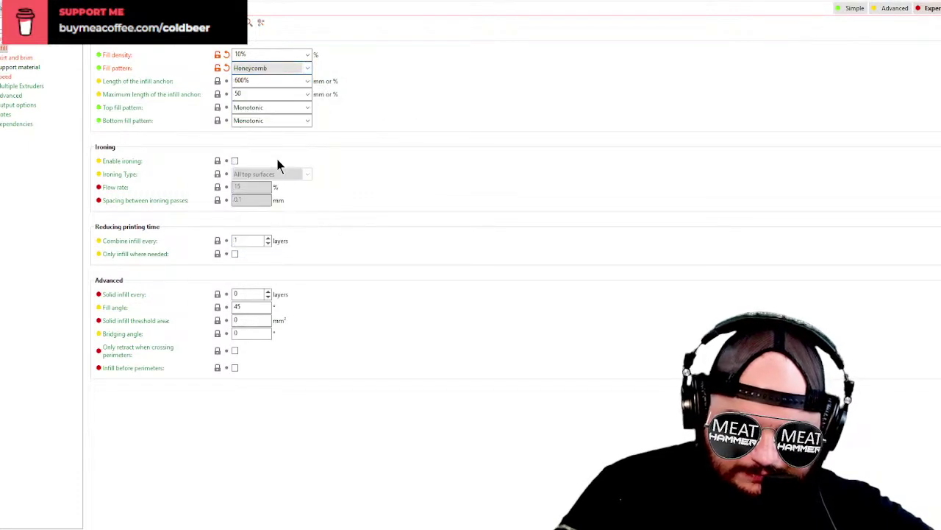
left_click(3, 9)
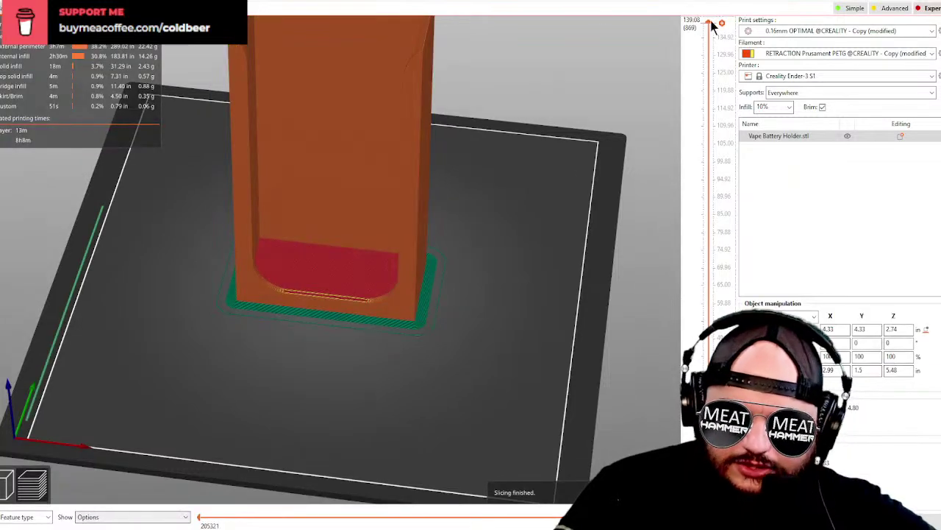
left_click_drag(710, 26, 712, 461)
left_click_drag(710, 506, 704, 10)
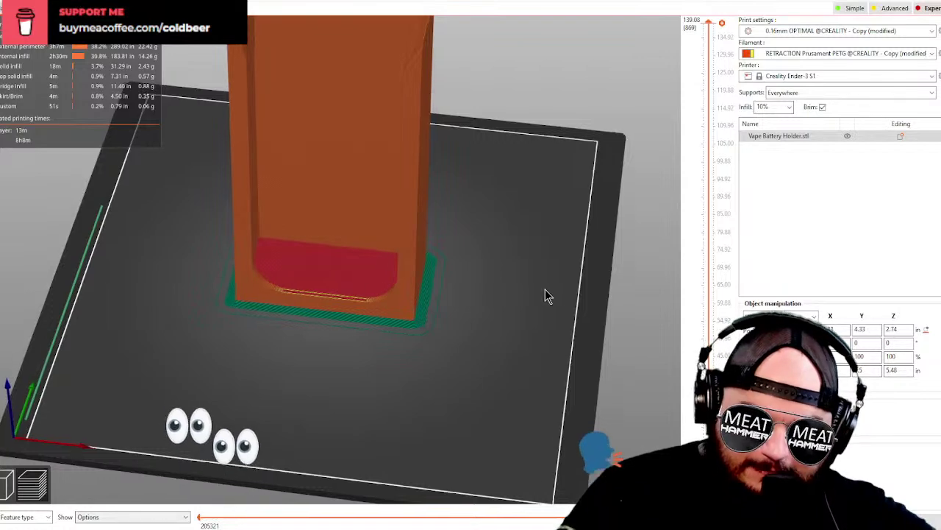
left_click_drag(545, 295, 513, 414)
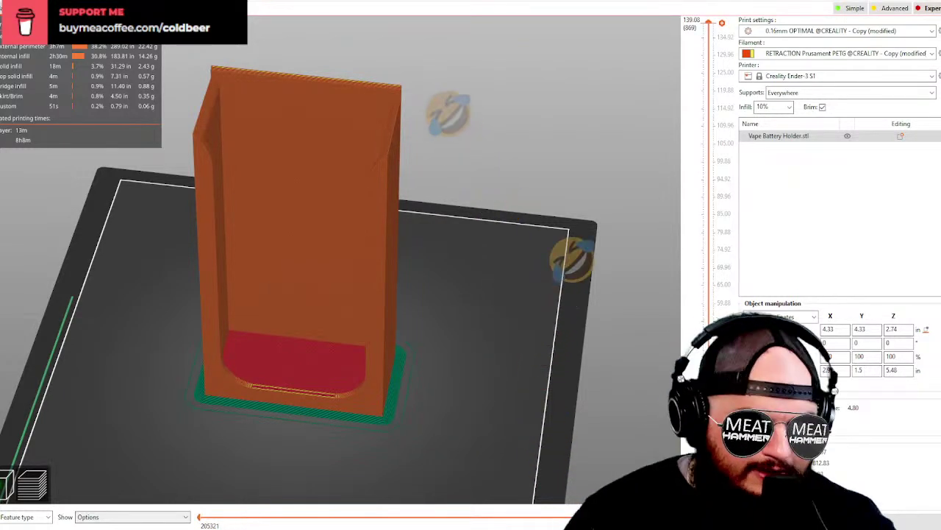
Change the infill pattern to Line and inspect the layers of the resliced holder.
left_click(286, 29)
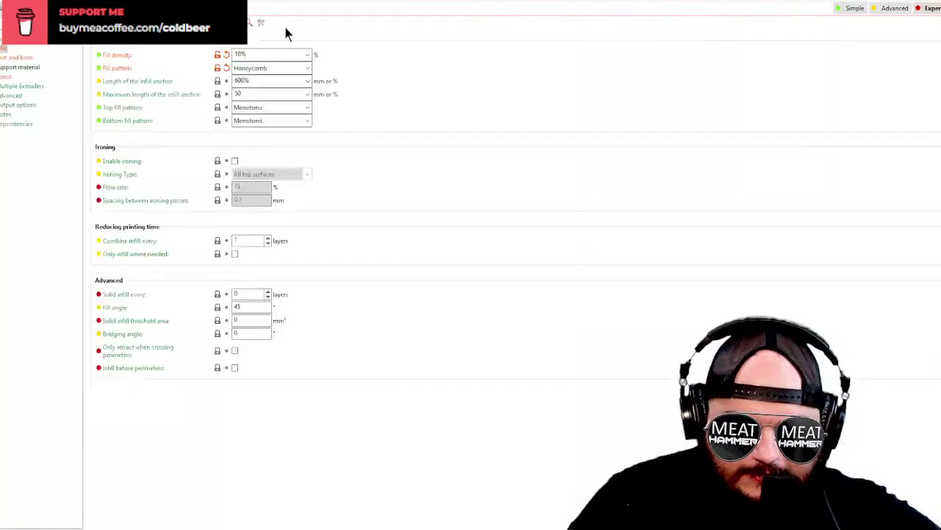
left_click(307, 67)
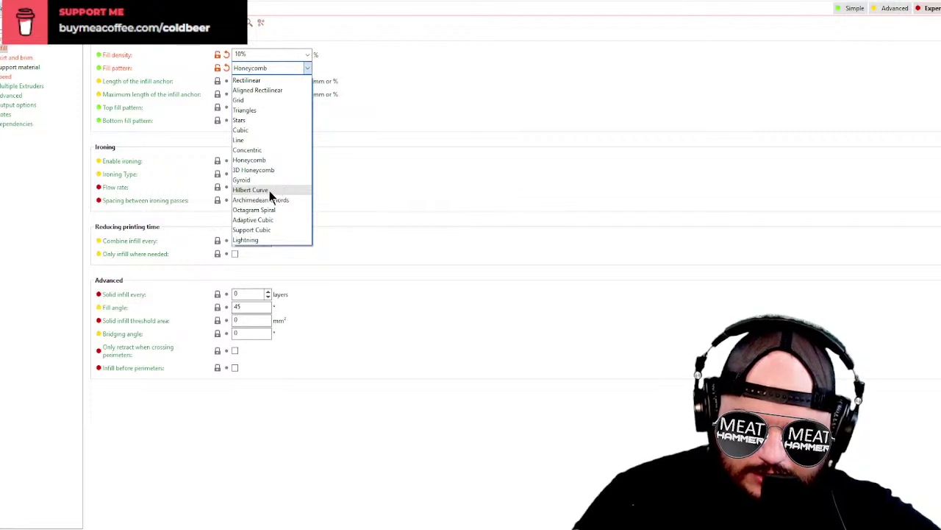
left_click(245, 141)
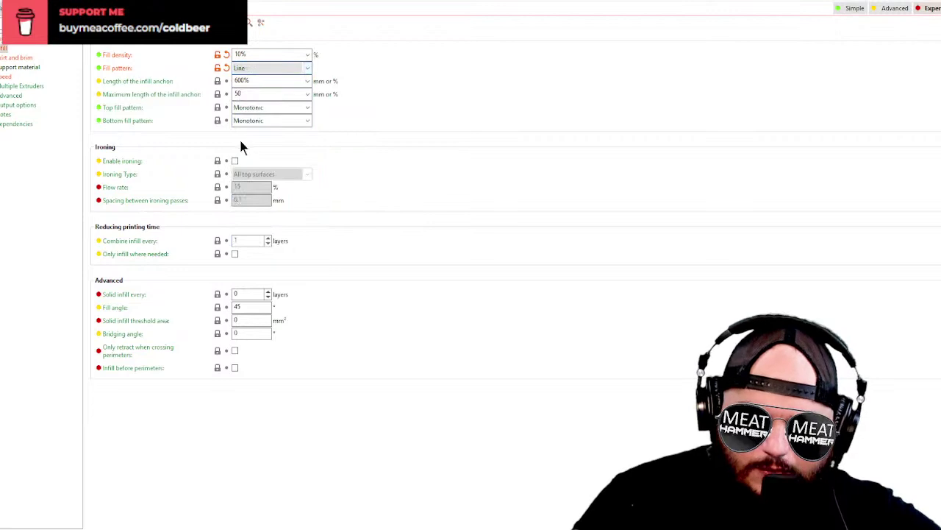
key("ctrl+1")
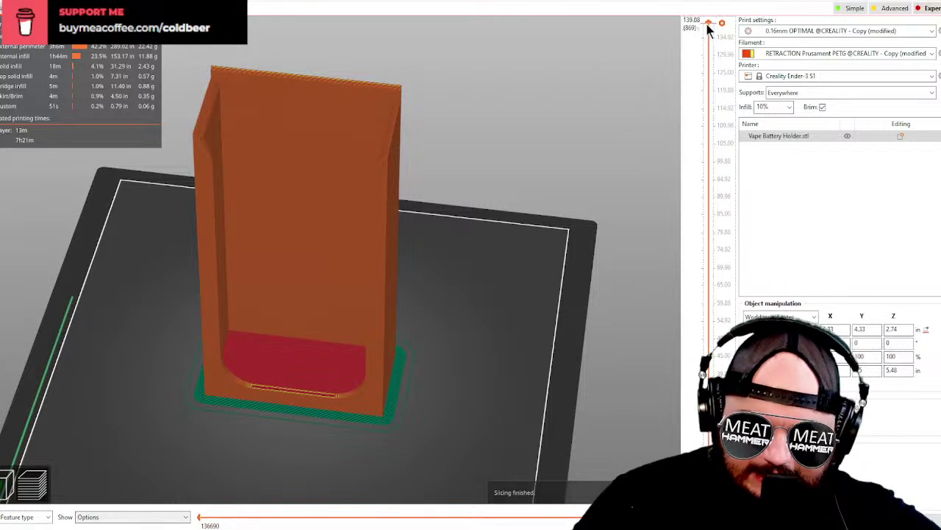
left_click_drag(707, 24, 726, 10)
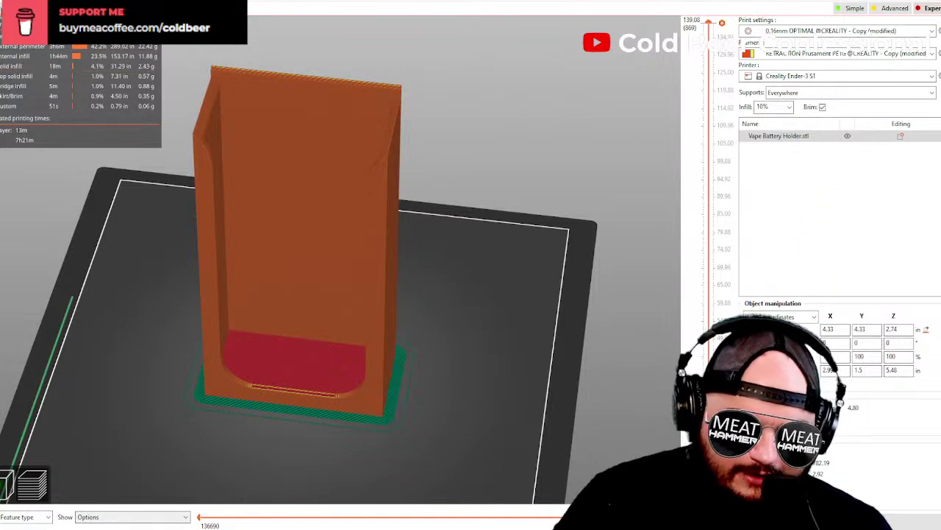
Set the infill pattern to Gyroid and check the layers of the resliced holder.
key("ctrl+2")
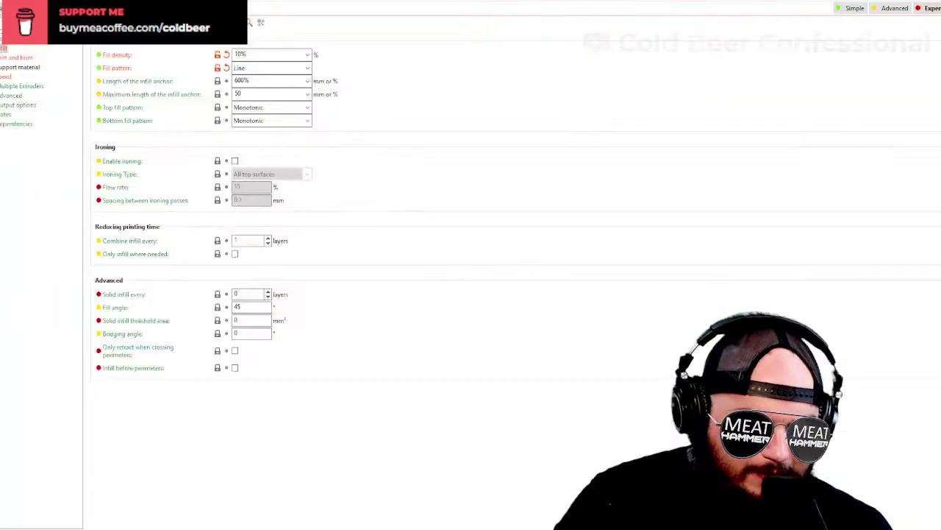
left_click(307, 67)
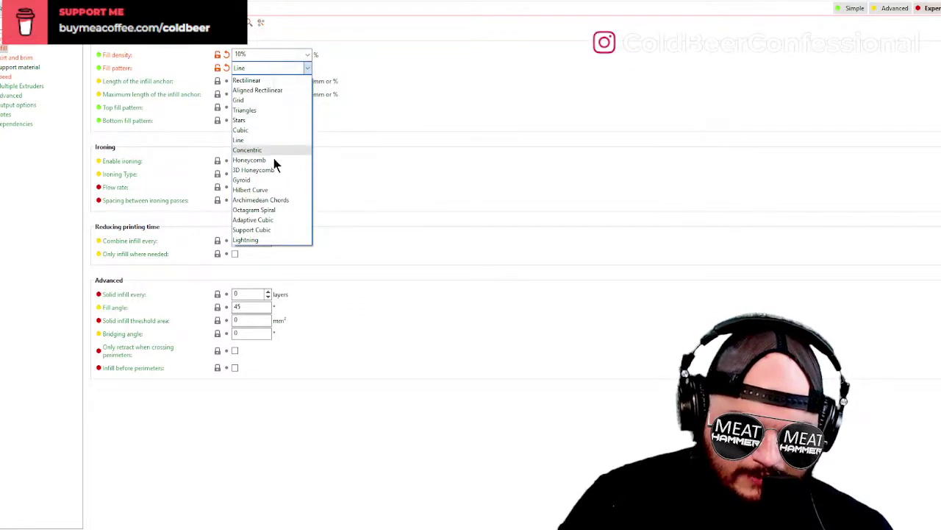
left_click(258, 179)
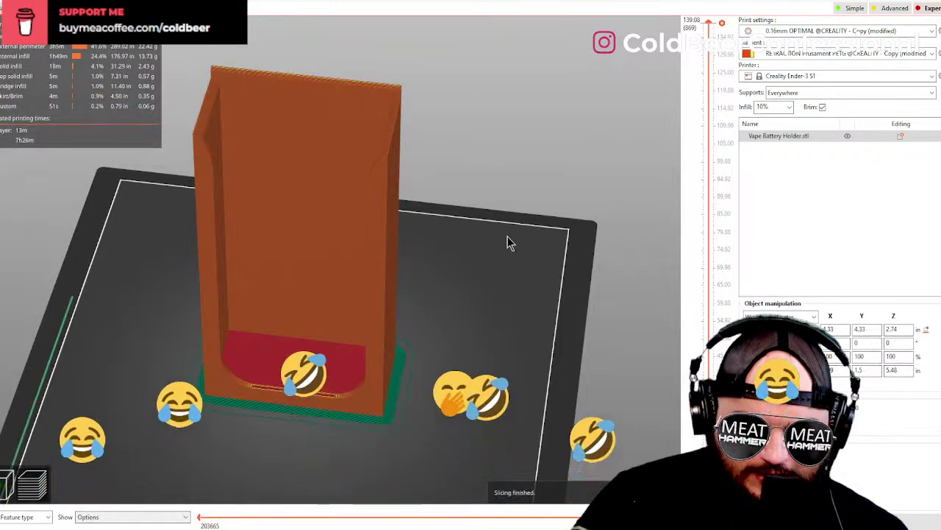
scroll(268, 351, "down", 2)
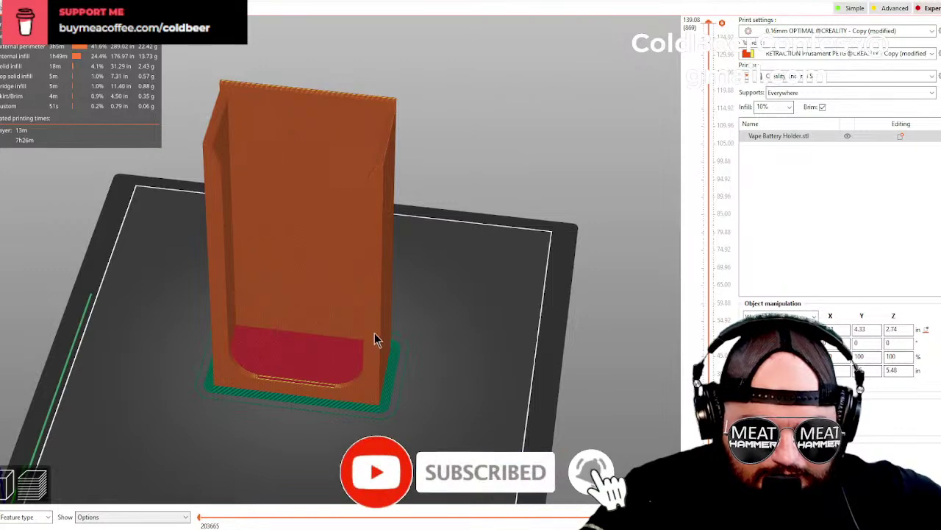
left_click_drag(712, 34, 702, 4)
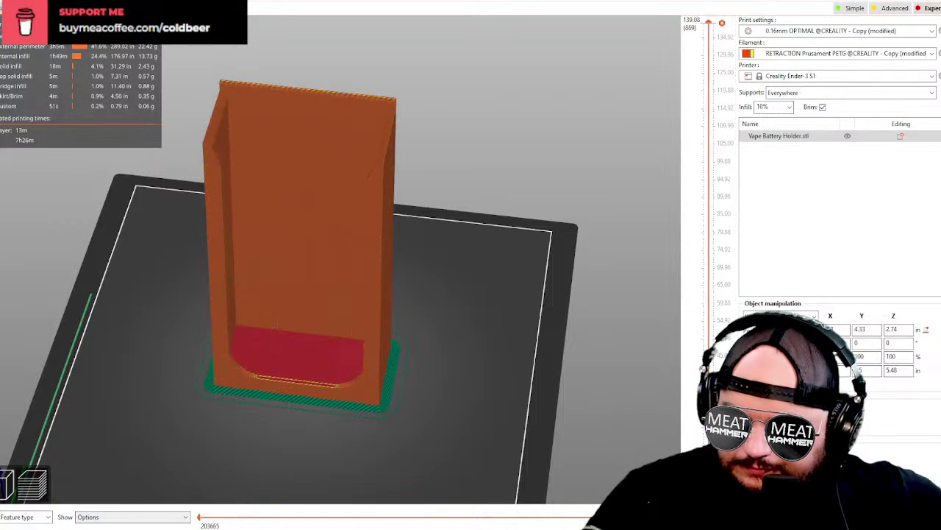
Export the sliced holder as G-code to the Downloads folder under the name "Vape Battery Holder 1.0".
key("ctrl+g")
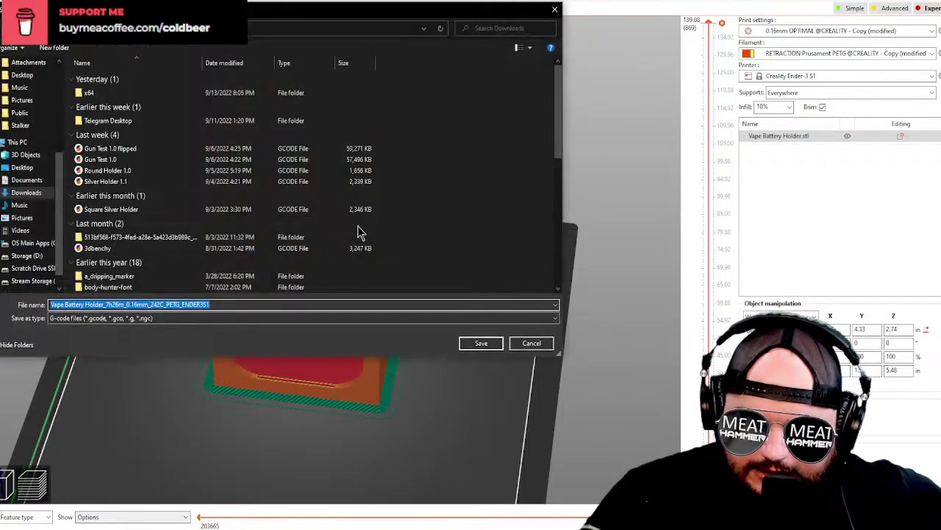
left_click_drag(214, 304, 108, 315)
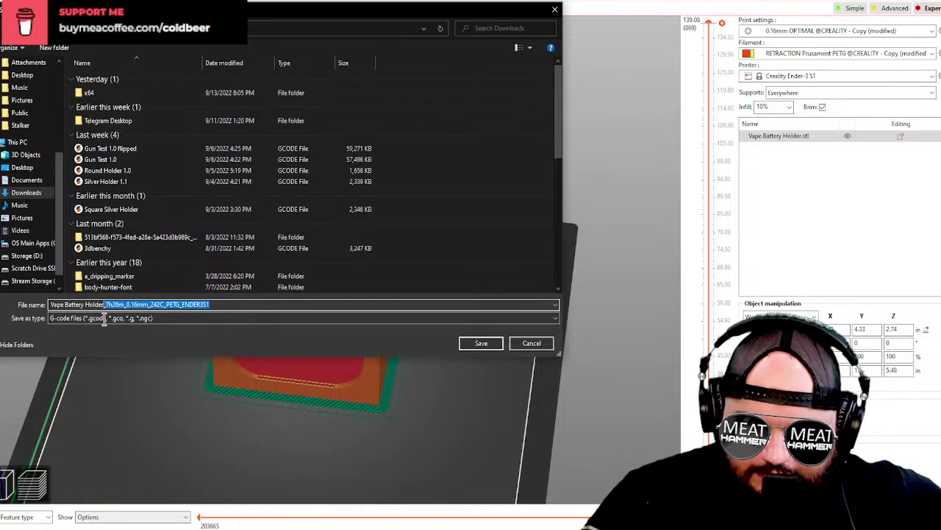
key("BackSpace")
key("BackSpace")
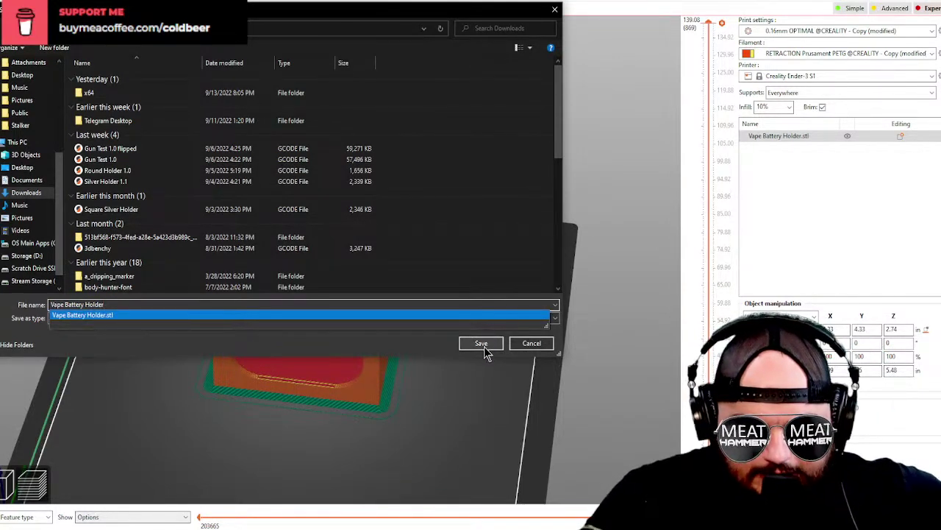
key("Escape")
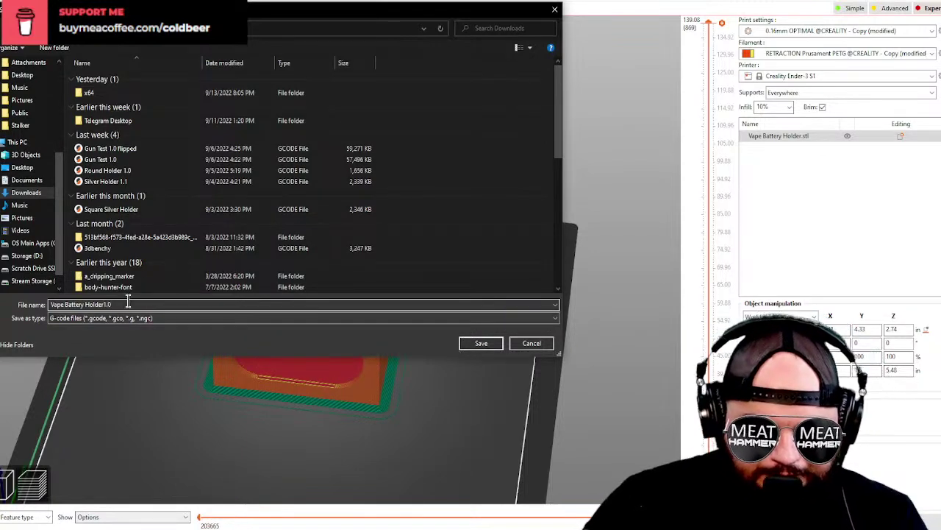
type("1.0")
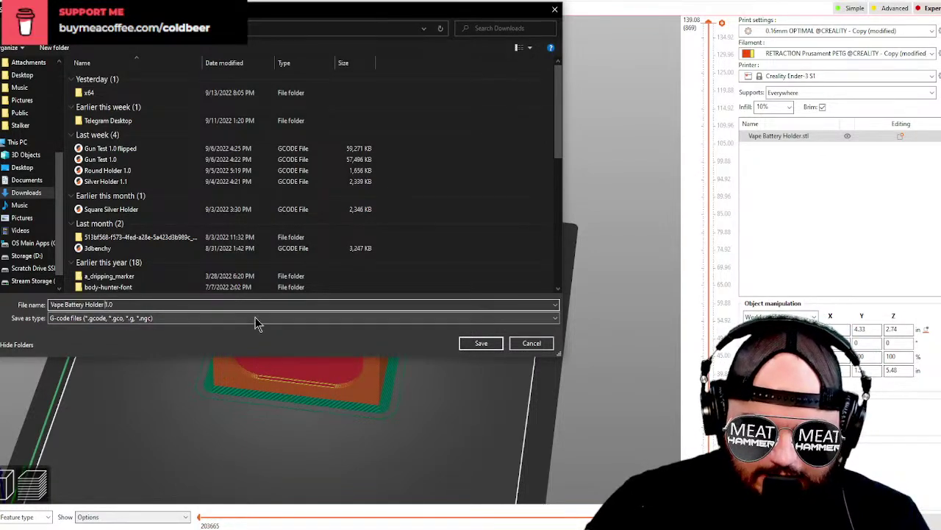
left_click(481, 343)
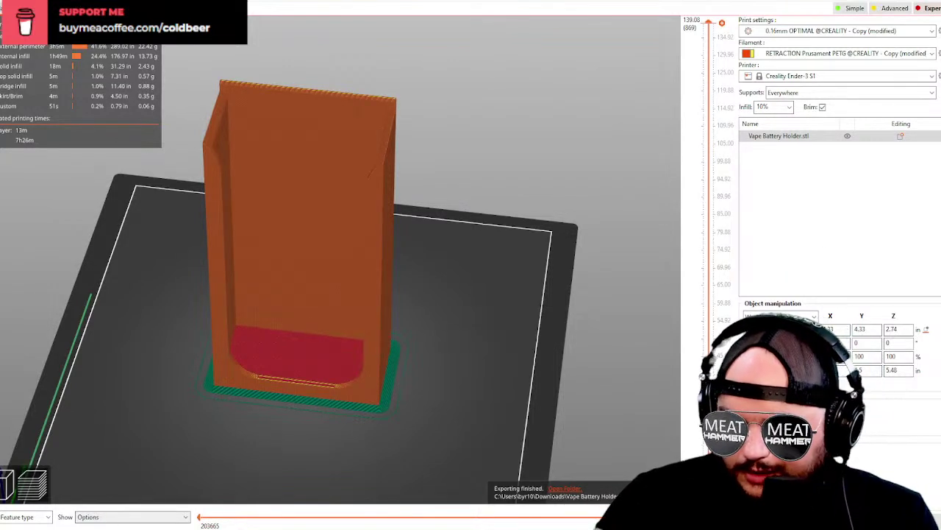
Close the slicer and save the modified print and filament presets.
key("alt+F4")
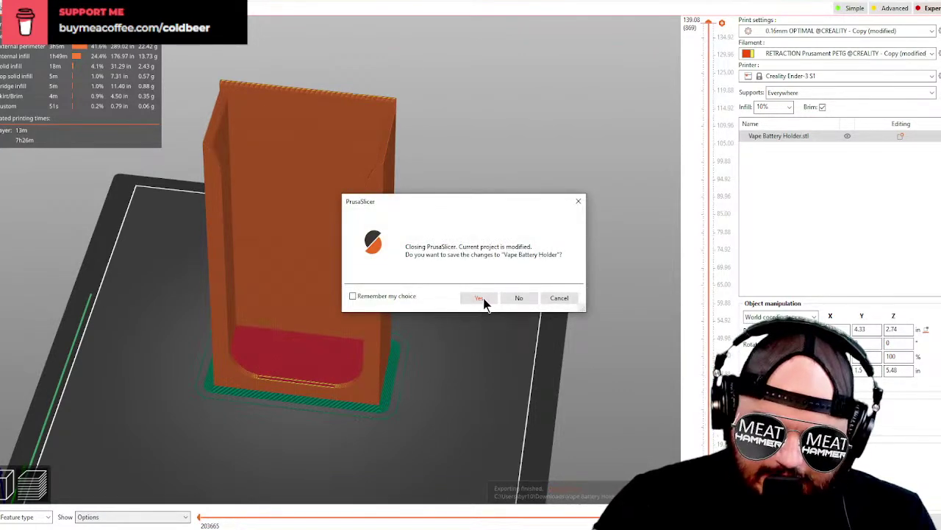
left_click(505, 297)
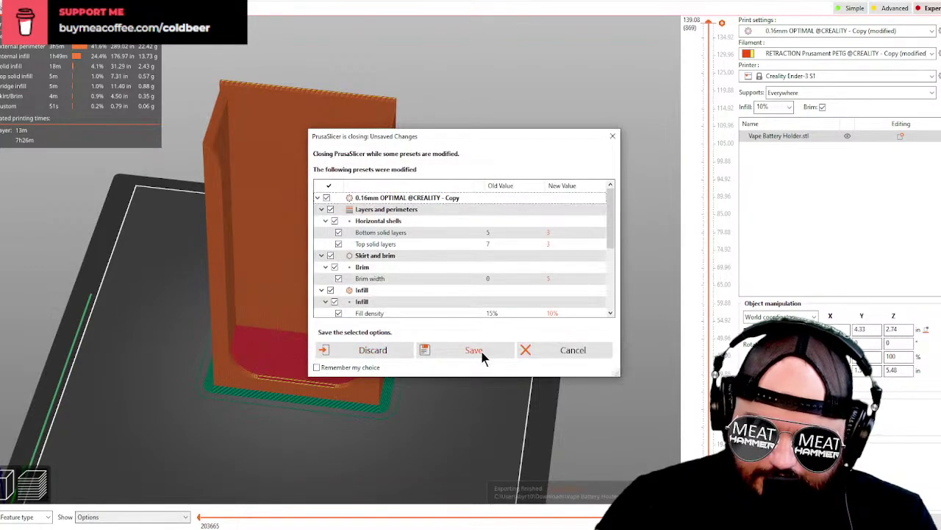
left_click(482, 352)
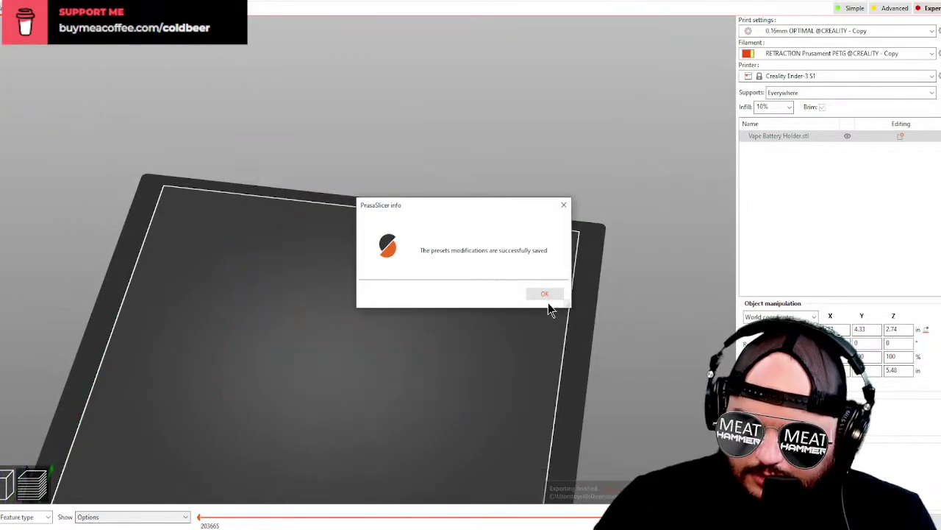
left_click(545, 295)
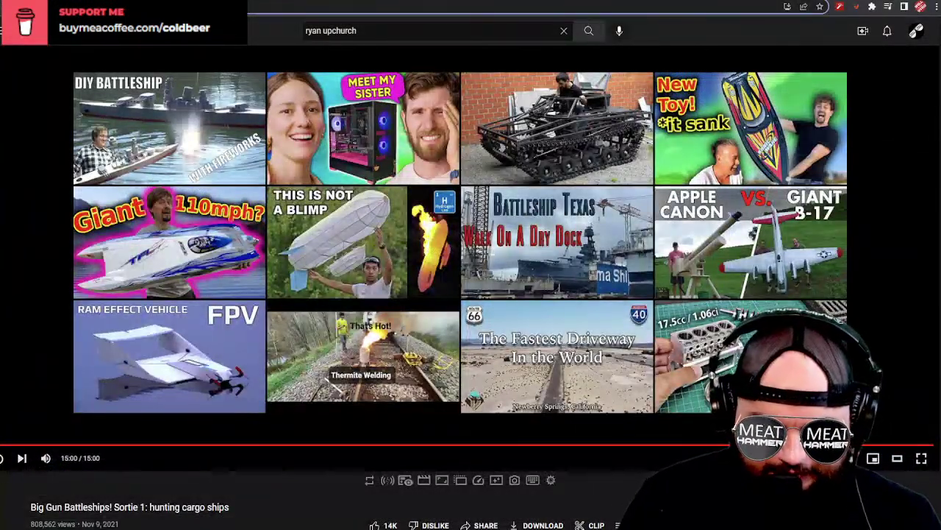
Switch to the web browser and open the printer's OctoPrint page at its local network address.
key("ctrl+l")
type("192")
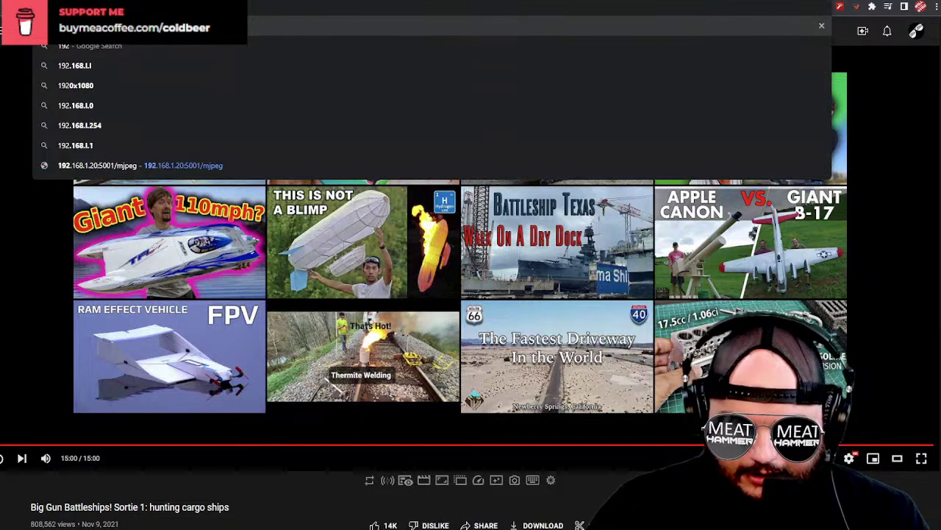
key("Return")
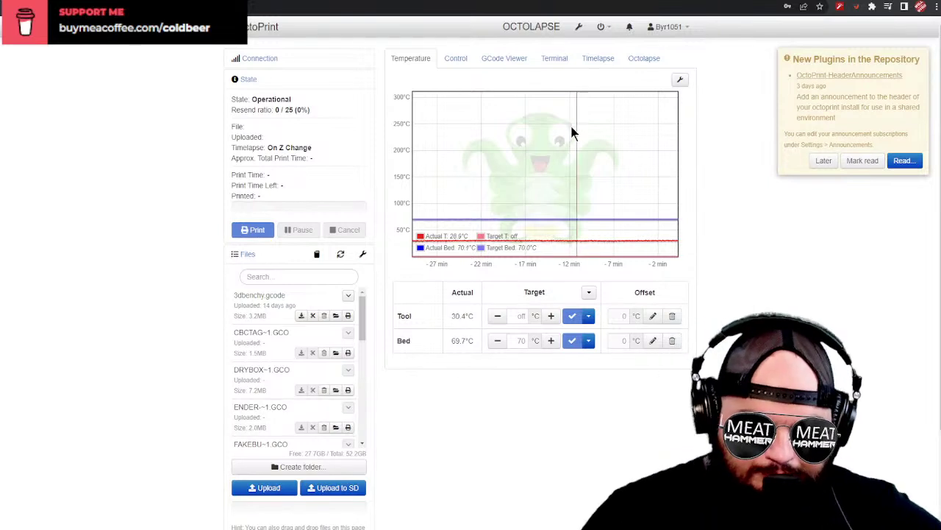
Show the printer's movement controls with the webcam view and home the X and Y axes.
left_click(456, 58)
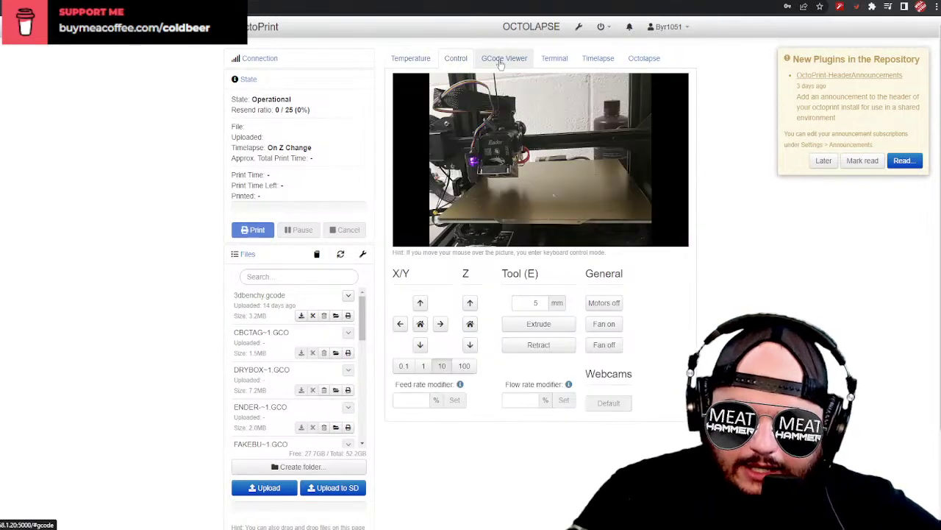
mouse_move(658, 120)
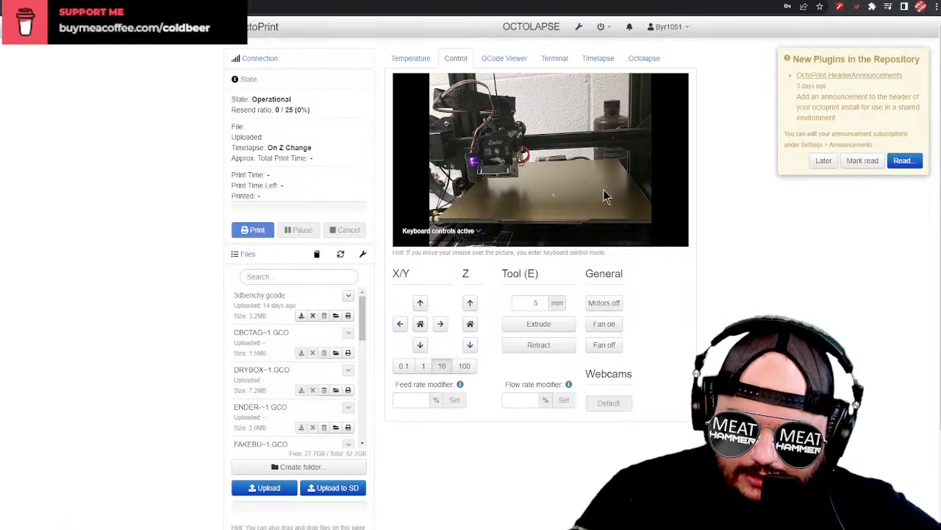
left_click(420, 324)
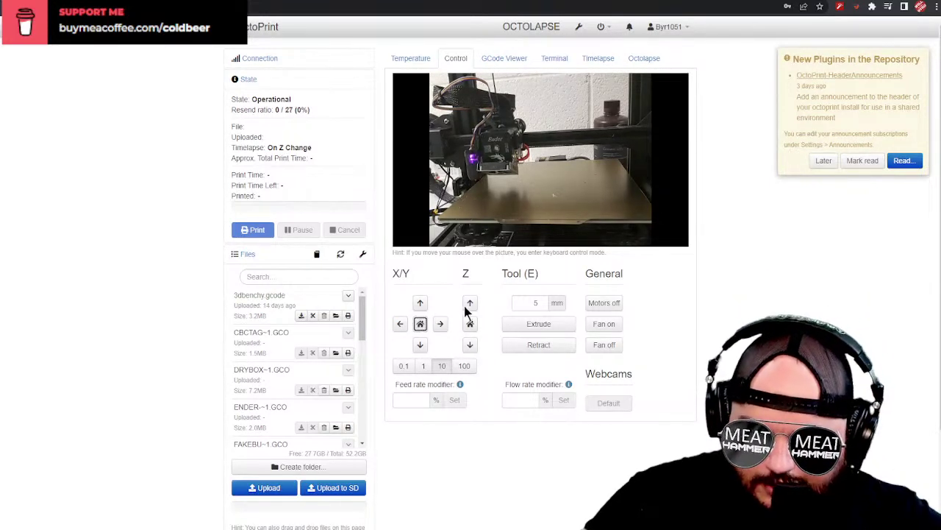
mouse_move(602, 181)
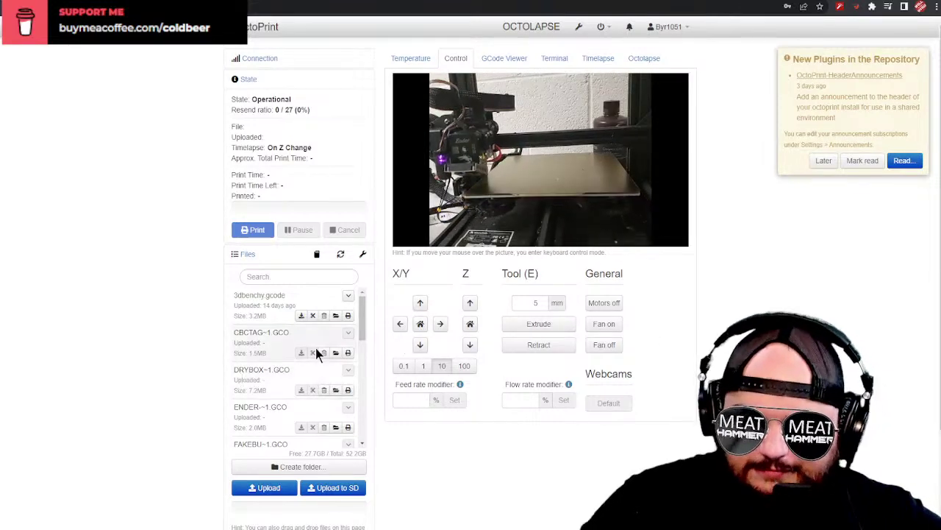
Upload the "Vape Battery Holder 1.0" G-code file from the Downloads folder to OctoPrint.
left_click(271, 487)
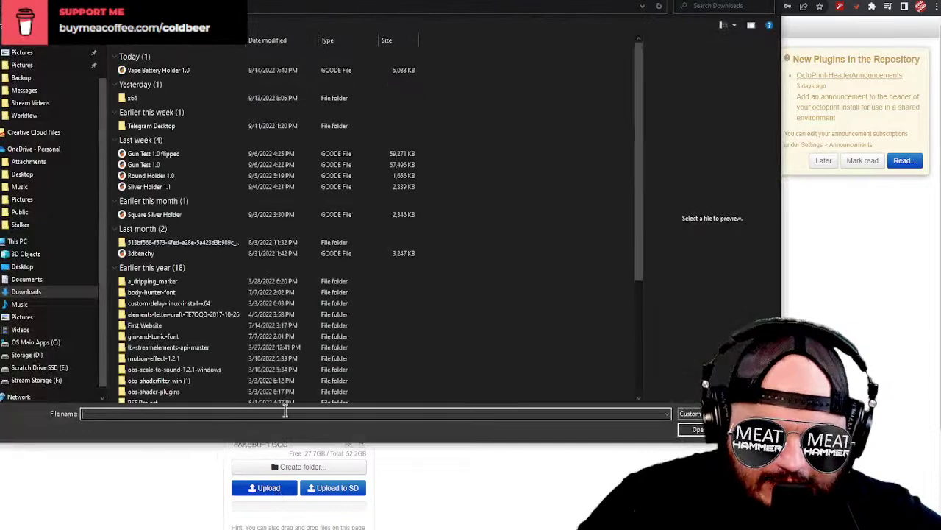
left_click(190, 70)
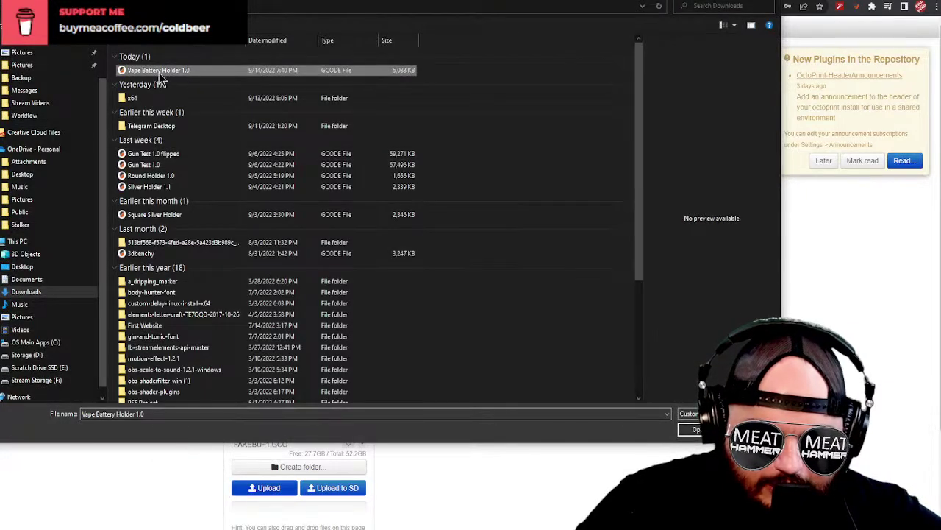
left_click(696, 431)
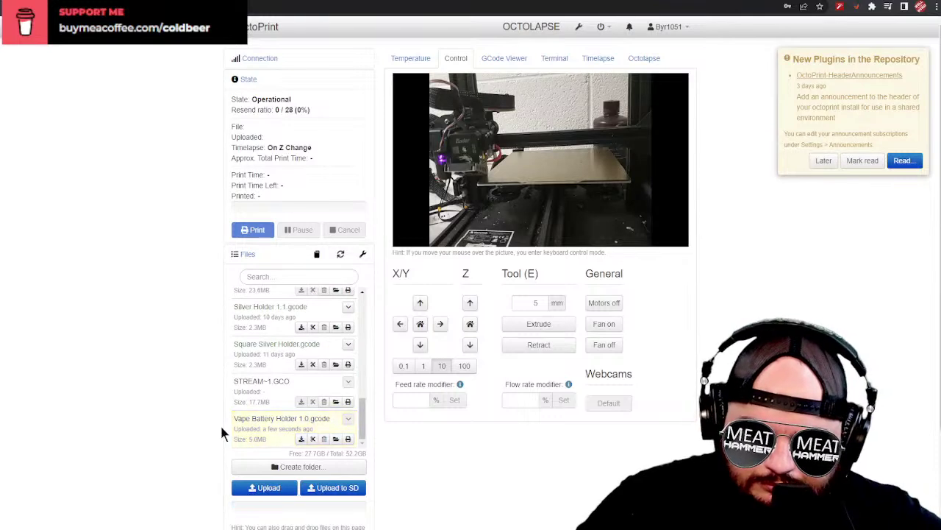
scroll(431, 478, "down", 1)
scroll(420, 466, "up", 1)
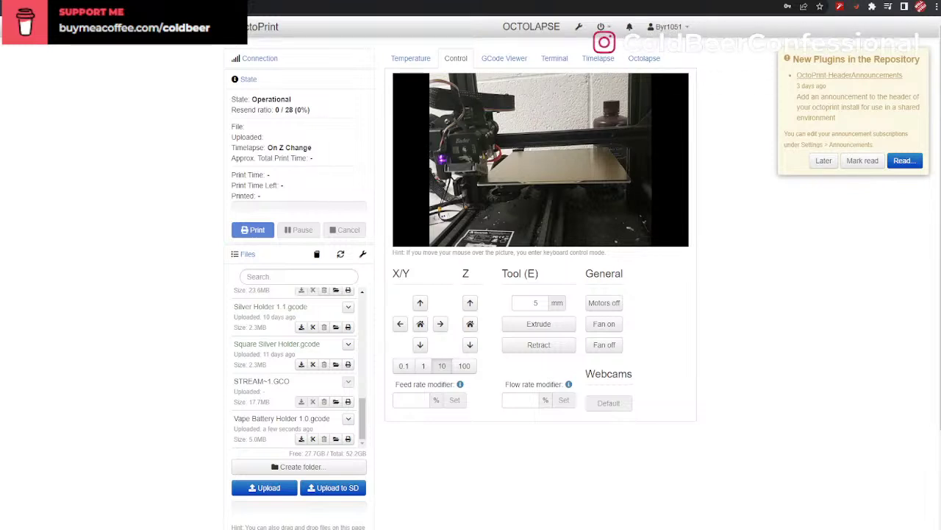
Load "Vape Battery Holder 1.0.gcode" and start printing it, accepting the Octolapse snapshot plan.
left_click(276, 426)
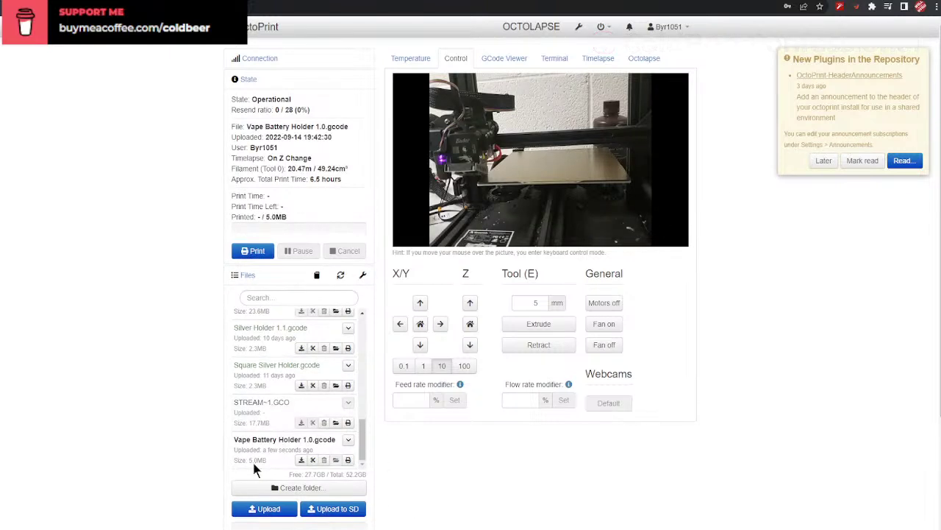
double_click(265, 439)
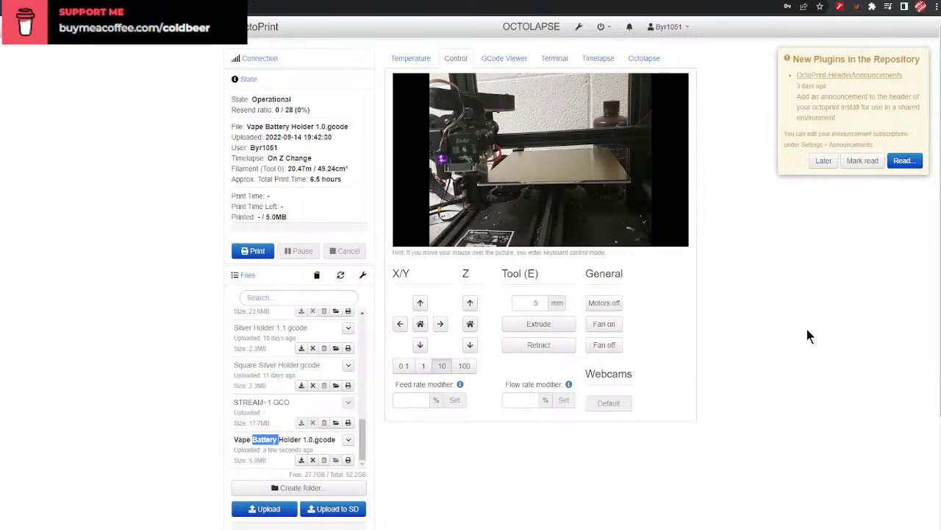
scroll(807, 335, "down", 3)
scroll(756, 365, "up", 3)
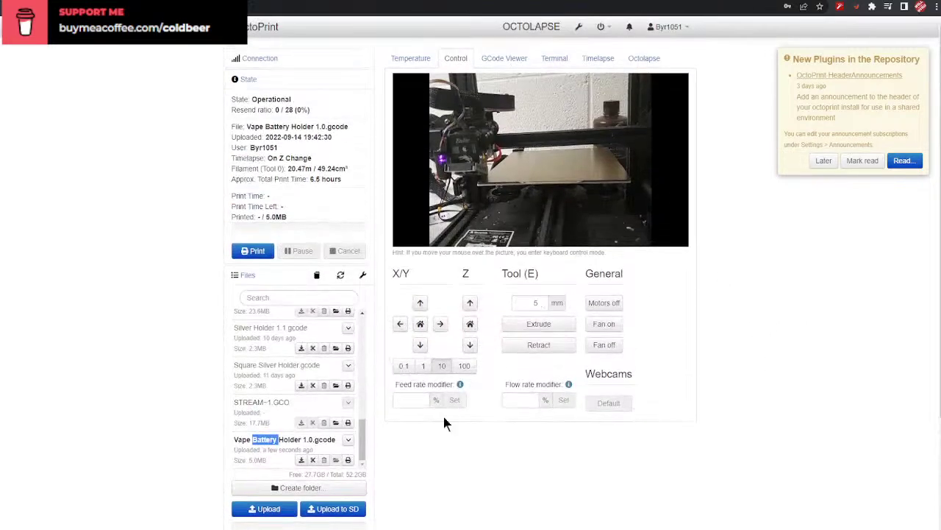
left_click(252, 252)
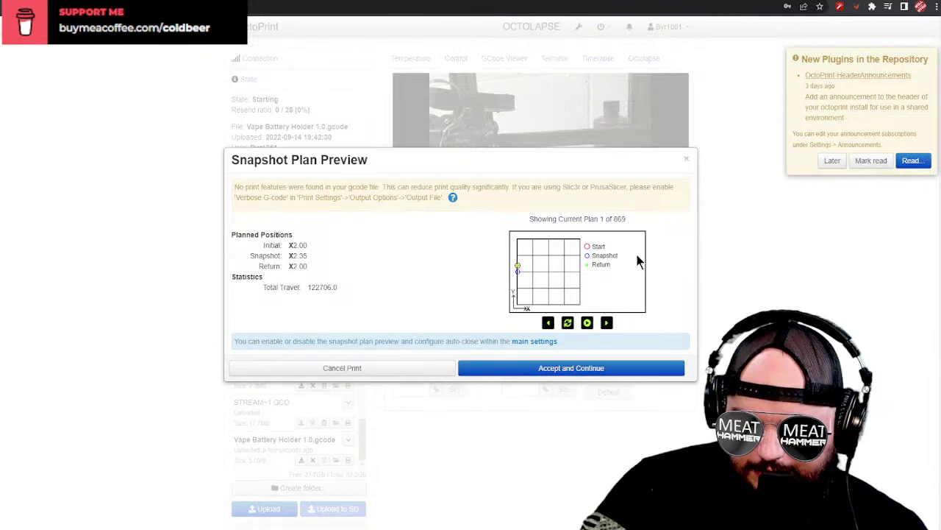
left_click(604, 367)
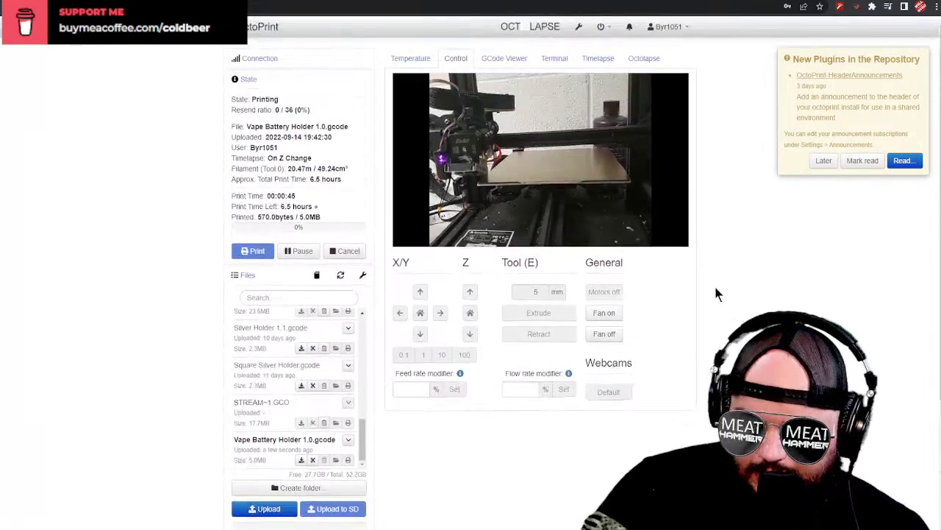
Check the tool and bed temperature graph, postpone the new-plugins notice and return to the webcam view.
left_click(418, 59)
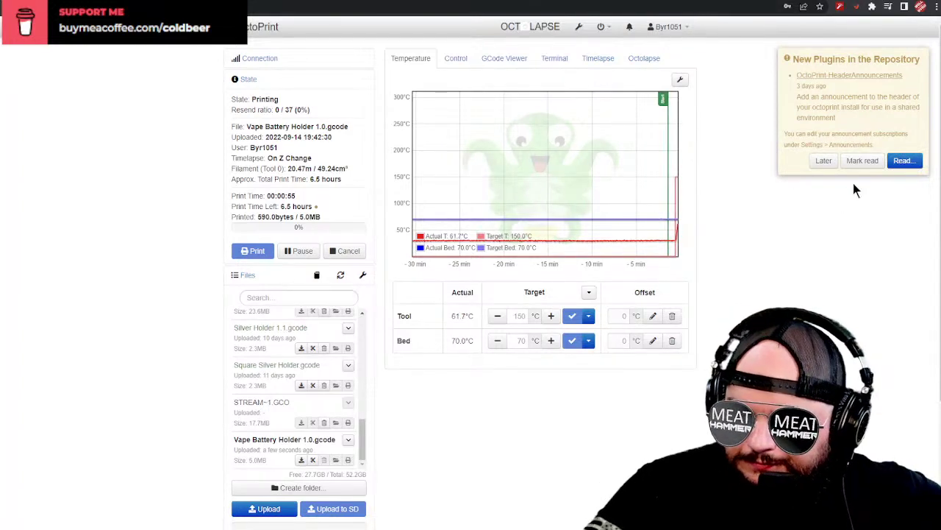
left_click(826, 164)
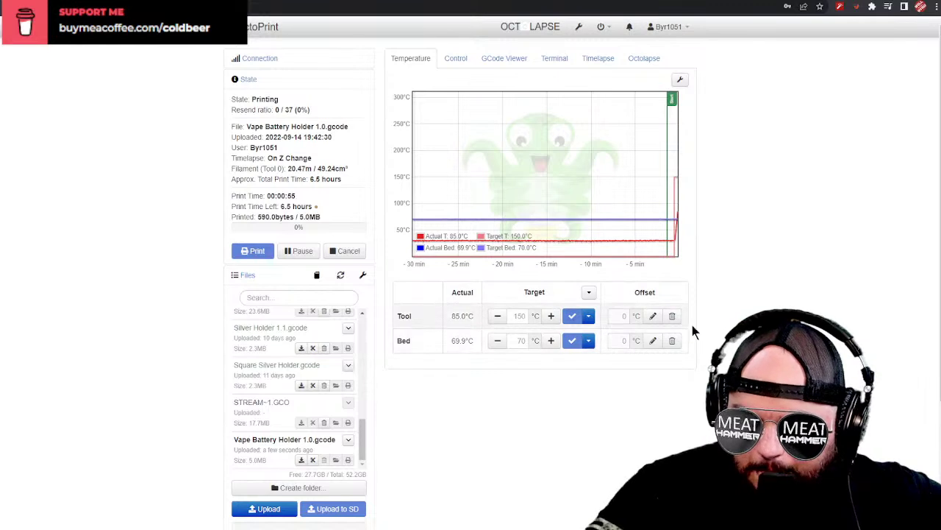
left_click(455, 58)
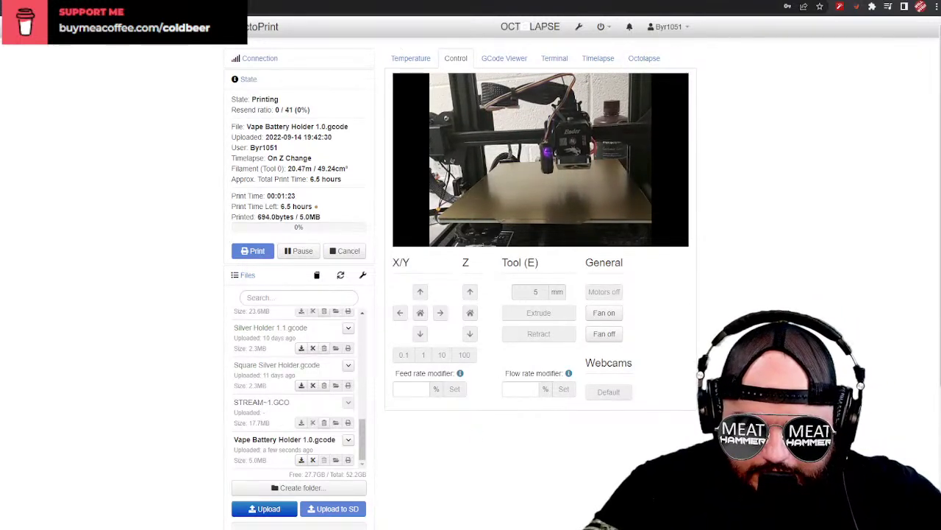
Open tiktok.com in a new browser tab.
key("ctrl+t")
type("ti")
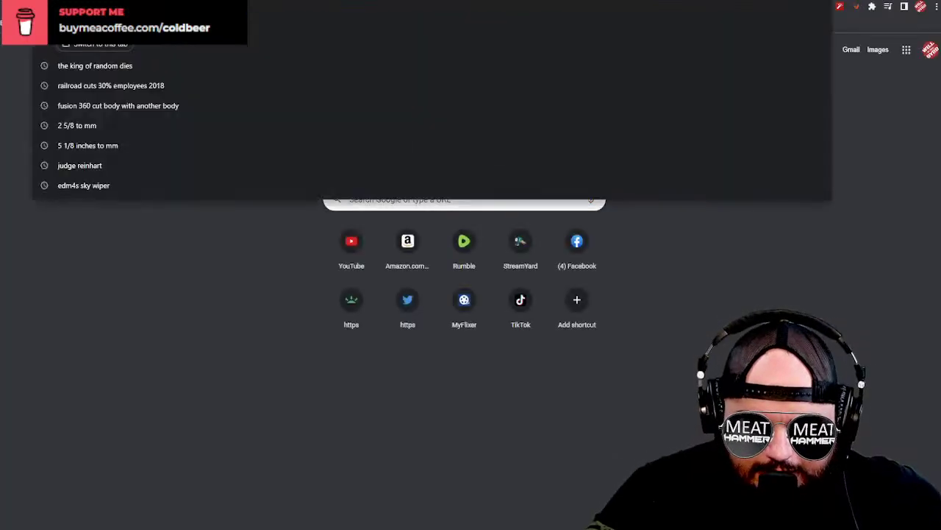
type("ktok.com")
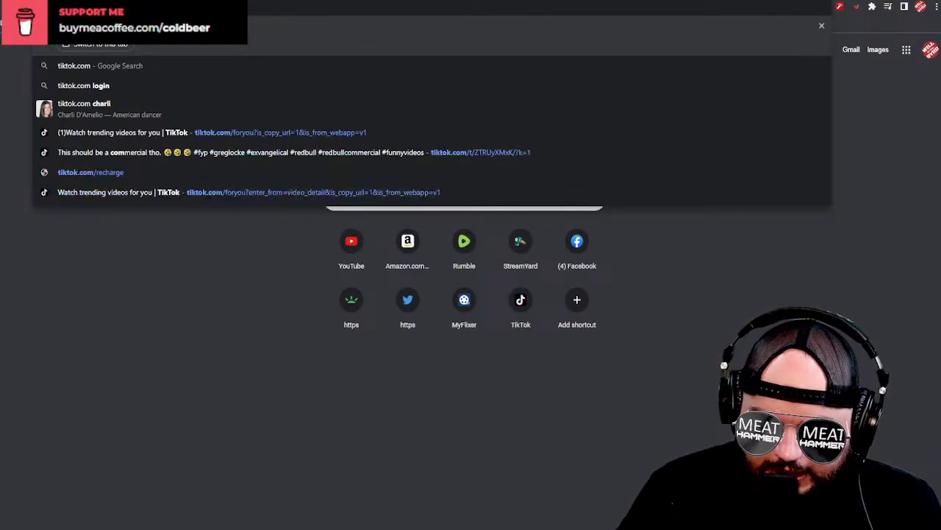
left_click(88, 93)
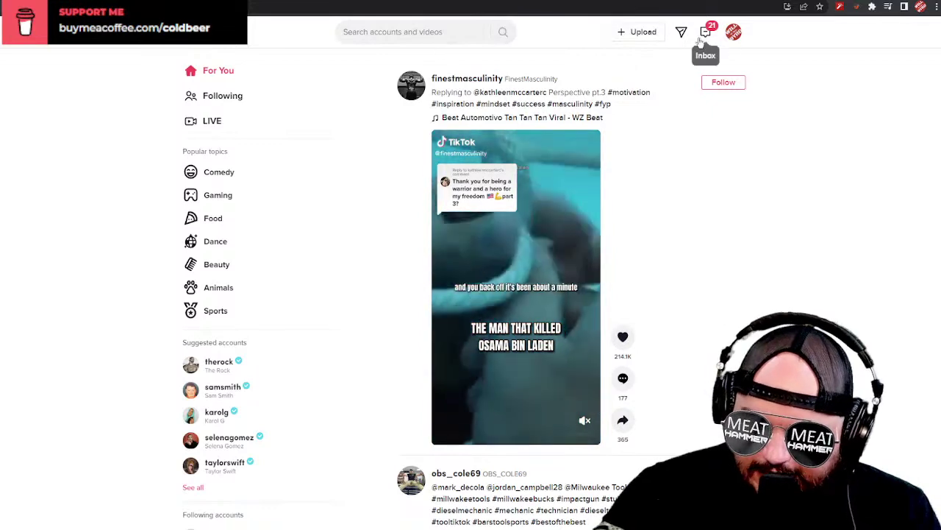
Search TikTok for "fullcontrol.xyz" and open the first video result.
left_click(414, 37)
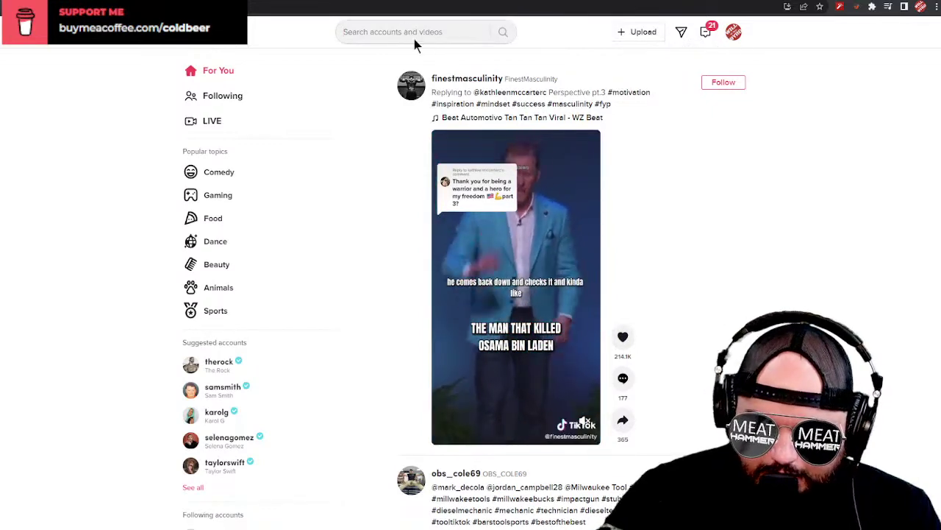
type("f")
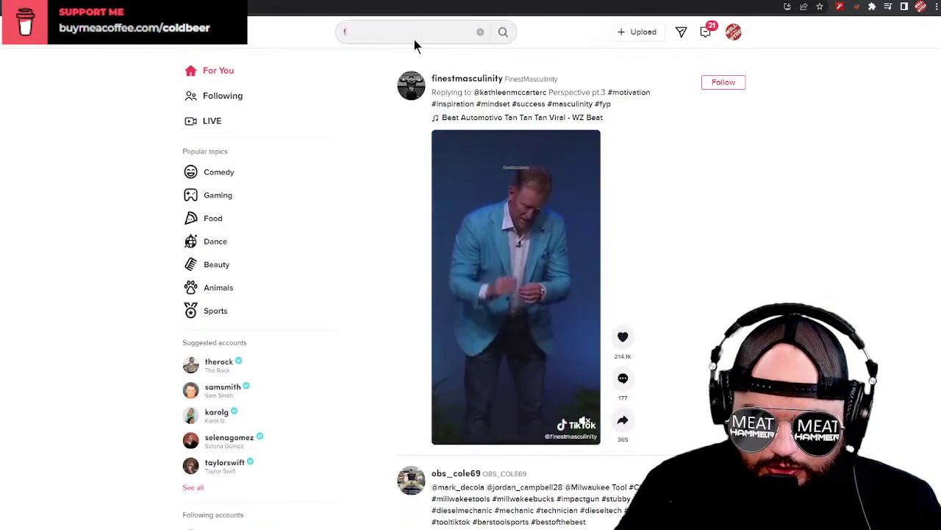
type("ullcontr")
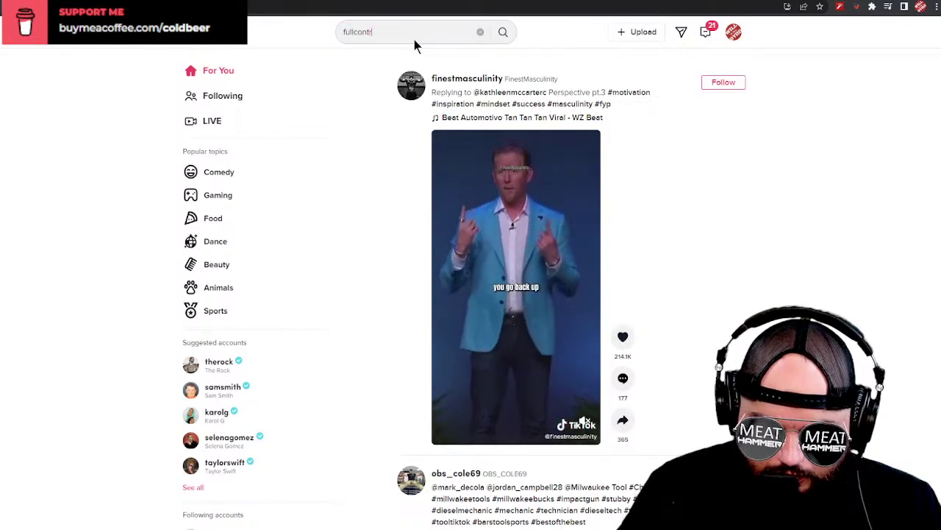
type("ol.xyz")
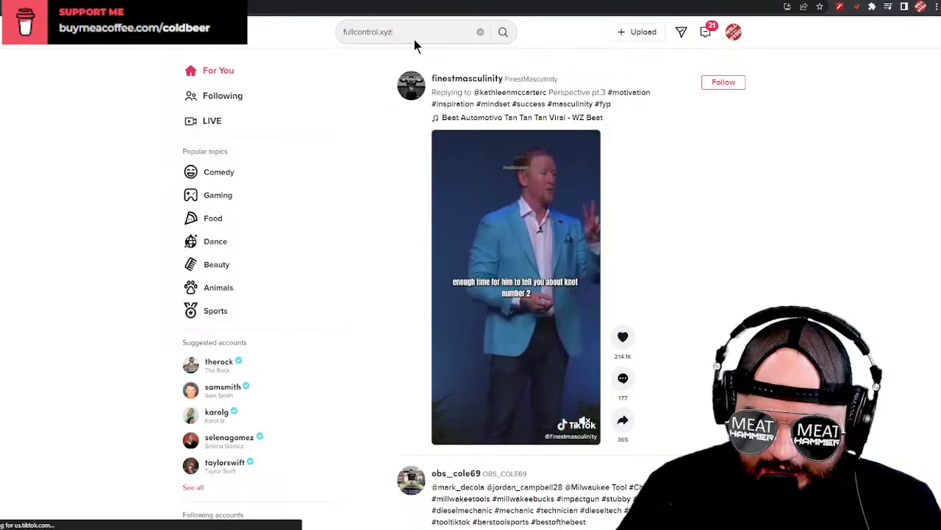
key("Return")
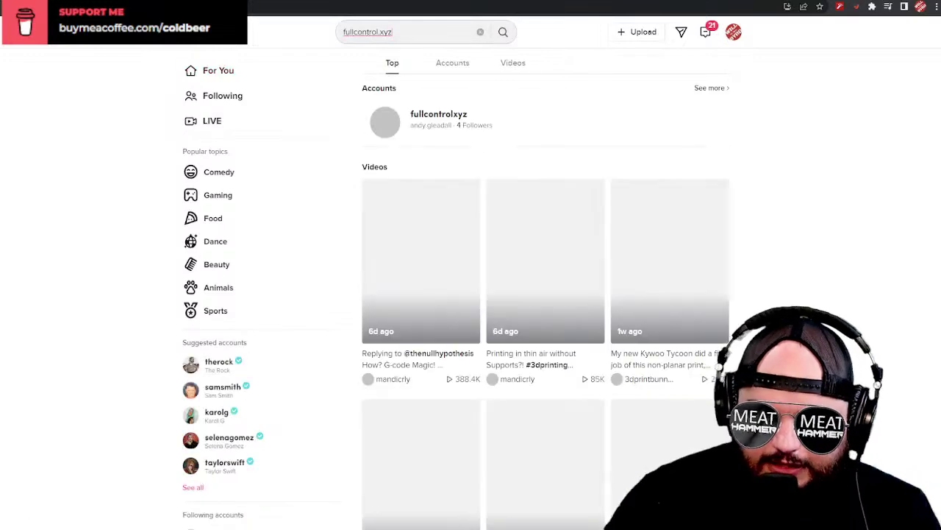
left_click(430, 269)
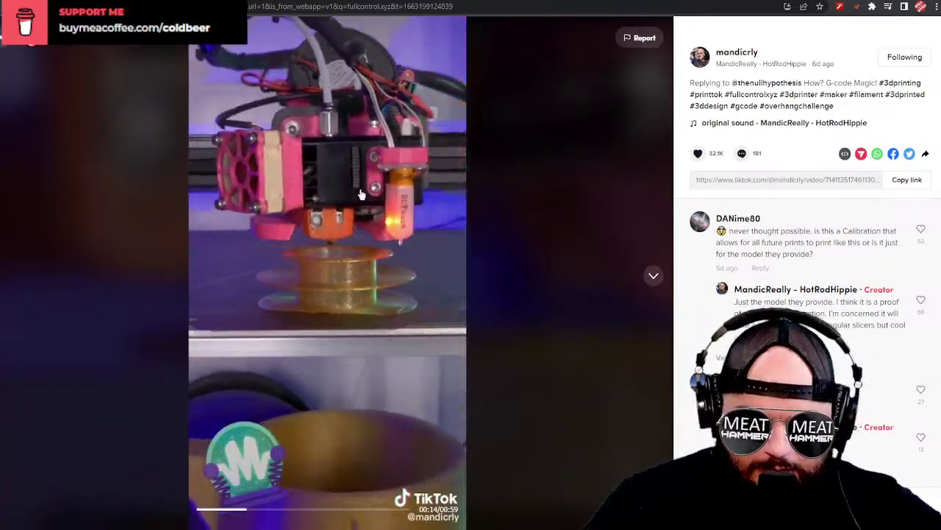
Pause the video to mark the overhang of the printed spool with the pen, and resume playback.
left_click(309, 286)
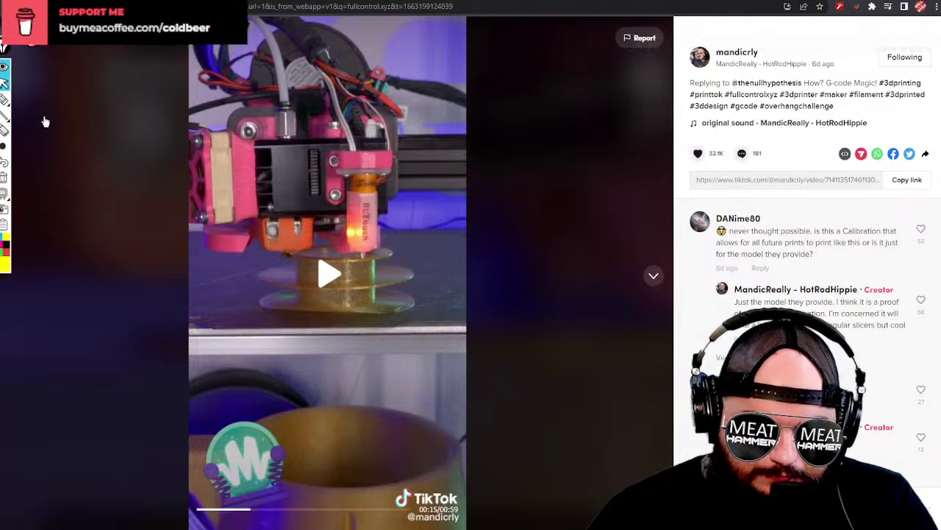
mouse_move(3, 101)
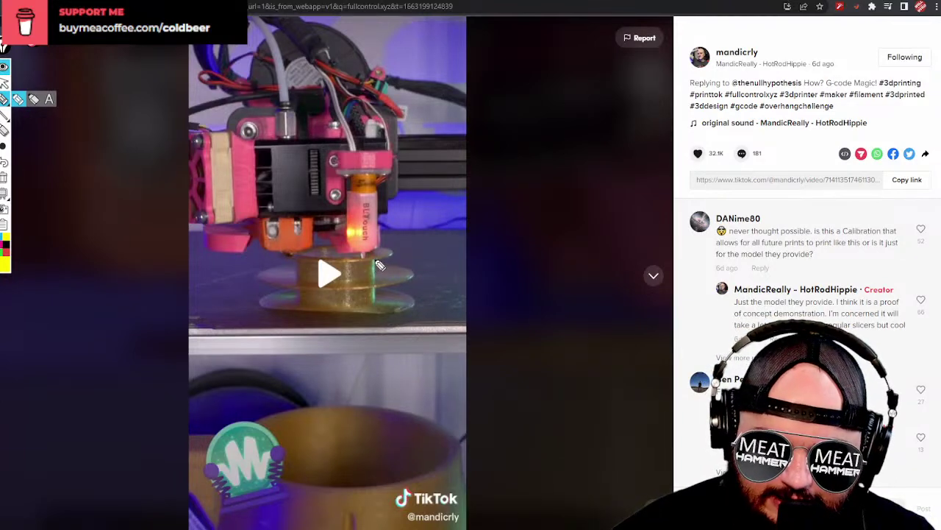
left_click_drag(378, 262, 380, 281)
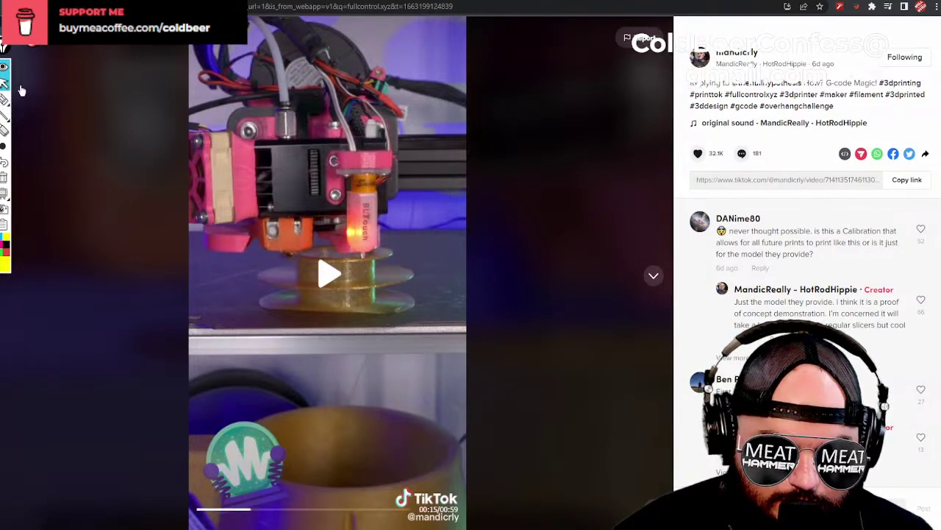
left_click(332, 294)
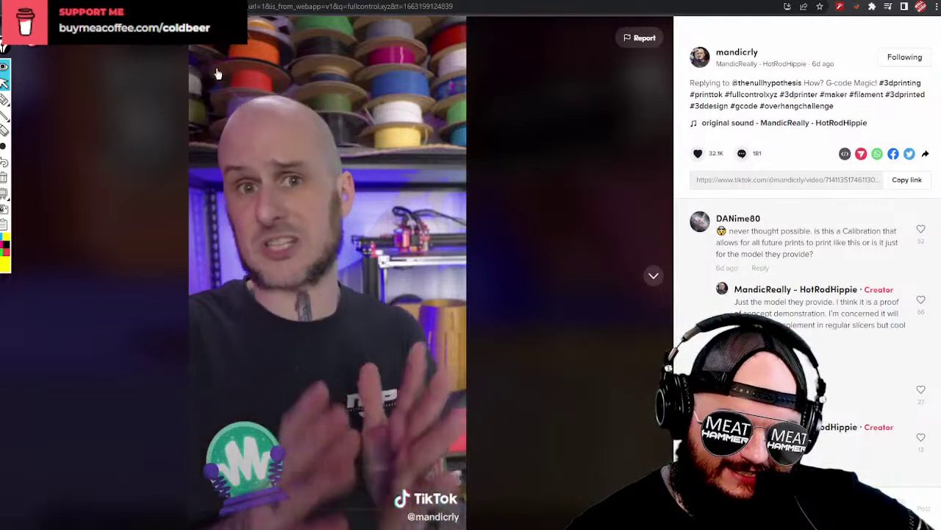
Close the current TikTok video and open the "Printing in thin air without Supports?!" video from the search results.
left_click(315, 398)
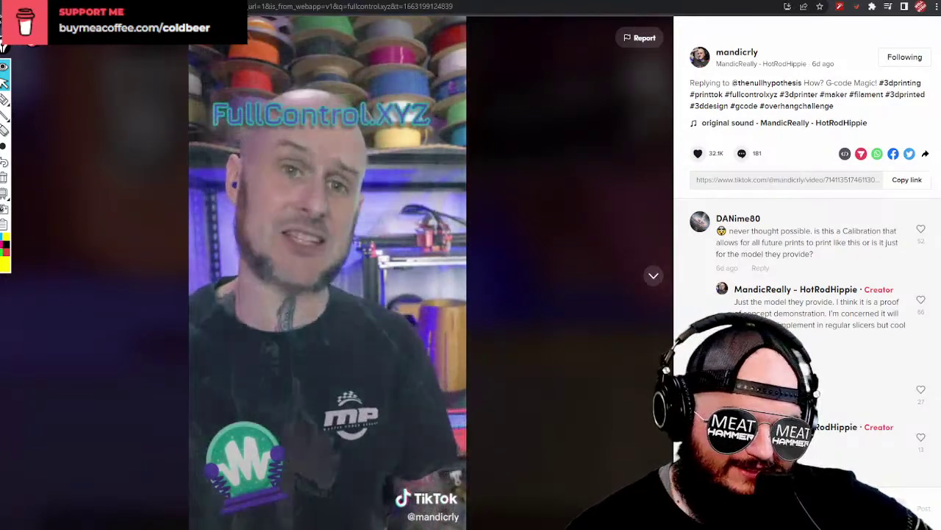
key("Escape")
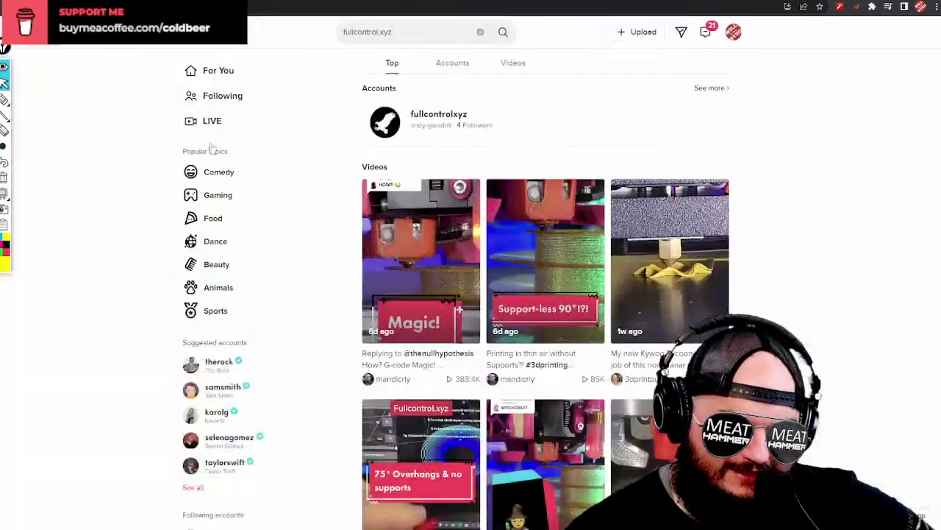
left_click(565, 257)
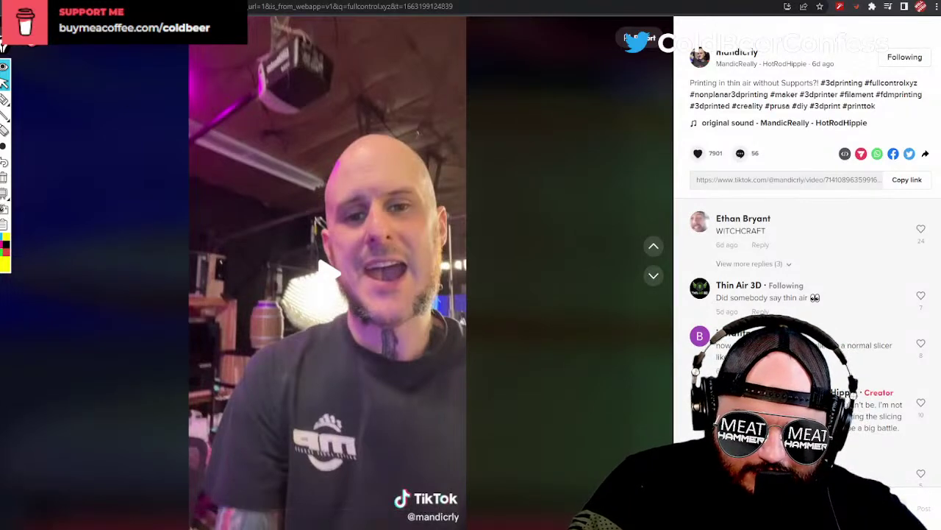
Switch to OctoPrint and copy the webcam's Stream URL from the Webcam & Timelapse settings.
key("alt+Tab")
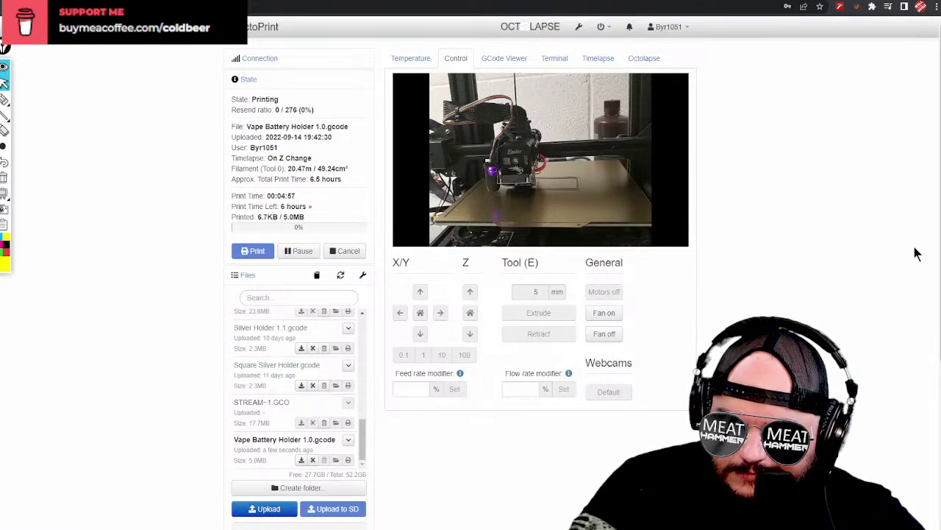
left_click(579, 27)
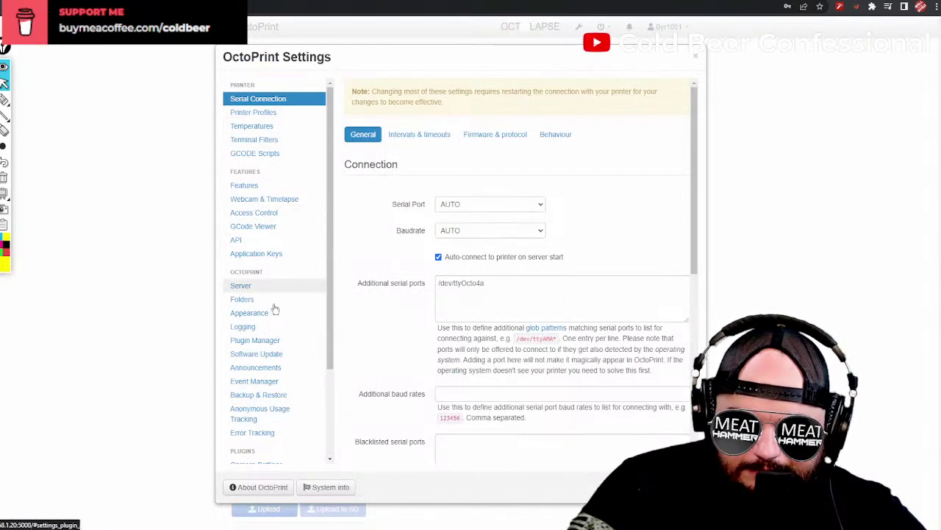
left_click(283, 201)
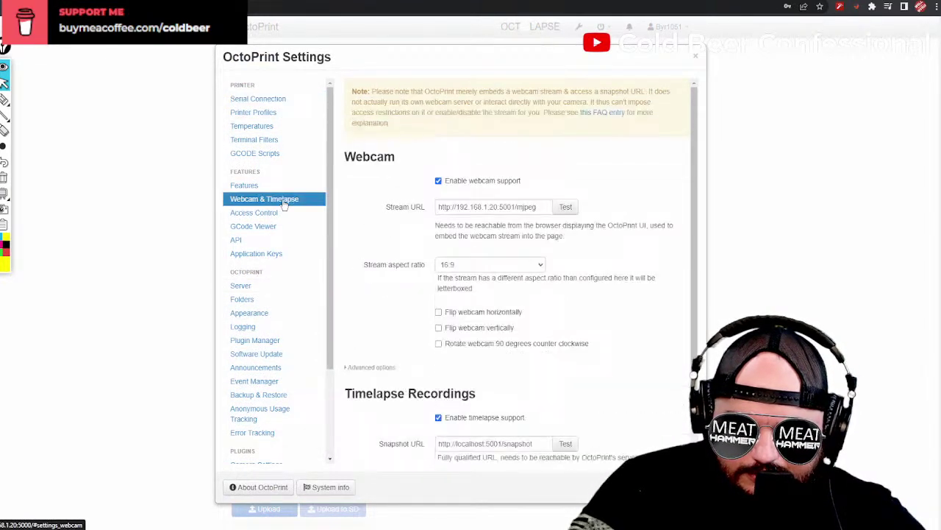
double_click(526, 207)
left_click_drag(526, 207, 457, 207)
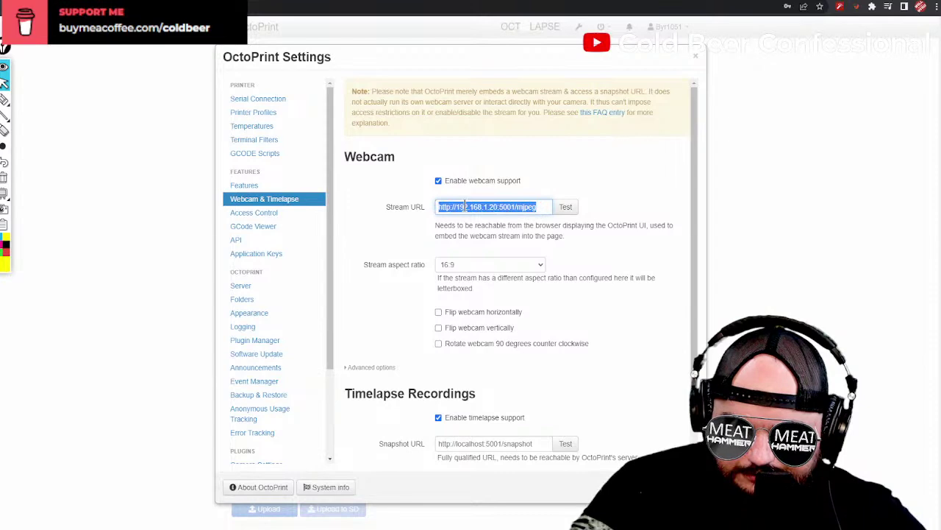
right_click(465, 207)
left_click(508, 243)
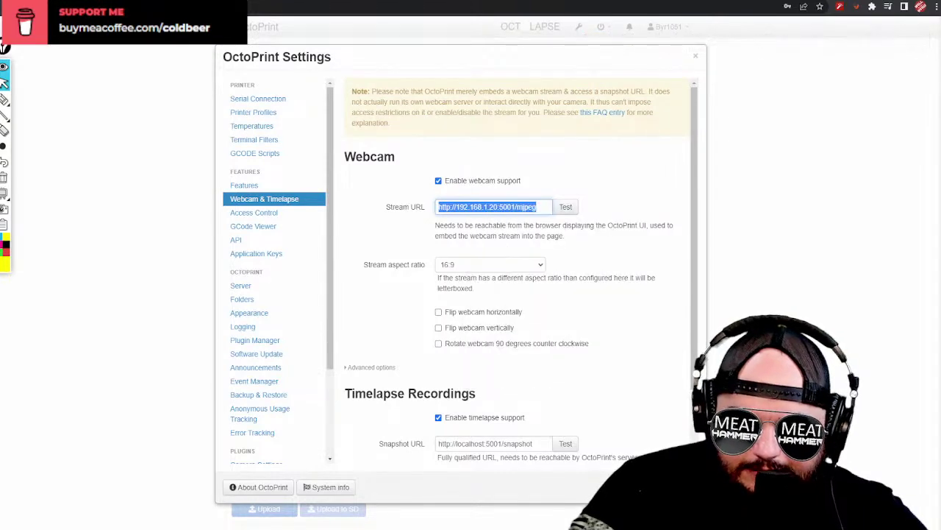
Load the copied webcam stream URL in a new browser tab.
key("ctrl+t")
key("ctrl+v")
key("Return")
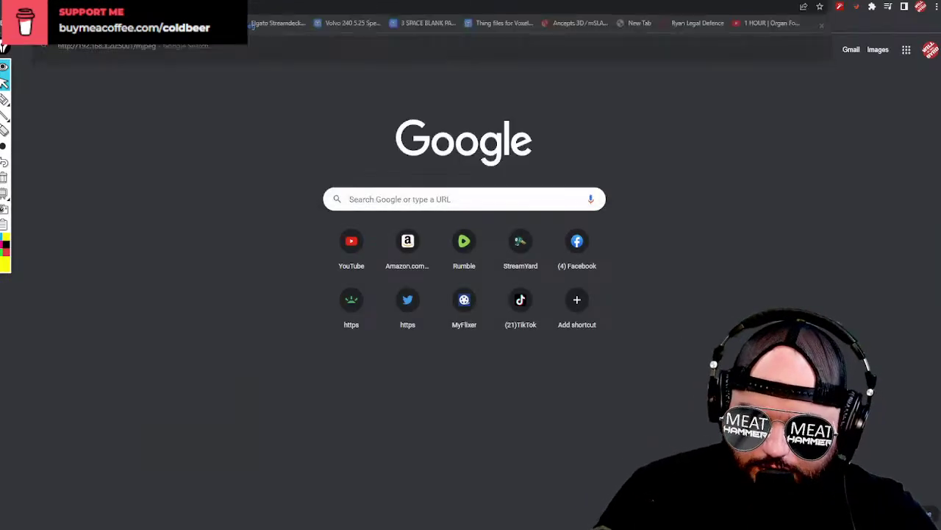